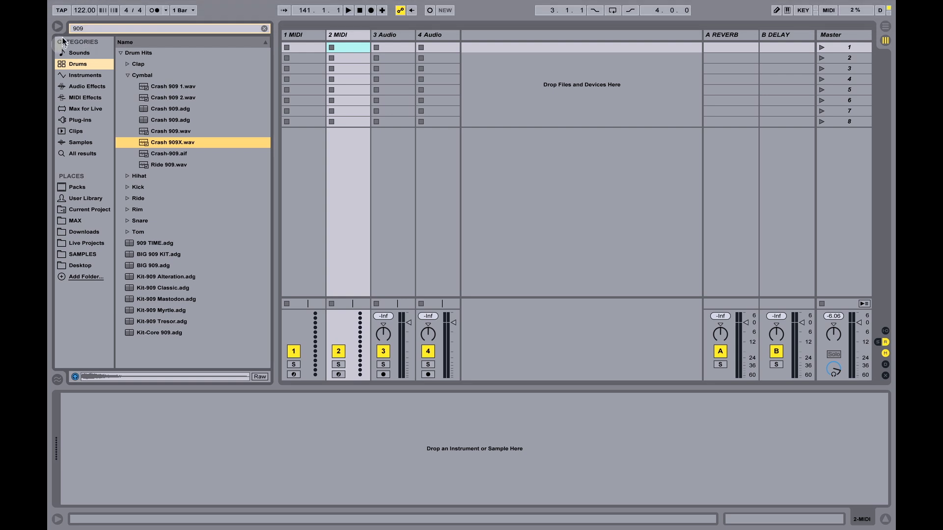
Hide the browser, delete both audio tracks and add two new MIDI tracks in their place.
{"action": "left_click", "coordinate": [57, 27]}
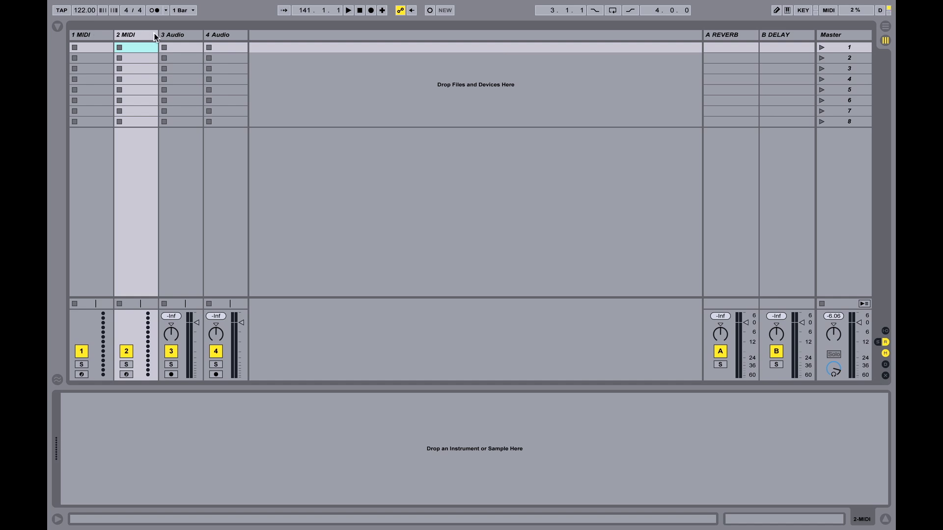
{"action": "left_click", "coordinate": [181, 33]}
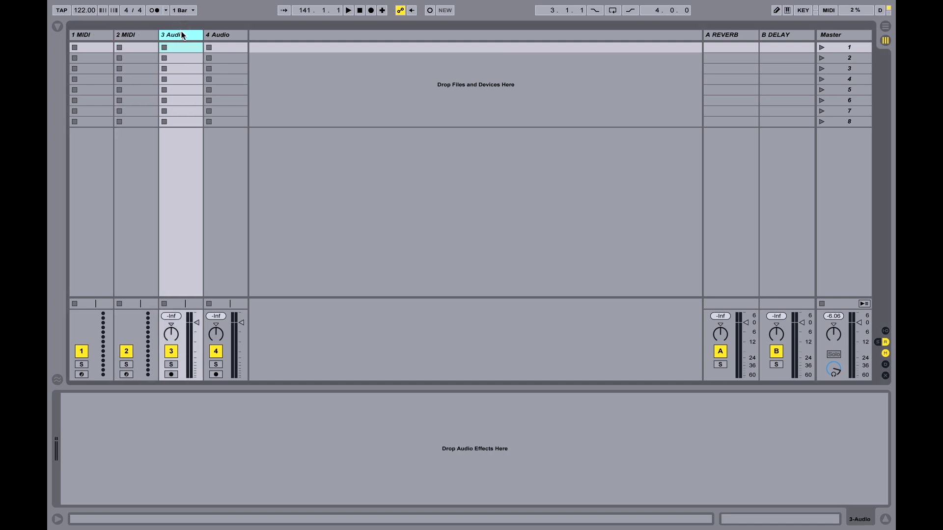
{"action": "key", "text": "BackSpace"}
{"action": "key", "text": "BackSpace"}
{"action": "key", "text": "BackSpace"}
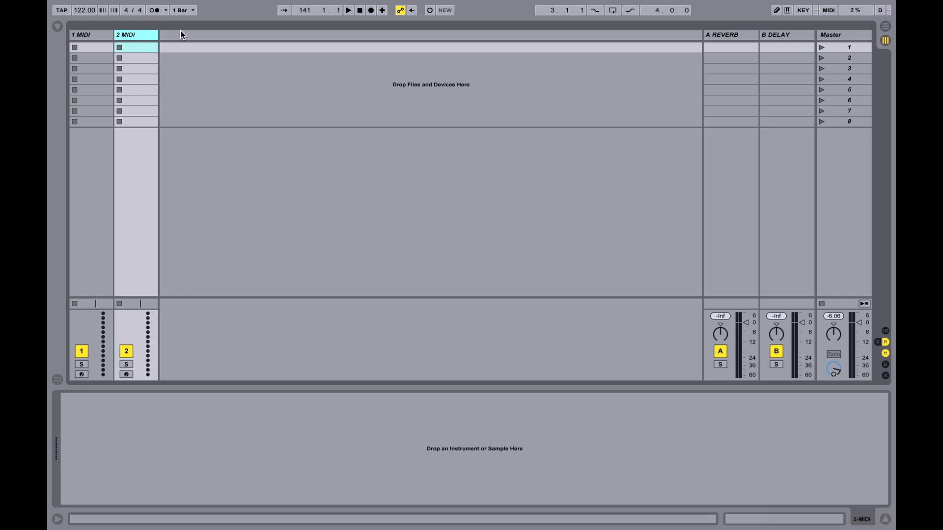
{"action": "key", "text": "super+shift+t"}
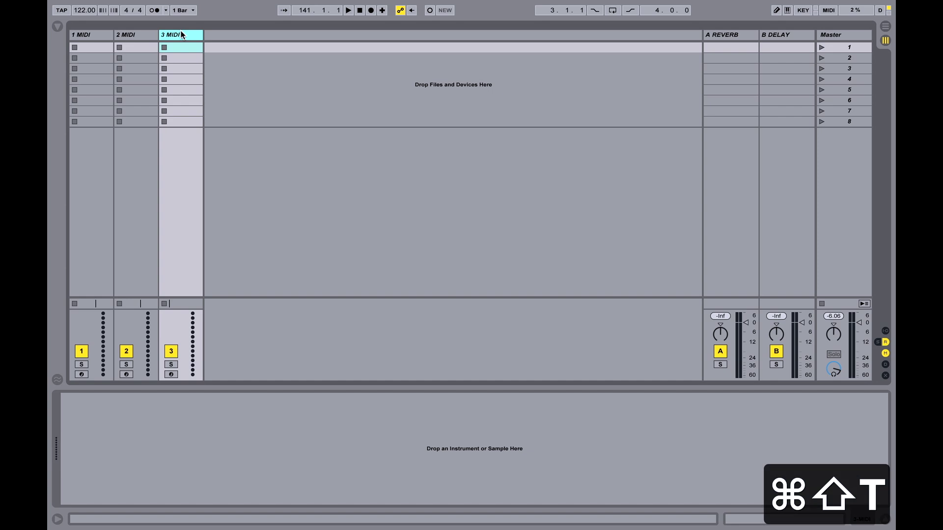
{"action": "key", "text": "super+shift+t"}
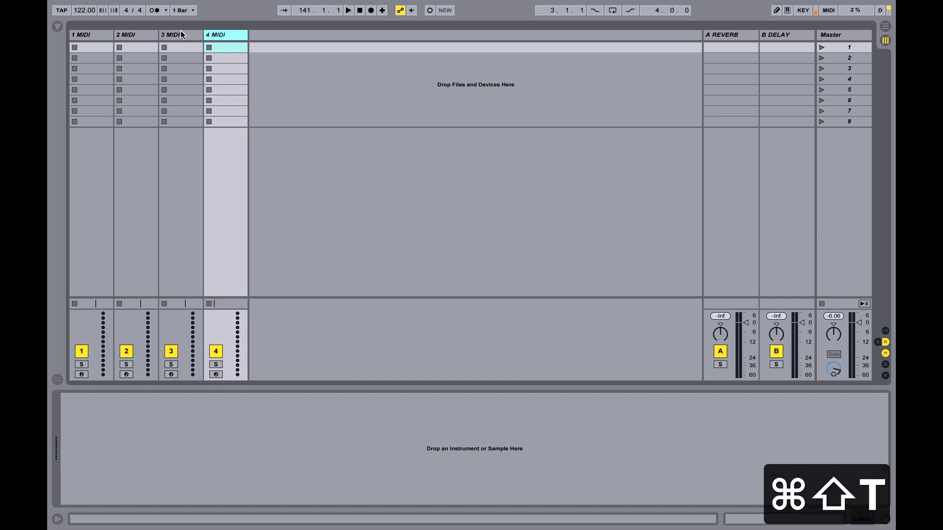
Rename the first MIDI track "# NOTE" so that it keeps its automatic track number.
{"action": "left_click", "coordinate": [94, 38]}
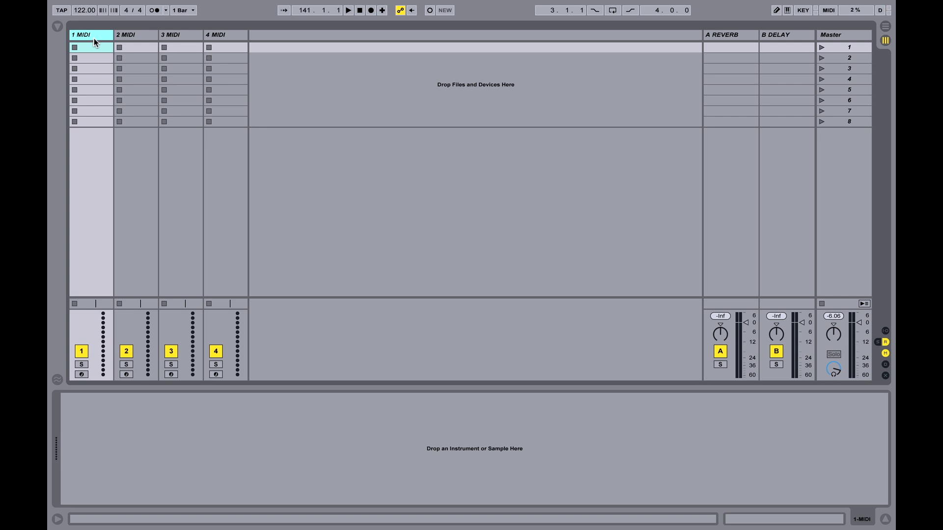
{"action": "key", "text": "super+3"}
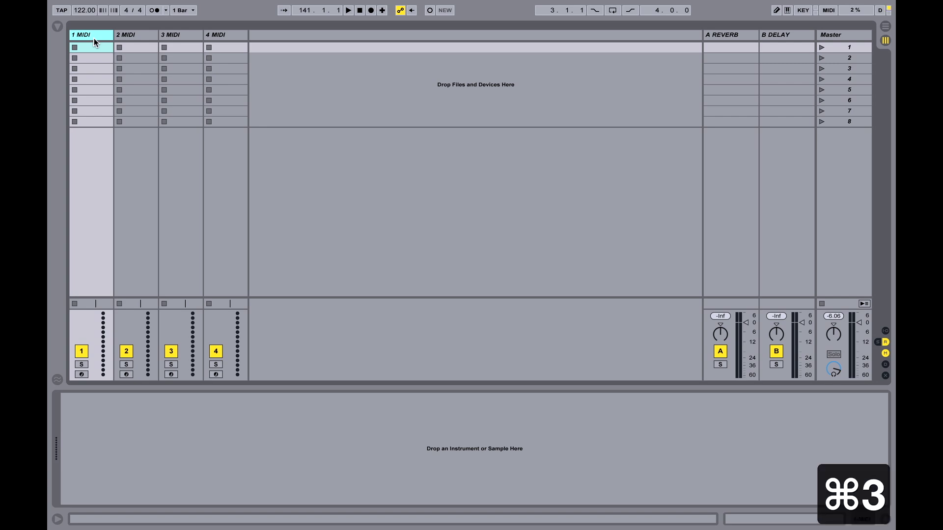
{"action": "key", "text": "super+r"}
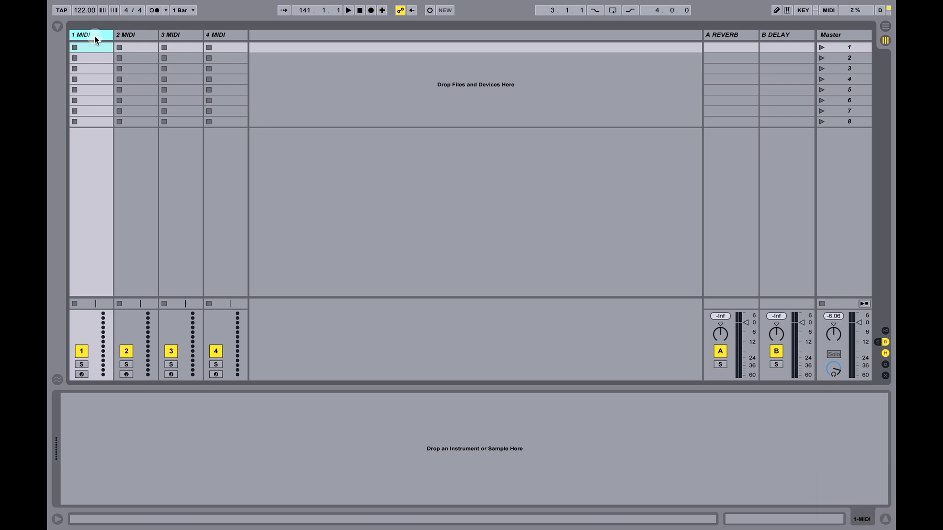
{"action": "type", "text": "#"}
{"action": "type", "text": "NOTE"}
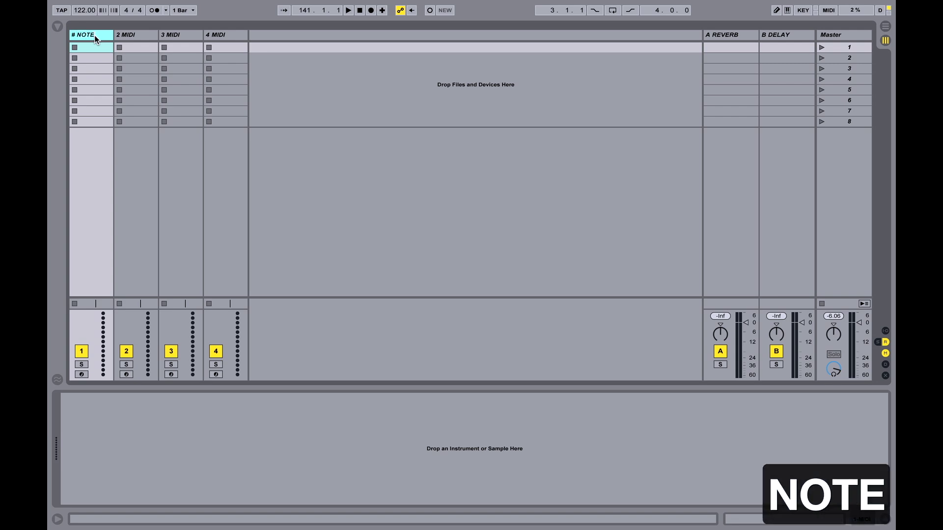
Rename the second MIDI track "# KICK".
{"action": "key", "text": "Tab"}
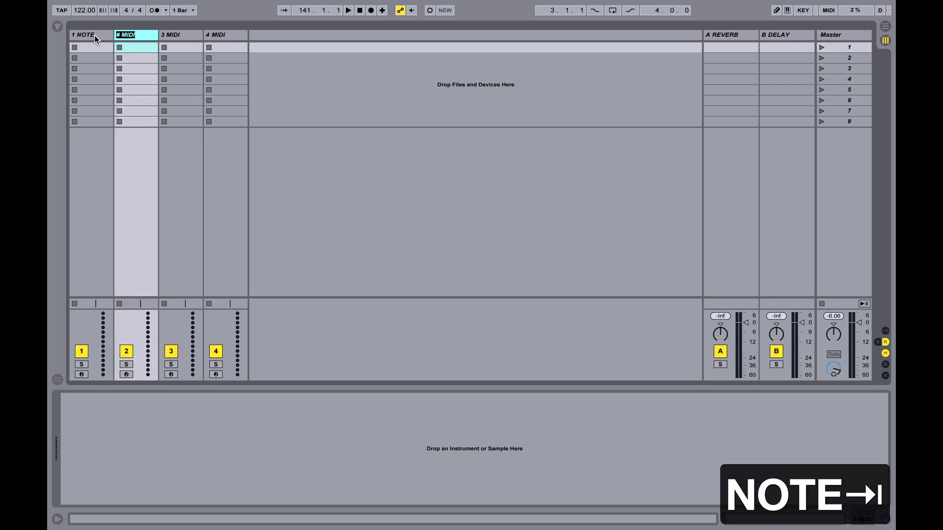
{"action": "type", "text": "#"}
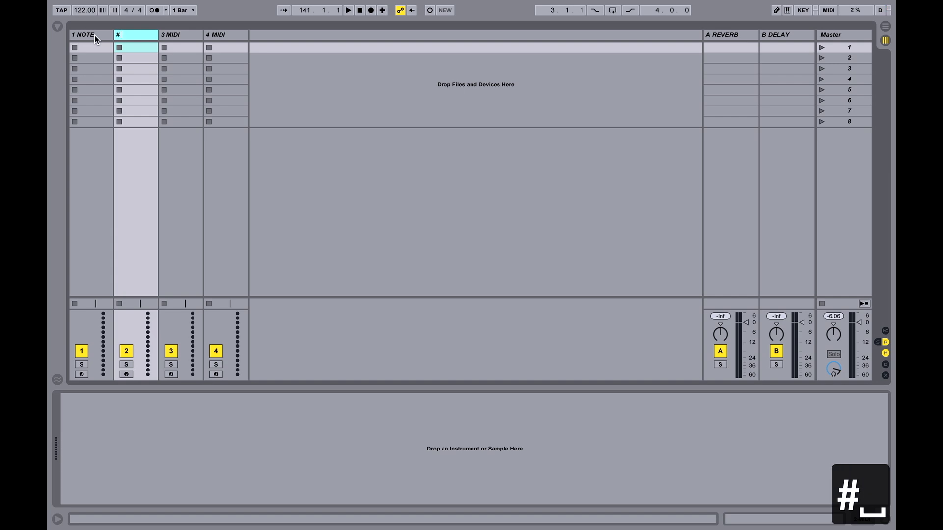
{"action": "type", "text": " kick"}
{"action": "key", "text": "BackSpace"}
{"action": "key", "text": "BackSpace"}
{"action": "key", "text": "BackSpace"}
{"action": "key", "text": "BackSpace"}
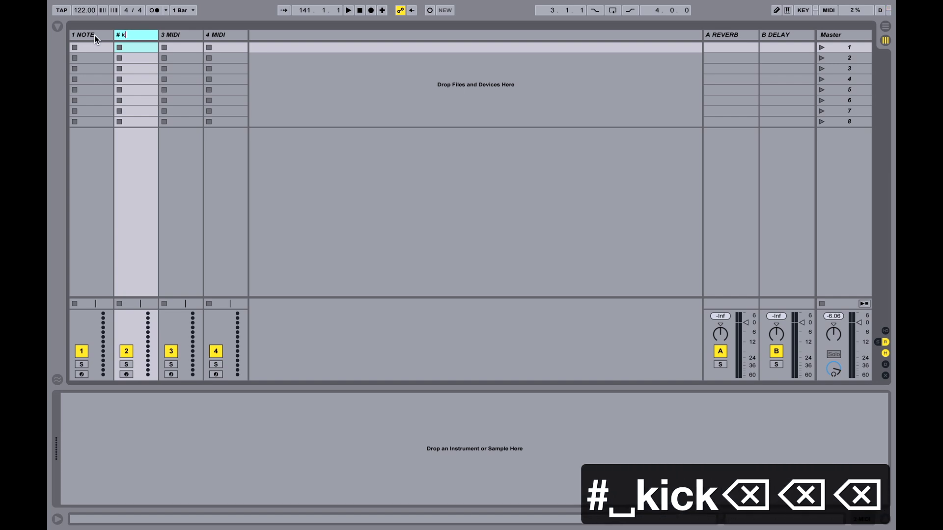
{"action": "type", "text": "KICK"}
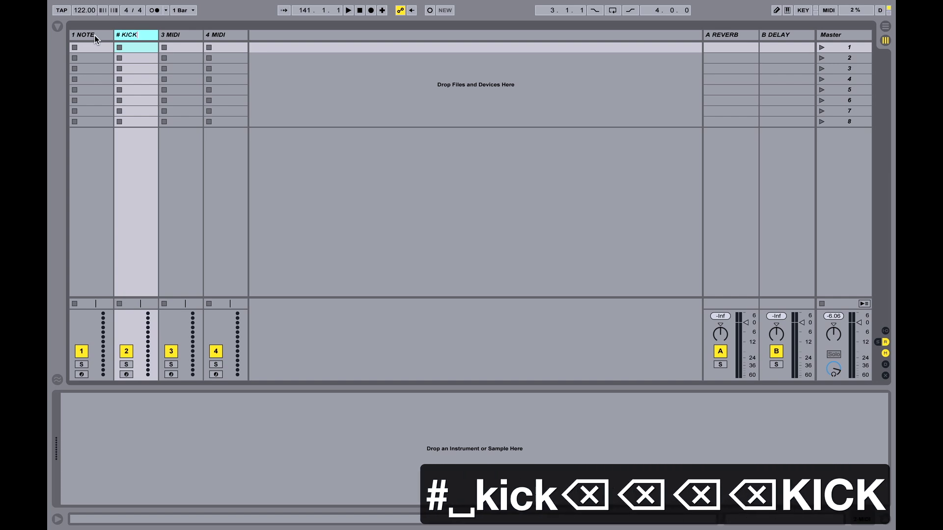
Rename the third MIDI track "# SNARE".
{"action": "key", "text": "Tab"}
{"action": "type", "text": "# "}
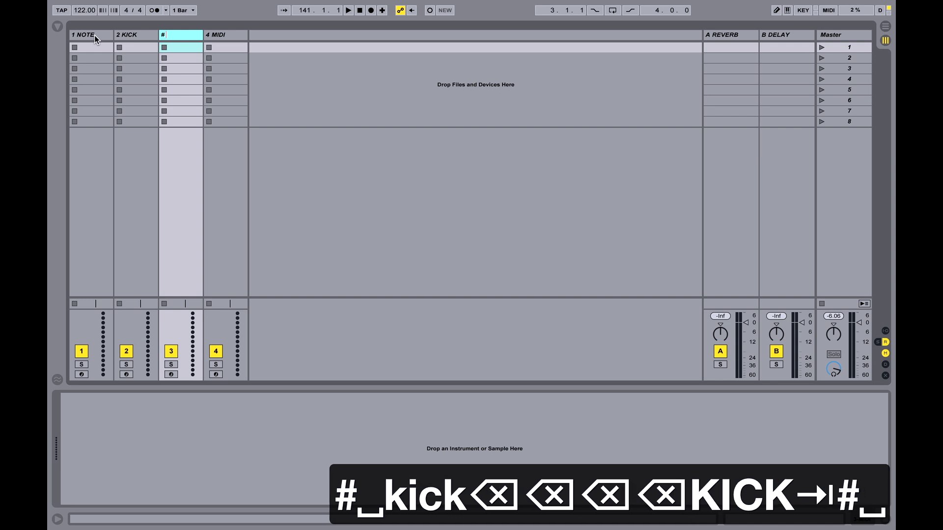
{"action": "type", "text": "SN"}
{"action": "key", "text": "BackSpace"}
{"action": "type", "text": "SNARE"}
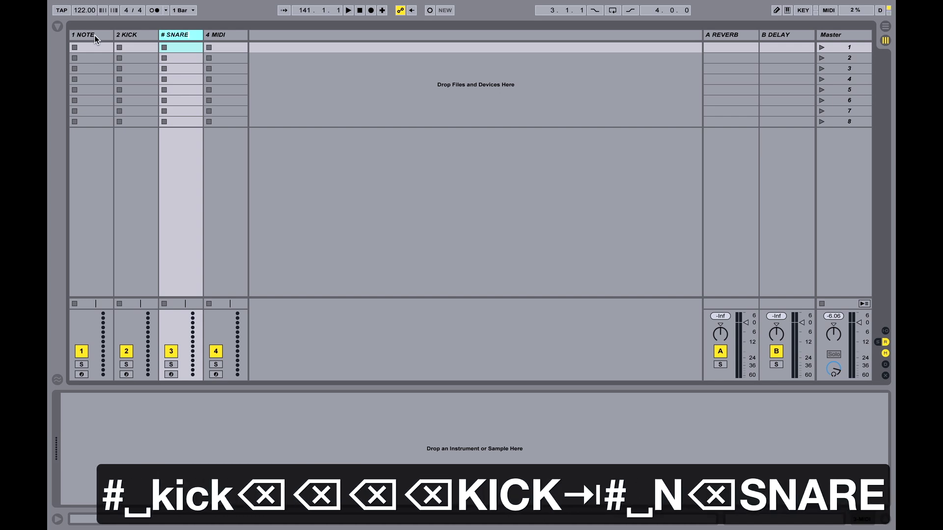
Rename the fourth MIDI track "# HATS".
{"action": "key", "text": "Tab"}
{"action": "type", "text": "# H"}
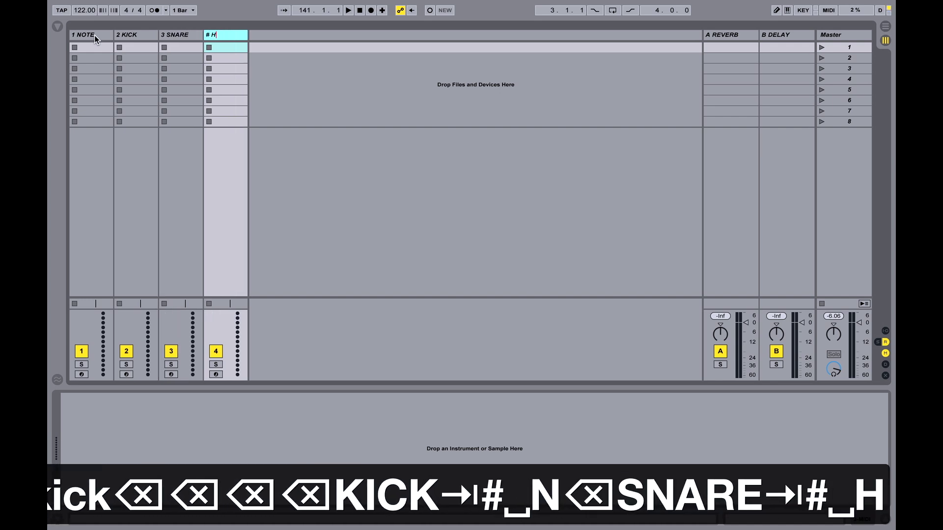
{"action": "type", "text": "ATS"}
{"action": "key", "text": "Return"}
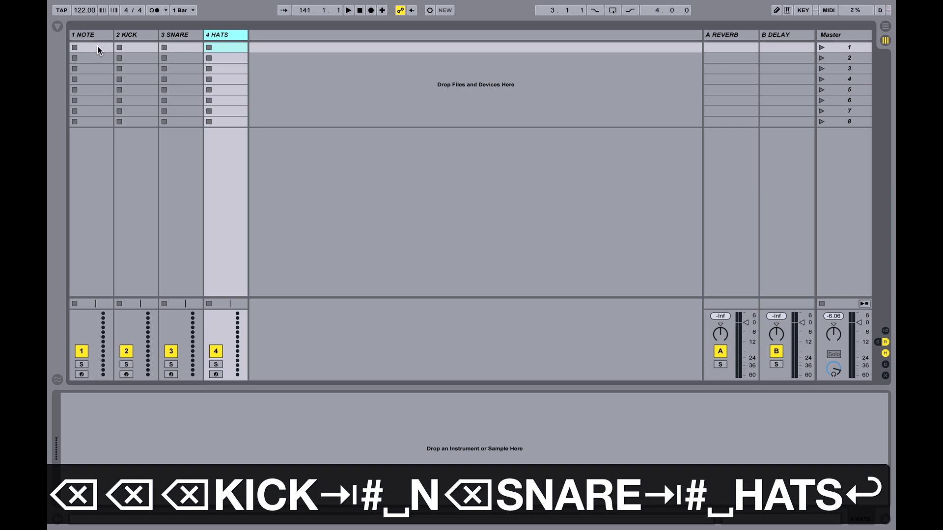
Create a MIDI clip in the NOTE track's first slot and add a 1/16 C3 note at its start.
{"action": "double_click", "coordinate": [98, 49]}
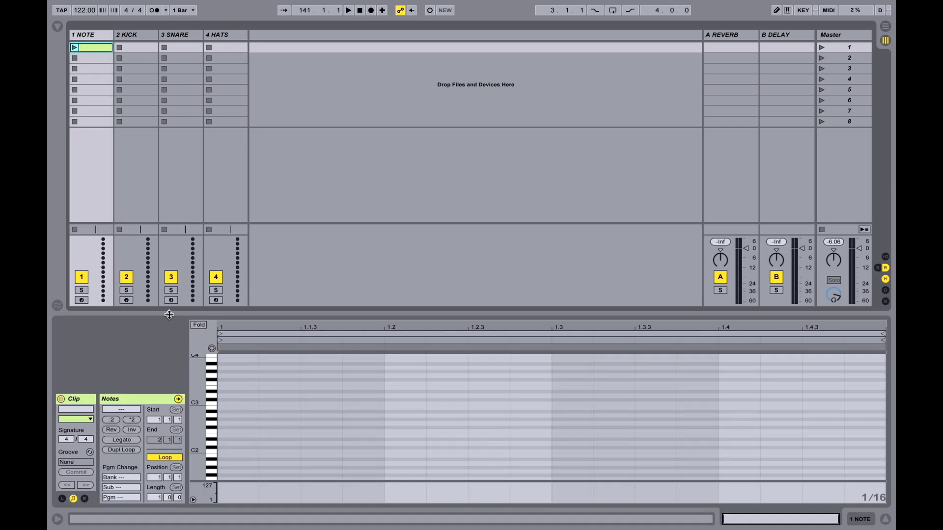
{"action": "left_click", "coordinate": [255, 420]}
{"action": "mouse_move", "coordinate": [192, 403]}
{"action": "left_mouse_down"}
{"action": "mouse_move", "coordinate": [206, 403]}
{"action": "mouse_move", "coordinate": [193, 404]}
{"action": "left_mouse_up"}
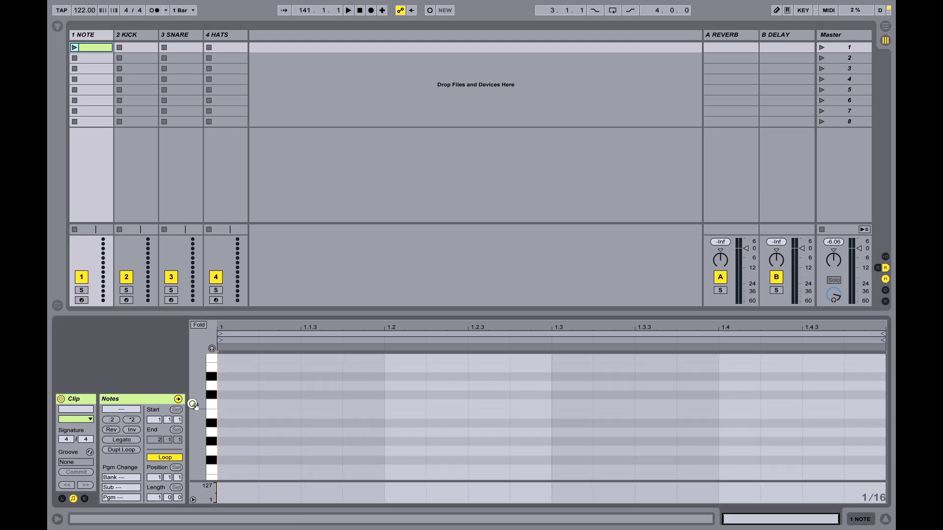
{"action": "double_click", "coordinate": [233, 404]}
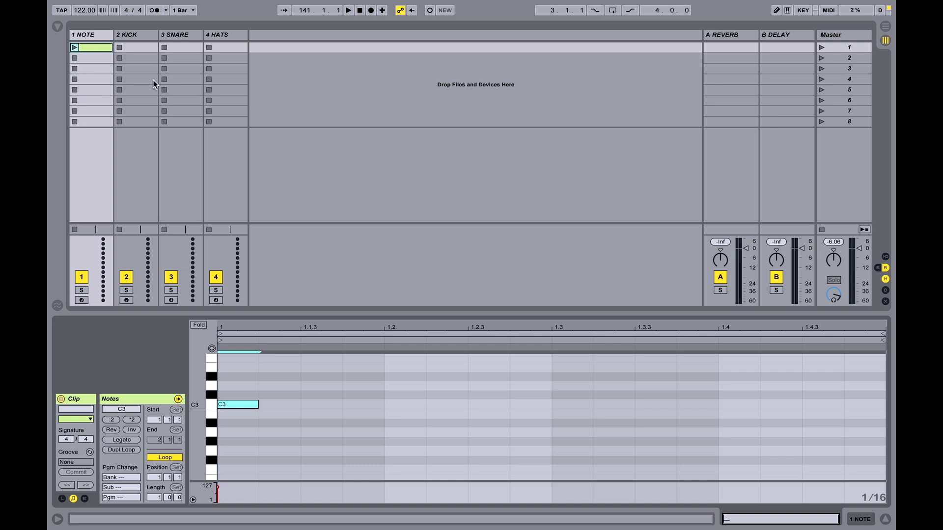
Show the In/Out routing section for the tracks in the Session mixer.
{"action": "key", "text": "super+alt+i"}
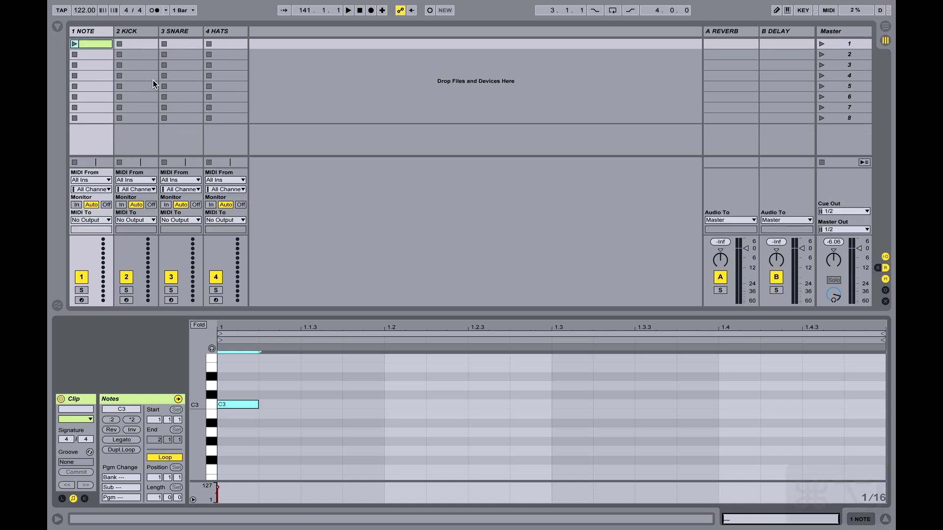
{"action": "left_click", "coordinate": [144, 180]}
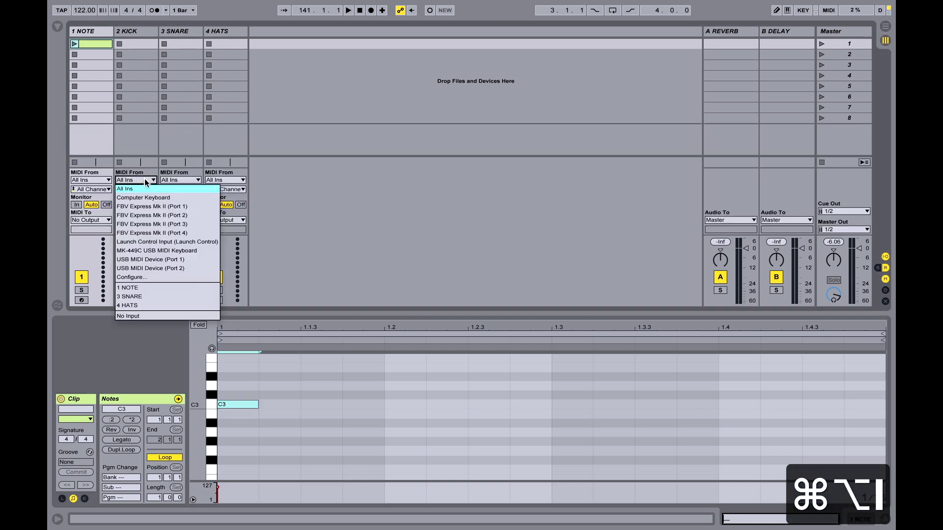
{"action": "key", "text": "Escape"}
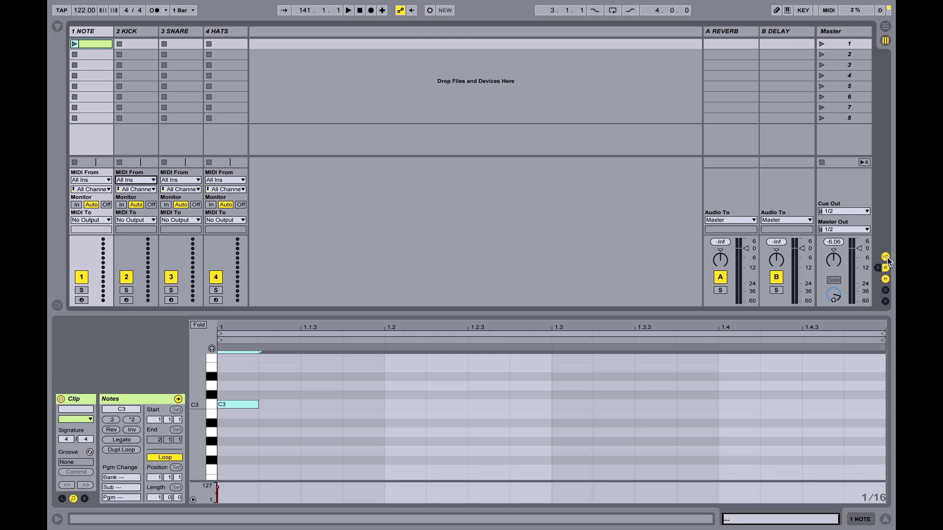
{"action": "key", "text": "super+alt+i"}
{"action": "key", "text": "super+alt+i"}
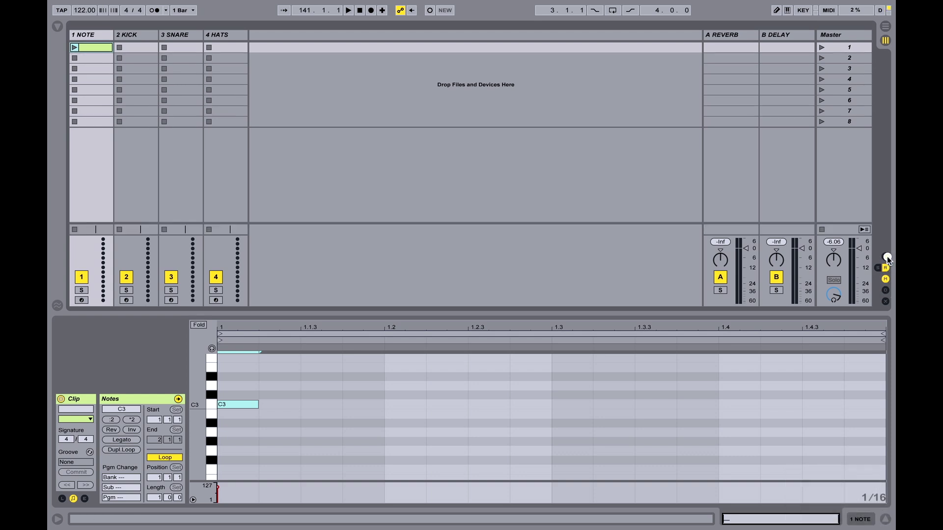
{"action": "left_click", "coordinate": [886, 257]}
{"action": "left_click", "coordinate": [886, 258]}
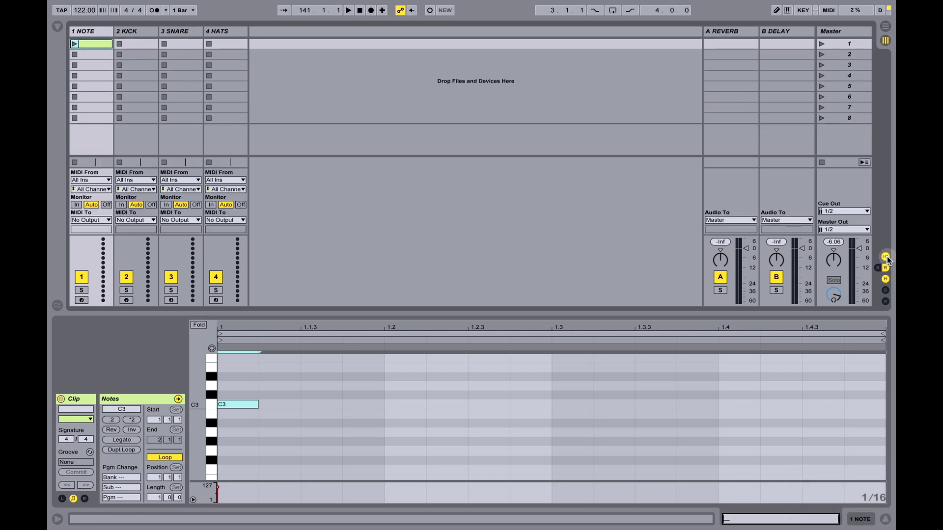
Set the MIDI input of the KICK, SNARE and HATS tracks to 1 NOTE.
{"action": "left_click", "coordinate": [144, 178]}
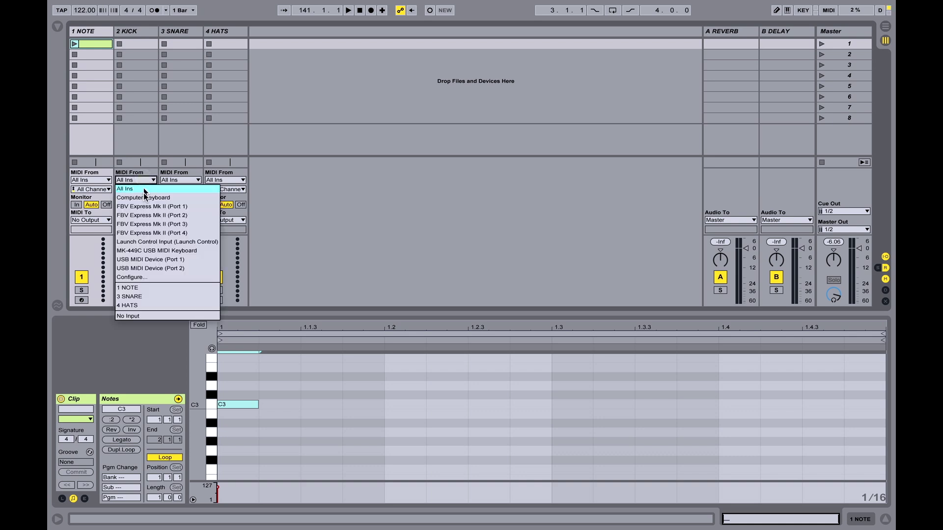
{"action": "left_click", "coordinate": [166, 287]}
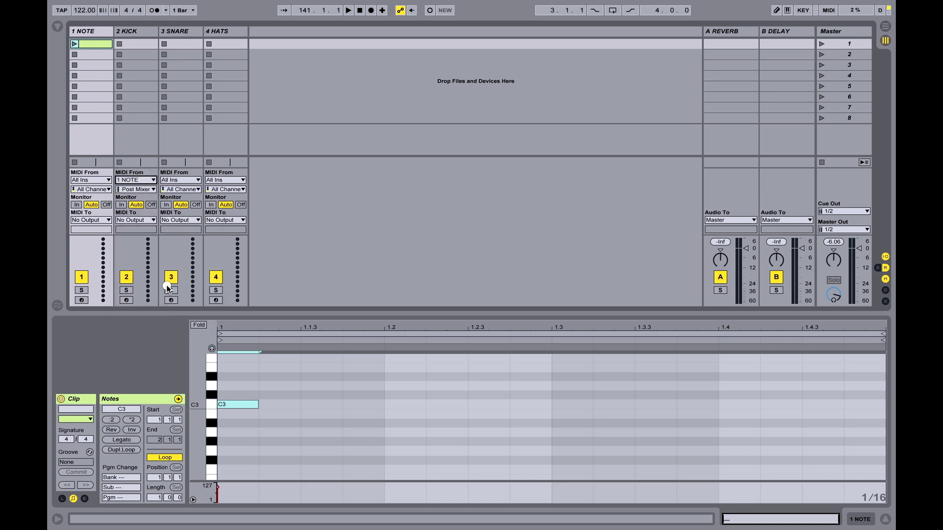
{"action": "left_click", "coordinate": [175, 180]}
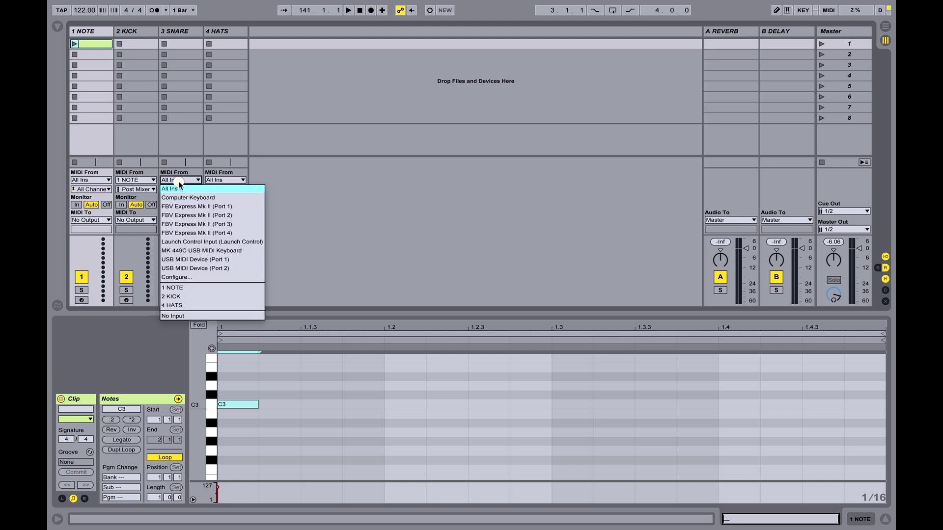
{"action": "left_click", "coordinate": [185, 287]}
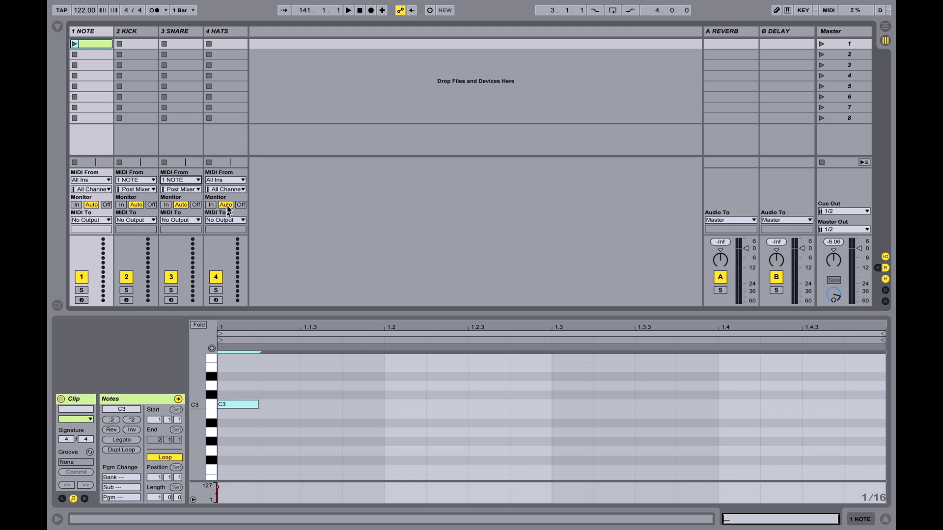
{"action": "left_click", "coordinate": [226, 180]}
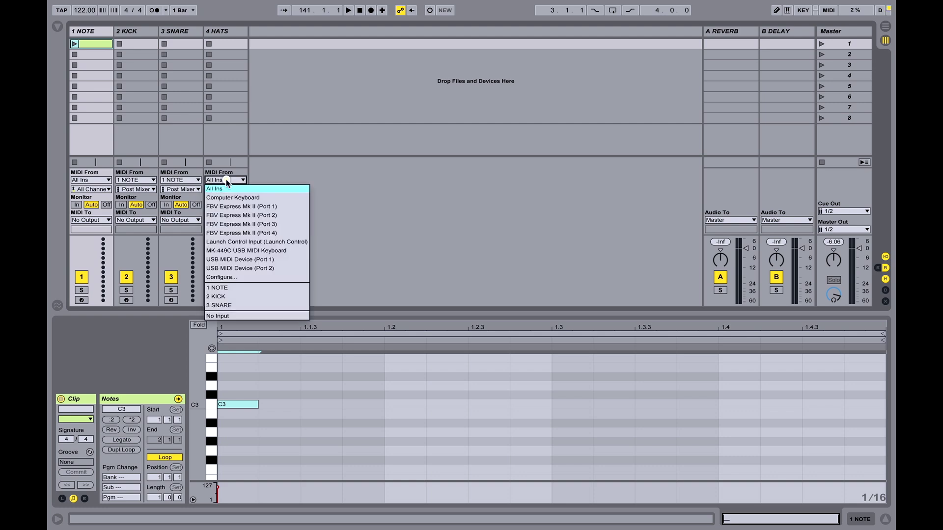
{"action": "left_click", "coordinate": [239, 287]}
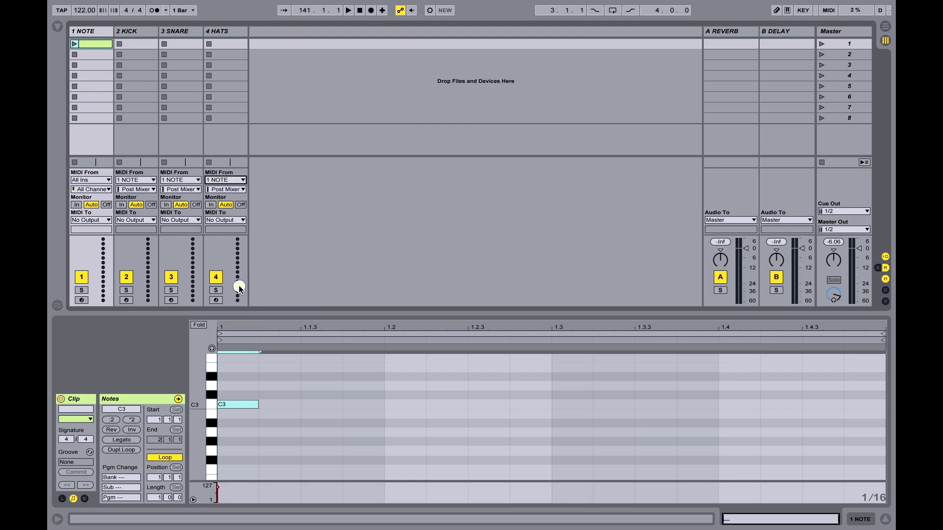
Set monitoring to In on the KICK, SNARE and HATS tracks.
{"action": "left_click", "coordinate": [121, 205]}
{"action": "left_click", "coordinate": [166, 205]}
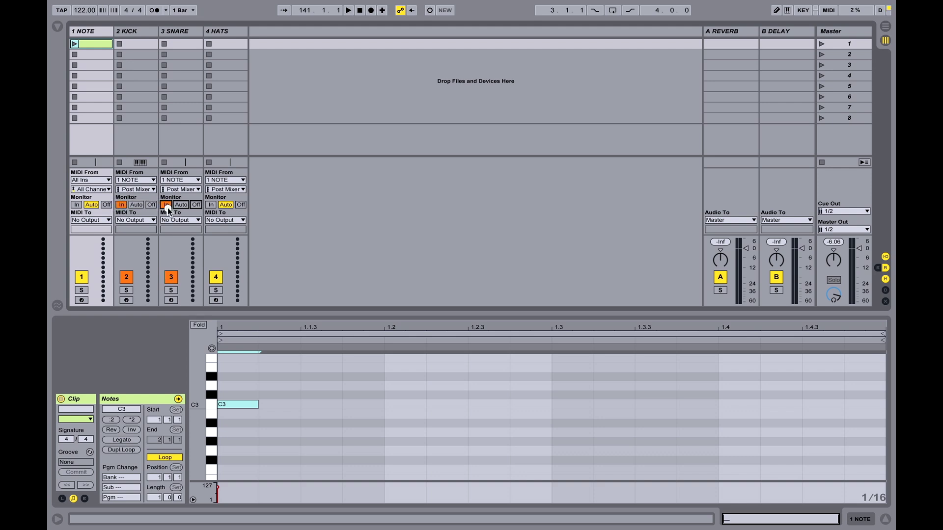
{"action": "left_click", "coordinate": [210, 205]}
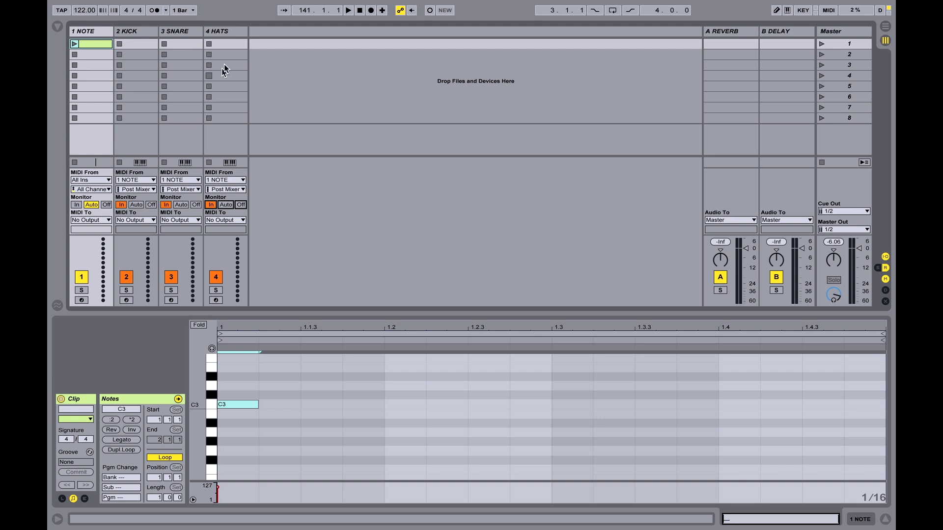
Launch the clip on the NOTE track and select the KICK track.
{"action": "left_click", "coordinate": [74, 44]}
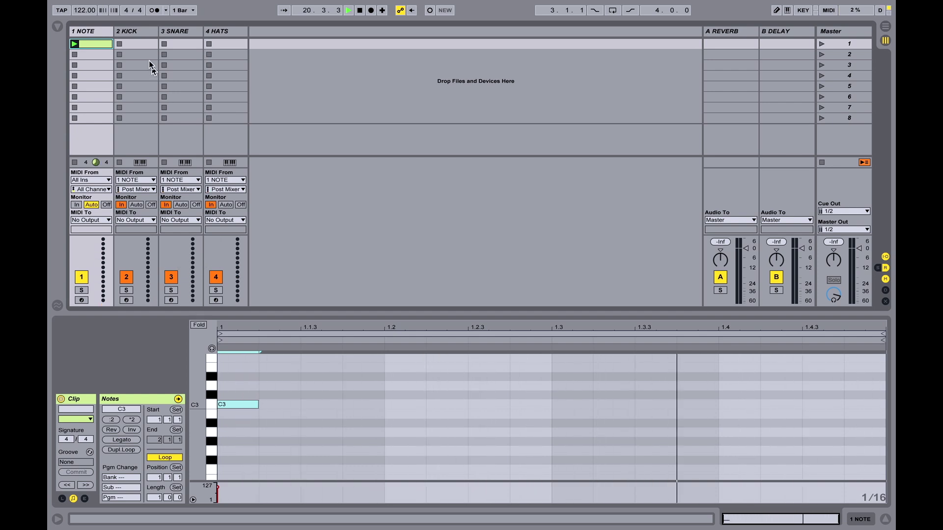
{"action": "left_click", "coordinate": [134, 32]}
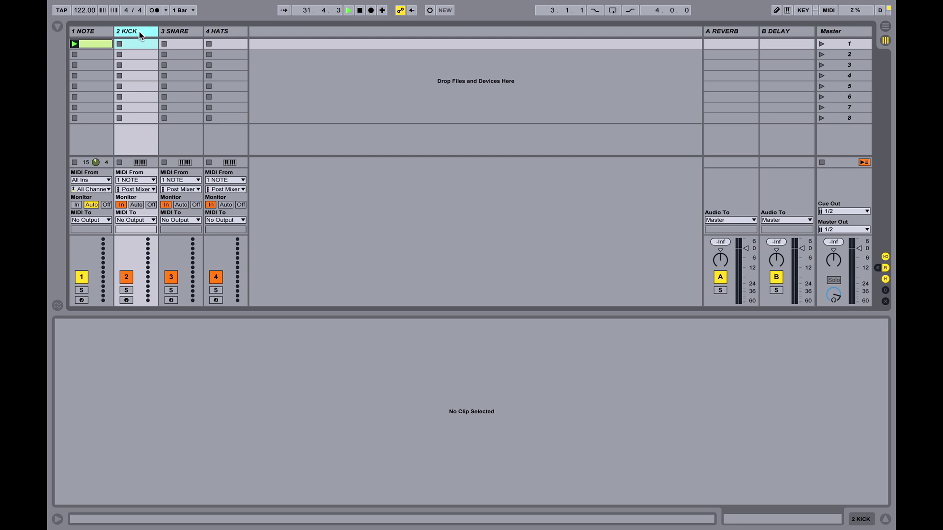
Search the browser for 909 within the Drums category and expand the Kick folder under Drum Hits.
{"action": "key", "text": "super+f"}
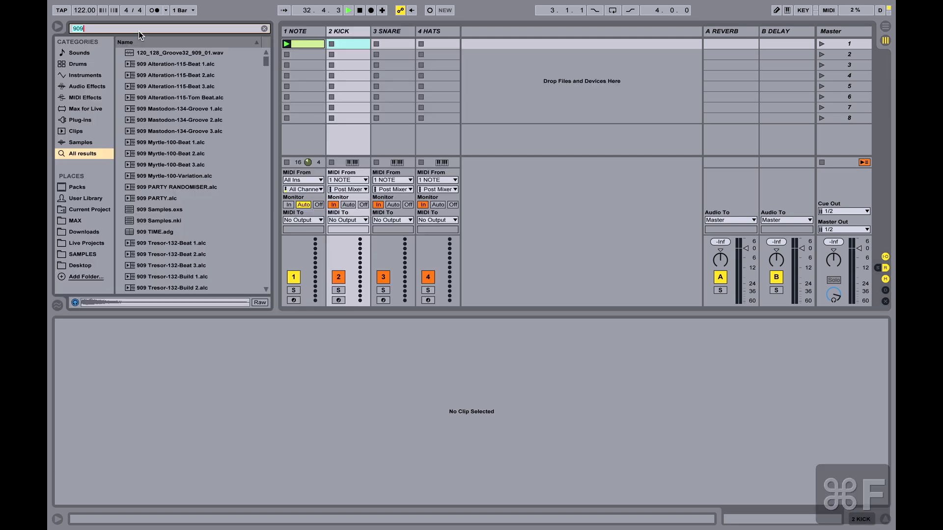
{"action": "key", "text": "BackSpace"}
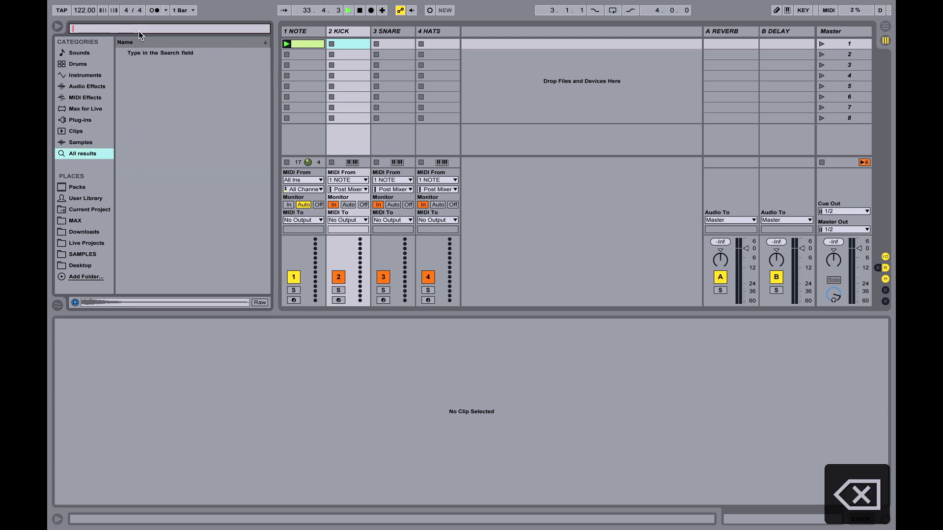
{"action": "type", "text": "909"}
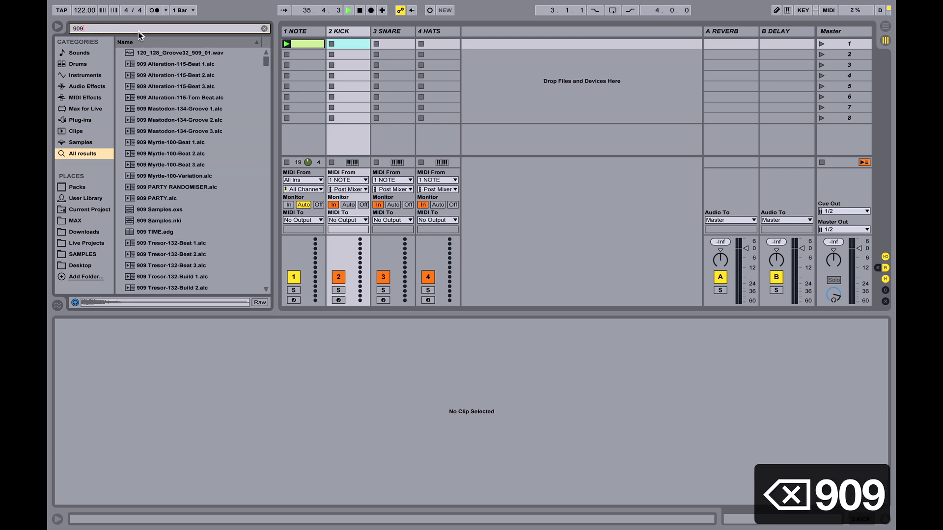
{"action": "left_click", "coordinate": [72, 62]}
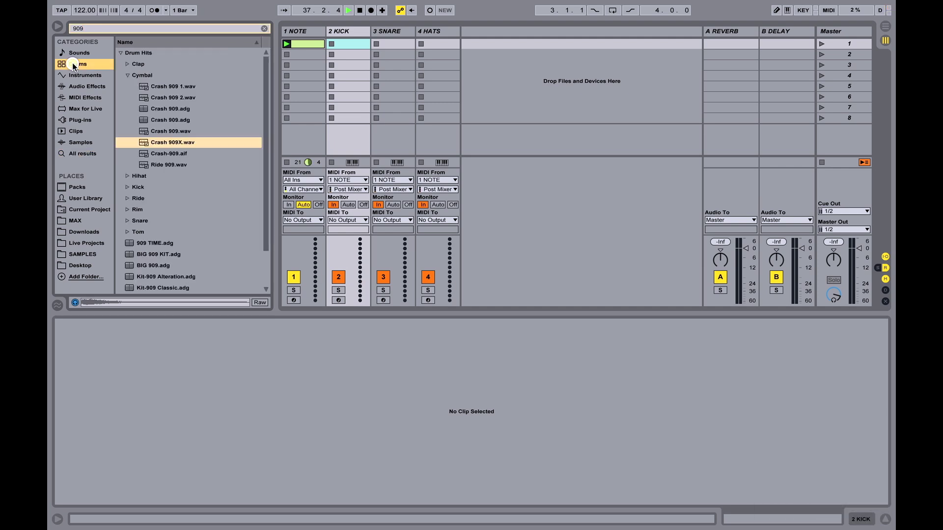
{"action": "left_click", "coordinate": [120, 53]}
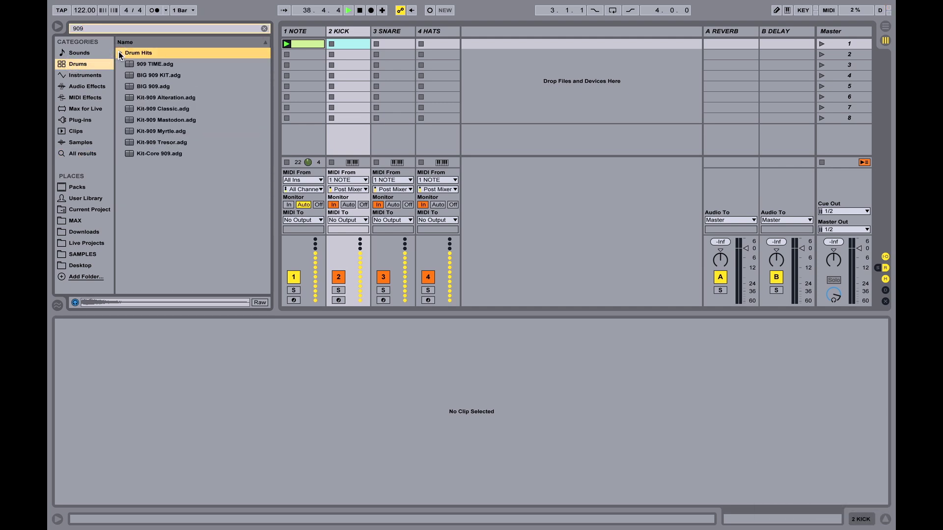
{"action": "left_click", "coordinate": [120, 53]}
{"action": "left_click", "coordinate": [128, 74]}
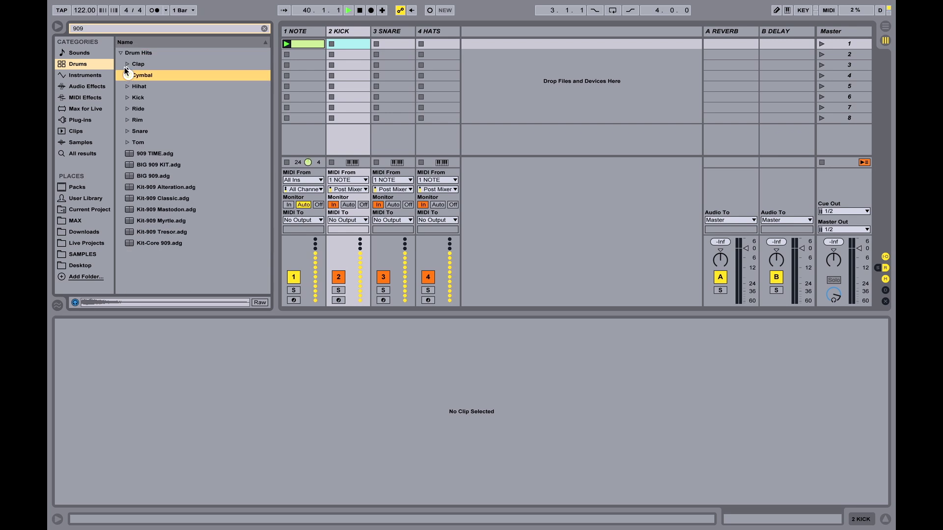
{"action": "left_click", "coordinate": [126, 98]}
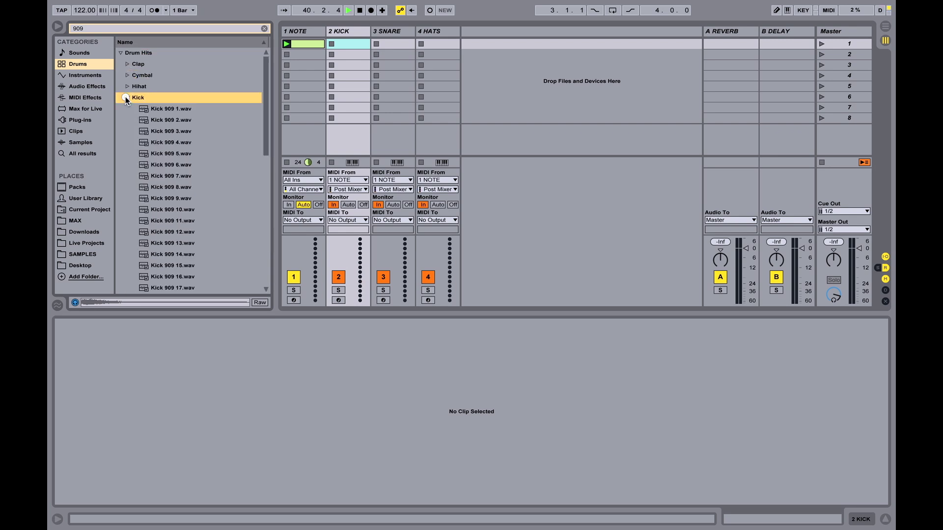
Audition the samples Kick 909 1.wav through Kick 909 4.wav in the browser.
{"action": "left_click", "coordinate": [155, 110]}
{"action": "left_click", "coordinate": [157, 123]}
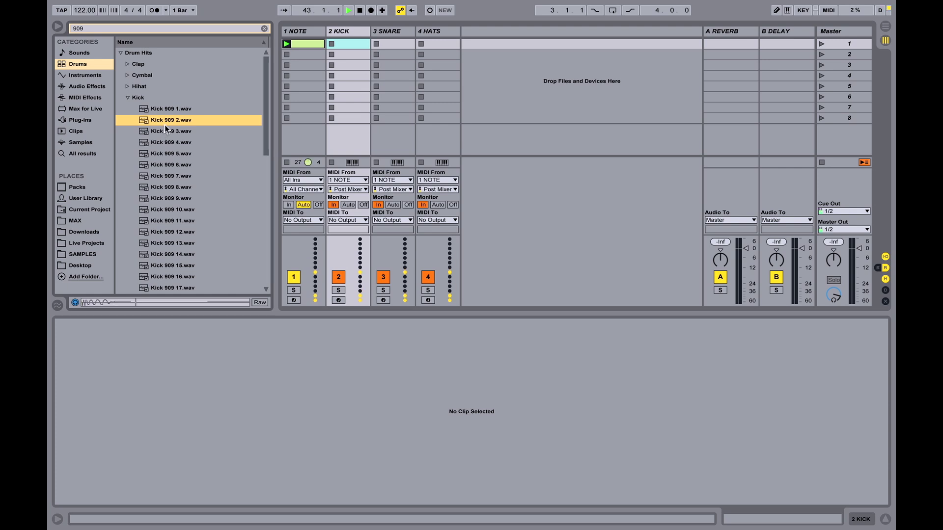
{"action": "left_click", "coordinate": [76, 304]}
{"action": "left_click", "coordinate": [170, 131]}
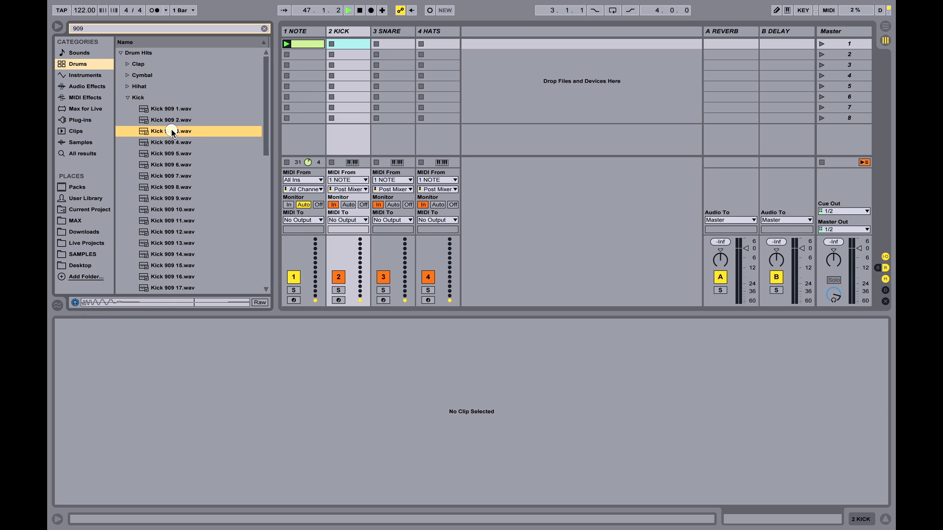
{"action": "left_click", "coordinate": [172, 142]}
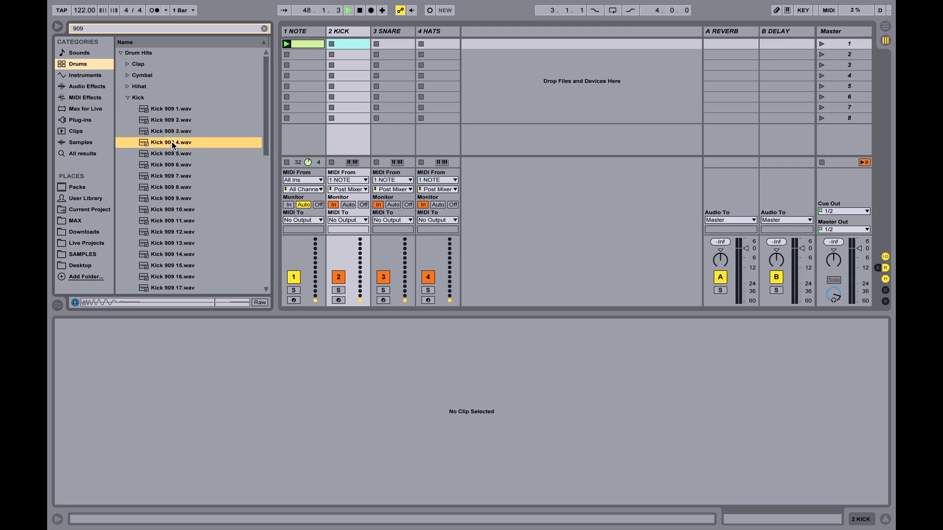
Switch to TotalMix FX, adjust the Main output fader in the control room section, and return to Live.
{"action": "key", "text": "super+Tab"}
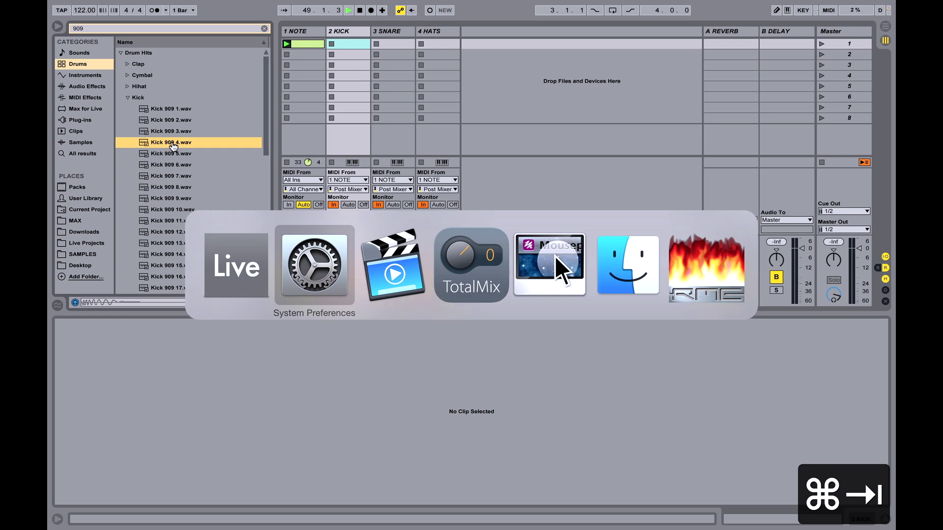
{"action": "key", "text": "super+Tab"}
{"action": "key", "text": "super+Tab"}
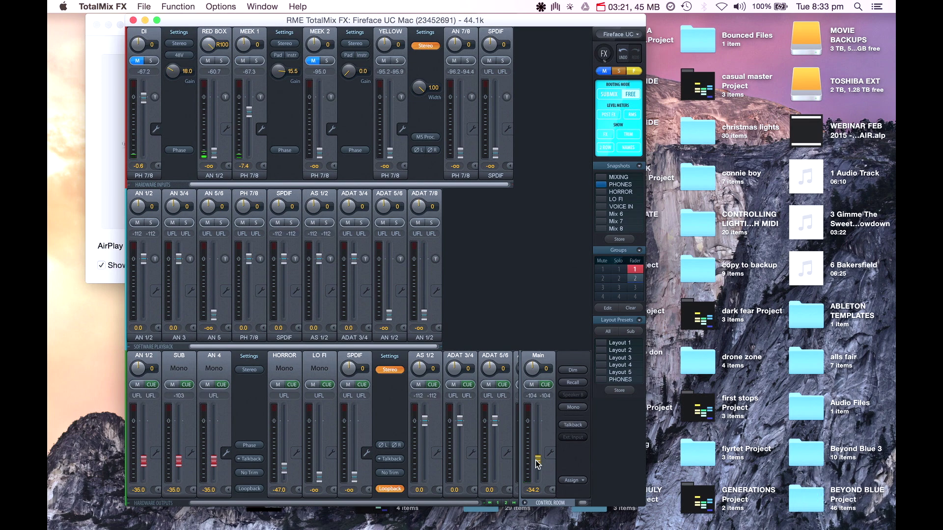
{"action": "left_click", "coordinate": [536, 460]}
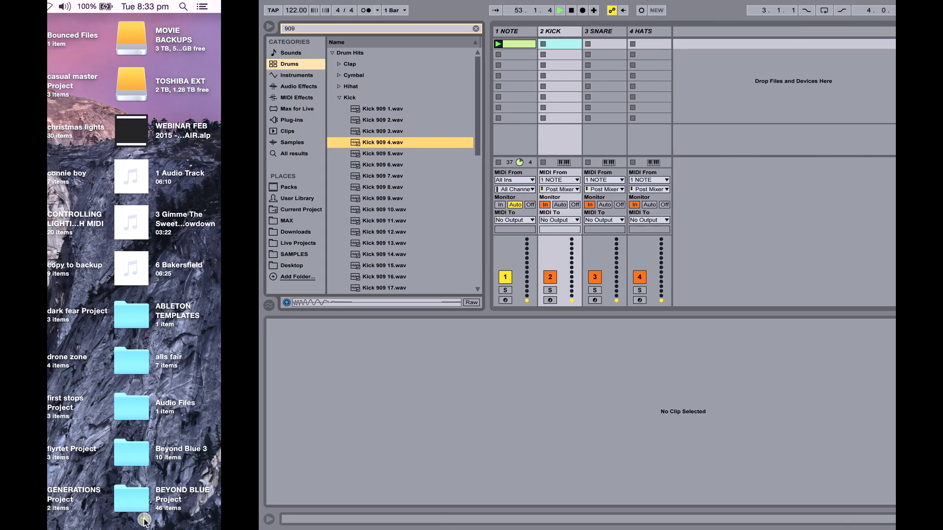
{"action": "key", "text": "super+Tab"}
Audition Kick 909 4 back to Kick 909 1 and load Kick 909 1.wav as the KICK track's instrument.
{"action": "left_click", "coordinate": [169, 139]}
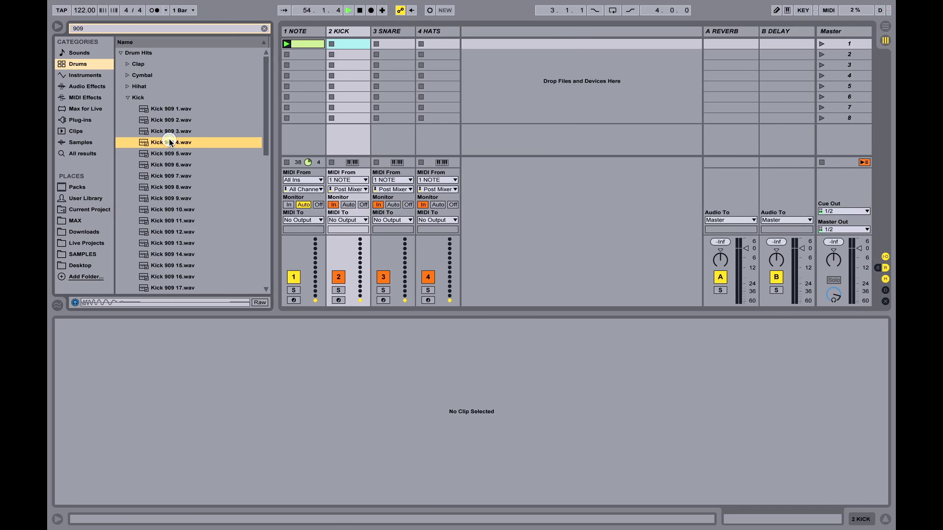
{"action": "left_click", "coordinate": [171, 131]}
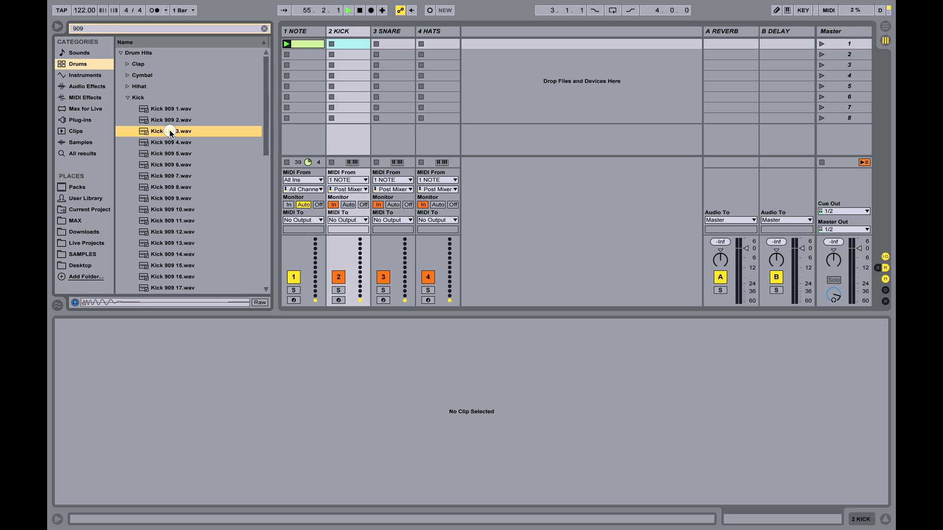
{"action": "left_click", "coordinate": [175, 119]}
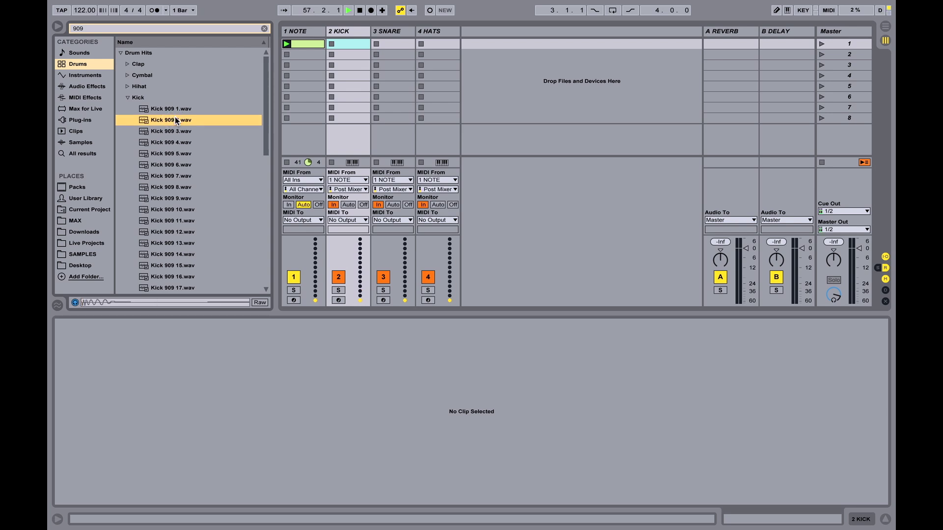
{"action": "left_click", "coordinate": [174, 109]}
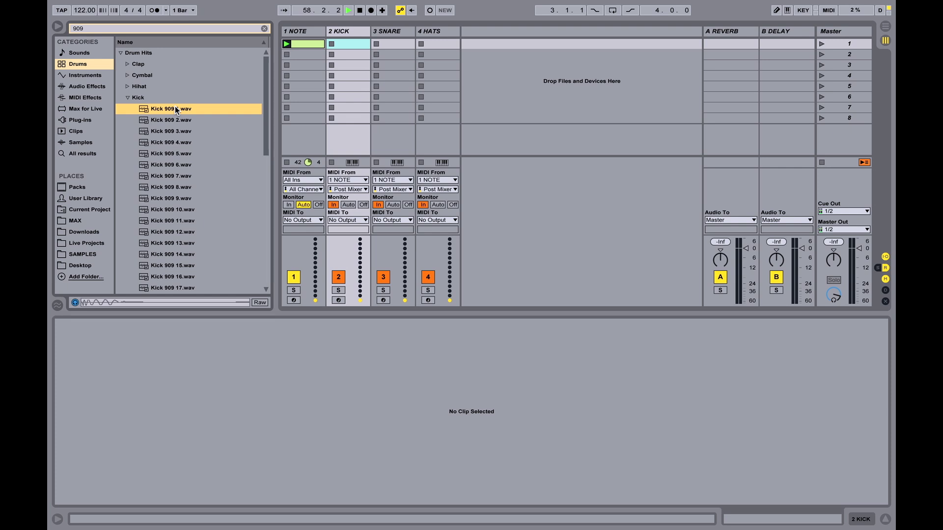
{"action": "left_click", "coordinate": [345, 33]}
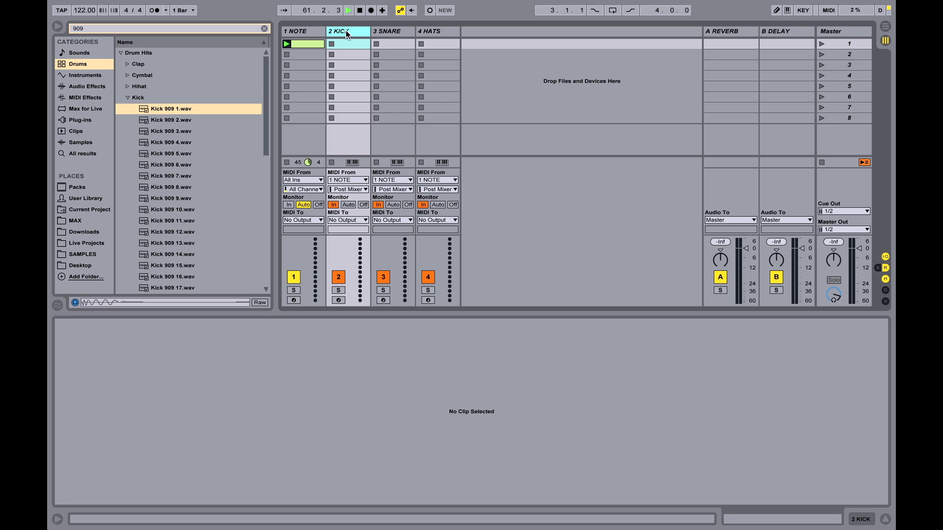
{"action": "double_click", "coordinate": [346, 31]}
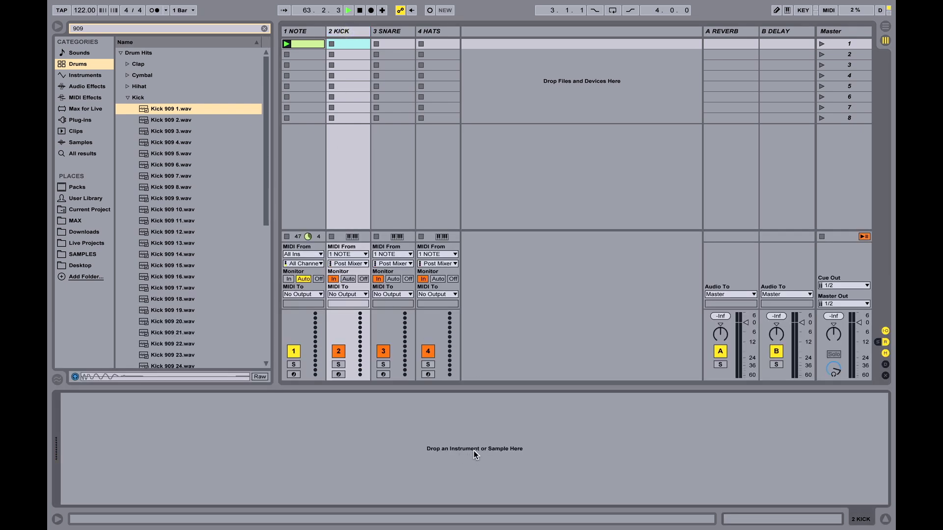
{"action": "left_click_drag", "start_coordinate": [171, 110], "coordinate": [368, 446]}
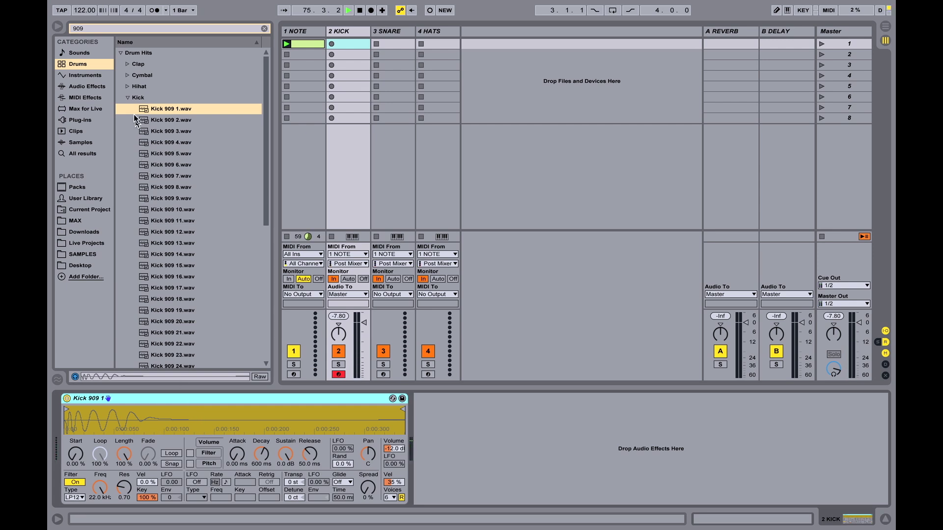
Collapse the Kick folder, expand the Snare folder, and audition the RimShot 909 and Snare 909 samples.
{"action": "left_click", "coordinate": [128, 98]}
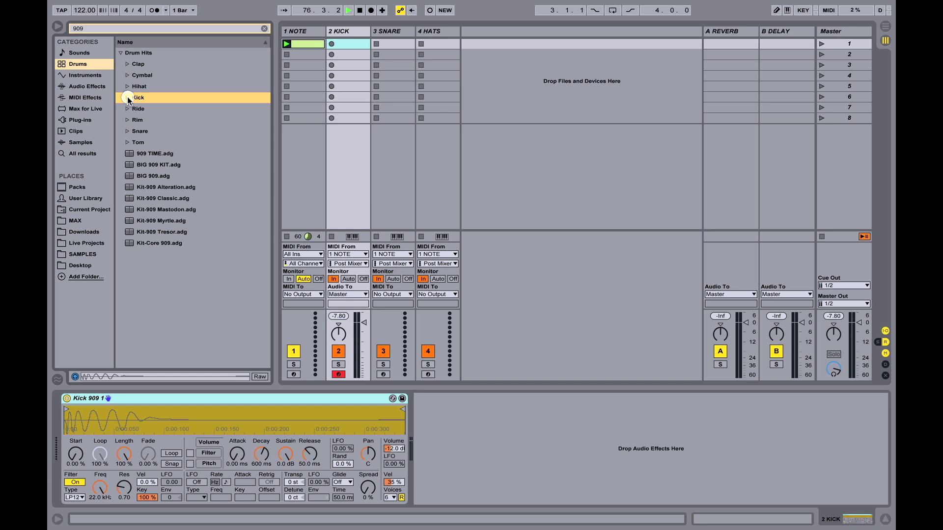
{"action": "left_click", "coordinate": [127, 132]}
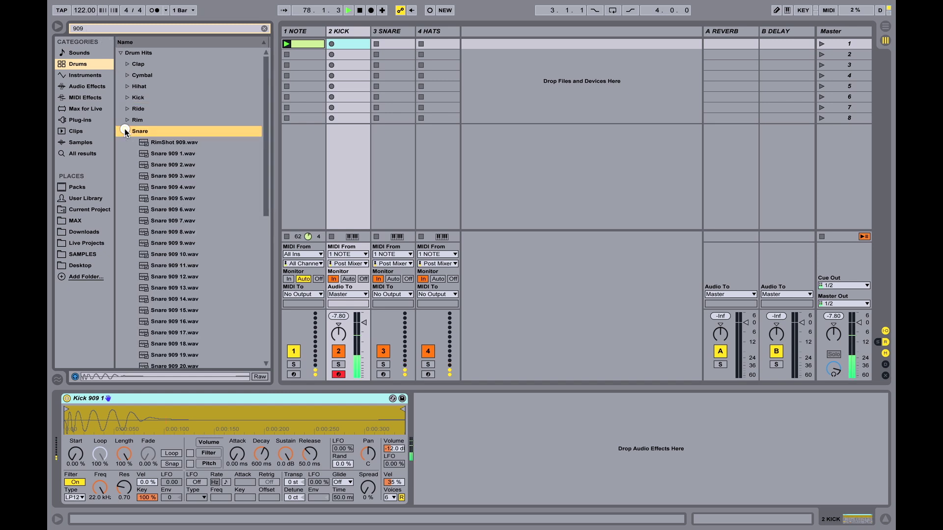
{"action": "left_click", "coordinate": [178, 144]}
{"action": "left_click", "coordinate": [181, 154]}
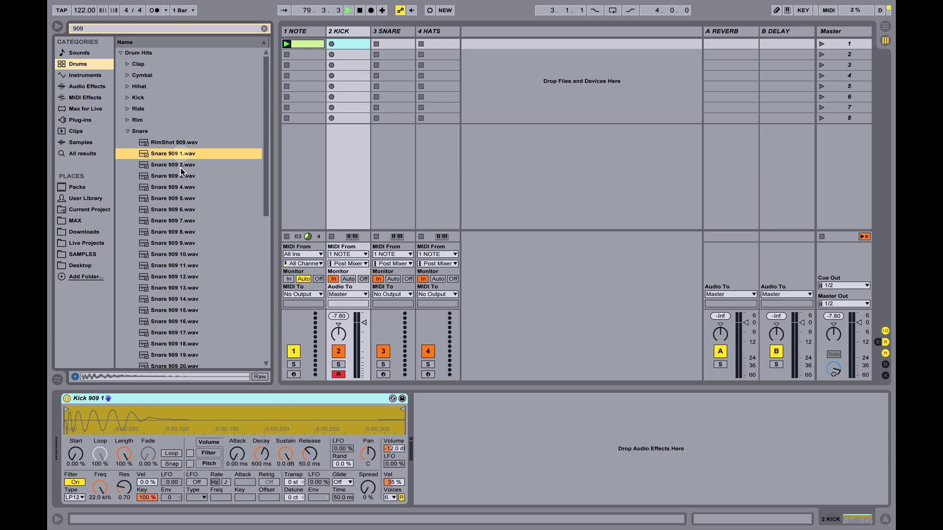
{"action": "left_click", "coordinate": [180, 166]}
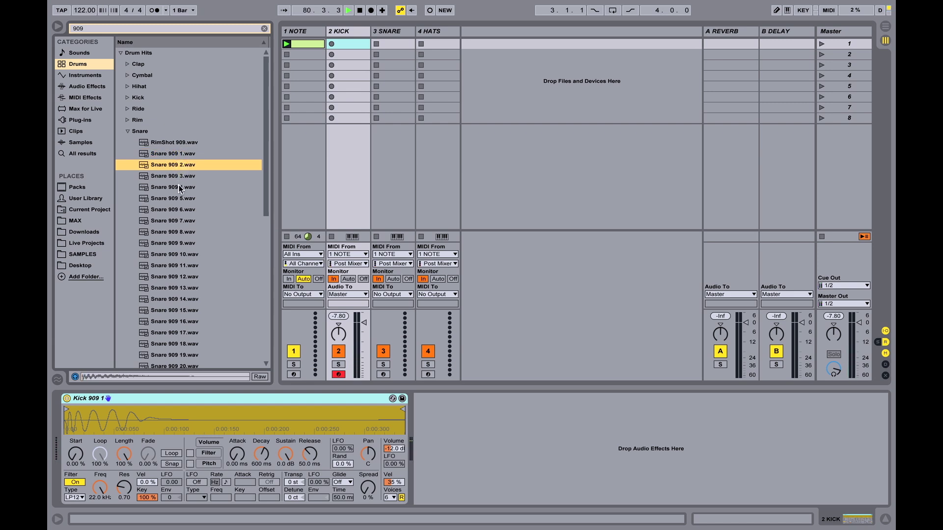
{"action": "left_click", "coordinate": [172, 176]}
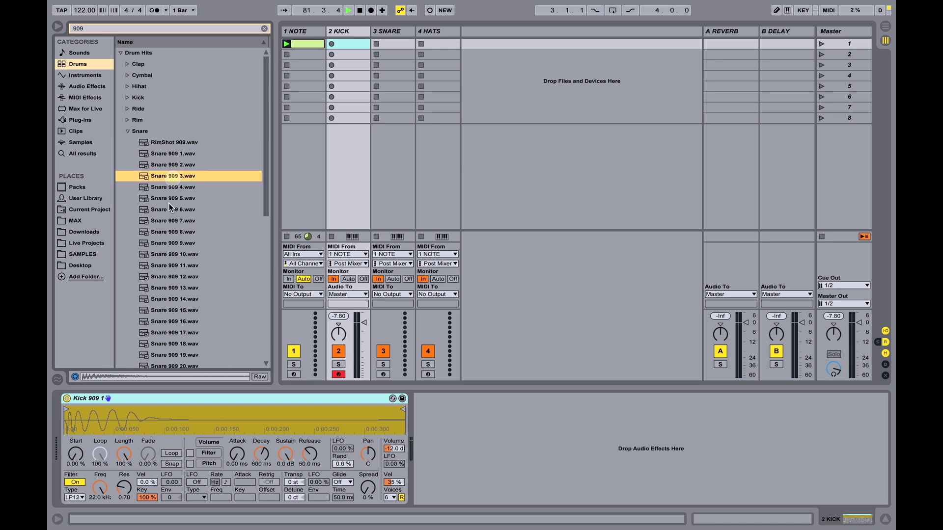
{"action": "left_click", "coordinate": [169, 200]}
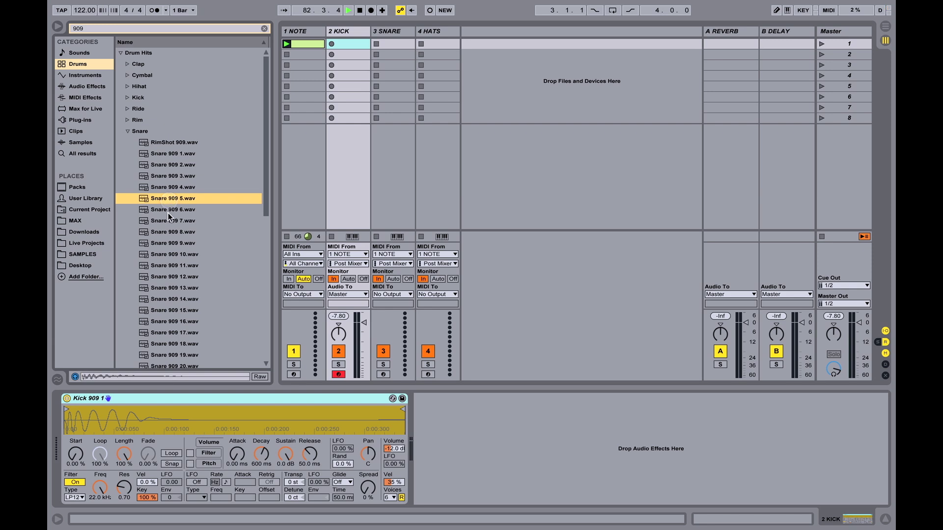
{"action": "left_click", "coordinate": [164, 209]}
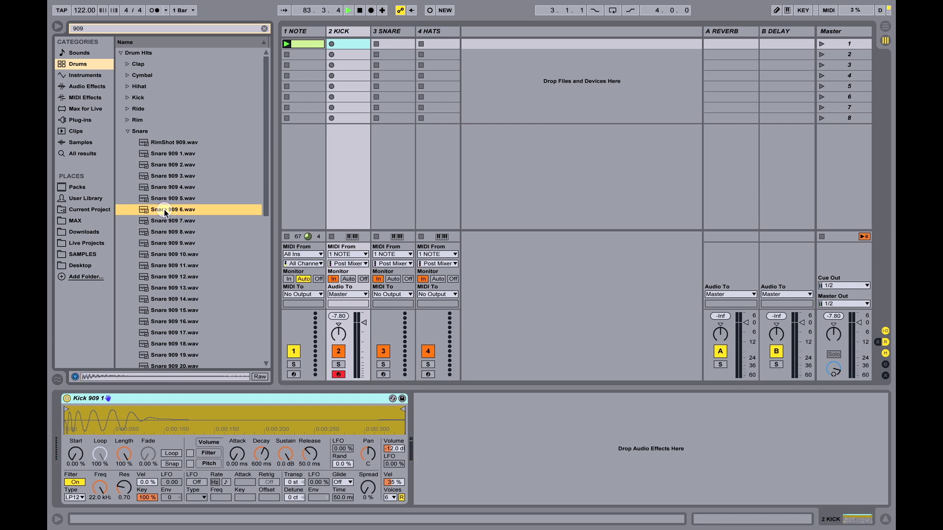
{"action": "left_click", "coordinate": [164, 196]}
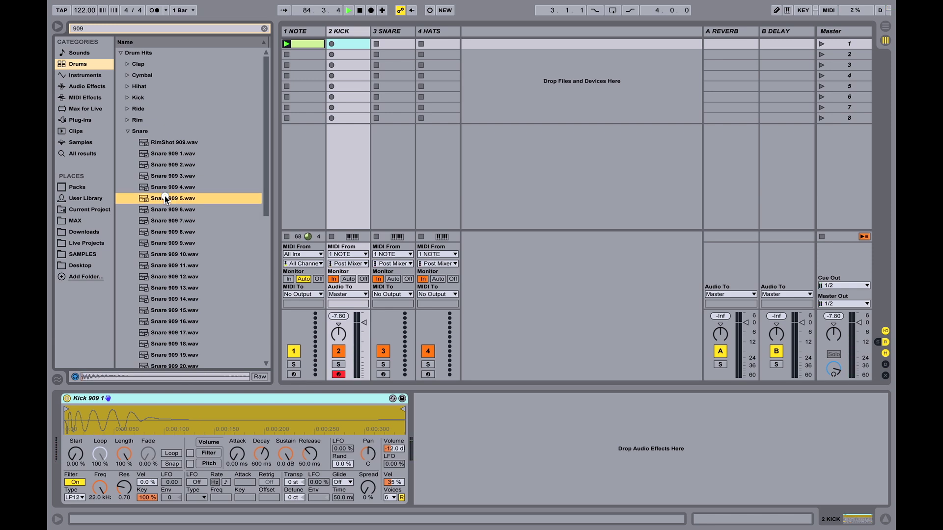
Load Snare 909 5.wav as the SNARE track's instrument and arm the KICK track for recording.
{"action": "left_click", "coordinate": [390, 28]}
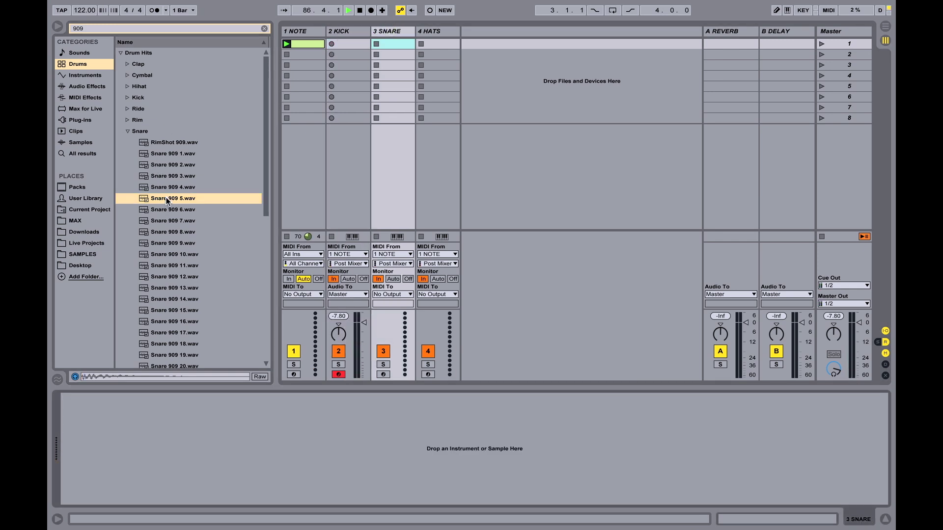
{"action": "left_click_drag", "start_coordinate": [166, 199], "coordinate": [270, 435]}
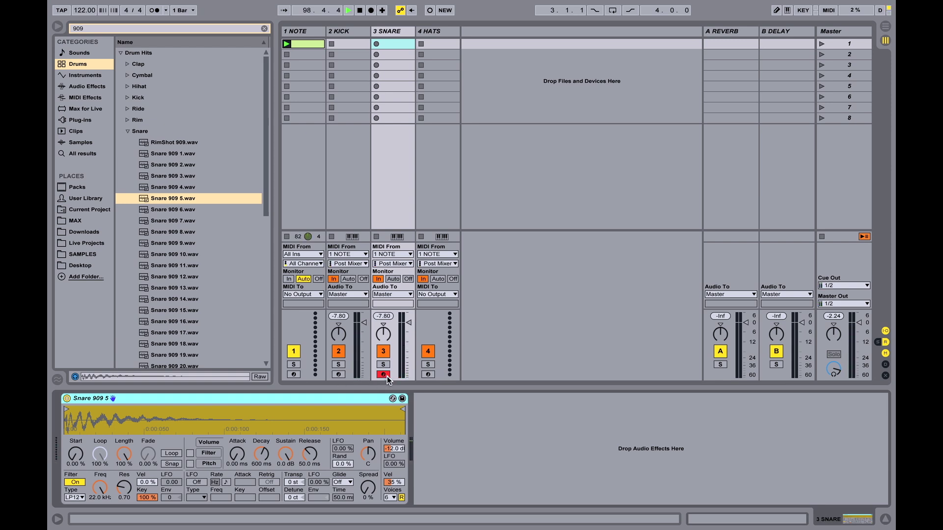
{"action": "left_click", "coordinate": [338, 374]}
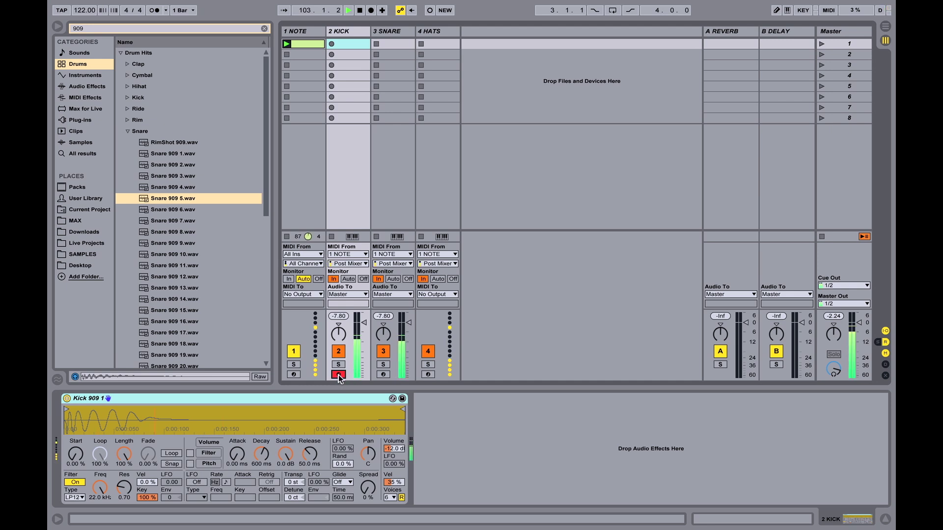
Insert an audio track after the KICK track, toggle its record arm, and delete the track again.
{"action": "left_click", "coordinate": [481, 32]}
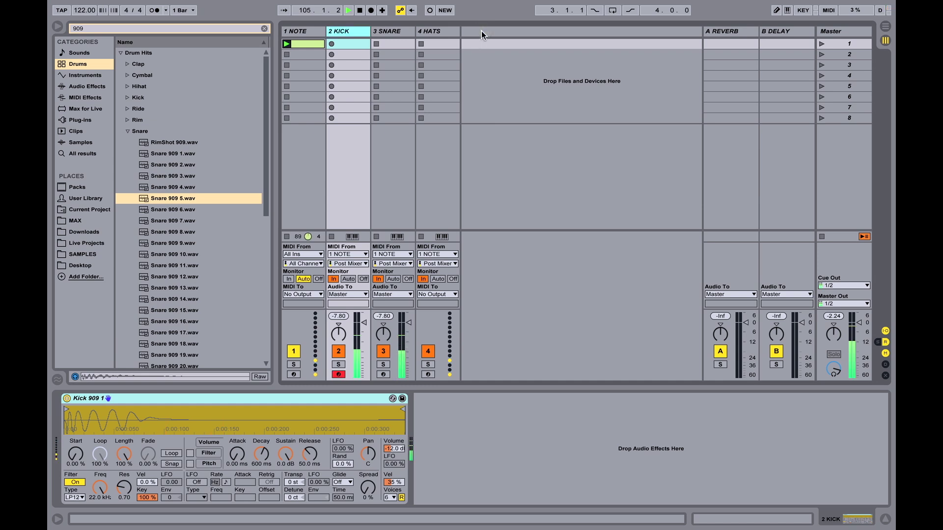
{"action": "key", "text": "super+t"}
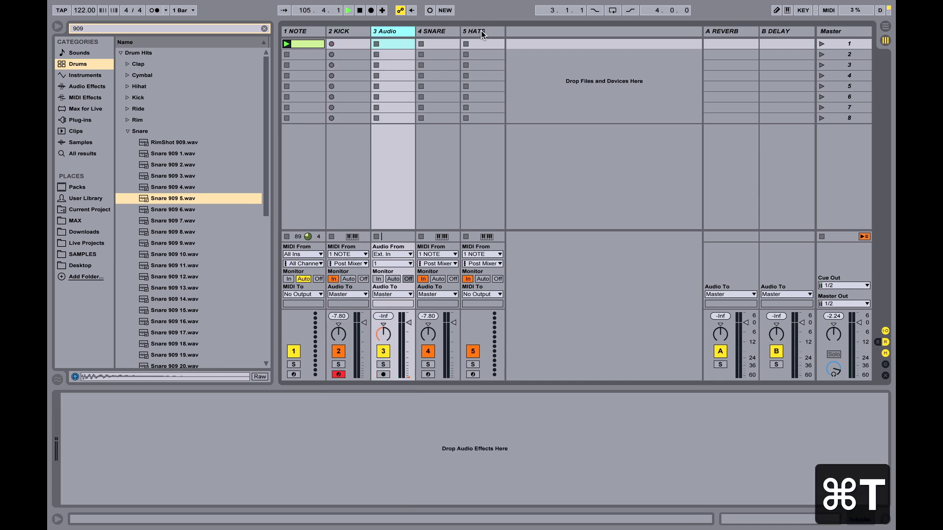
{"action": "left_click", "coordinate": [382, 374]}
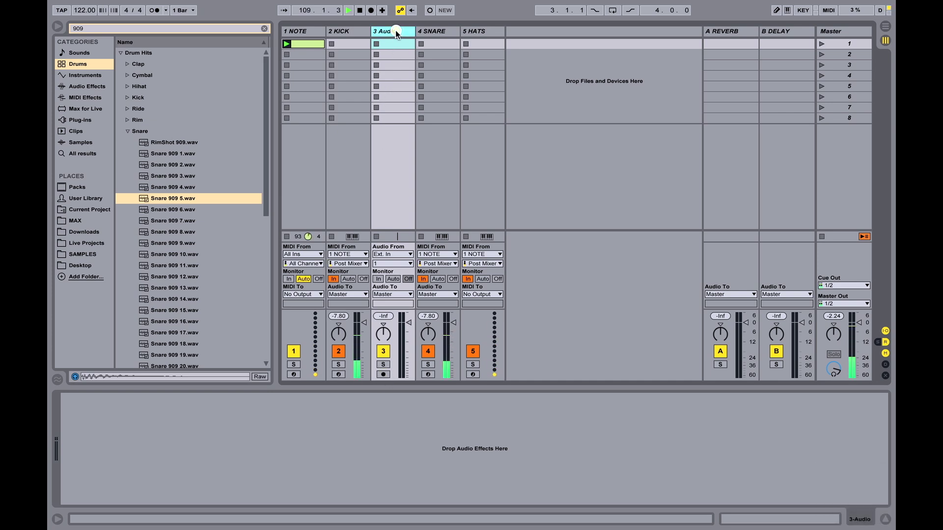
{"action": "key", "text": "BackSpace"}
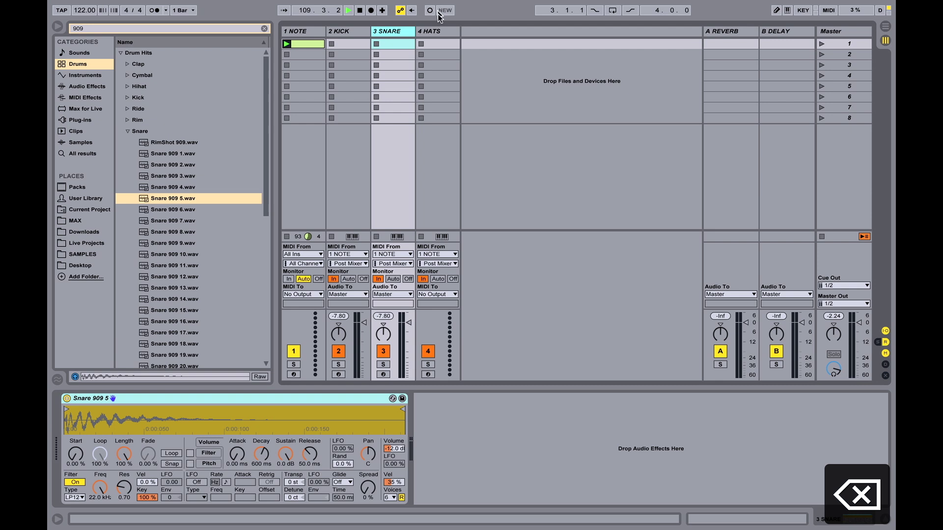
Browse the Hihat folder of the 909 results and load ClosedHH 909 1.wav as the HATS track's instrument.
{"action": "left_click", "coordinate": [434, 28]}
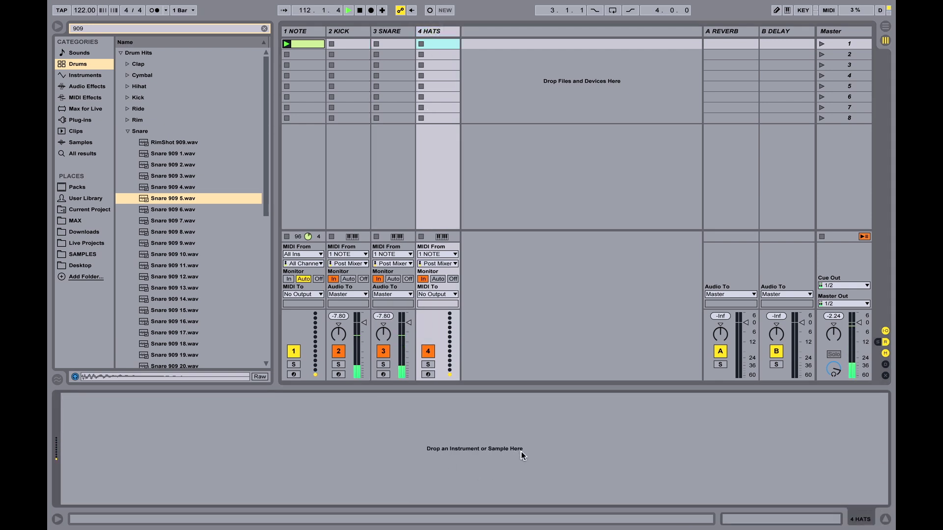
{"action": "left_click", "coordinate": [128, 132]}
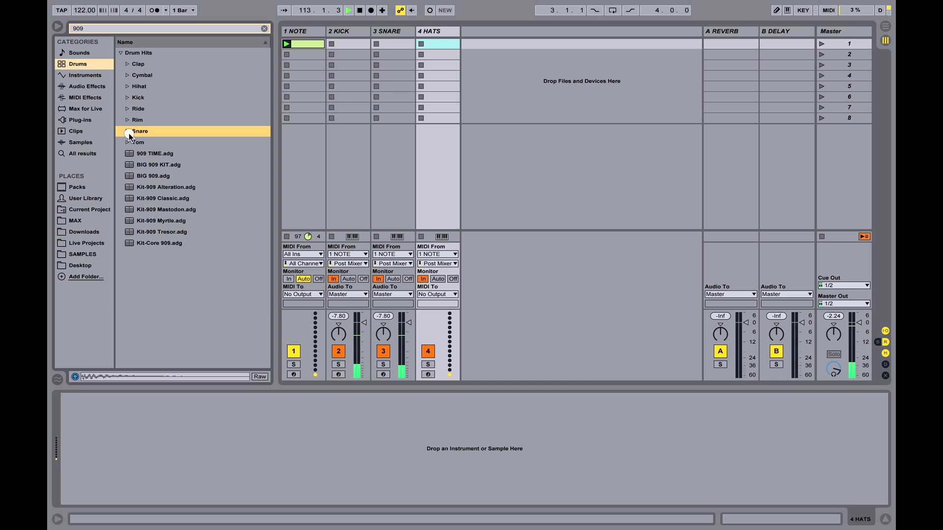
{"action": "left_click", "coordinate": [127, 87]}
{"action": "left_click", "coordinate": [189, 97]}
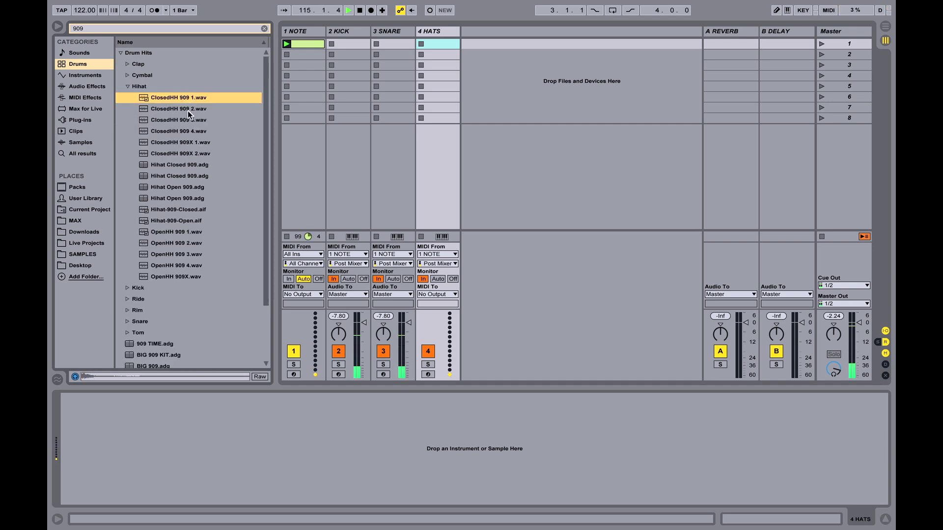
{"action": "left_click_drag", "start_coordinate": [194, 96], "coordinate": [354, 438]}
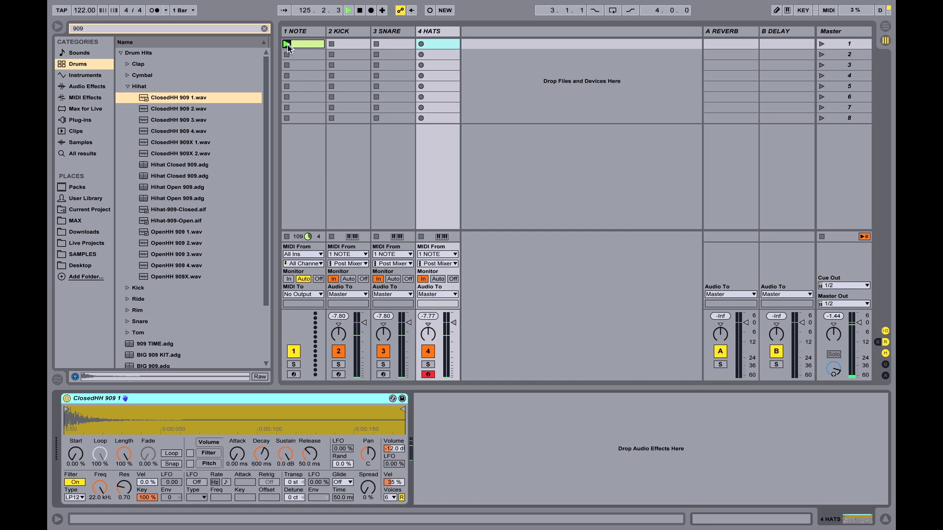
Open the NOTE track's clip to examine its C3 note.
{"action": "left_click", "coordinate": [300, 44]}
{"action": "left_click", "coordinate": [300, 45]}
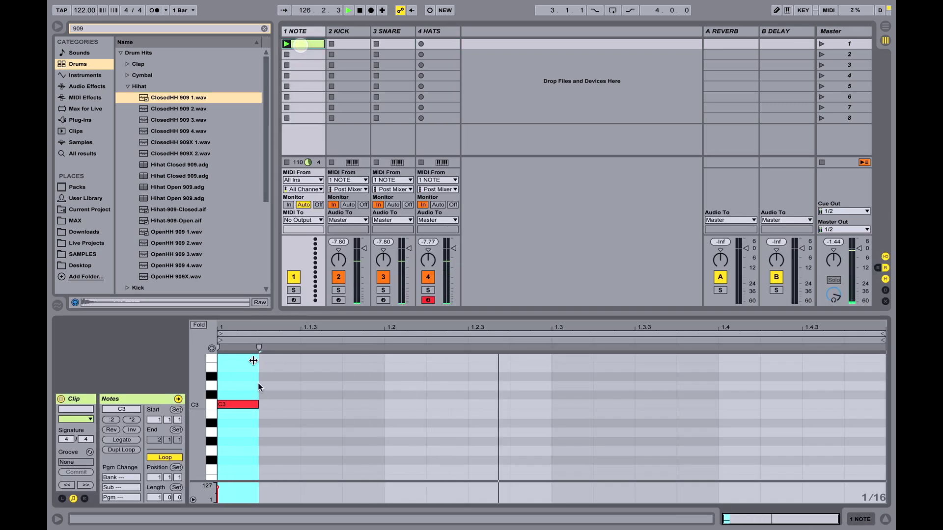
Select the KICK track, clear the 909 browser search, and list the MIDI effects.
{"action": "left_click", "coordinate": [344, 31]}
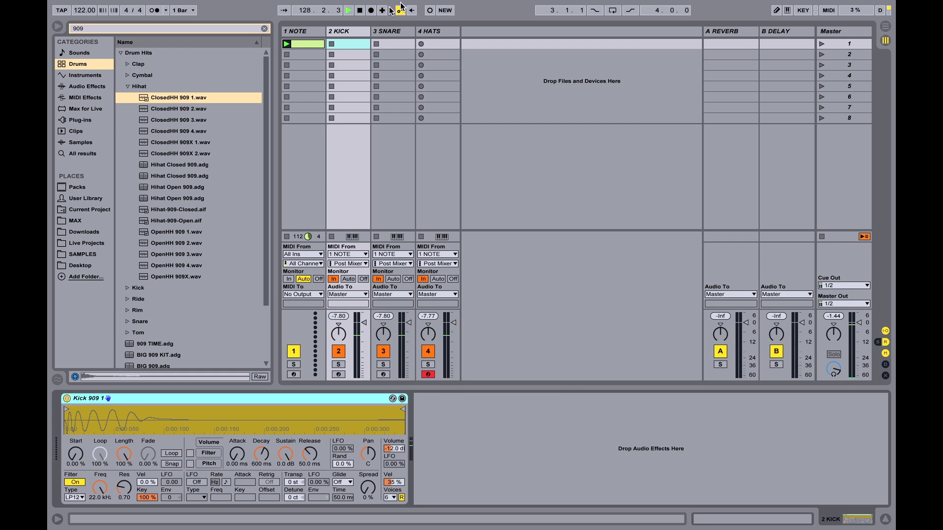
{"action": "left_click", "coordinate": [263, 29]}
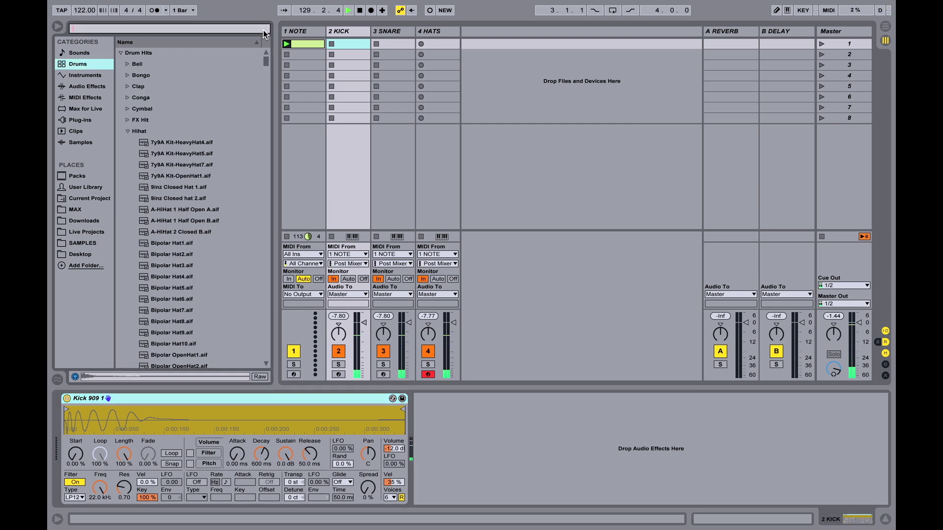
{"action": "left_click", "coordinate": [120, 49]}
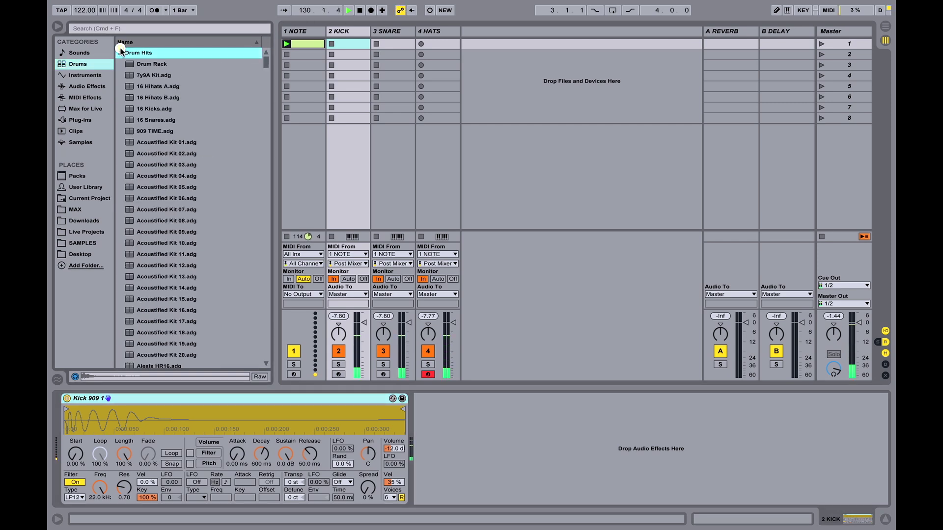
{"action": "left_click", "coordinate": [87, 98]}
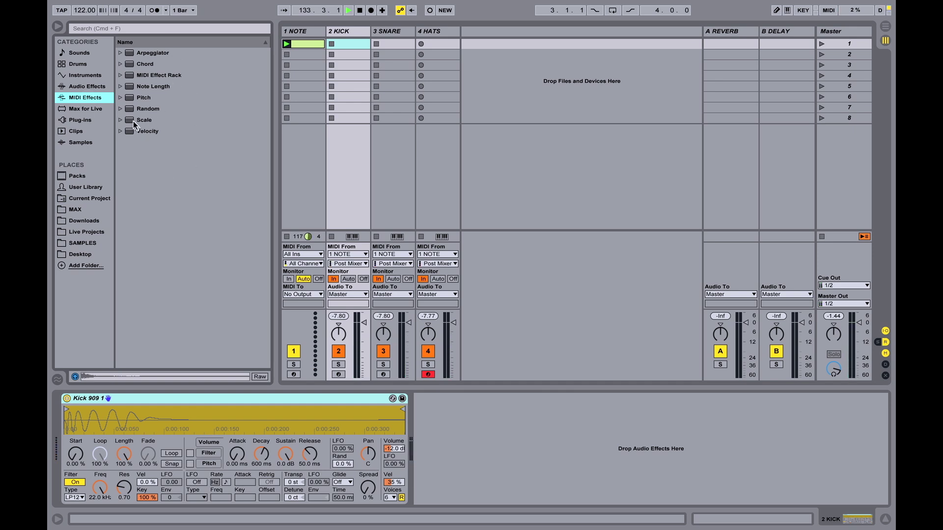
Add an Arpeggiator to each of the KICK, SNARE and HATS tracks.
{"action": "left_click", "coordinate": [131, 55]}
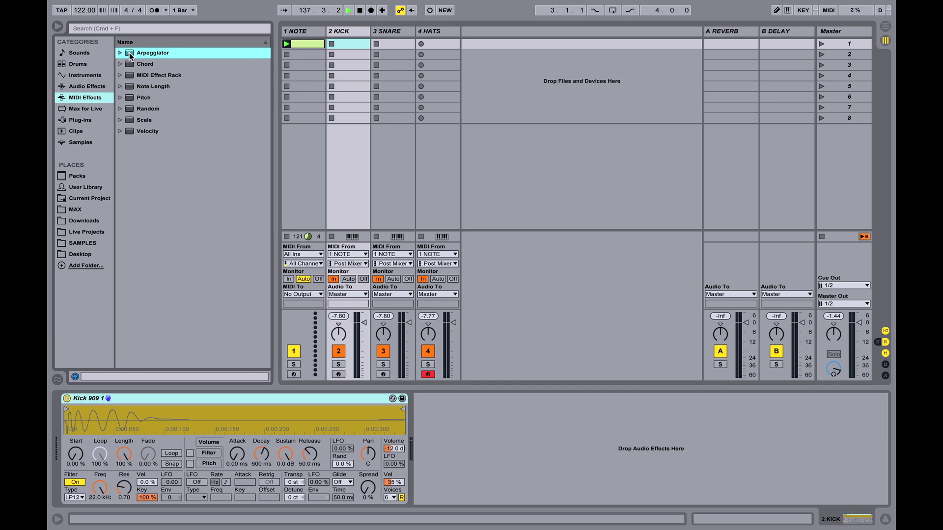
{"action": "left_click_drag", "start_coordinate": [131, 56], "coordinate": [352, 42]}
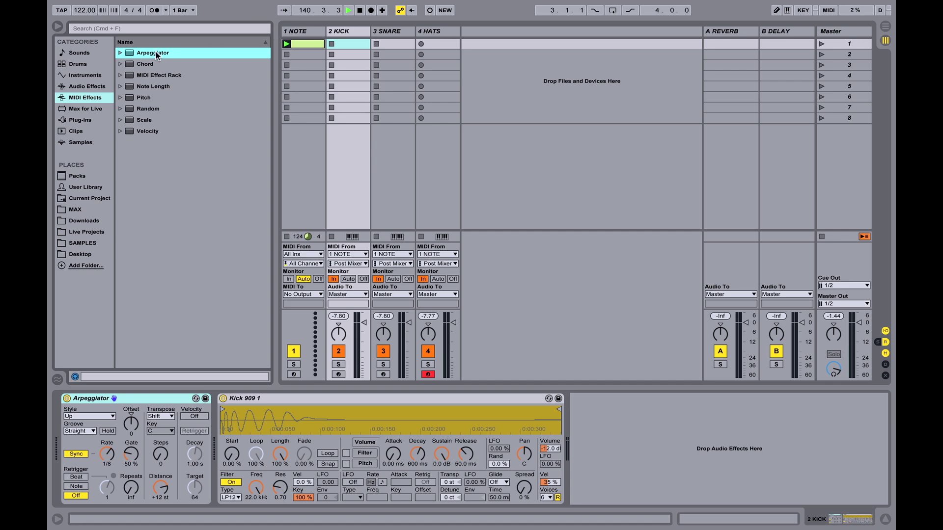
{"action": "left_click_drag", "start_coordinate": [145, 56], "coordinate": [390, 49]}
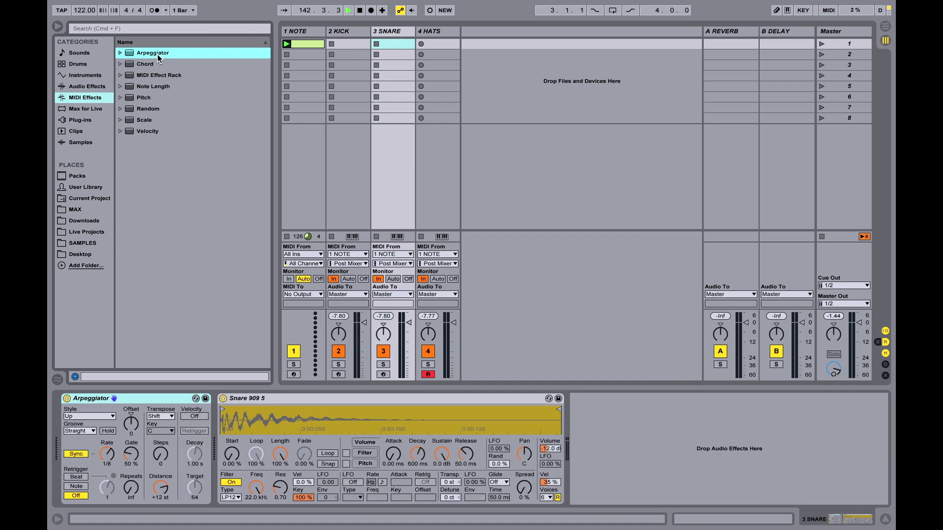
{"action": "left_click_drag", "start_coordinate": [162, 51], "coordinate": [448, 43]}
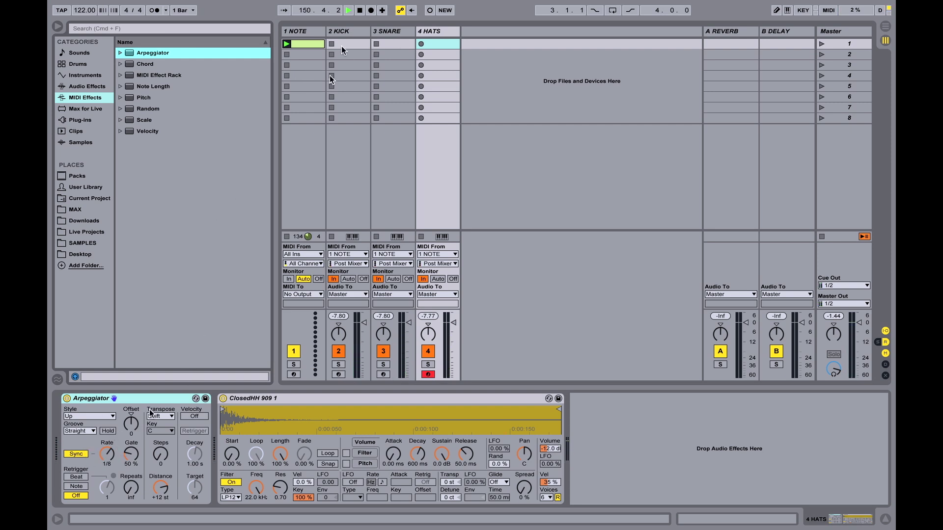
Solo the KICK and NOTE tracks together and turn on Hold in the KICK track's Arpeggiator.
{"action": "left_click", "coordinate": [351, 31]}
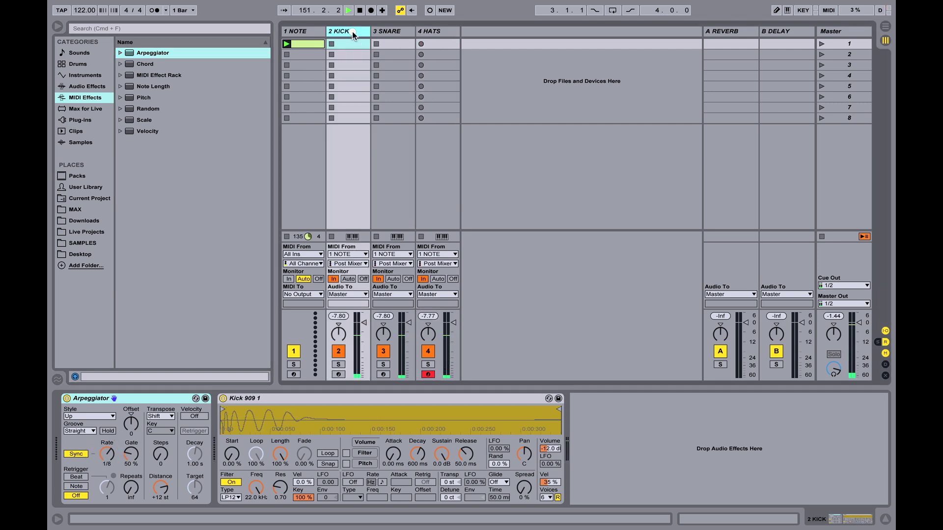
{"action": "left_click", "coordinate": [338, 364]}
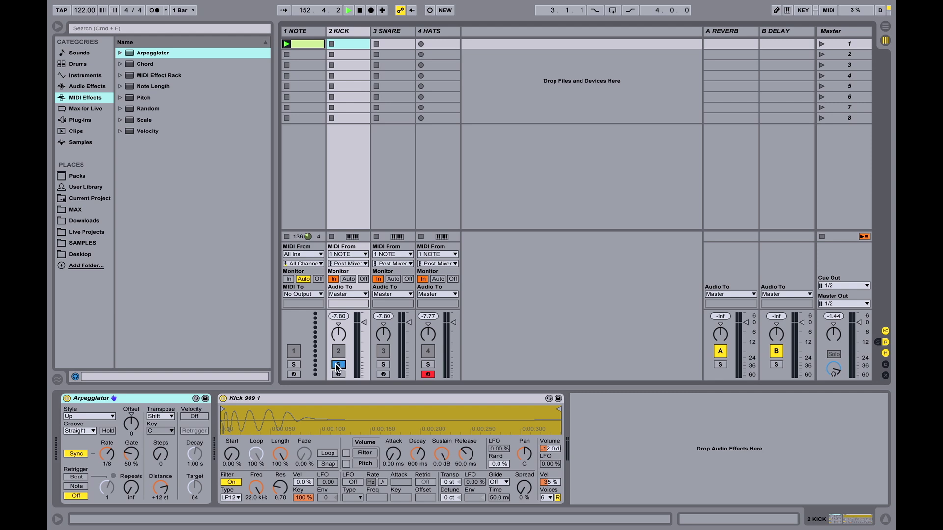
{"action": "left_click", "coordinate": [293, 365]}
{"action": "left_click", "coordinate": [107, 431]}
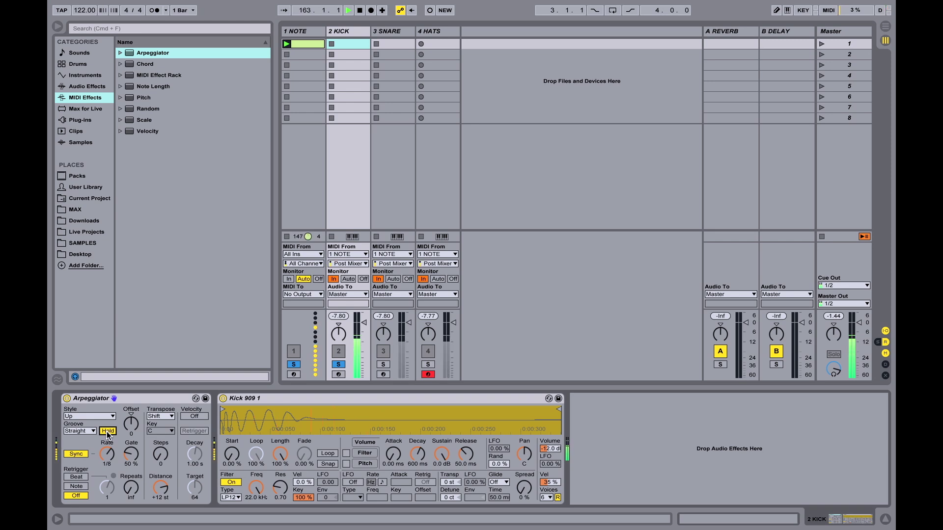
Set the KICK Arpeggiator's rate to 1/4.
{"action": "left_click", "coordinate": [107, 452]}
{"action": "left_click_drag", "start_coordinate": [107, 450], "coordinate": [106, 449]}
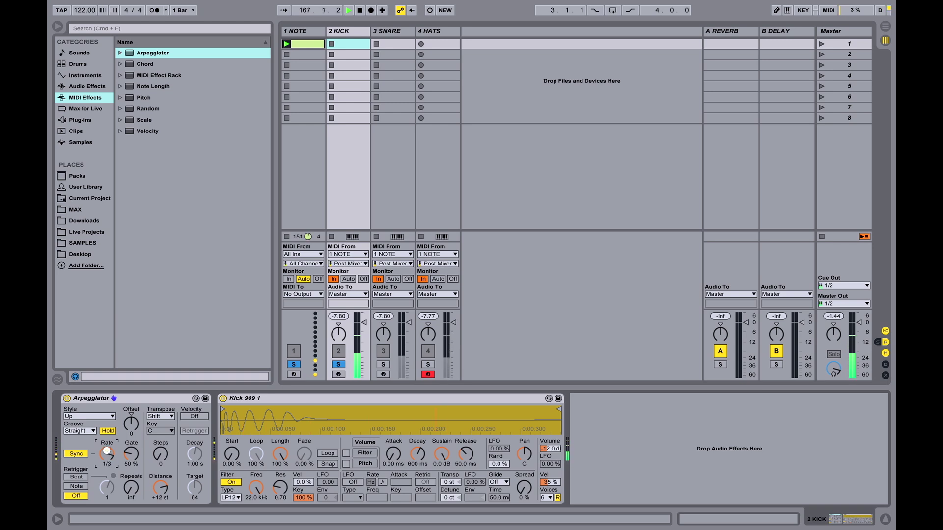
{"action": "key", "text": "Up"}
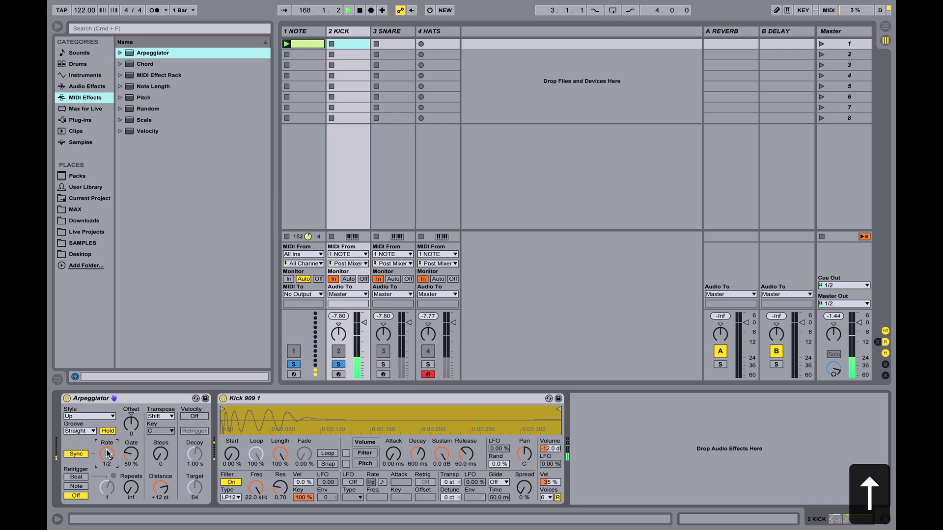
{"action": "key", "text": "Down"}
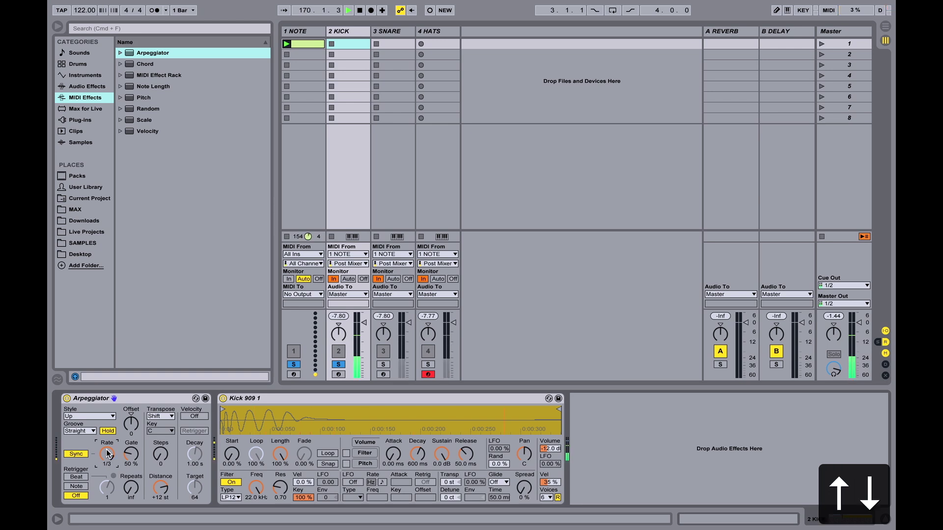
{"action": "key", "text": "Down"}
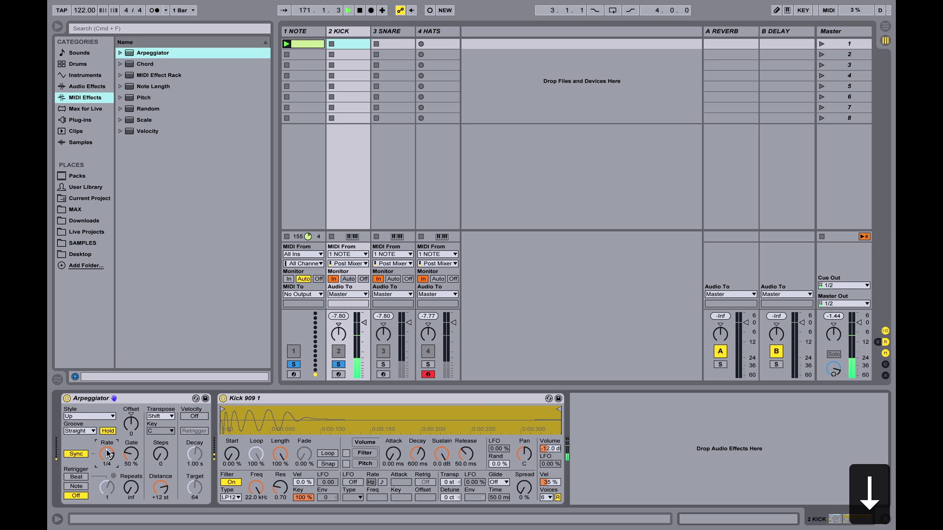
Try faster rates such as 1/12, 1/64 and 1/96 on the KICK Arpeggiator, and return to 1/4.
{"action": "key", "text": "Down"}
{"action": "key", "text": "Down"}
{"action": "key", "text": "Down"}
{"action": "key", "text": "Down"}
{"action": "key", "text": "Down"}
{"action": "key", "text": "Down"}
{"action": "key", "text": "Down"}
{"action": "key", "text": "Down"}
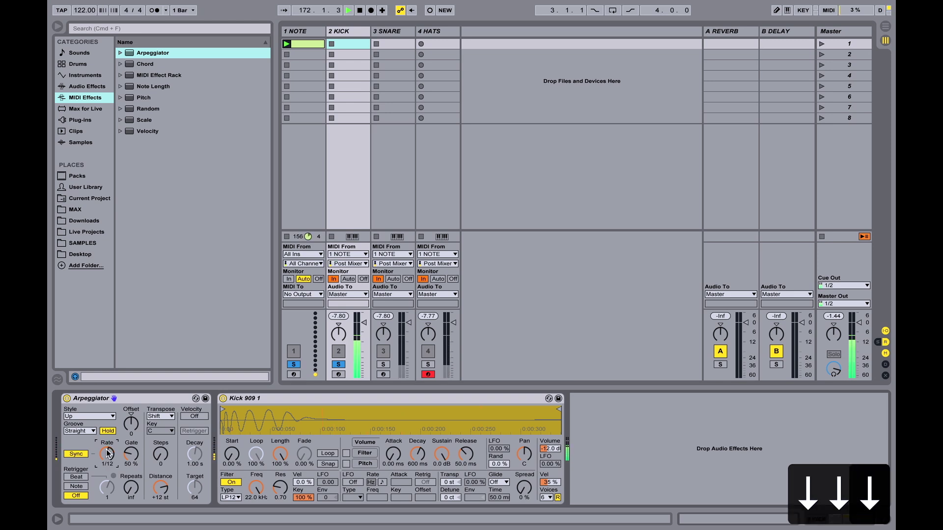
{"action": "key", "text": "Down"}
{"action": "key", "text": "Down"}
{"action": "key", "text": "Down"}
{"action": "key", "text": "Down"}
{"action": "key", "text": "Up"}
{"action": "key", "text": "Up"}
{"action": "key", "text": "Up"}
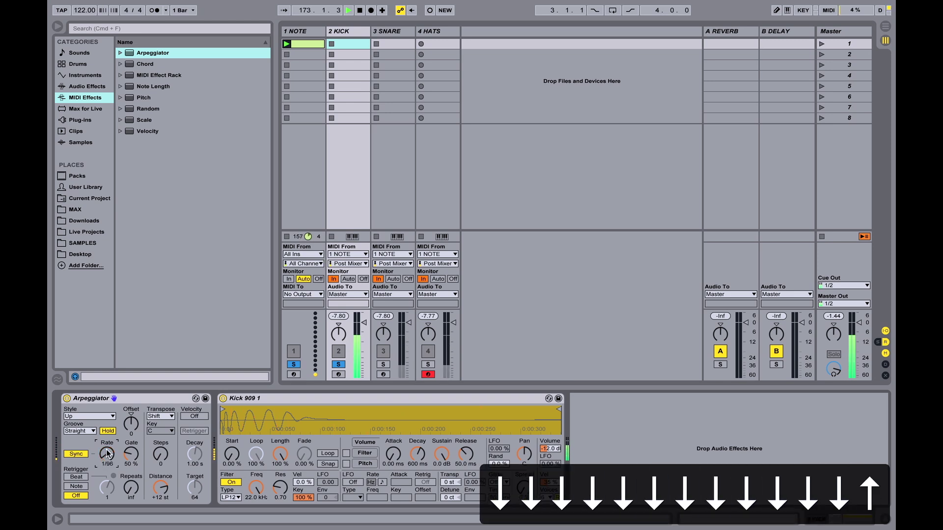
{"action": "key", "text": "Down"}
{"action": "key", "text": "Down"}
{"action": "key", "text": "Down"}
{"action": "key", "text": "Up"}
{"action": "key", "text": "Up"}
{"action": "key", "text": "Up"}
{"action": "key", "text": "Up"}
{"action": "key", "text": "Up"}
{"action": "key", "text": "Up"}
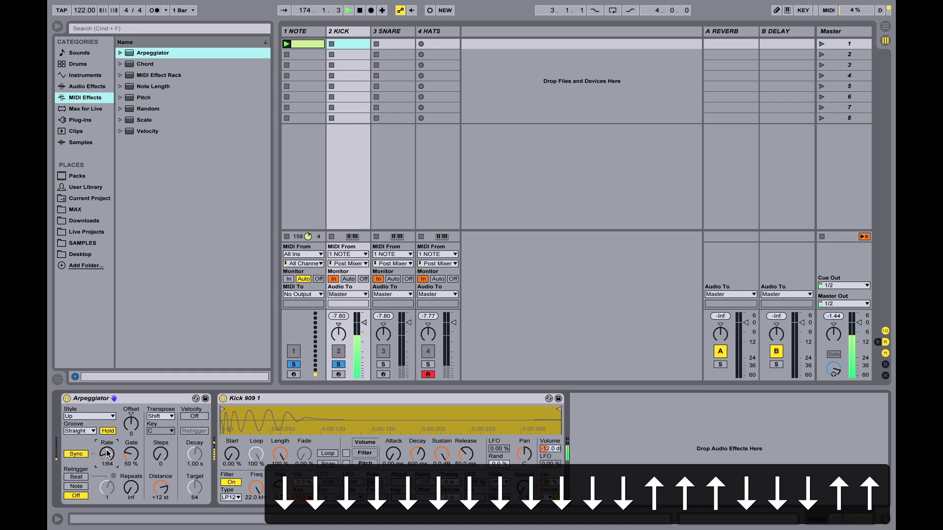
{"action": "key", "text": "Up"}
{"action": "key", "text": "Down"}
{"action": "key", "text": "Down"}
{"action": "key", "text": "Down"}
{"action": "key", "text": "Down"}
{"action": "key", "text": "Down"}
{"action": "key", "text": "Down"}
{"action": "key", "text": "Down"}
{"action": "key", "text": "Down"}
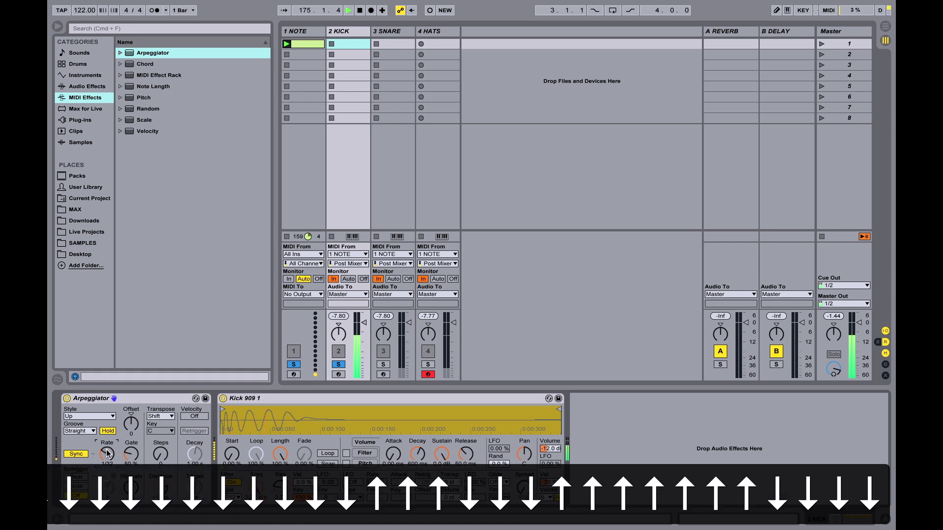
{"action": "key", "text": "Up"}
{"action": "key", "text": "Up"}
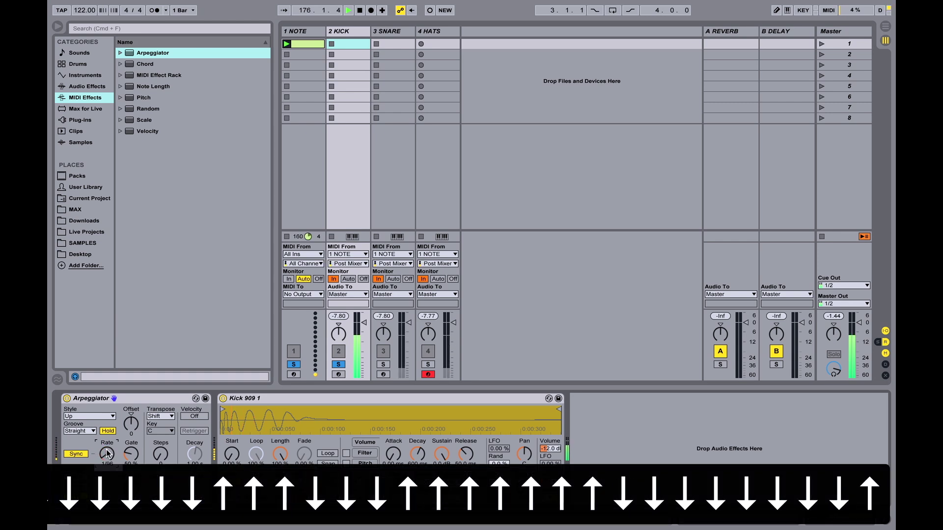
{"action": "key", "text": "Down"}
{"action": "key", "text": "Up"}
{"action": "key", "text": "Up"}
{"action": "key", "text": "Up"}
{"action": "key", "text": "Up"}
{"action": "key", "text": "Up"}
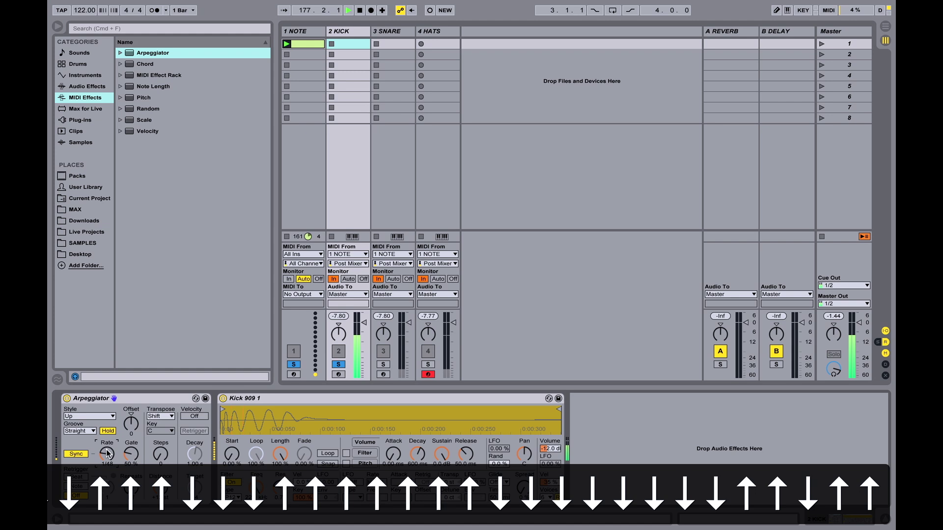
{"action": "key", "text": "Up"}
{"action": "key", "text": "Up"}
{"action": "key", "text": "Up"}
{"action": "key", "text": "Up"}
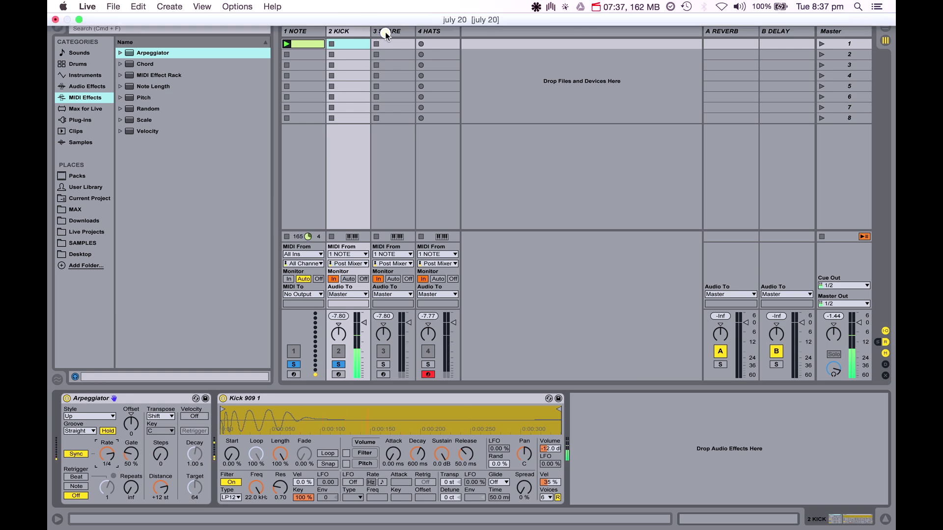
Solo the SNARE track alongside NOTE and take the KICK track out of solo.
{"action": "left_click", "coordinate": [390, 31]}
{"action": "left_click", "coordinate": [393, 35]}
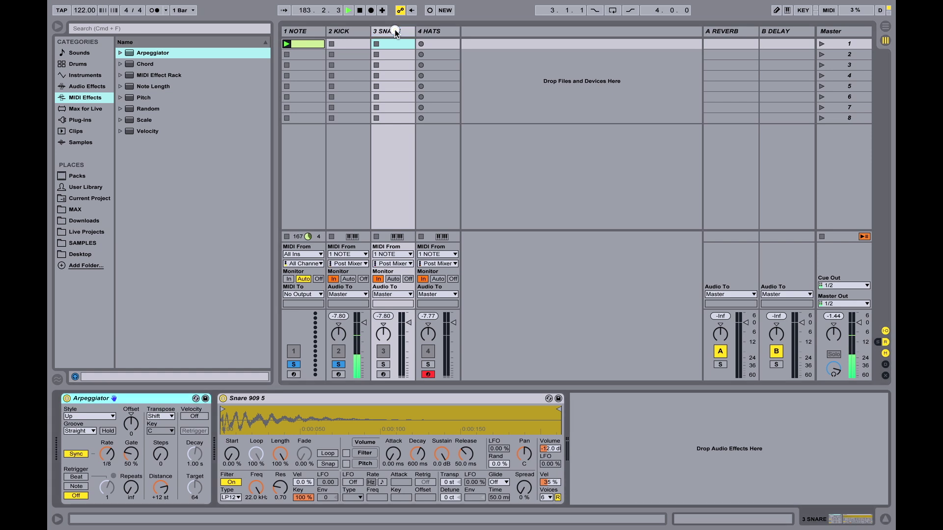
{"action": "left_click", "coordinate": [383, 365], "text": "super"}
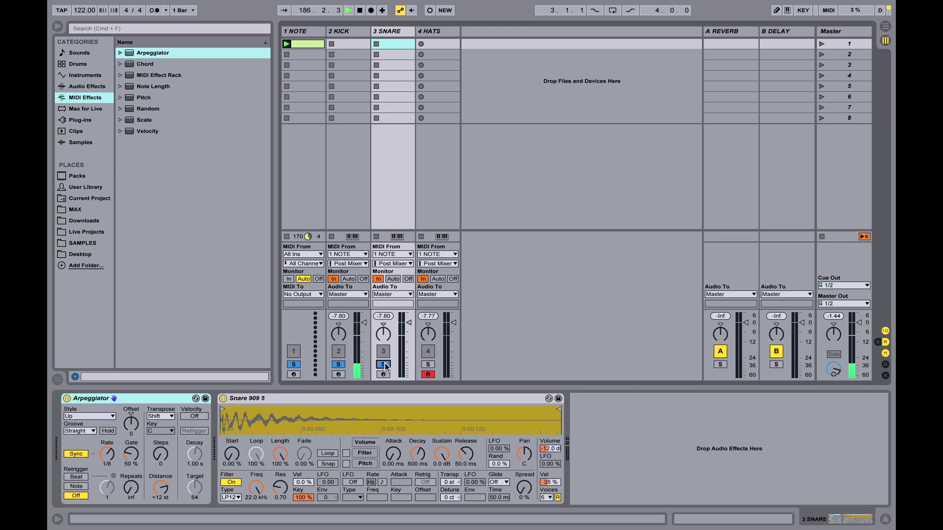
{"action": "left_click", "coordinate": [339, 364]}
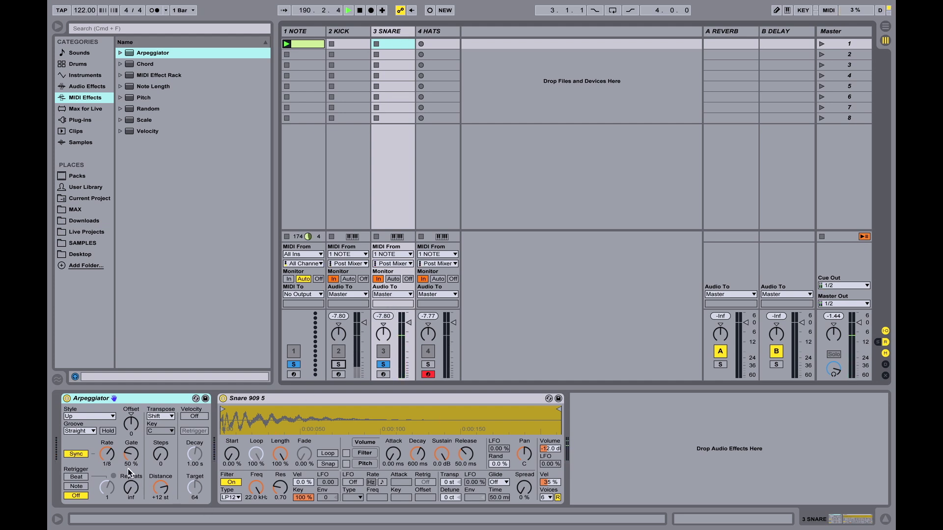
Turn on Hold in the SNARE track's Arpeggiator and set its rate to 1/2.
{"action": "left_click", "coordinate": [108, 431]}
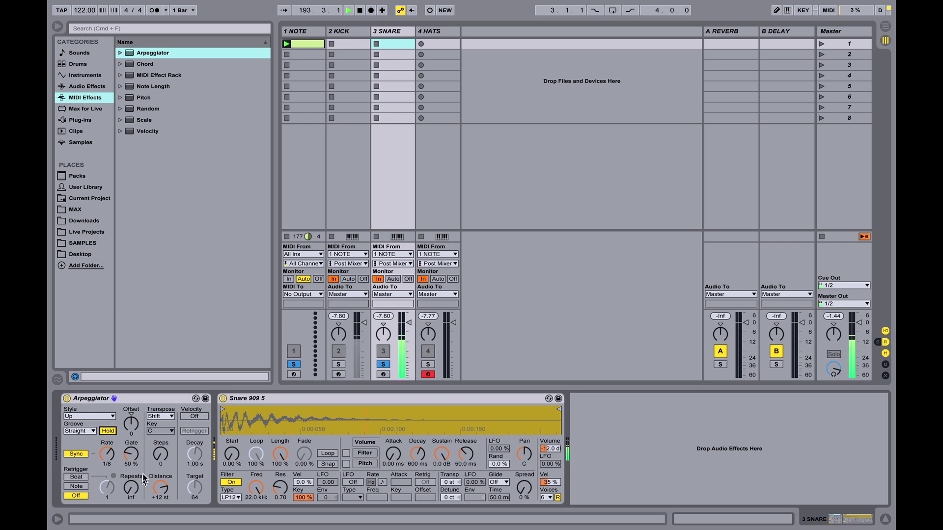
{"action": "left_click", "coordinate": [108, 454]}
{"action": "left_click_drag", "start_coordinate": [108, 455], "coordinate": [108, 447]}
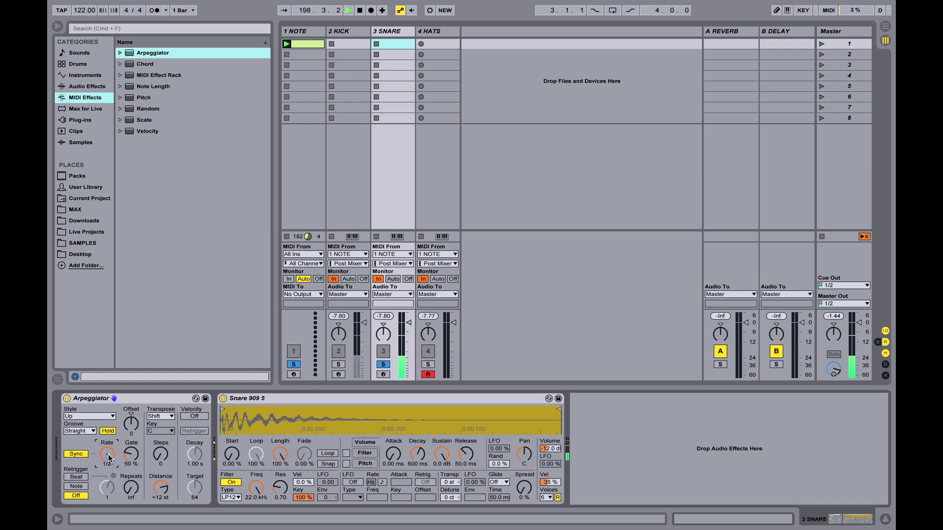
Clear the solos on the SNARE and NOTE tracks, and stop and restart playback to hear all tracks.
{"action": "left_click", "coordinate": [386, 364]}
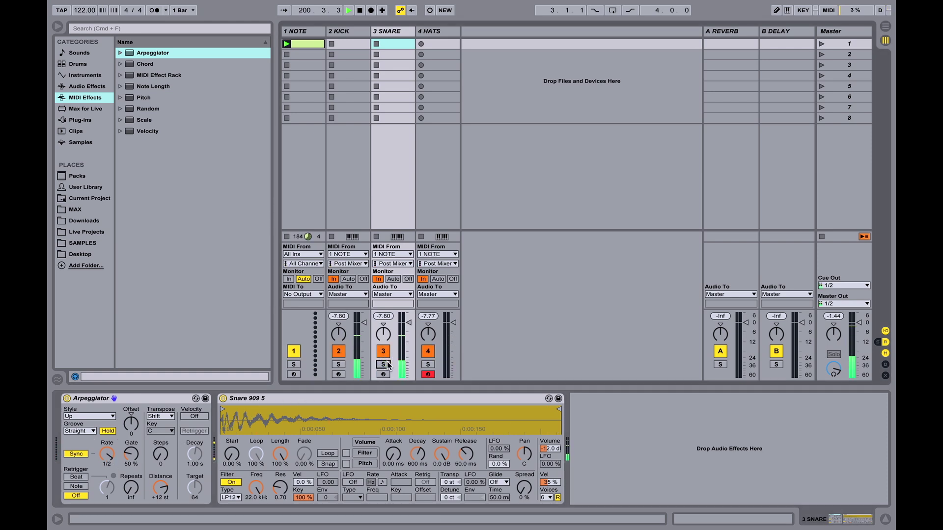
{"action": "key", "text": "space"}
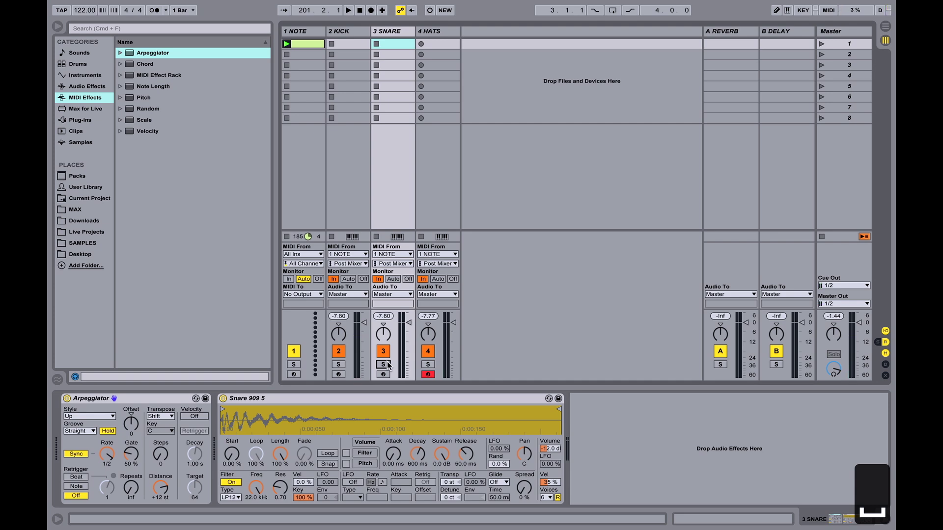
{"action": "key", "text": "space"}
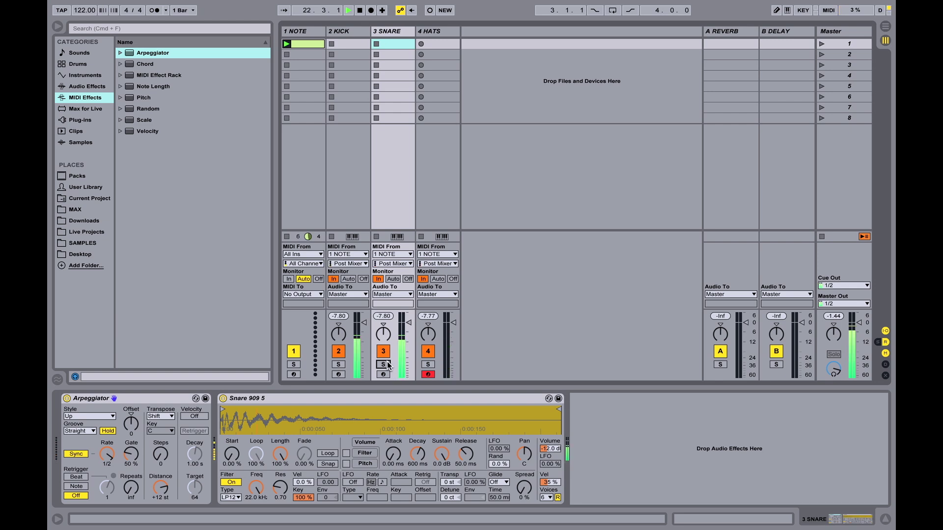
Add a Simple Delay audio effect after the Snare 909 5 sampler on the SNARE track.
{"action": "left_click", "coordinate": [98, 86]}
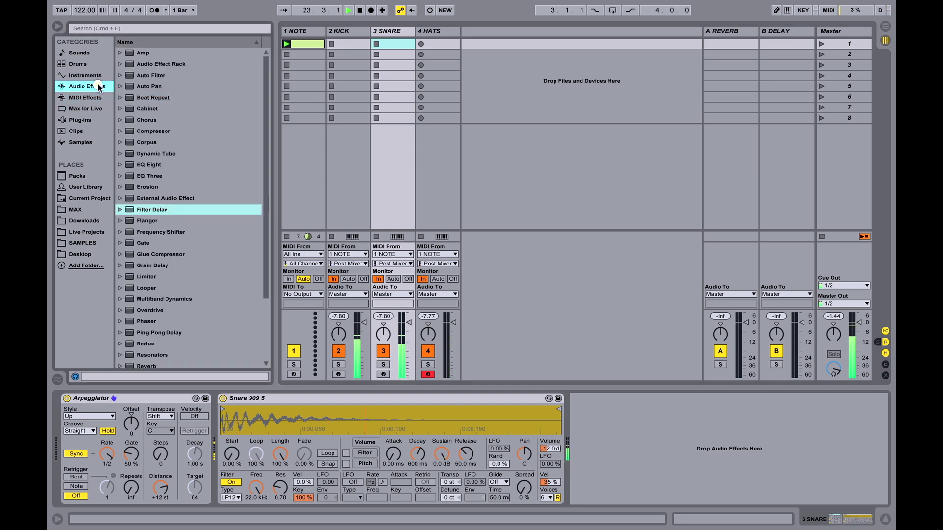
{"action": "scroll", "coordinate": [163, 205], "scroll_direction": "down", "scroll_amount": 5}
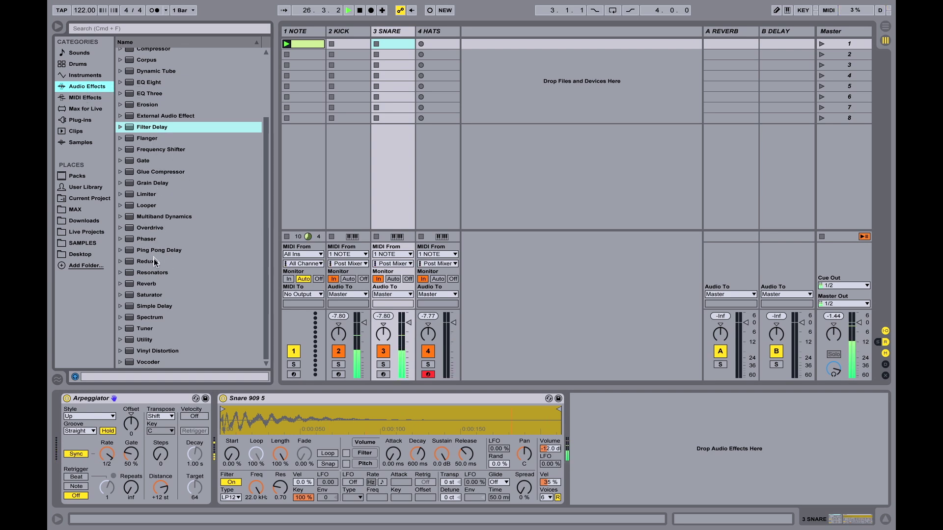
{"action": "left_click", "coordinate": [156, 307]}
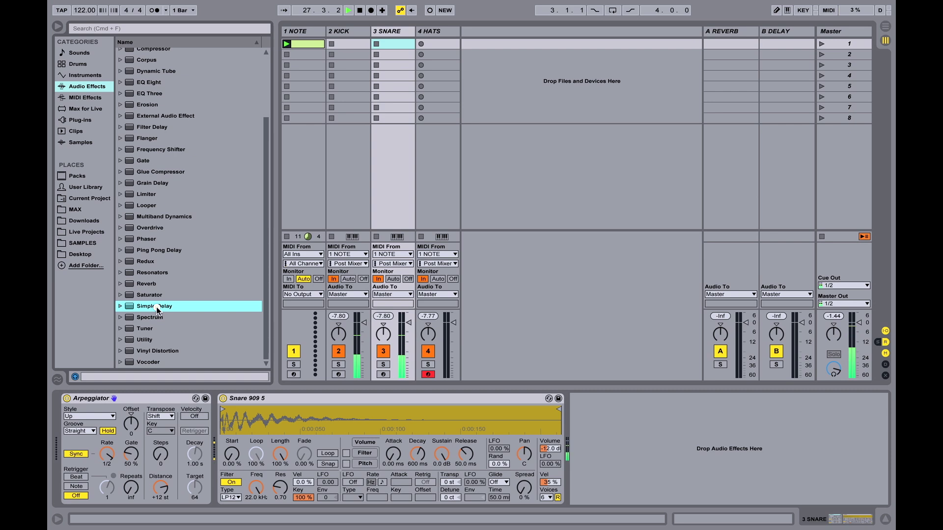
{"action": "left_click_drag", "start_coordinate": [183, 307], "coordinate": [621, 459]}
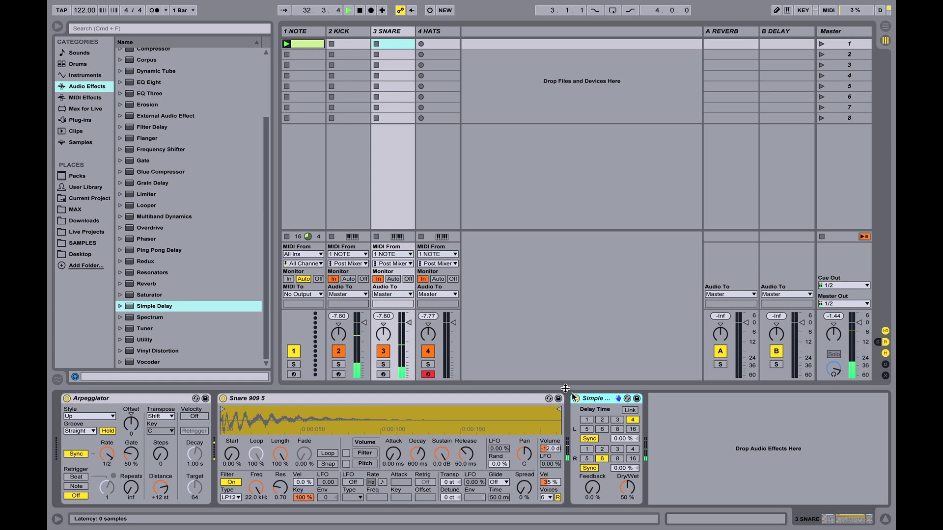
Hide and show the browser several times, leaving it hidden.
{"action": "left_click", "coordinate": [58, 27]}
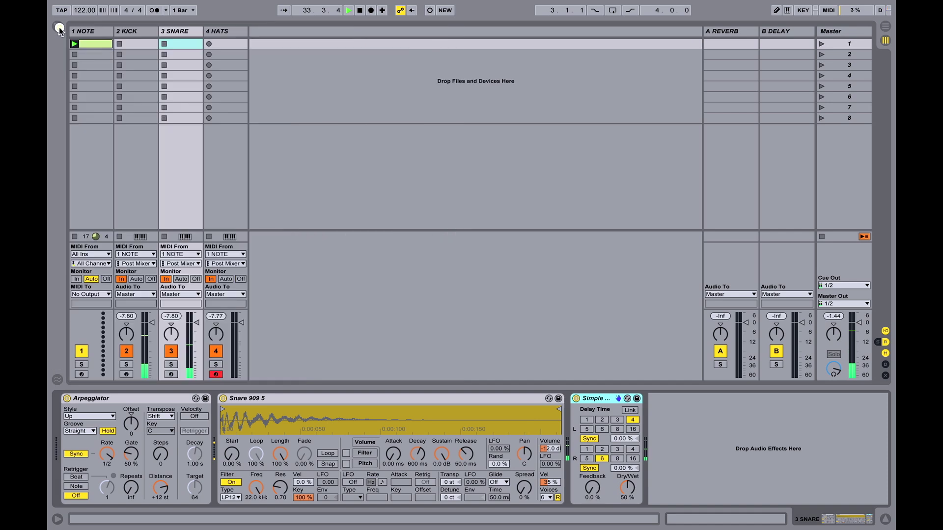
{"action": "left_click", "coordinate": [58, 27]}
{"action": "left_click", "coordinate": [58, 27]}
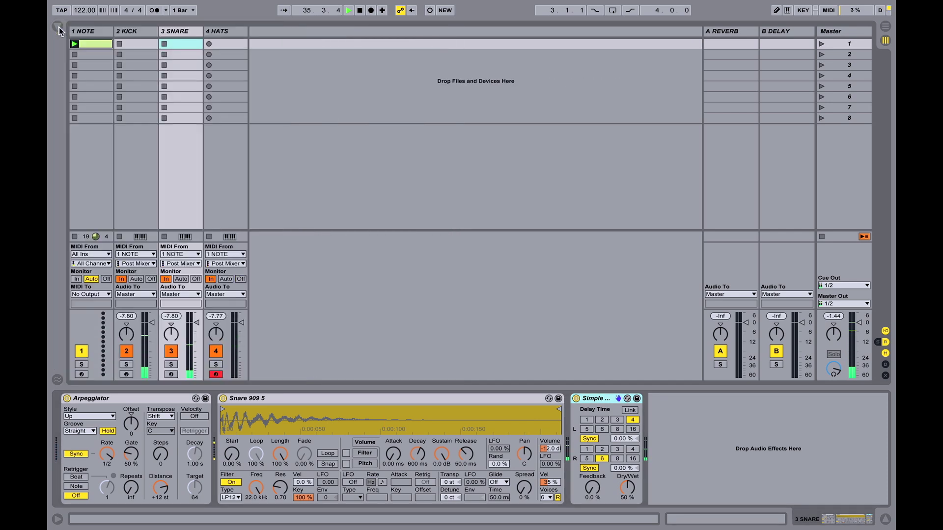
{"action": "key", "text": "super+alt+b"}
{"action": "key", "text": "super+alt+b"}
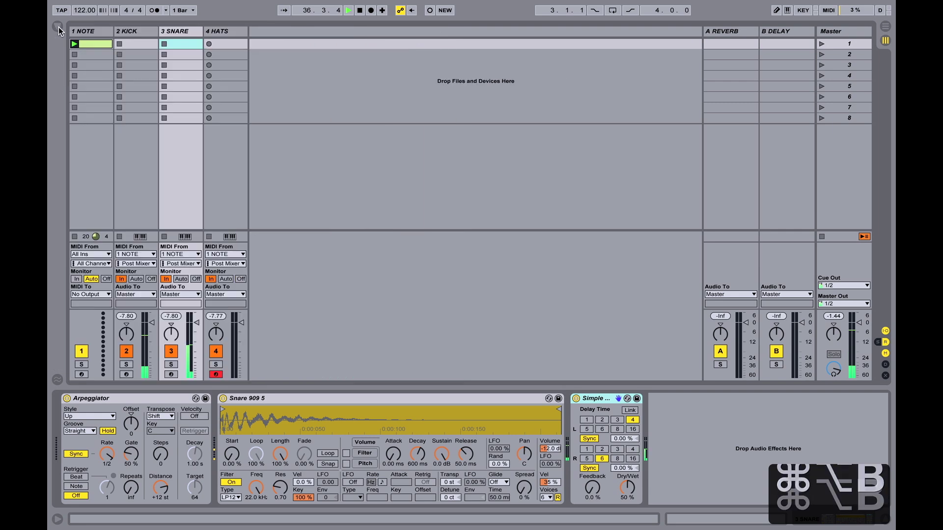
{"action": "key", "text": "super+alt+b"}
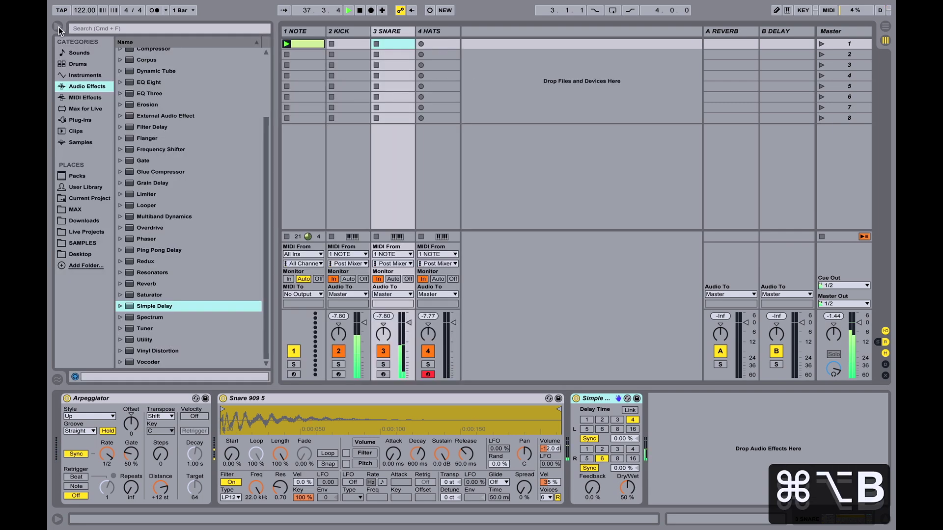
{"action": "key", "text": "super+alt+b"}
{"action": "key", "text": "super+alt+b"}
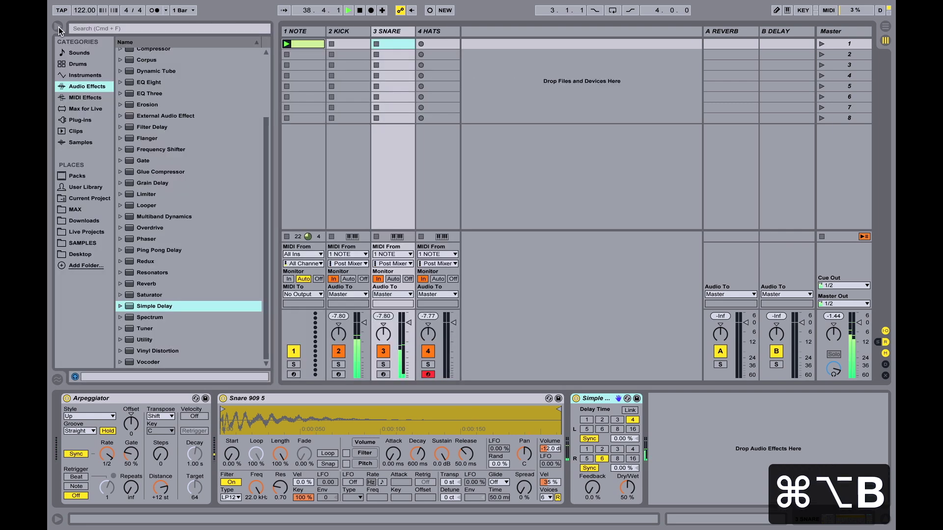
{"action": "key", "text": "super+alt+b"}
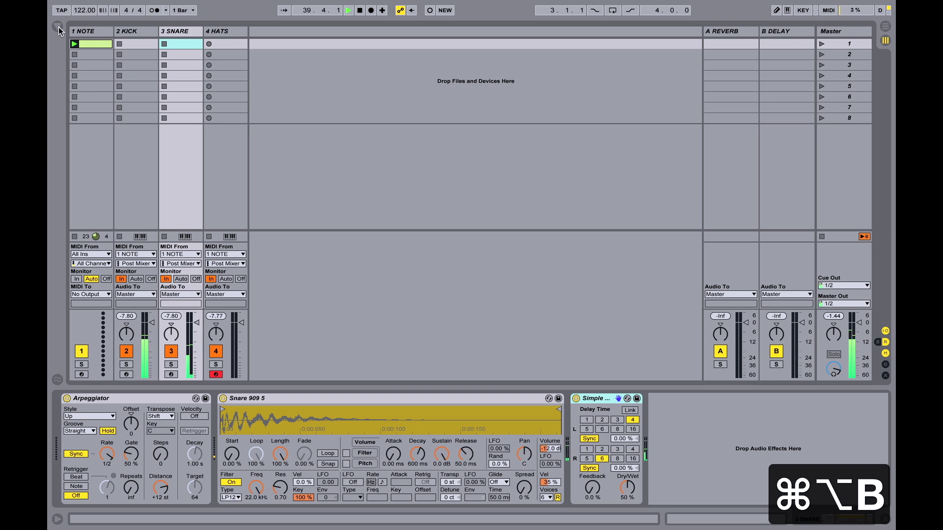
Search the browser for DELAY.
{"action": "key", "text": "super+f"}
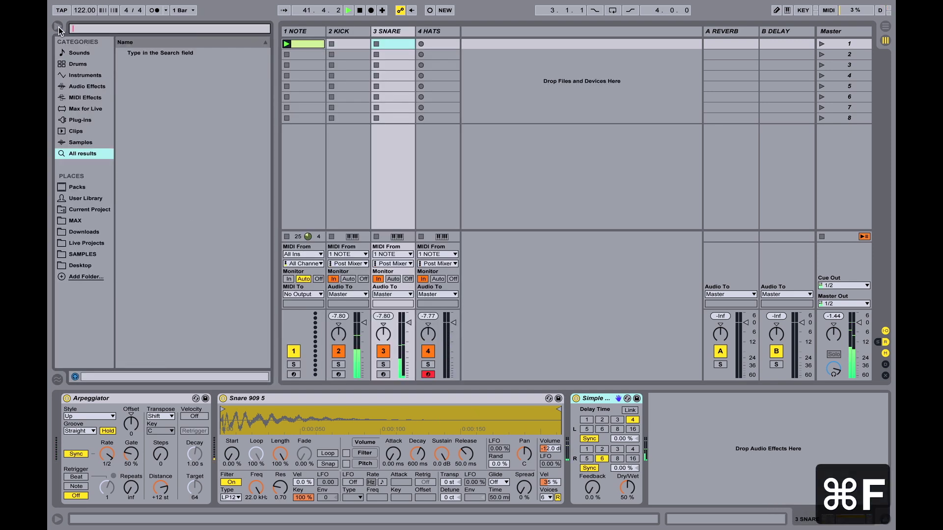
{"action": "type", "text": "DELAY"}
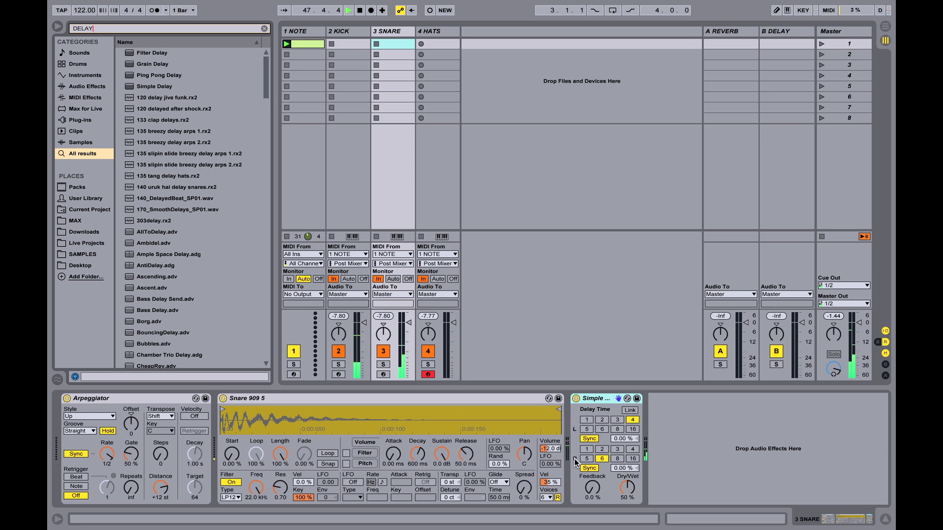
Try 95 % feedback on the SNARE track's Simple Delay, return it to 0 %, and lower Dry/Wet to 46 %.
{"action": "left_click_drag", "start_coordinate": [594, 491], "coordinate": [594, 462]}
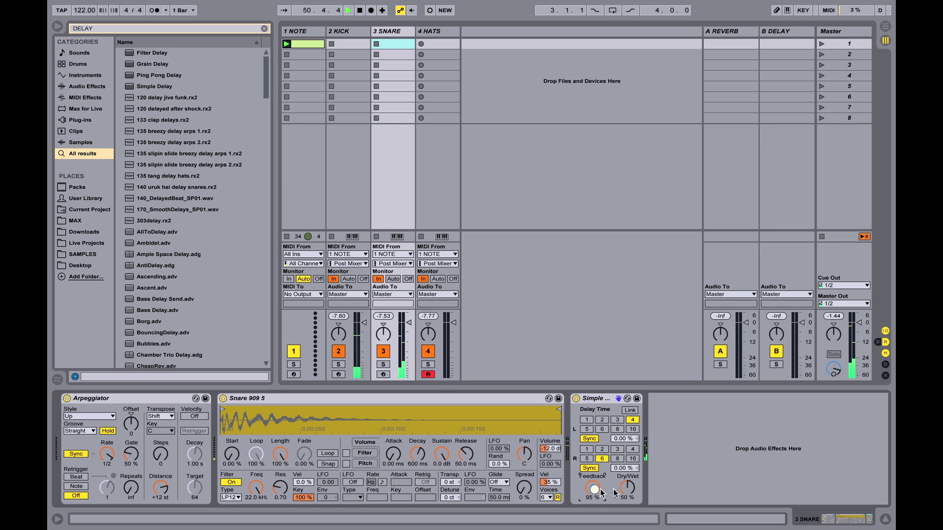
{"action": "left_click_drag", "start_coordinate": [626, 487], "coordinate": [592, 527]}
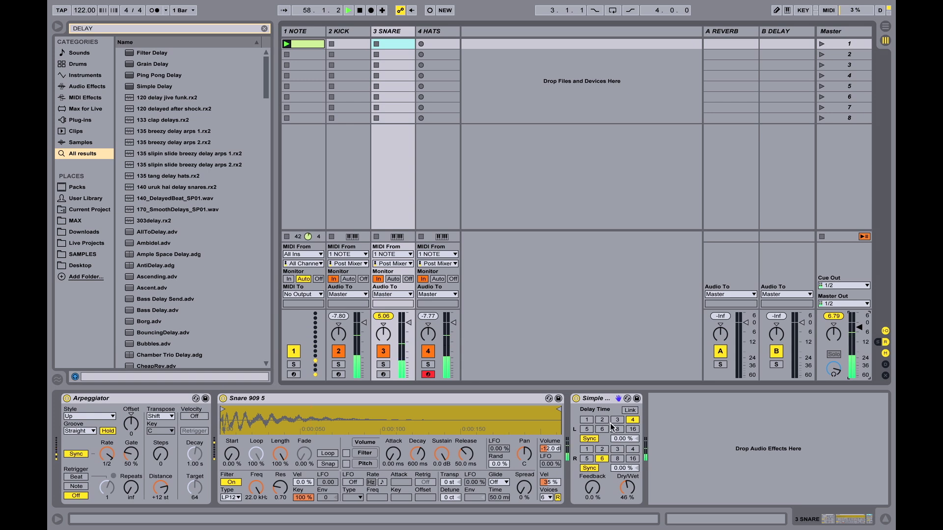
Link the left and right delay times of the SNARE track's Simple Delay and set its Dry/Wet to 100 %.
{"action": "left_click", "coordinate": [630, 411]}
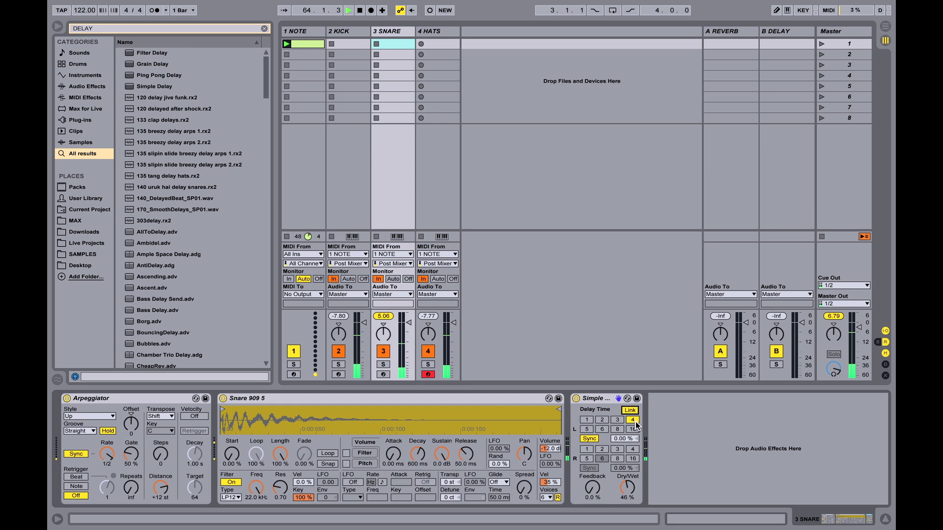
{"action": "left_click_drag", "start_coordinate": [629, 486], "coordinate": [629, 485]}
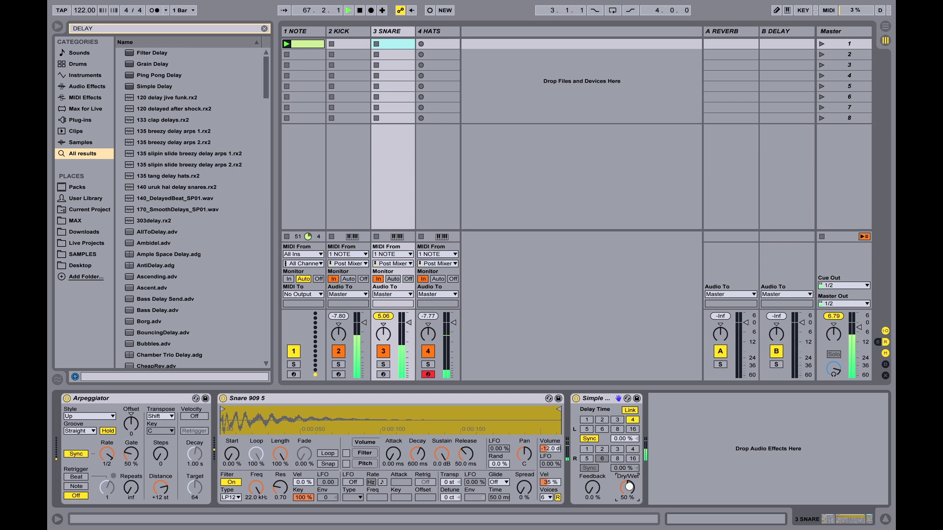
{"action": "left_click_drag", "start_coordinate": [628, 482], "coordinate": [625, 476]}
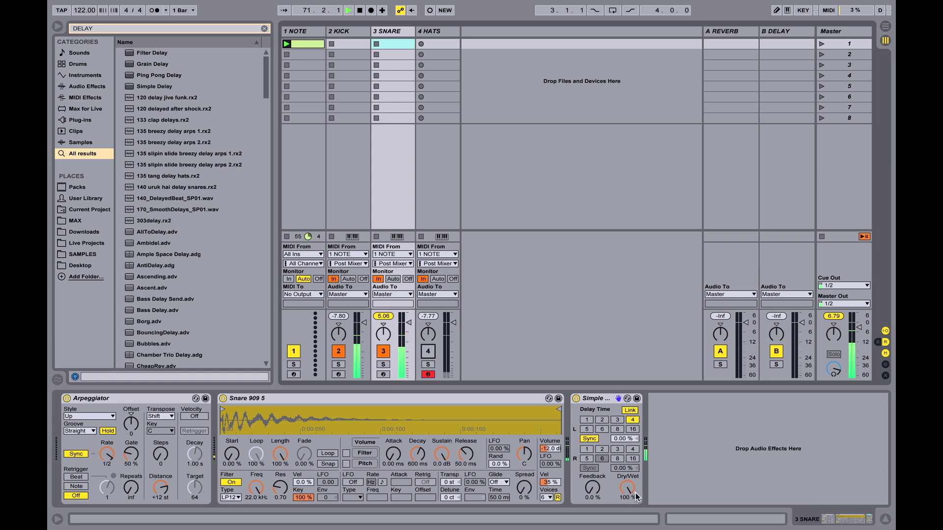
Restart playback with the HATS track switched off, and switch HATS back on to hear all tracks.
{"action": "key", "text": "space"}
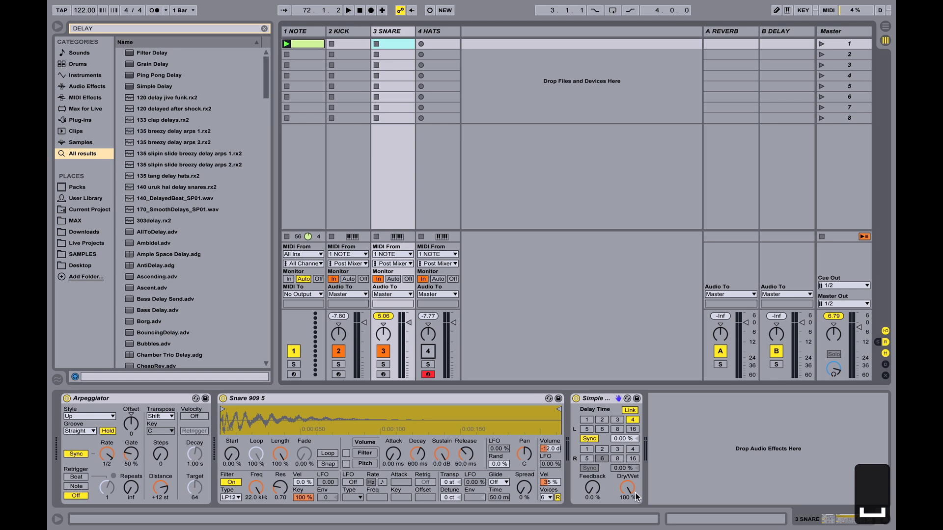
{"action": "key", "text": "space"}
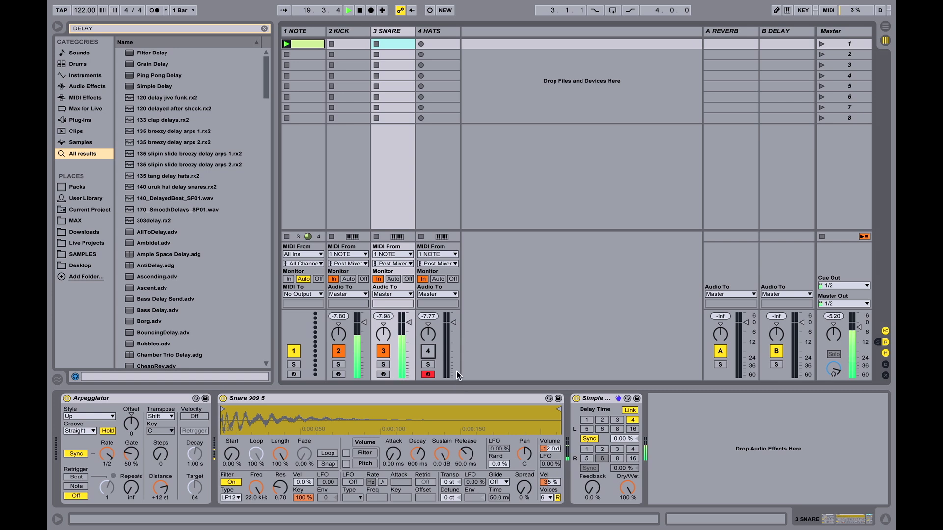
{"action": "left_click", "coordinate": [442, 28]}
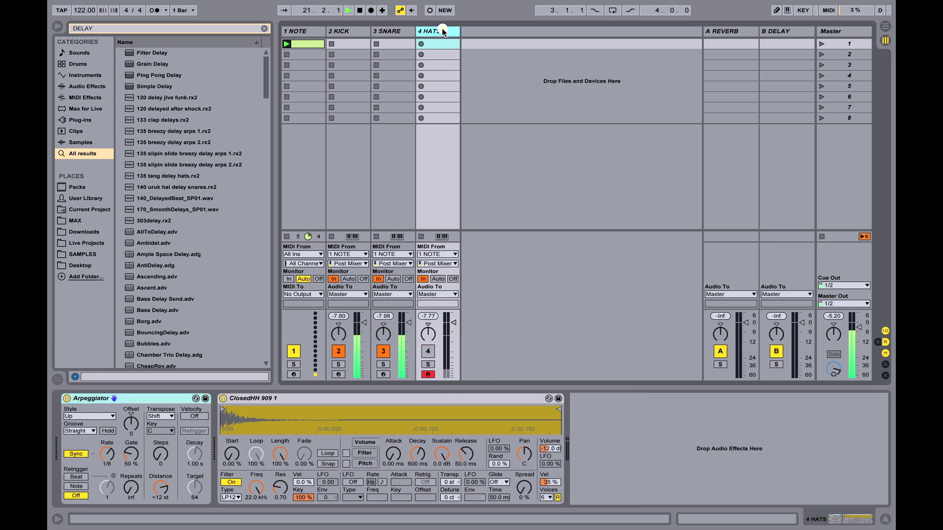
{"action": "left_click", "coordinate": [428, 354]}
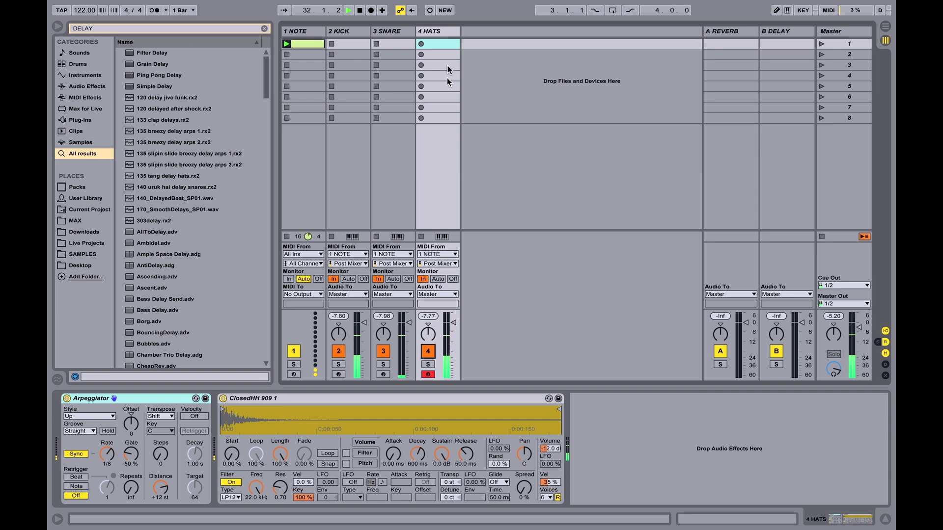
Turn on Hold in the HATS track's Arpeggiator and set its rate to 1/4.
{"action": "left_click", "coordinate": [442, 32]}
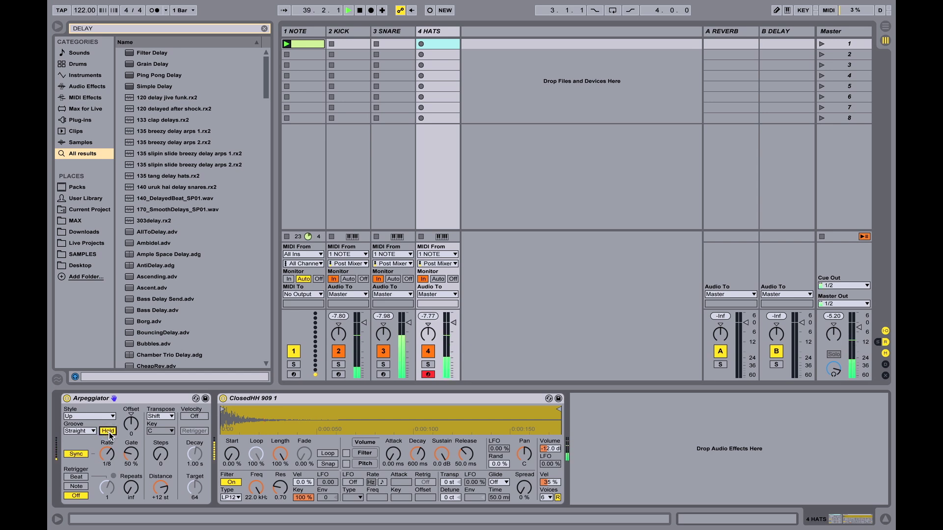
{"action": "left_click", "coordinate": [109, 454]}
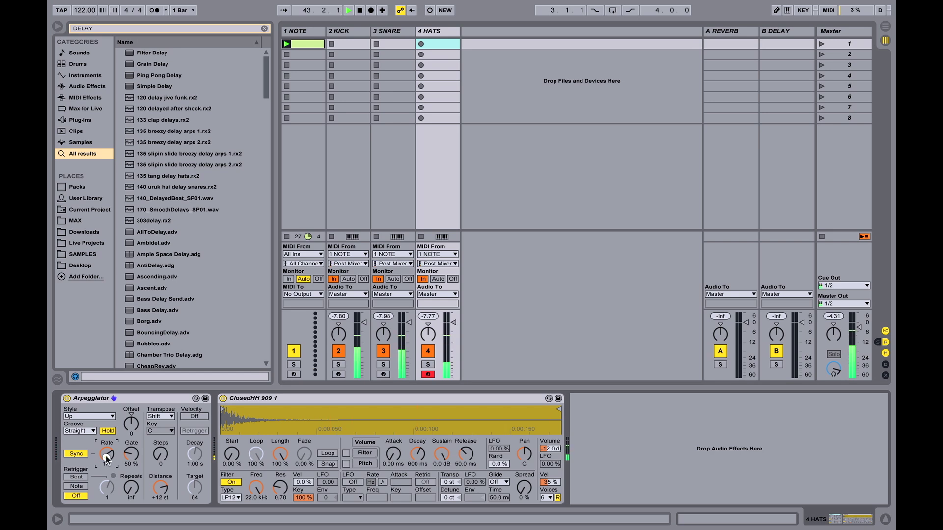
{"action": "key", "text": "Up"}
Add a Simple Delay to the HATS track, link its two channels, and set the delay time to 2.
{"action": "left_click_drag", "start_coordinate": [168, 87], "coordinate": [597, 454]}
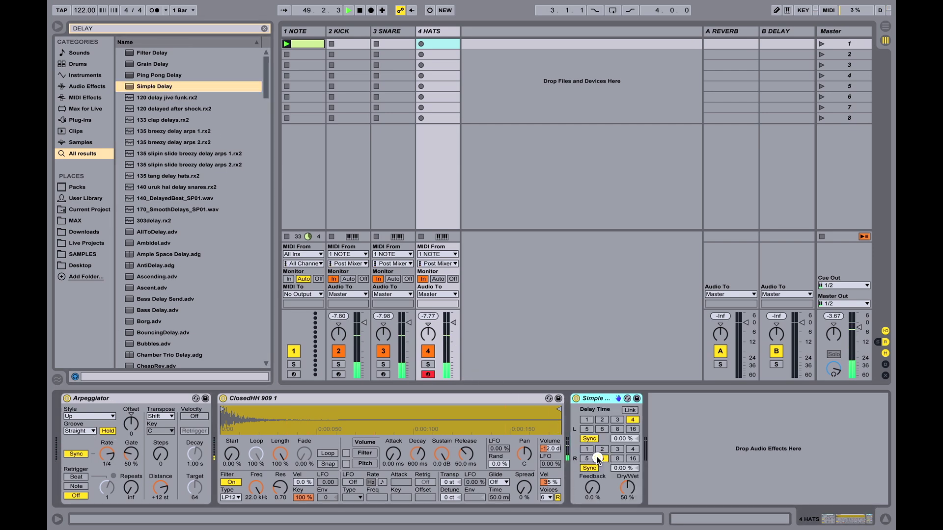
{"action": "left_click", "coordinate": [631, 410]}
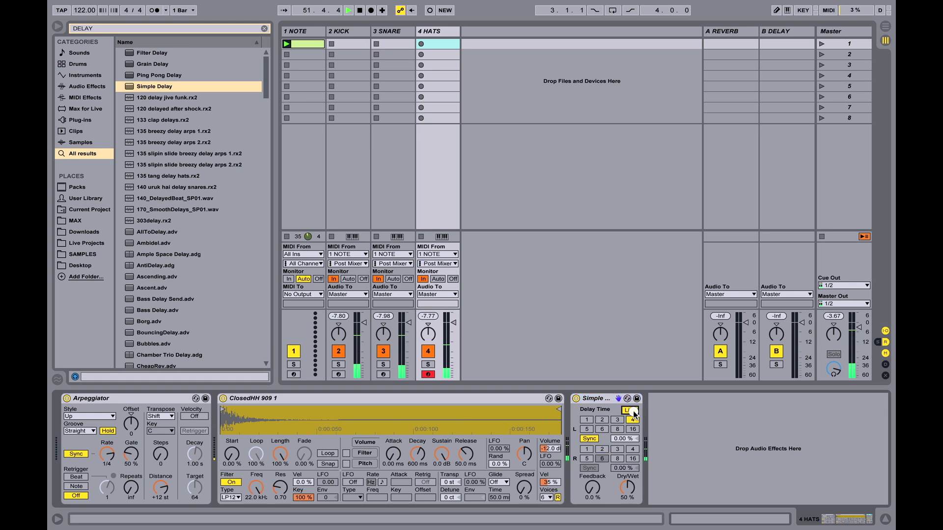
{"action": "left_click", "coordinate": [601, 421]}
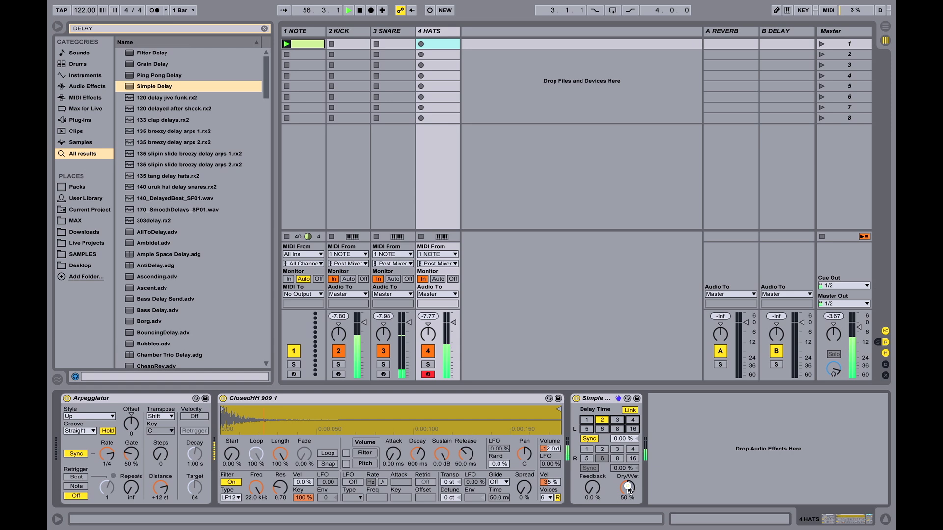
Try Dry/Wet amounts such as 36 %, 25 %, 72 % and 100 % on the HATS track's Simple Delay.
{"action": "left_click_drag", "start_coordinate": [630, 490], "coordinate": [629, 493]}
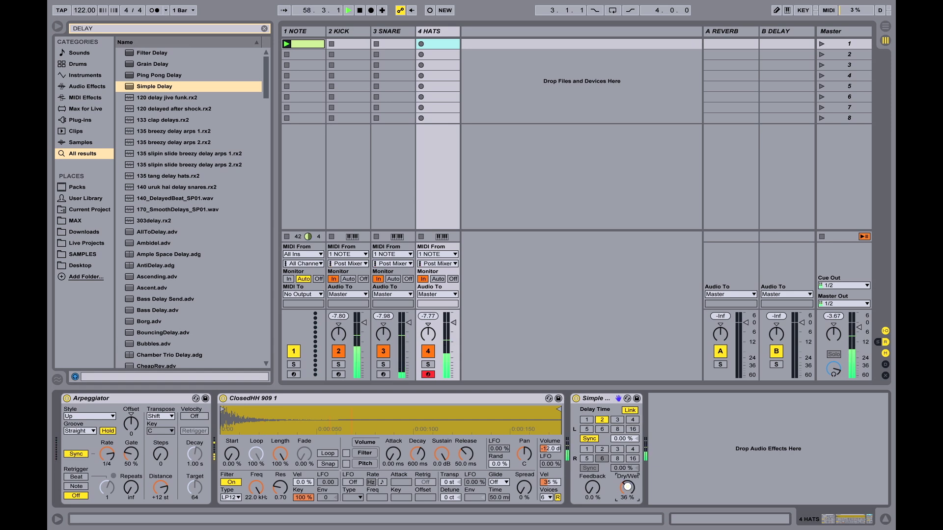
{"action": "left_click_drag", "start_coordinate": [627, 486], "coordinate": [627, 494]}
{"action": "left_click_drag", "start_coordinate": [626, 487], "coordinate": [627, 486]}
{"action": "left_click_drag", "start_coordinate": [627, 486], "coordinate": [627, 490]}
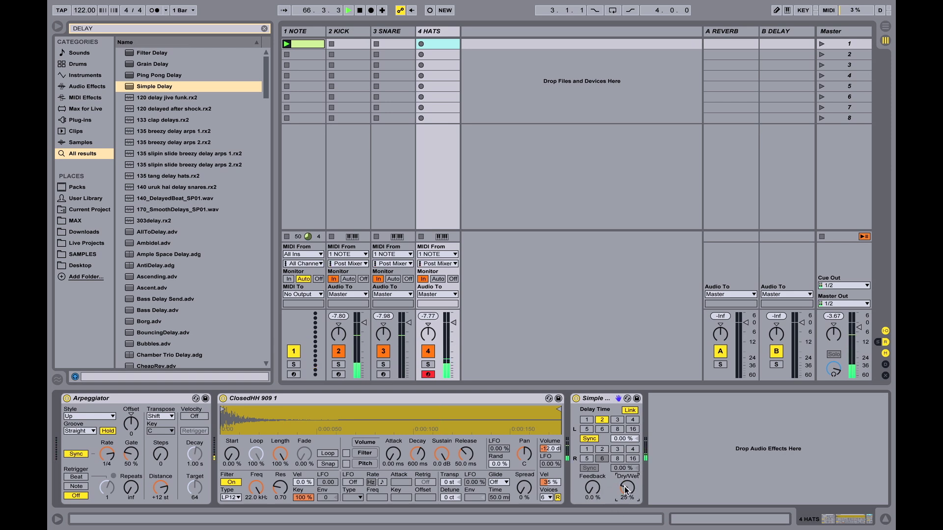
{"action": "left_click_drag", "start_coordinate": [625, 487], "coordinate": [624, 487]}
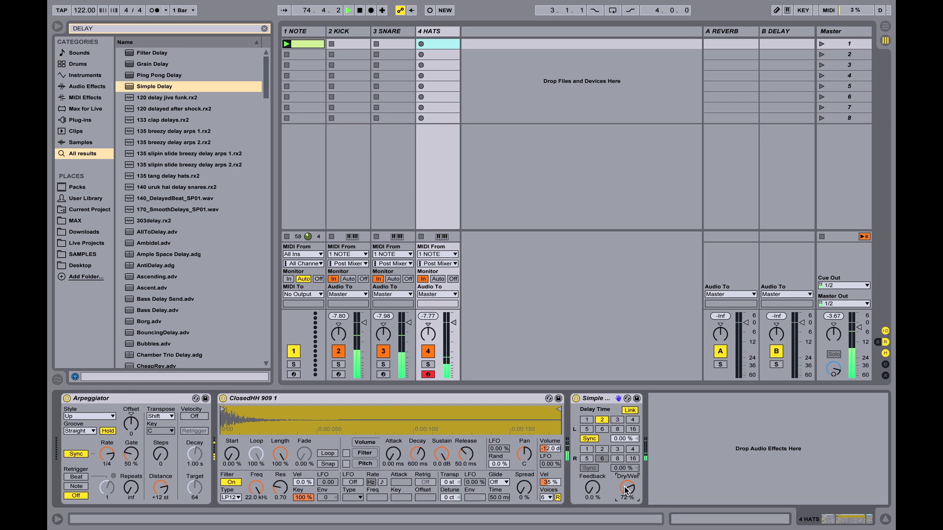
{"action": "mouse_move", "coordinate": [626, 489]}
{"action": "left_mouse_down"}
{"action": "mouse_move", "coordinate": [625, 479]}
{"action": "mouse_move", "coordinate": [625, 487]}
{"action": "left_mouse_up"}
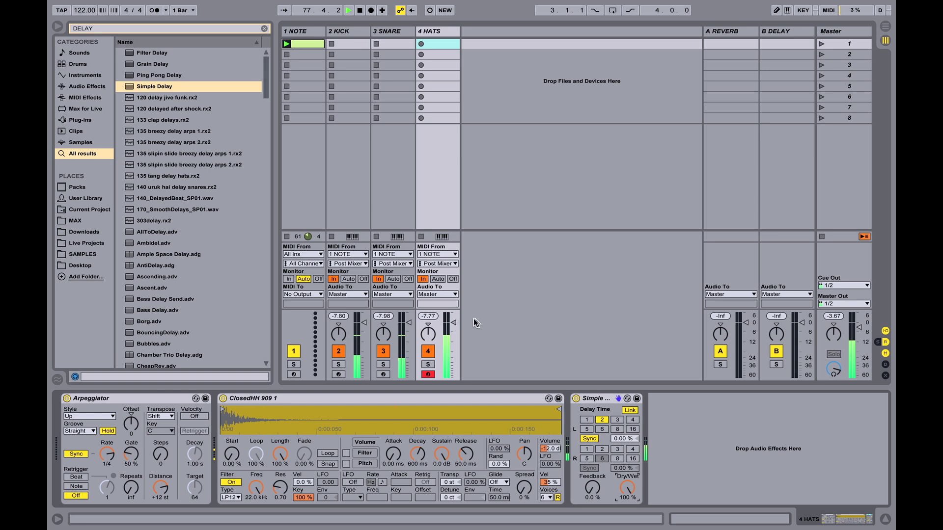
Lower the HATS track's volume to -4.0 dB and set its Simple Delay's Dry/Wet to 56 %.
{"action": "left_click", "coordinate": [453, 322]}
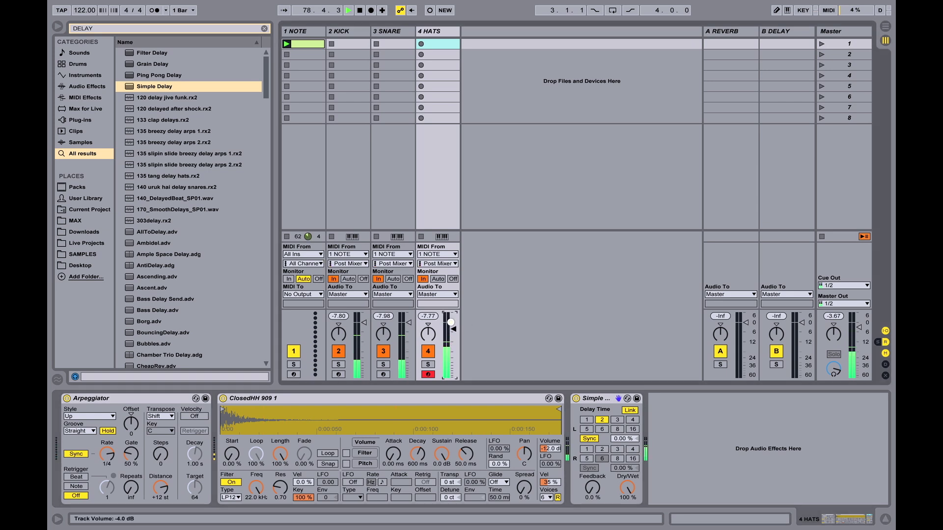
{"action": "left_click", "coordinate": [626, 488]}
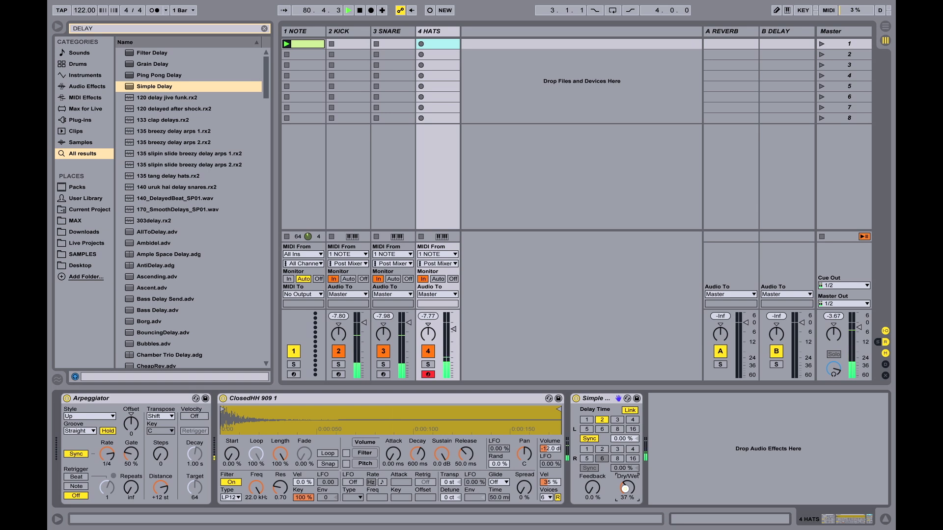
{"action": "mouse_move", "coordinate": [625, 488]}
{"action": "left_mouse_down"}
{"action": "mouse_move", "coordinate": [594, 488]}
{"action": "mouse_move", "coordinate": [635, 481]}
{"action": "mouse_move", "coordinate": [590, 480]}
{"action": "mouse_move", "coordinate": [592, 496]}
{"action": "mouse_move", "coordinate": [630, 488]}
{"action": "left_mouse_up"}
{"action": "left_click", "coordinate": [636, 481]}
Add a Filter Delay after the Simple Delay on the SNARE track.
{"action": "mouse_move", "coordinate": [392, 4]}
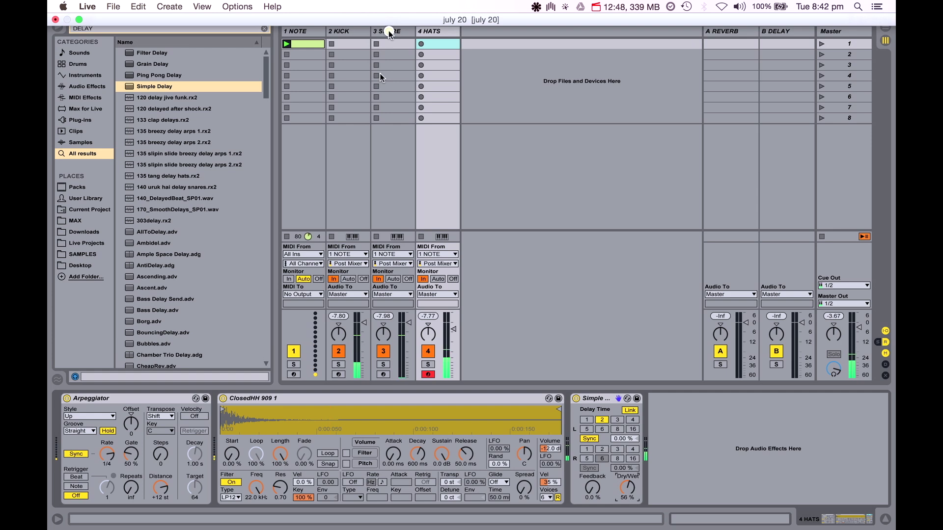
{"action": "left_click", "coordinate": [386, 31]}
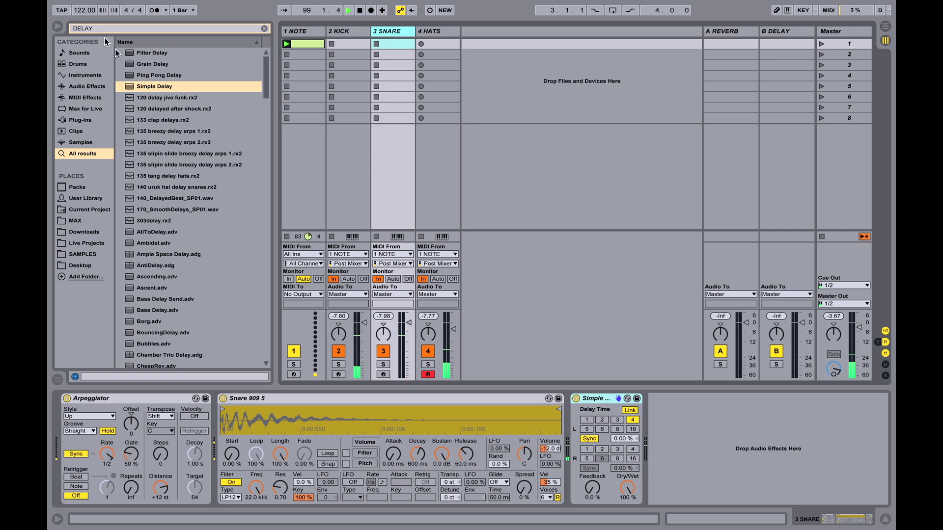
{"action": "left_click_drag", "start_coordinate": [153, 51], "coordinate": [395, 36]}
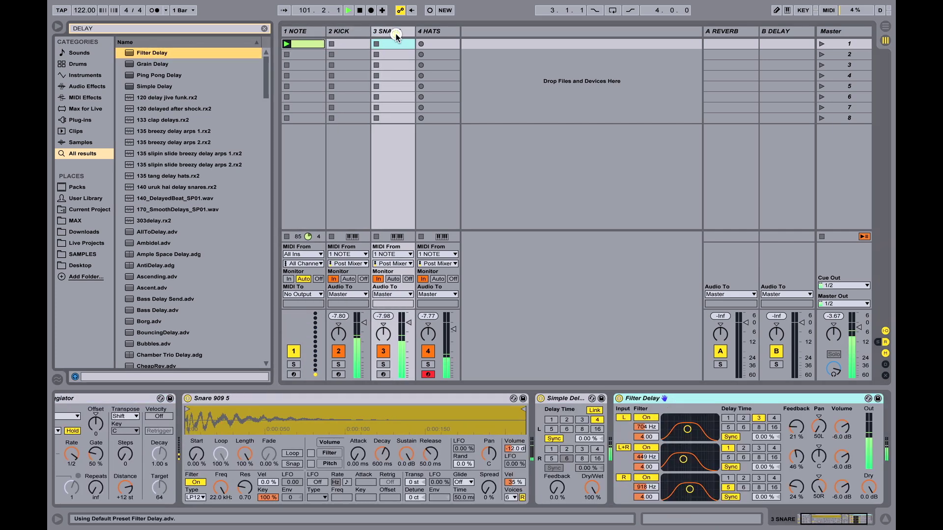
Center the pan of the L and R bands in the SNARE track's Filter Delay.
{"action": "scroll", "coordinate": [666, 448], "scroll_direction": "right", "scroll_amount": 3}
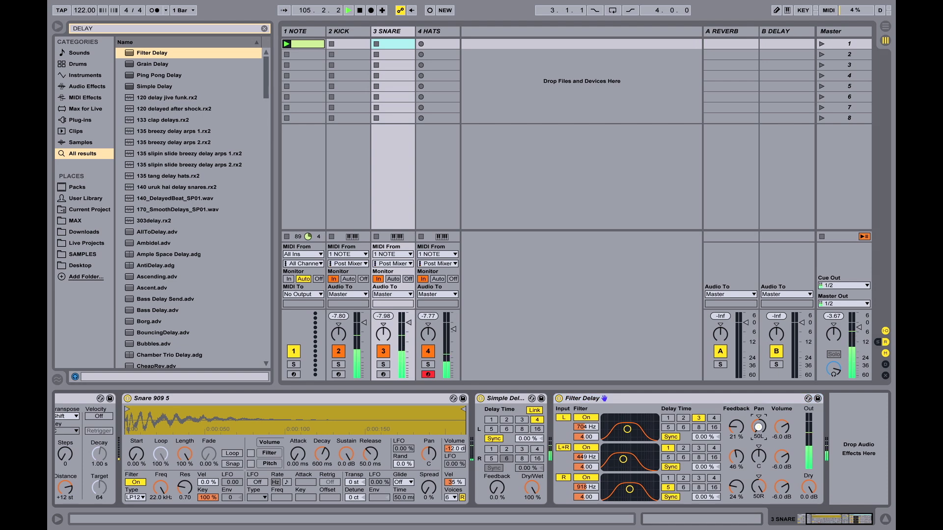
{"action": "left_click", "coordinate": [758, 427]}
{"action": "left_click", "coordinate": [758, 428]}
{"action": "type", "text": "0"}
{"action": "key", "text": "Return"}
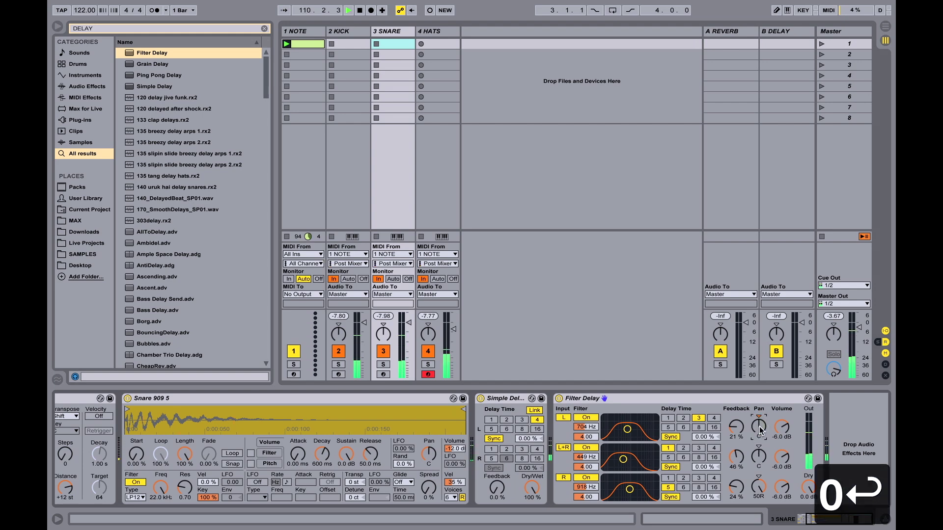
{"action": "left_click", "coordinate": [757, 488]}
{"action": "type", "text": "0"}
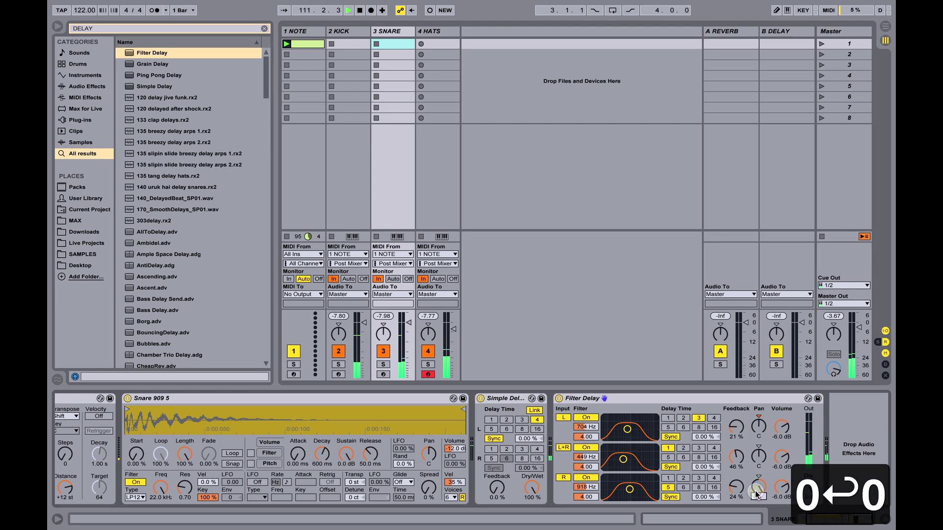
{"action": "key", "text": "Return"}
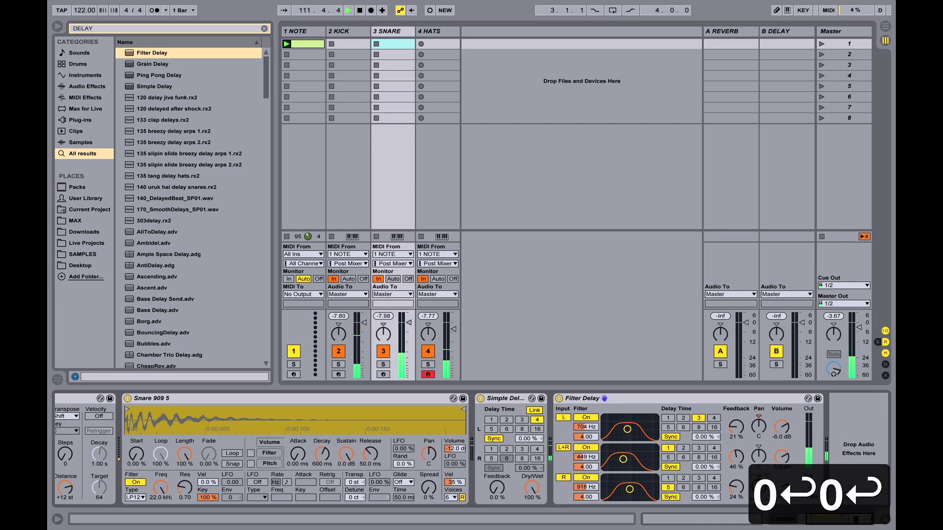
Set the feedback of the Filter Delay's L, L+R and R bands to 0 %.
{"action": "left_click", "coordinate": [733, 425]}
{"action": "type", "text": "0"}
{"action": "key", "text": "Return"}
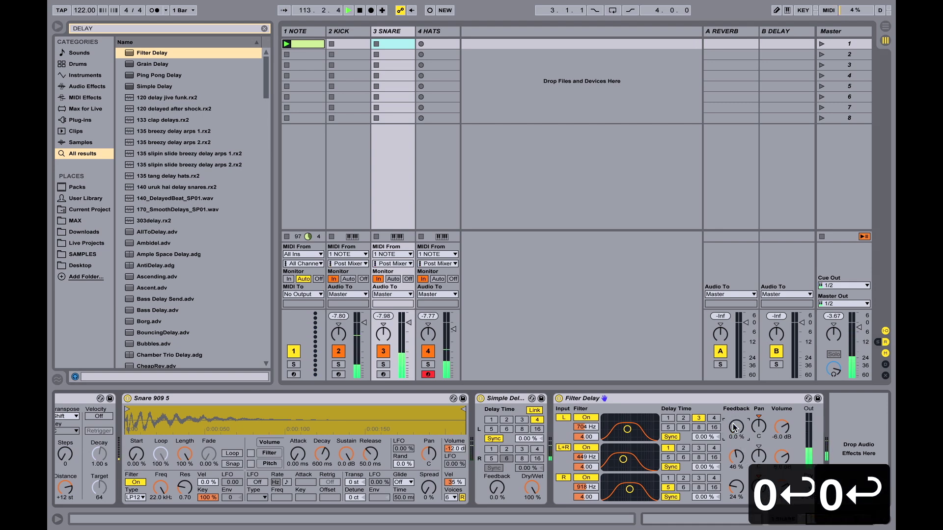
{"action": "left_click", "coordinate": [733, 455]}
{"action": "type", "text": "0"}
{"action": "key", "text": "Return"}
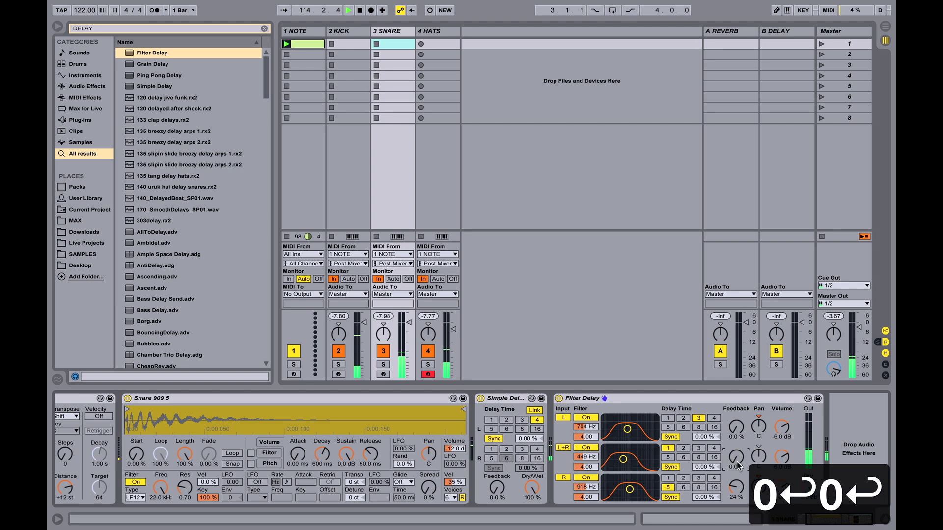
{"action": "left_click", "coordinate": [737, 486]}
{"action": "type", "text": "0"}
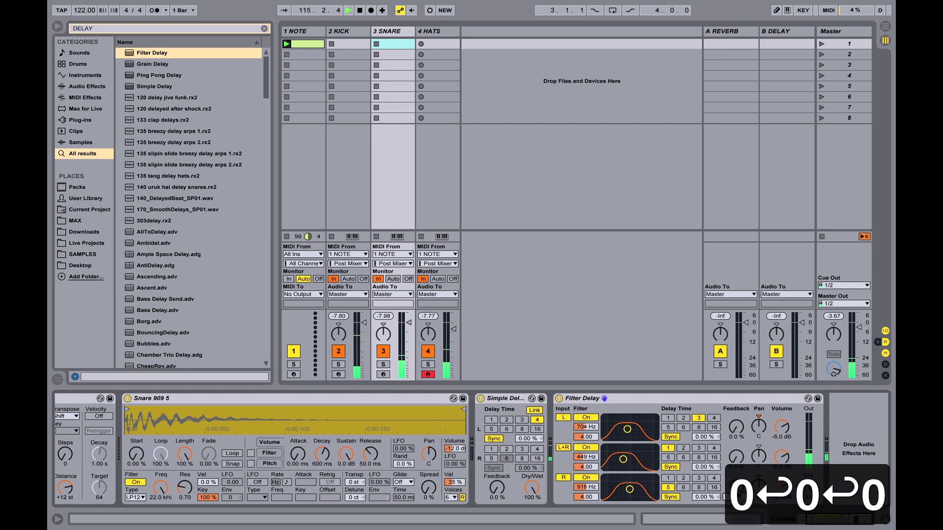
{"action": "key", "text": "Return"}
Set the volume of all three Filter Delay bands to 0 dB.
{"action": "left_click", "coordinate": [785, 426]}
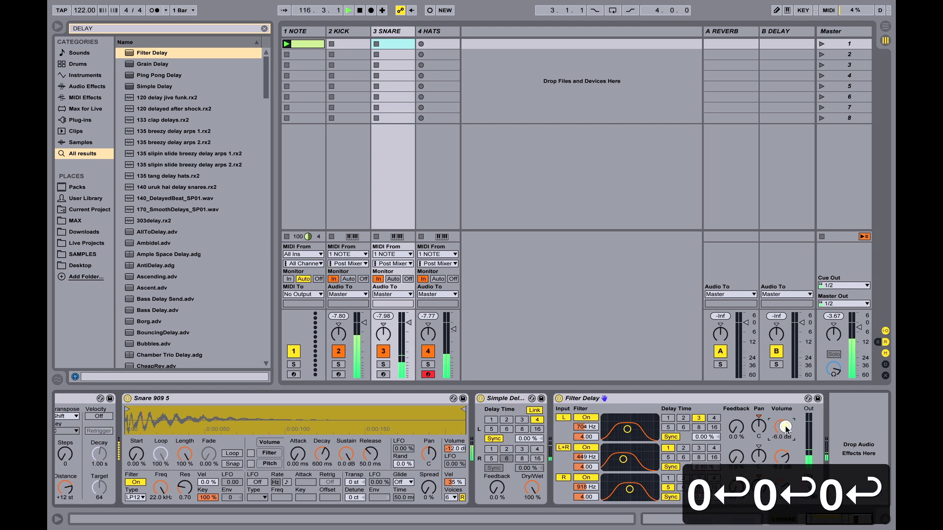
{"action": "type", "text": "0"}
{"action": "key", "text": "Return"}
{"action": "left_click", "coordinate": [781, 455]}
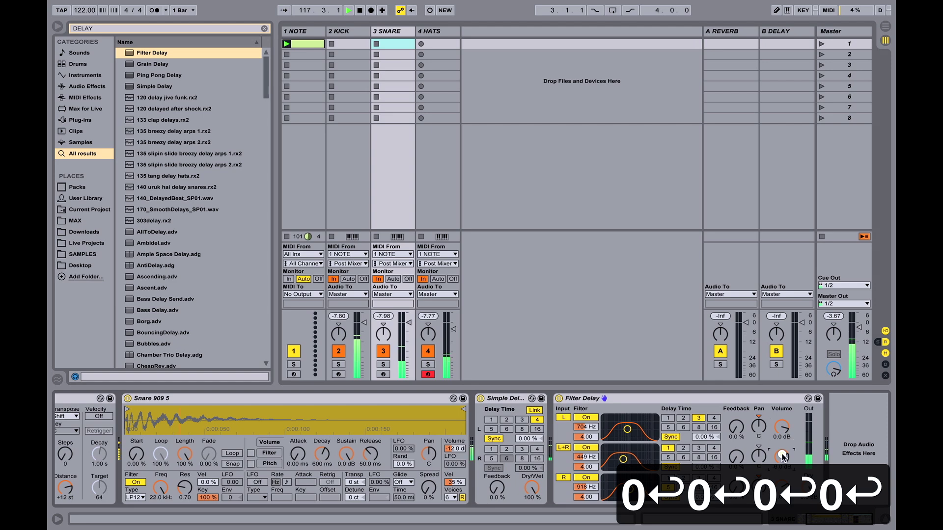
{"action": "type", "text": "0"}
{"action": "key", "text": "Return"}
{"action": "left_click", "coordinate": [782, 486]}
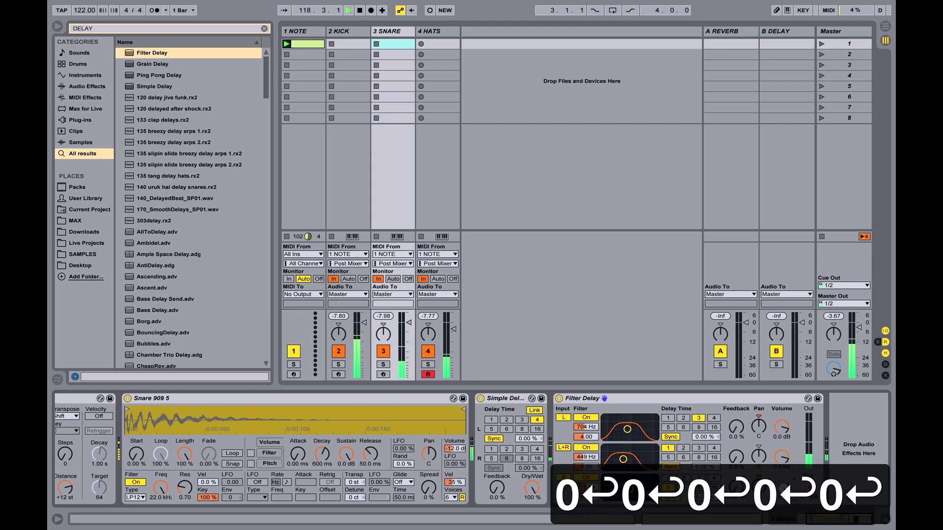
{"action": "type", "text": "0"}
{"action": "key", "text": "Return"}
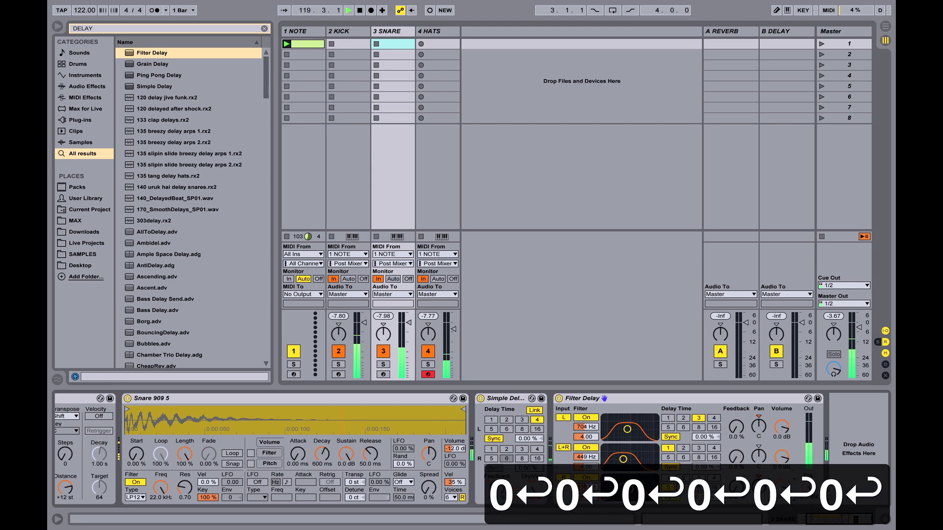
Turn off the filters of all three Filter Delay bands and set the L, L+R and R delay times to 1, 2 and 3.
{"action": "left_click", "coordinate": [586, 418]}
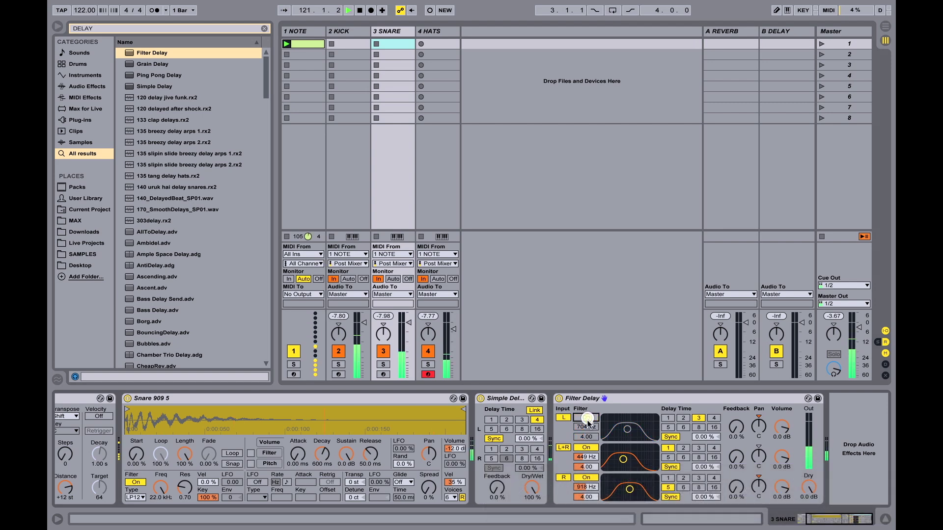
{"action": "left_click", "coordinate": [587, 477]}
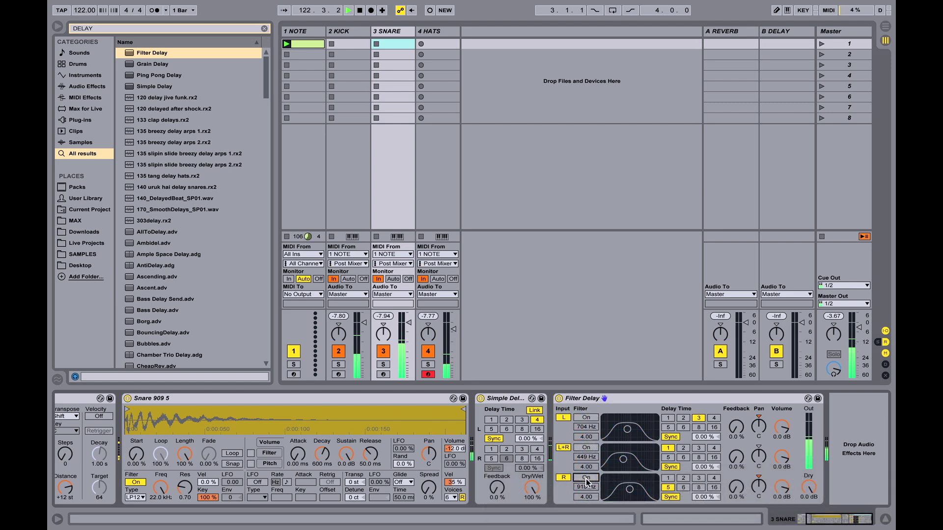
{"action": "left_click", "coordinate": [667, 418]}
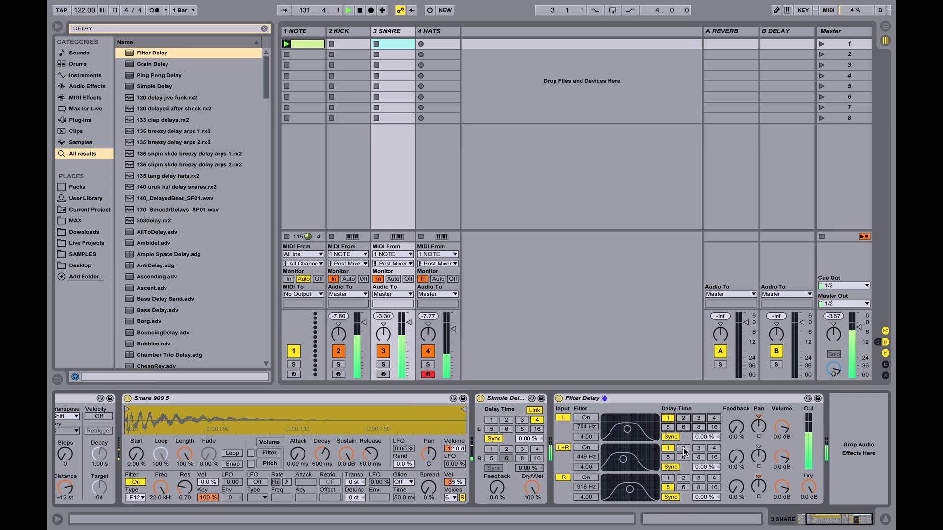
{"action": "left_click", "coordinate": [682, 447]}
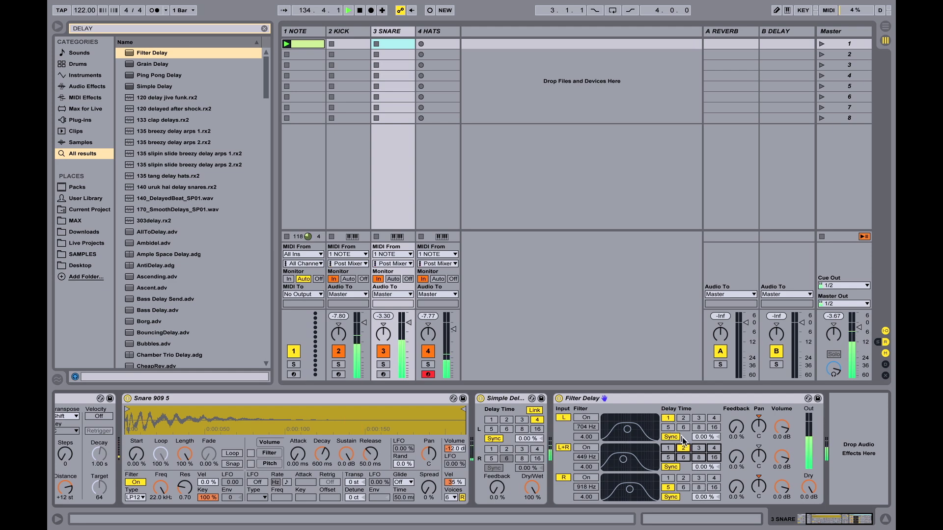
{"action": "left_click", "coordinate": [699, 480]}
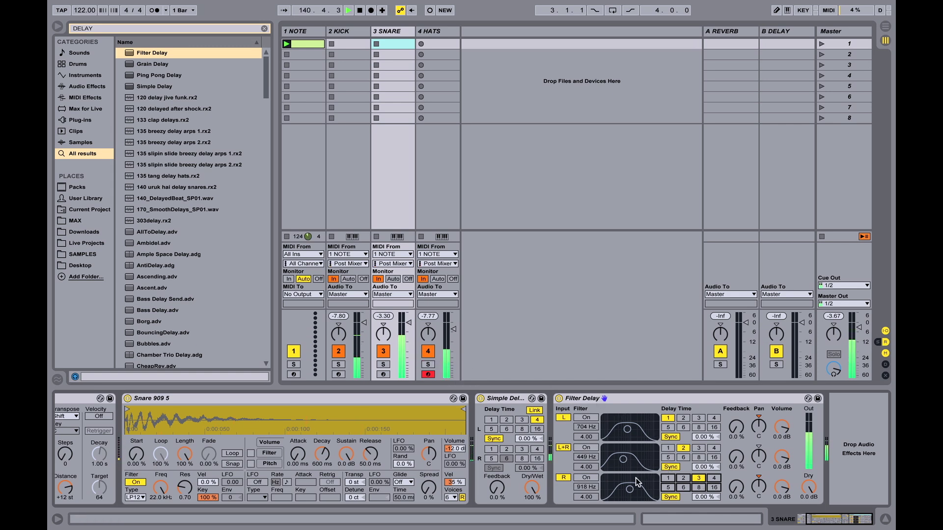
Try feedback amounts such as 55 % on the Filter Delay's L band and 100 % on the L+R band.
{"action": "left_click", "coordinate": [737, 425]}
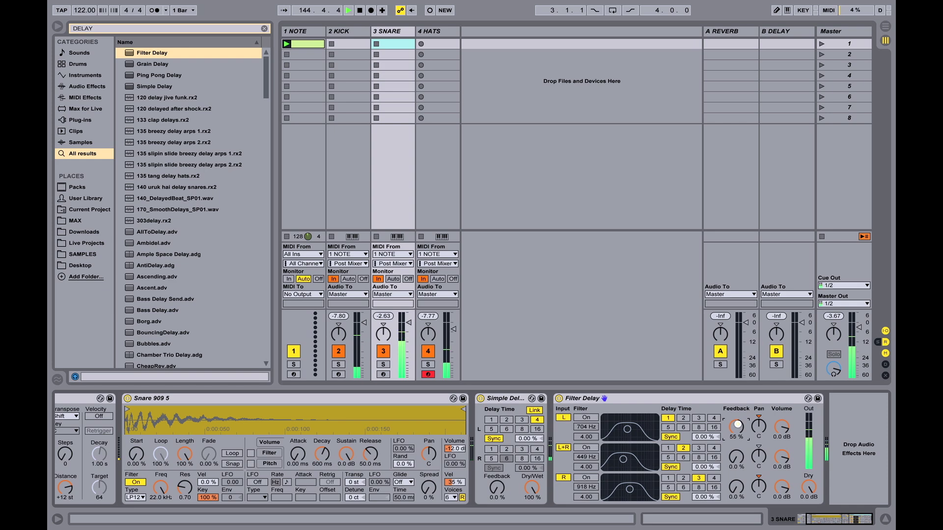
{"action": "left_click_drag", "start_coordinate": [736, 458], "coordinate": [736, 410]}
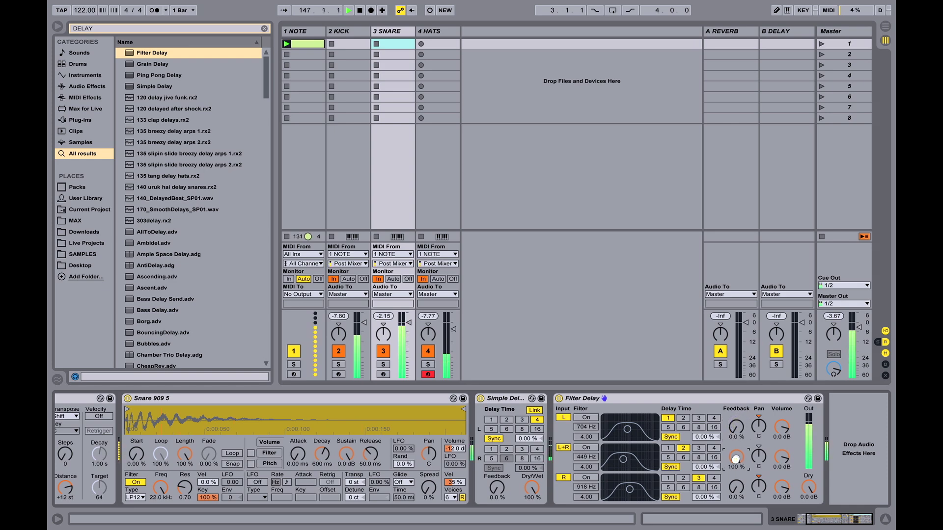
{"action": "left_click_drag", "start_coordinate": [736, 459], "coordinate": [736, 508]}
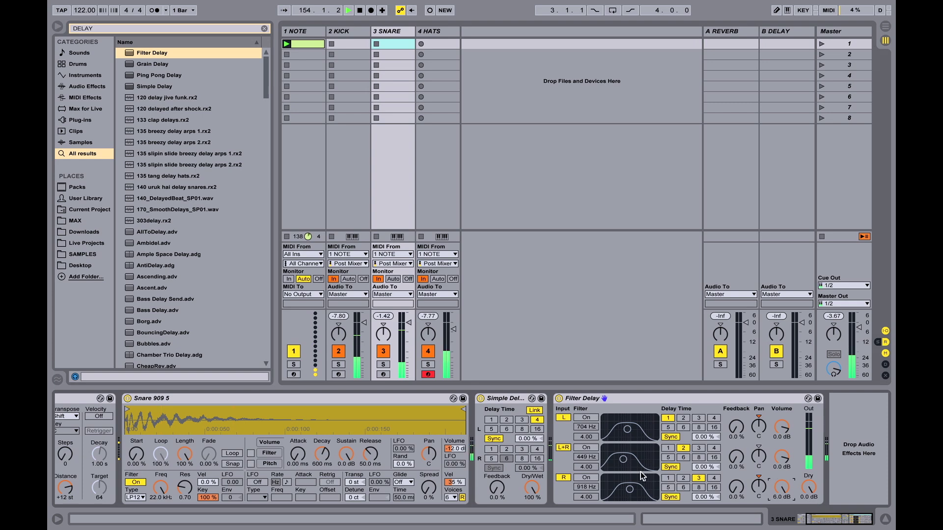
Compare the Filter Delay's bands by switching the L and L+R inputs off and on again.
{"action": "left_click", "coordinate": [563, 448]}
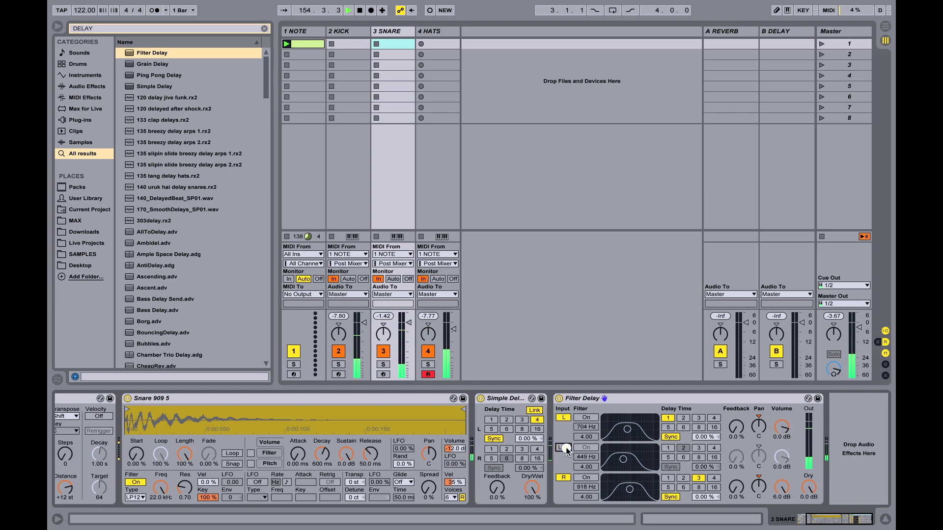
{"action": "left_click", "coordinate": [563, 417]}
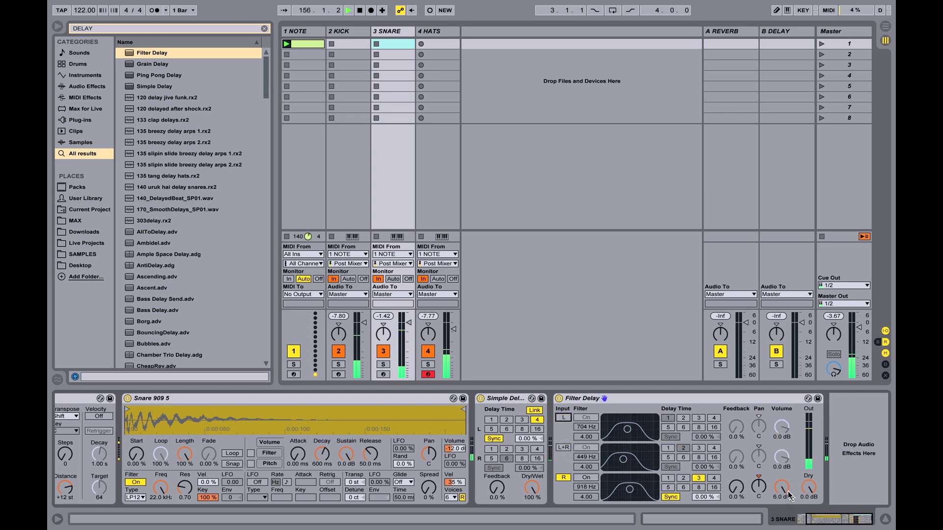
{"action": "left_click", "coordinate": [567, 417]}
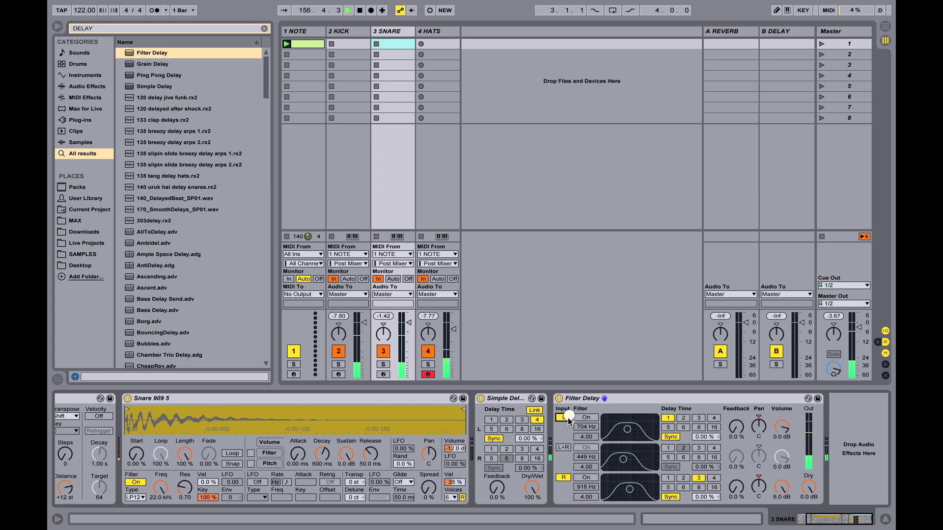
{"action": "left_click", "coordinate": [562, 448]}
{"action": "left_click", "coordinate": [563, 447]}
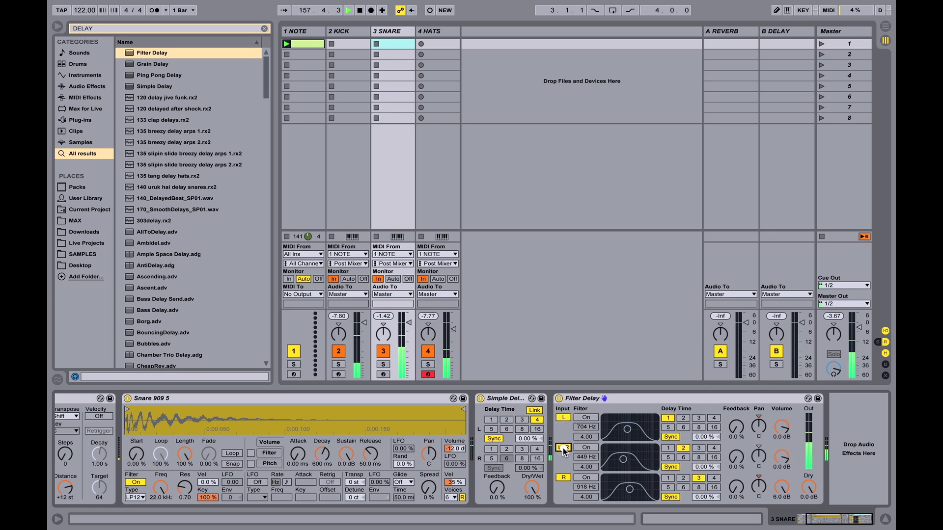
{"action": "left_click", "coordinate": [563, 418]}
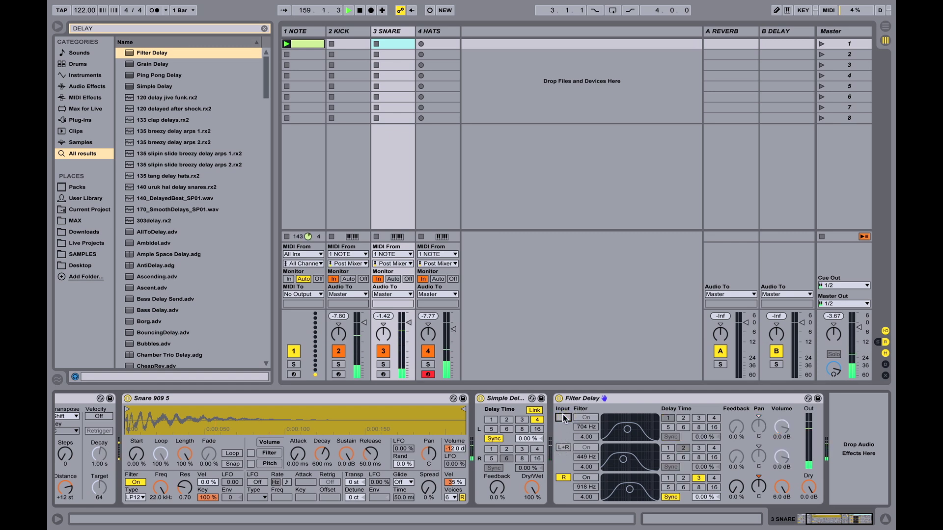
{"action": "left_click", "coordinate": [562, 417]}
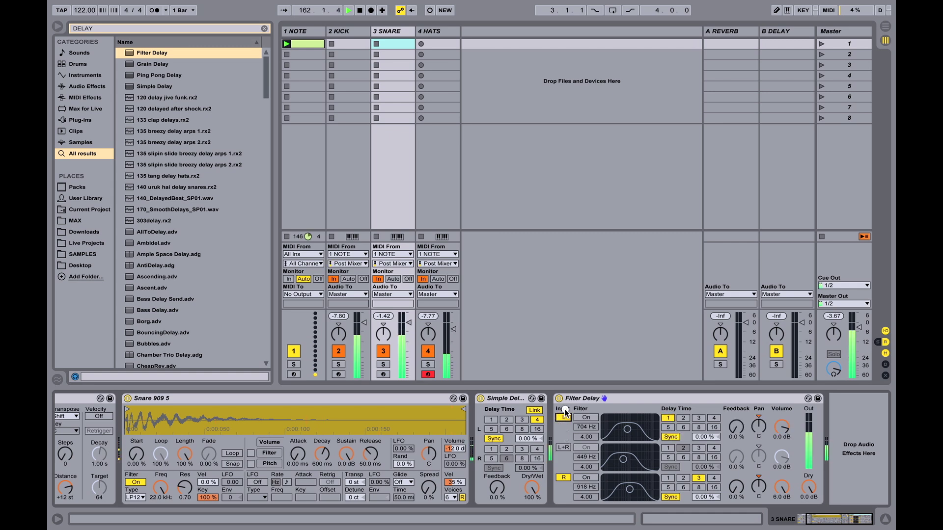
{"action": "left_click", "coordinate": [564, 417]}
{"action": "left_click", "coordinate": [563, 447]}
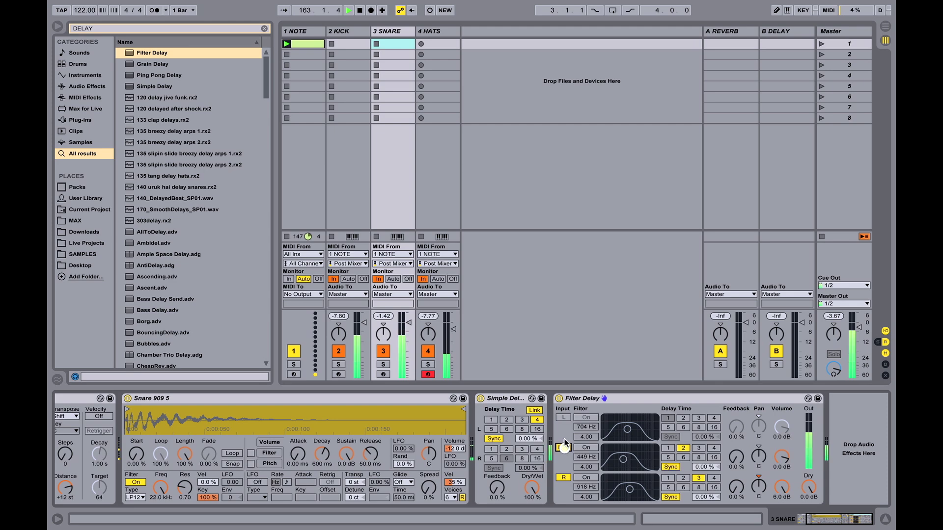
{"action": "left_click", "coordinate": [563, 417]}
Set the Filter Delay's R band volume to 0 dB.
{"action": "left_click", "coordinate": [781, 484]}
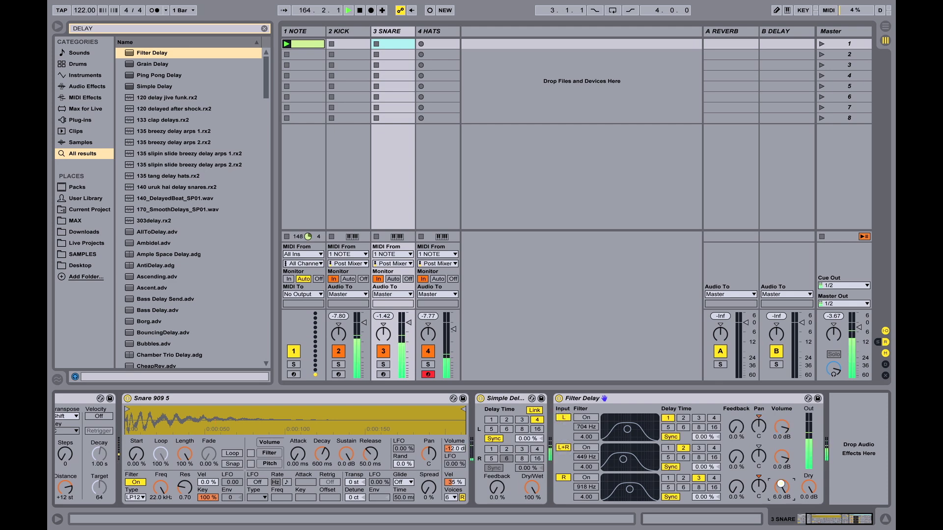
{"action": "type", "text": "0"}
{"action": "key", "text": "Return"}
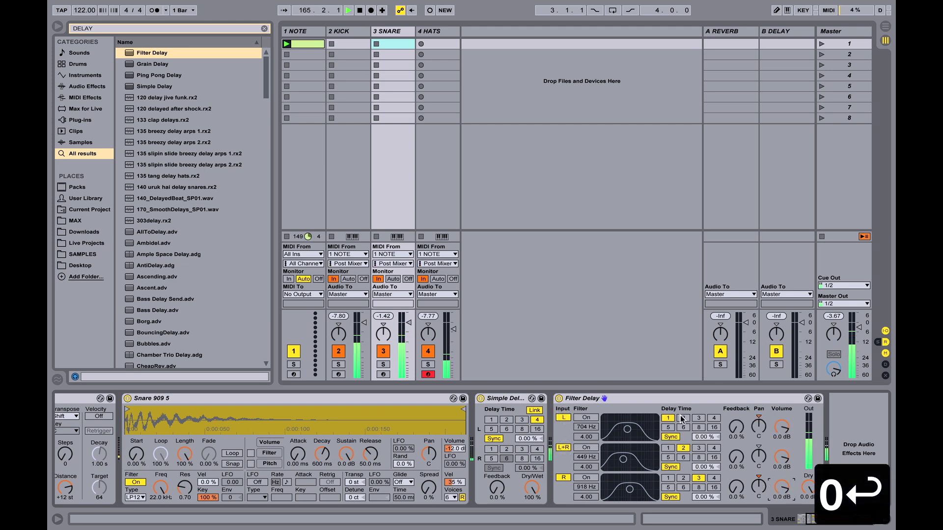
Group the SNARE track's Filter Delay into an Audio Effect Rack.
{"action": "left_click", "coordinate": [668, 399]}
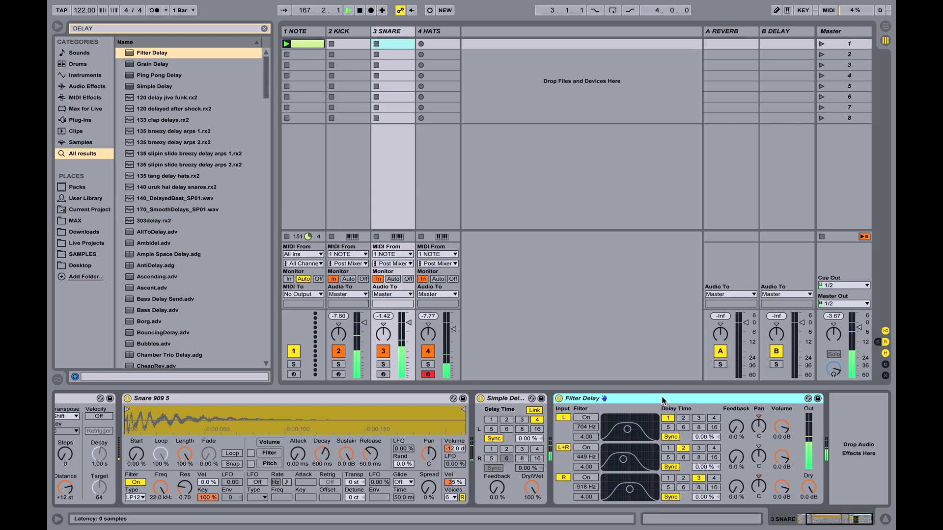
{"action": "right_click", "coordinate": [662, 400]}
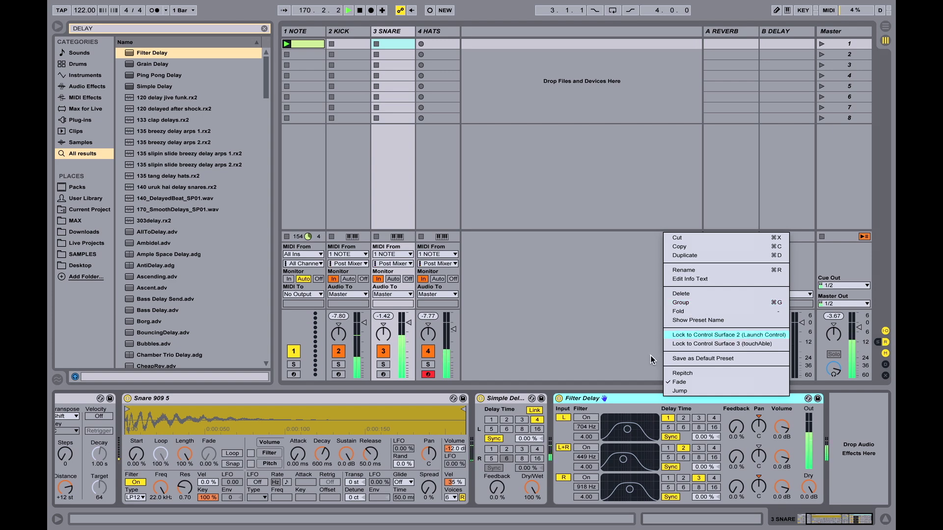
{"action": "left_click", "coordinate": [637, 402]}
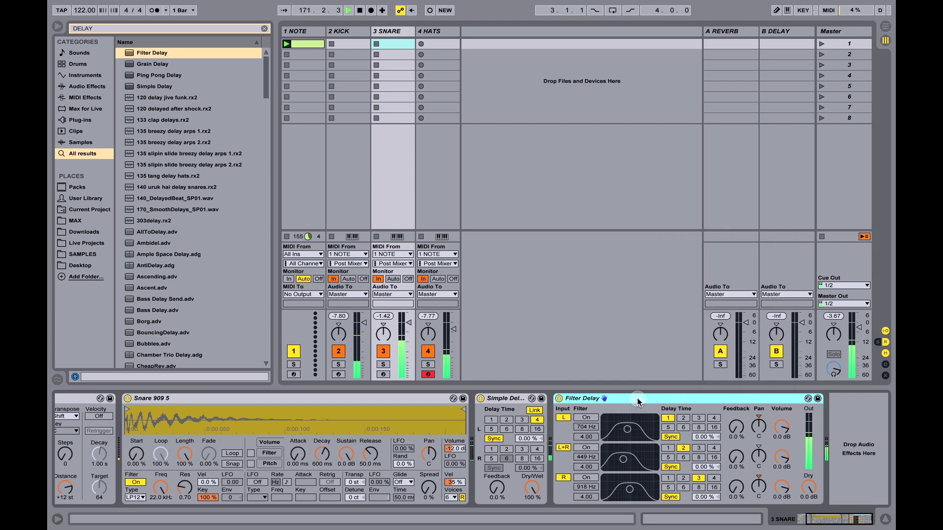
{"action": "key", "text": "super+g"}
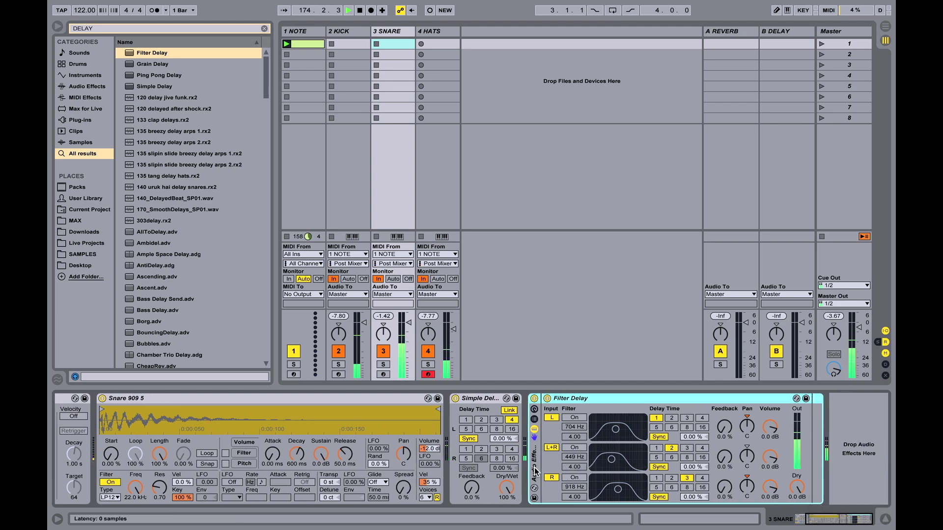
Show the macro controls and the chain list of the SNARE track's Audio Effect Rack.
{"action": "left_click", "coordinate": [534, 410]}
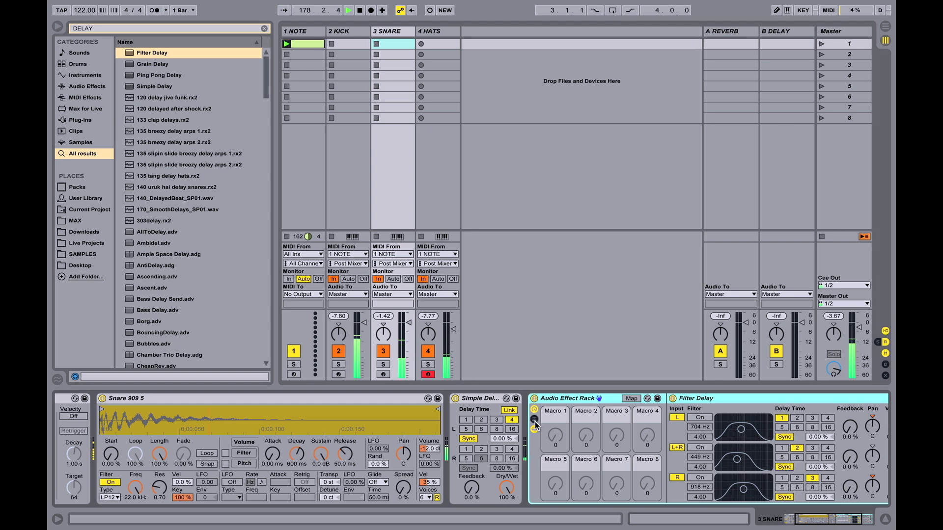
{"action": "left_click", "coordinate": [534, 420]}
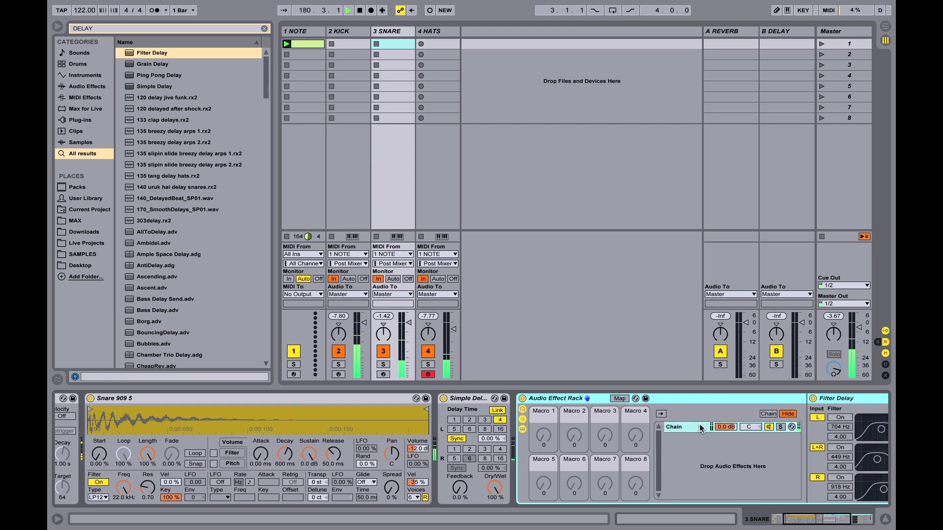
{"action": "scroll", "coordinate": [699, 423], "scroll_direction": "right", "scroll_amount": 6}
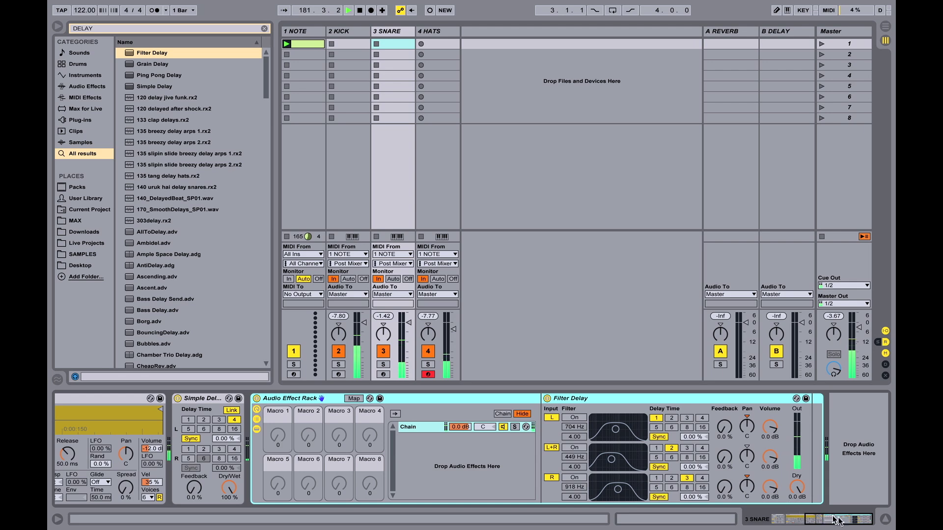
Collapse the Snare 909 5, Simple Delay and Arpeggiator devices in the SNARE track's device chain.
{"action": "left_click_drag", "start_coordinate": [848, 520], "coordinate": [789, 517]}
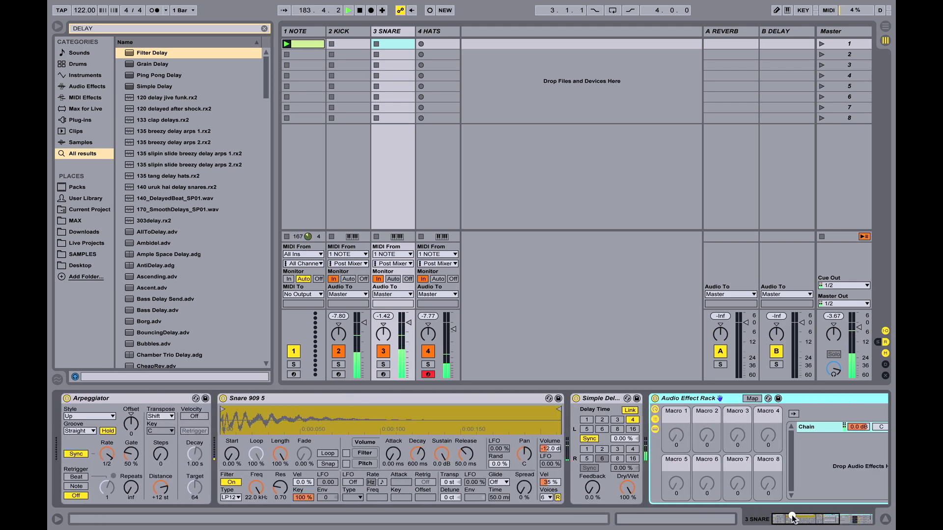
{"action": "double_click", "coordinate": [392, 397]}
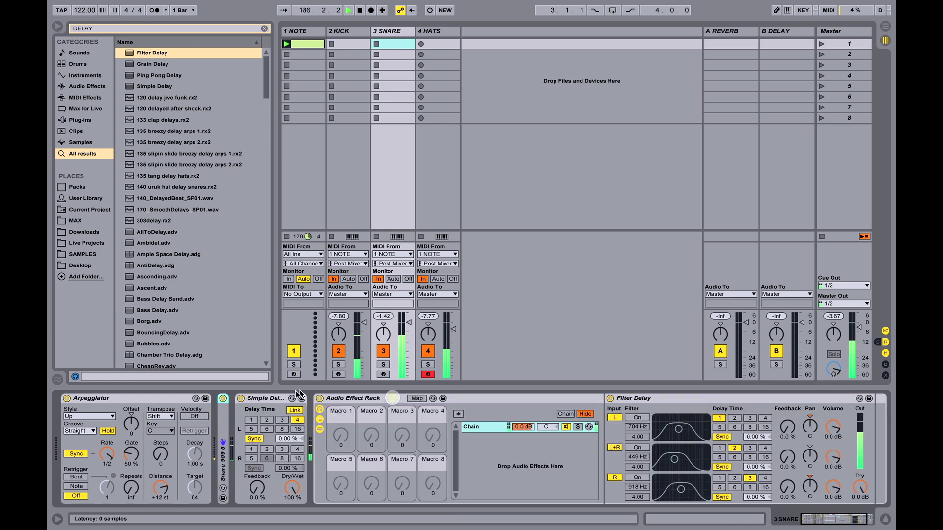
{"action": "double_click", "coordinate": [265, 396]}
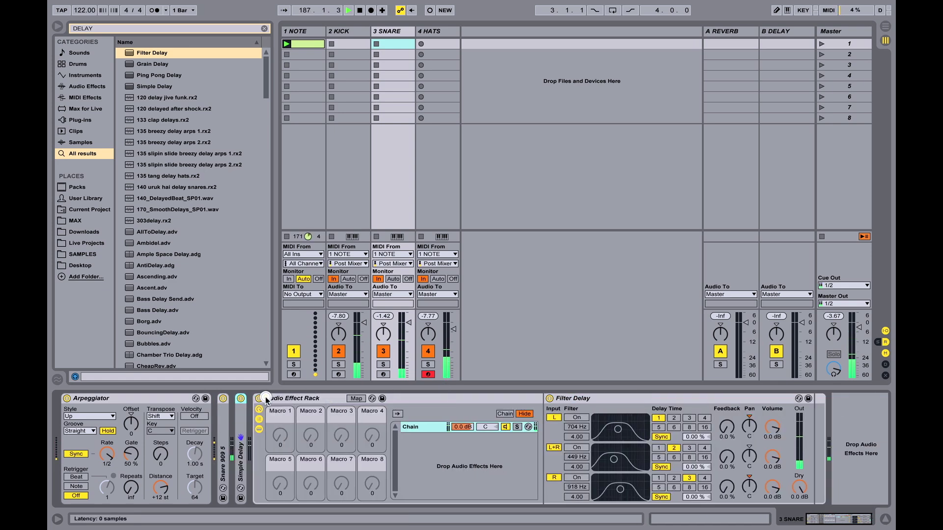
{"action": "left_click", "coordinate": [138, 399]}
{"action": "double_click", "coordinate": [139, 399]}
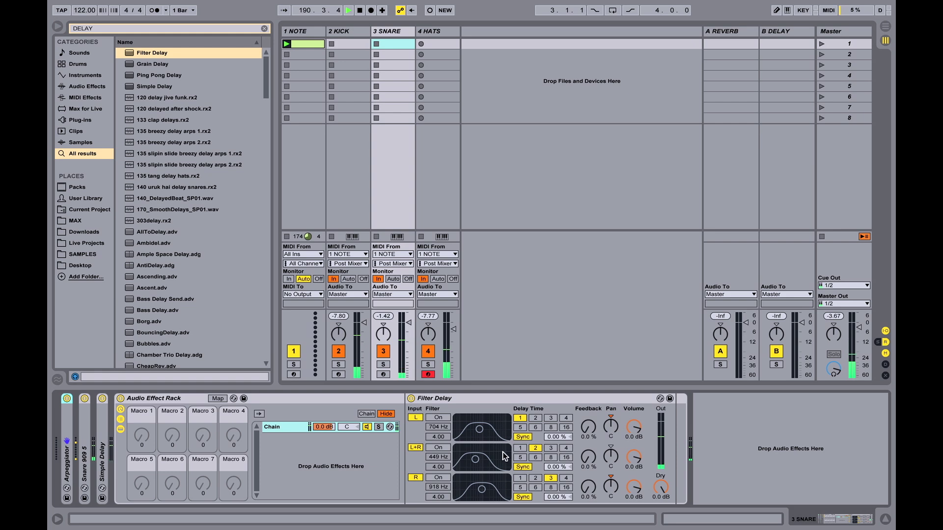
Map the Filter Delay's L, L+R and R band volumes to Macros 1, 2 and 3 respectively.
{"action": "right_click", "coordinate": [635, 429]}
{"action": "left_click", "coordinate": [666, 361]}
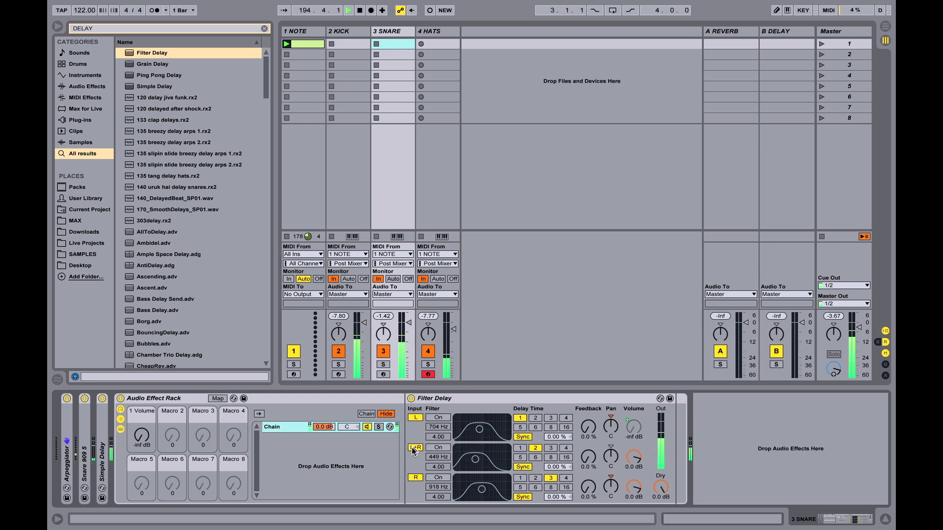
{"action": "right_click", "coordinate": [629, 457]}
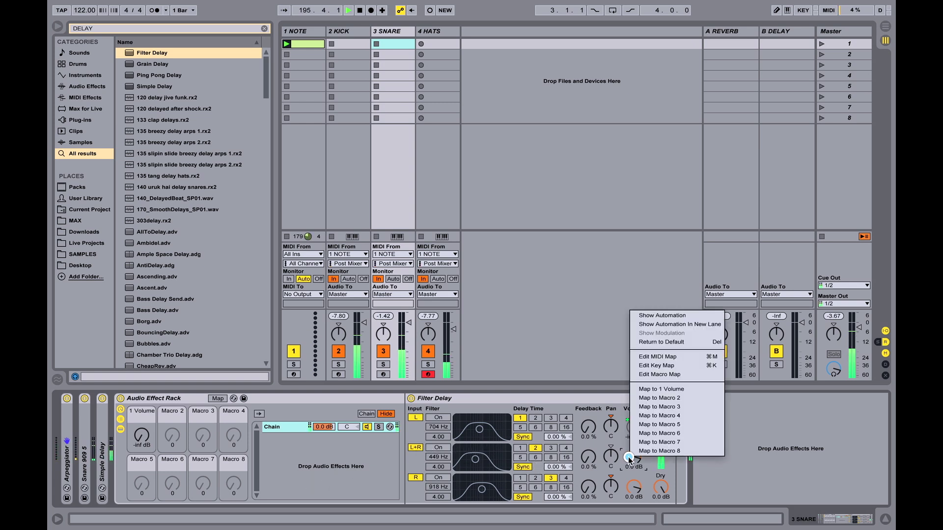
{"action": "left_click", "coordinate": [657, 400]}
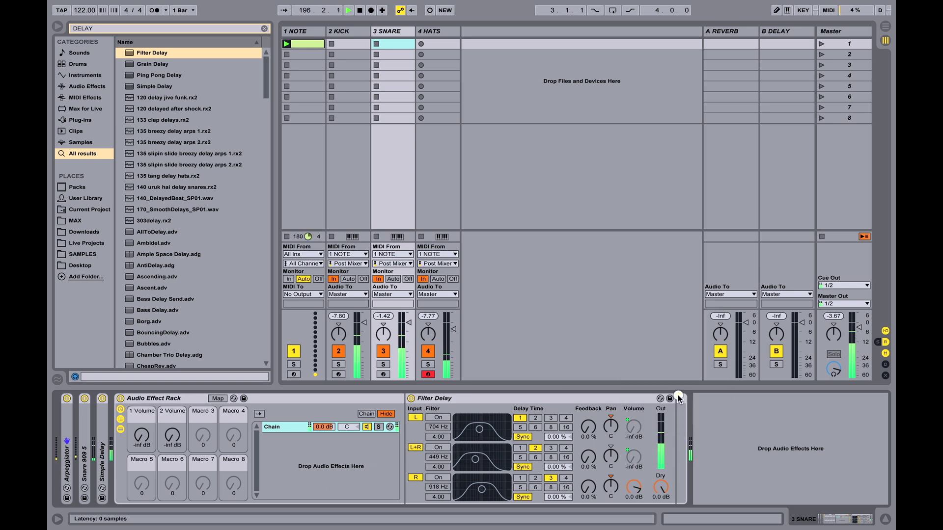
{"action": "right_click", "coordinate": [635, 485]}
{"action": "left_click", "coordinate": [695, 434]}
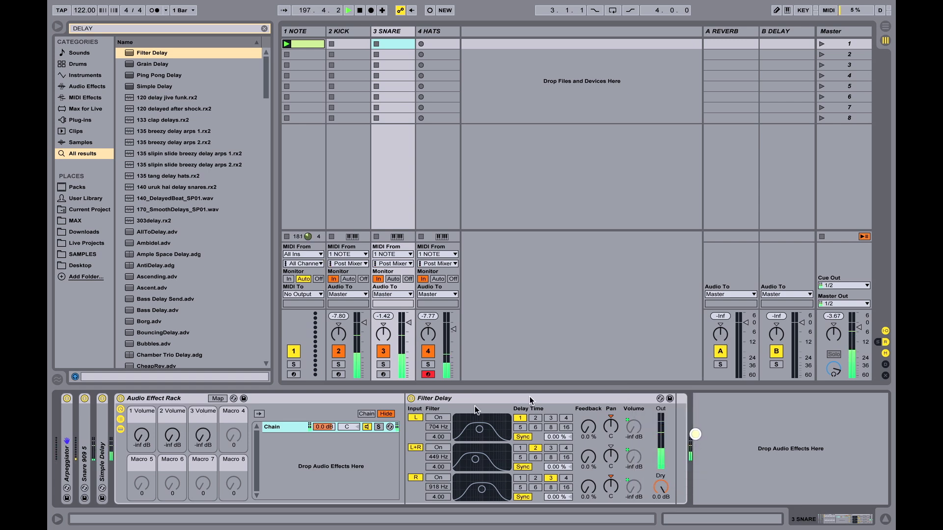
Rename the three volume macros of the Audio Effect Rack as 1/16, 2/16 and 3/16.
{"action": "mouse_move", "coordinate": [144, 438]}
{"action": "left_mouse_down"}
{"action": "mouse_move", "coordinate": [144, 418]}
{"action": "mouse_move", "coordinate": [144, 440]}
{"action": "left_mouse_up"}
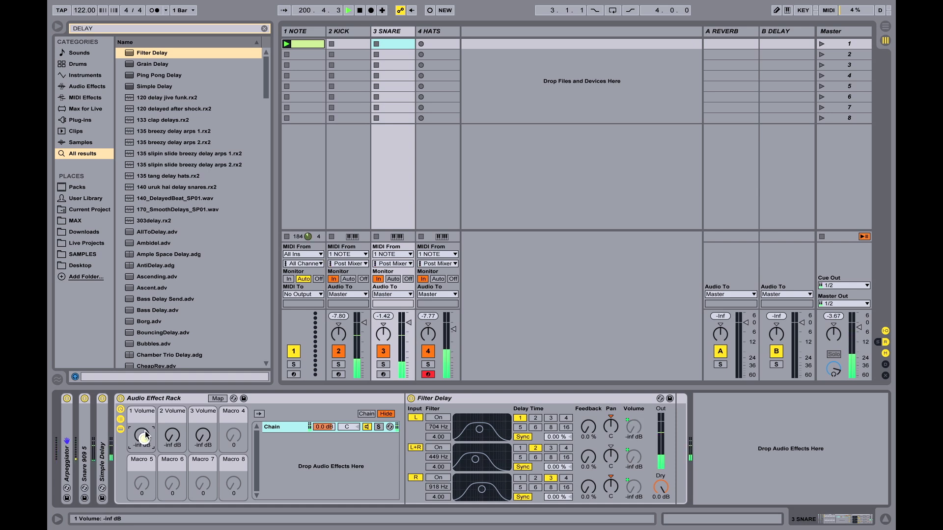
{"action": "key", "text": "super+r"}
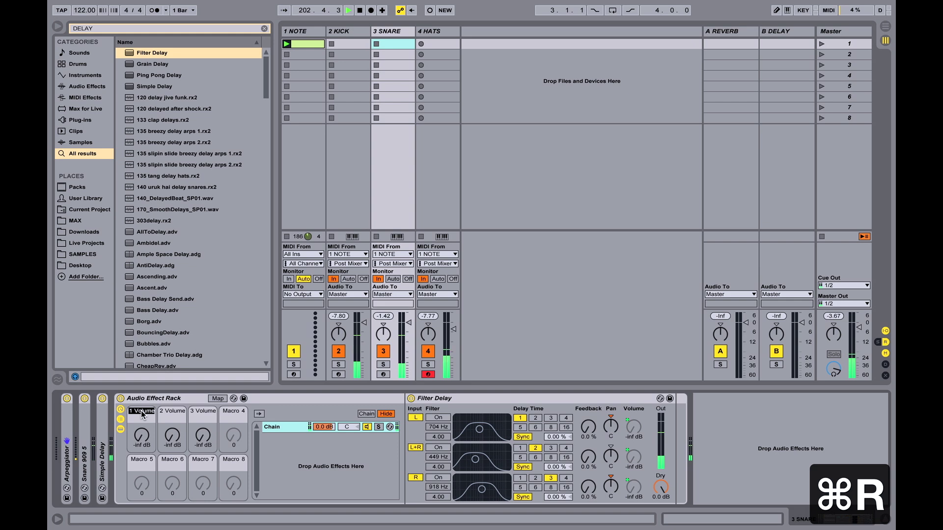
{"action": "type", "text": "1/16"}
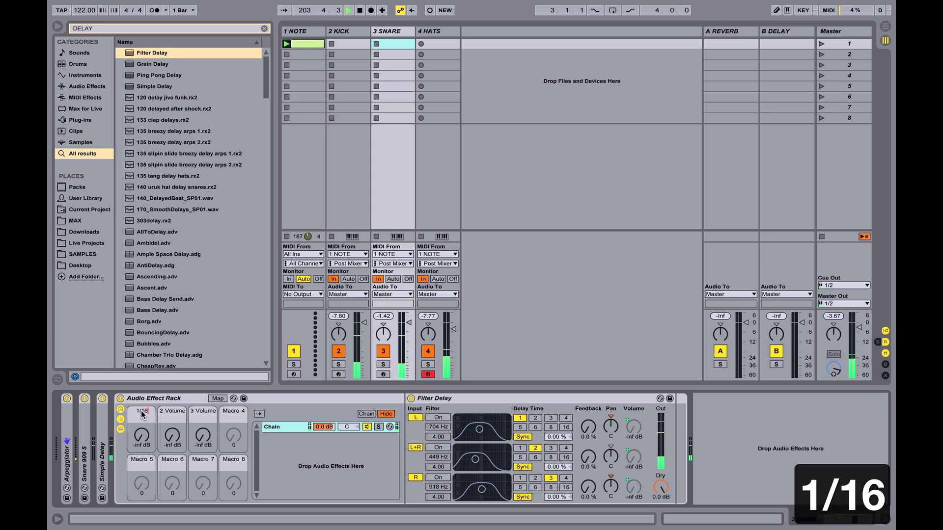
{"action": "key", "text": "Tab"}
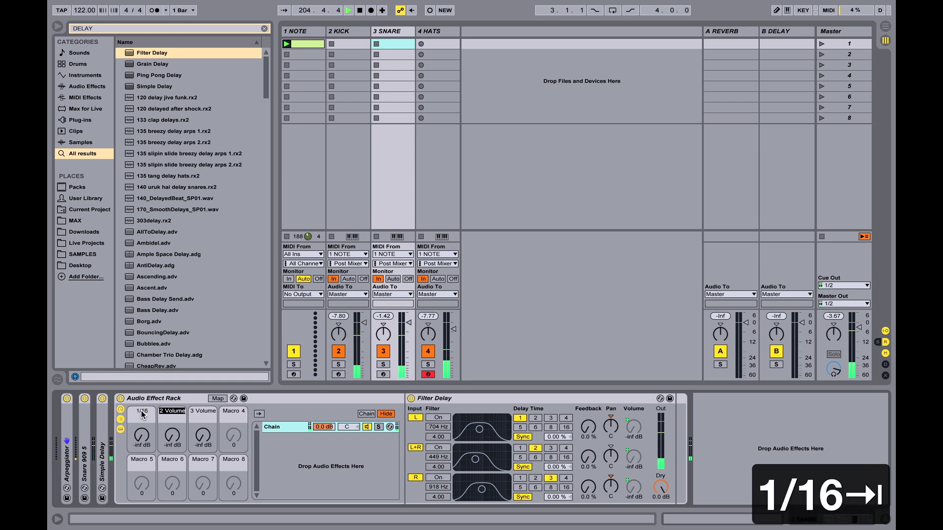
{"action": "type", "text": "2/16"}
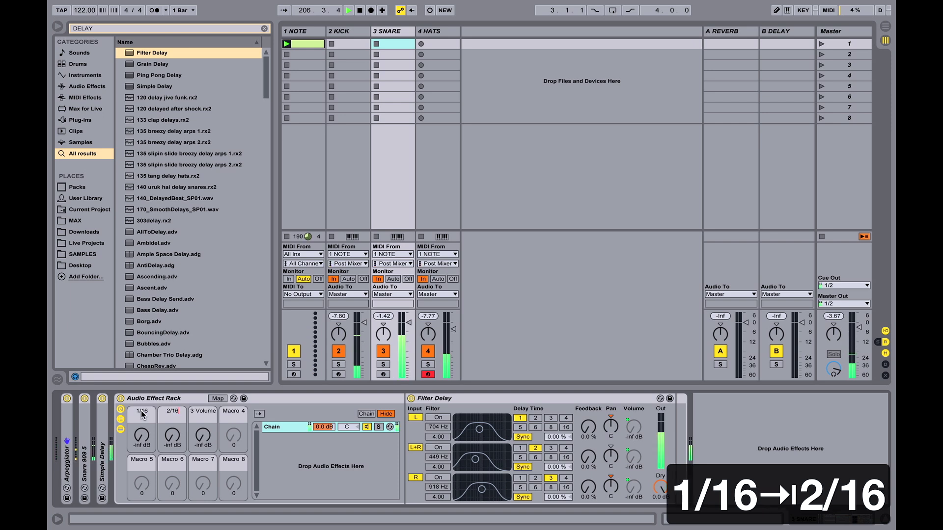
{"action": "key", "text": "Tab"}
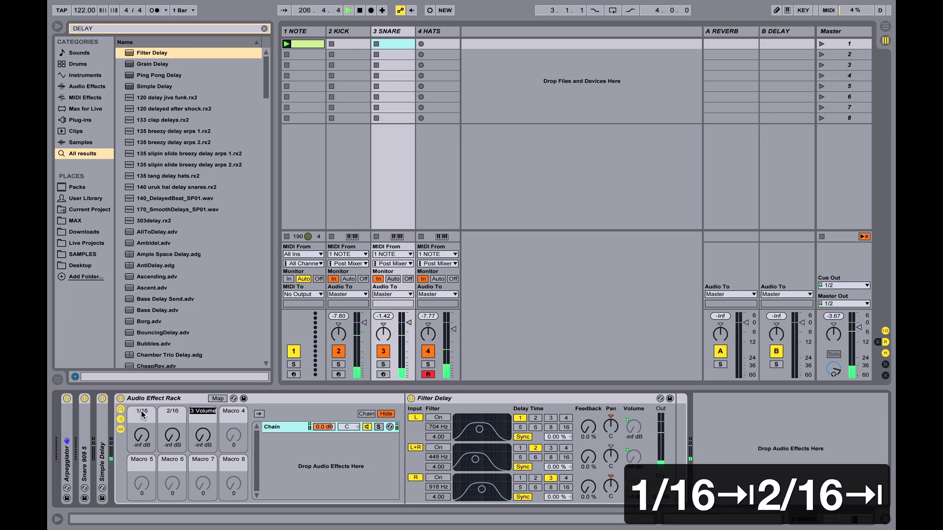
{"action": "type", "text": "3/16"}
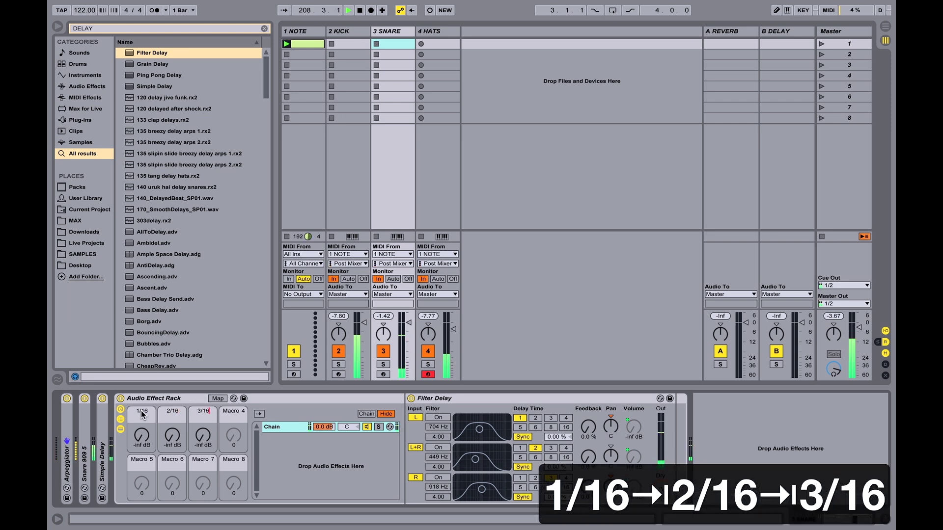
{"action": "key", "text": "Tab"}
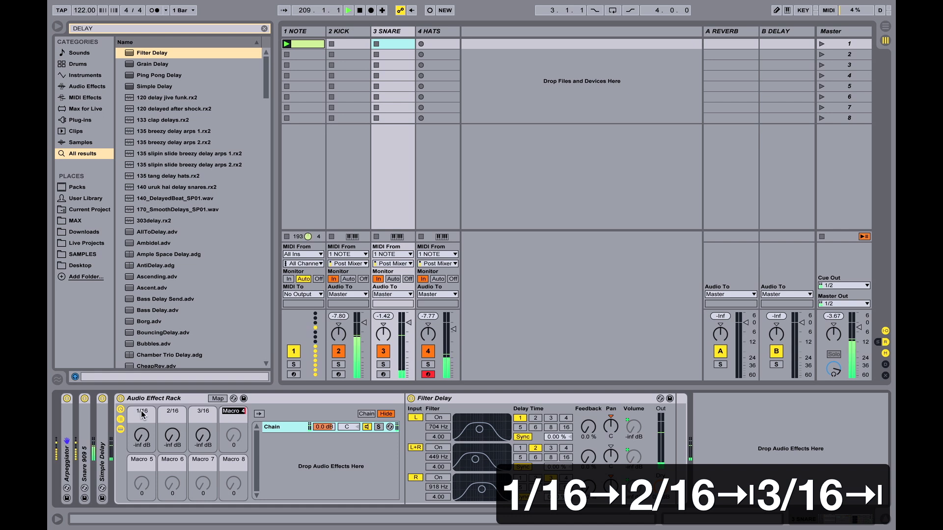
Rename Macro 4 of the Audio Effect Rack as FEEDBACK.
{"action": "type", "text": "FEEDBACK"}
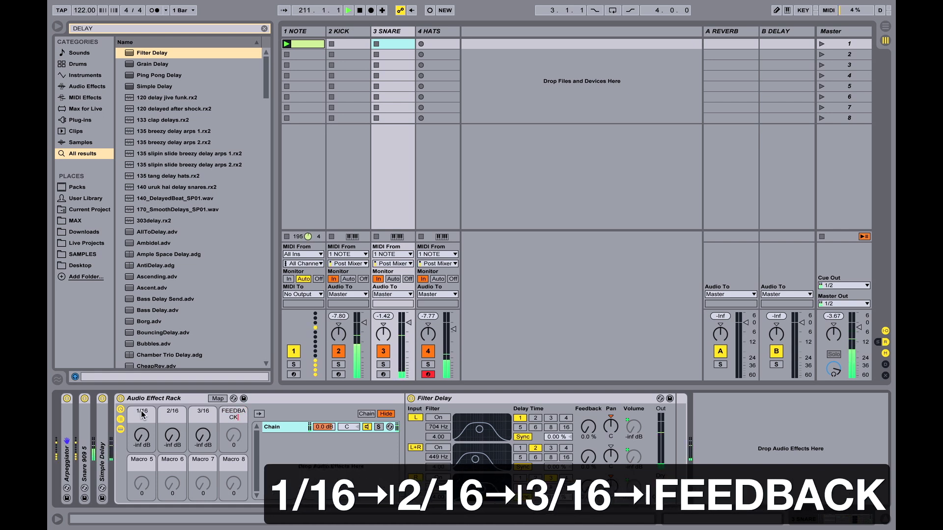
{"action": "key", "text": "BackSpace"}
{"action": "key", "text": "BackSpace"}
{"action": "key", "text": "BackSpace"}
{"action": "key", "text": "BackSpace"}
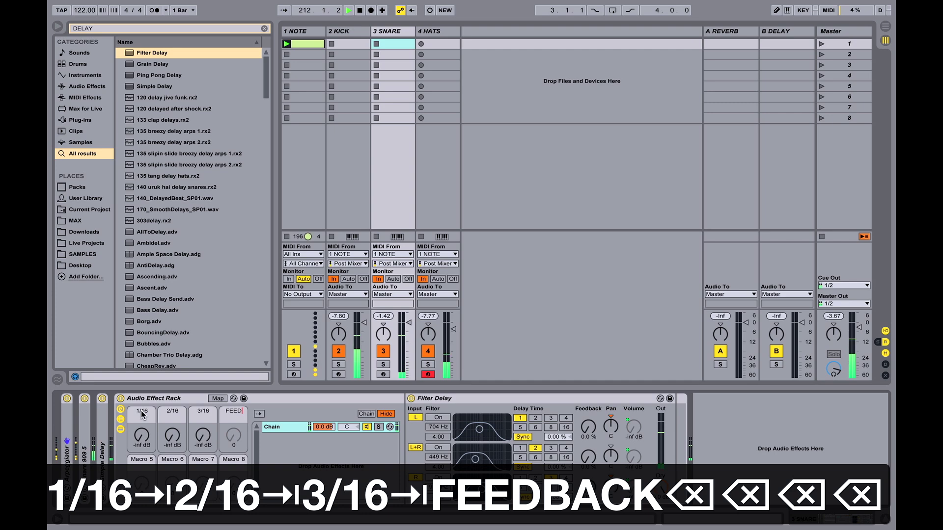
{"action": "type", "text": "BACK"}
{"action": "key", "text": "Return"}
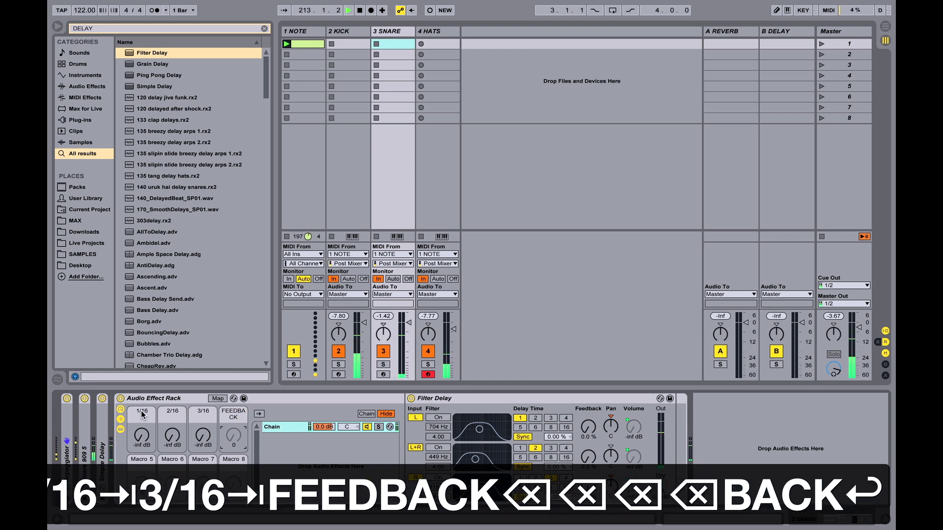
Map the feedback of the Filter Delay's L, L+R and R bands to the FEEDBACK macro.
{"action": "right_click", "coordinate": [593, 428]}
{"action": "left_click", "coordinate": [635, 390]}
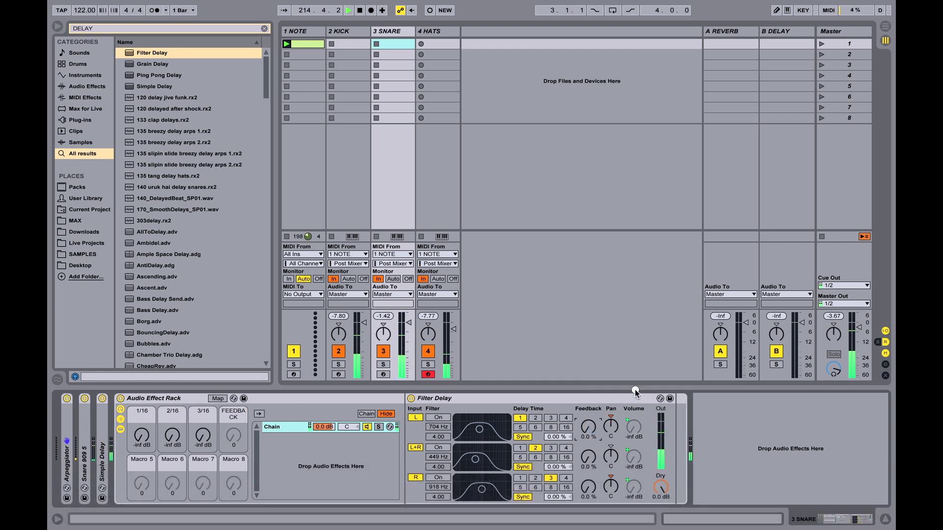
{"action": "right_click", "coordinate": [590, 461]}
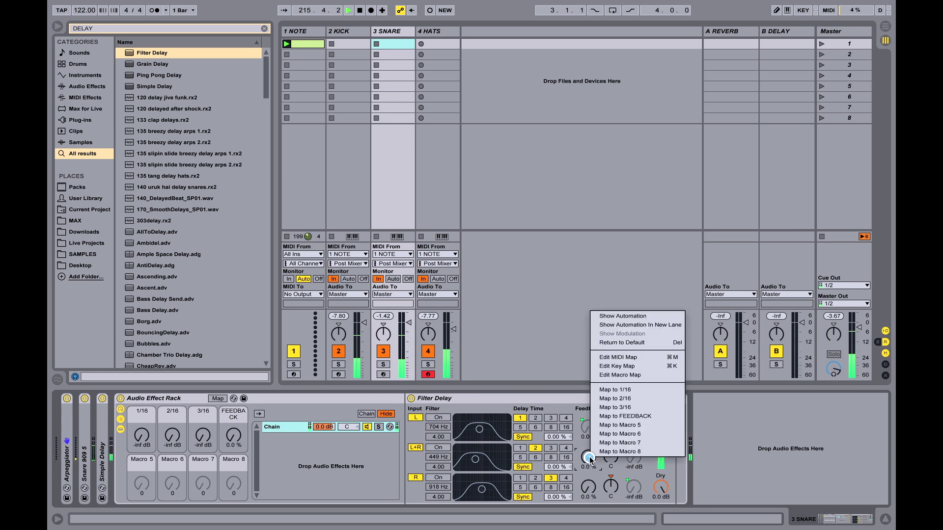
{"action": "left_click", "coordinate": [635, 414]}
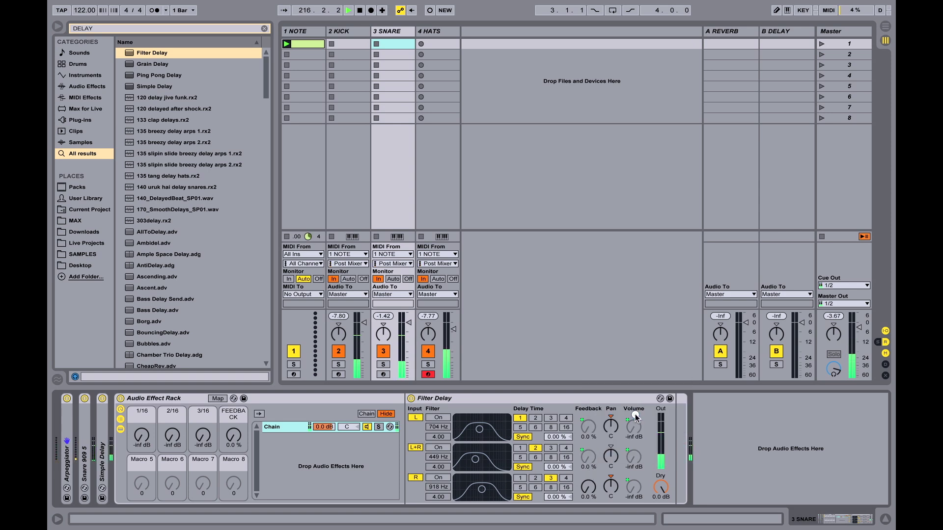
{"action": "right_click", "coordinate": [588, 486]}
{"action": "left_click", "coordinate": [625, 445]}
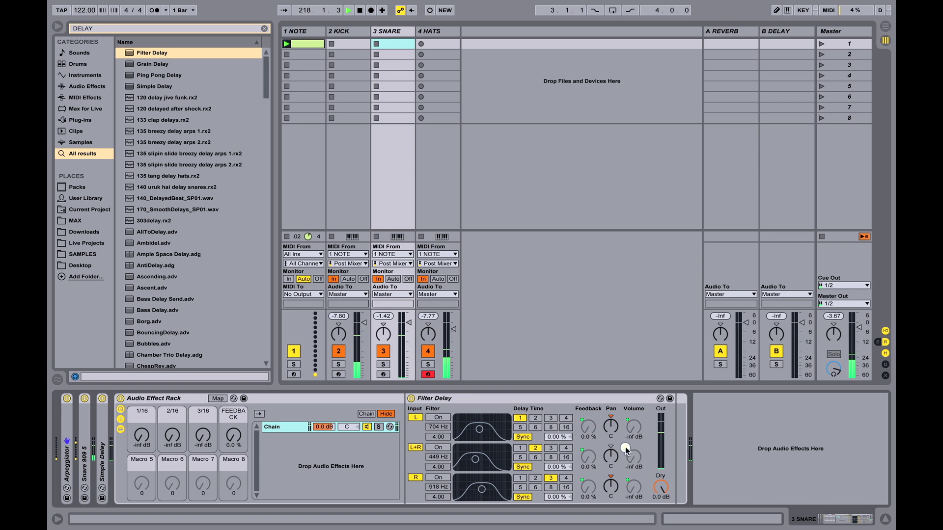
Try the FEEDBACK macro at 68 % with the 1/16 macro at 2.9 dB.
{"action": "mouse_move", "coordinate": [245, 438]}
{"action": "left_mouse_down"}
{"action": "mouse_move", "coordinate": [245, 414]}
{"action": "mouse_move", "coordinate": [237, 435]}
{"action": "left_mouse_up"}
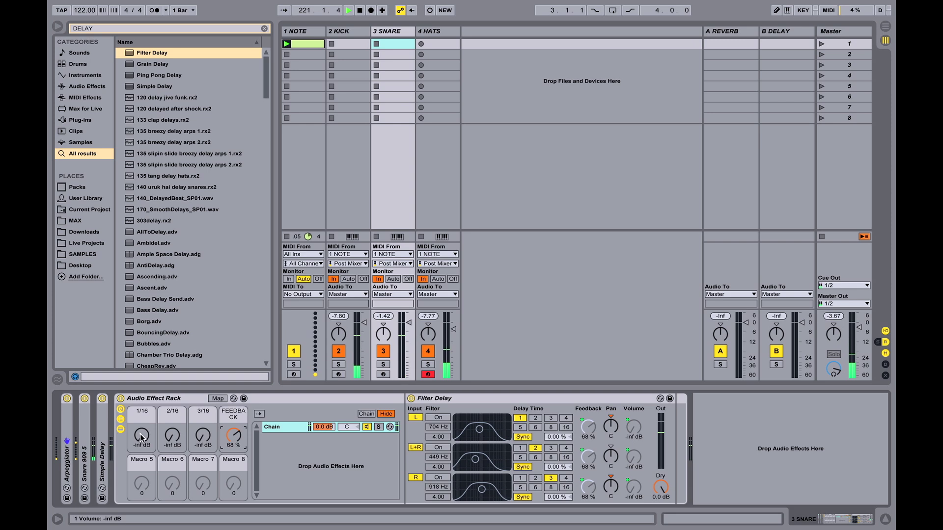
{"action": "left_click_drag", "start_coordinate": [142, 436], "coordinate": [141, 425]}
{"action": "left_click_drag", "start_coordinate": [142, 434], "coordinate": [141, 435]}
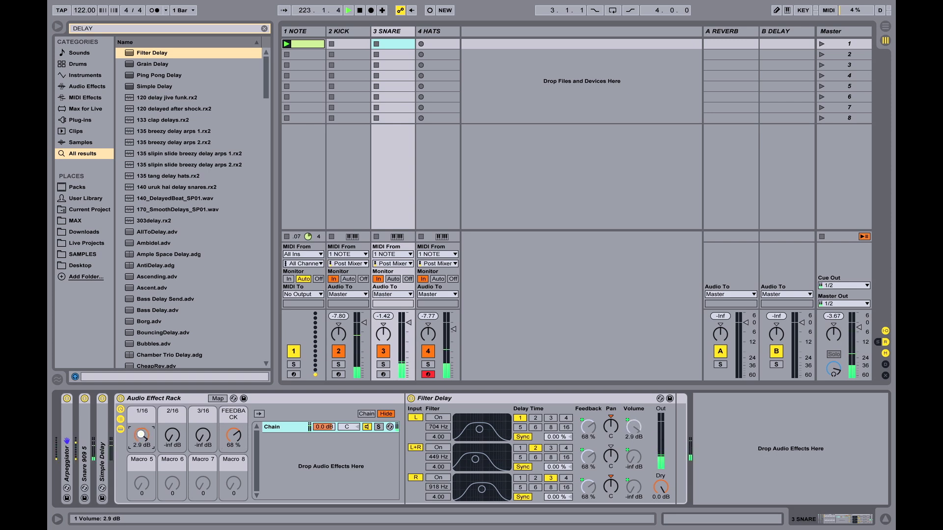
Try the FEEDBACK macro at 86 %, and settle on -8.8 dB for 1/16 and 51 % for FEEDBACK.
{"action": "left_click_drag", "start_coordinate": [230, 430], "coordinate": [231, 420]}
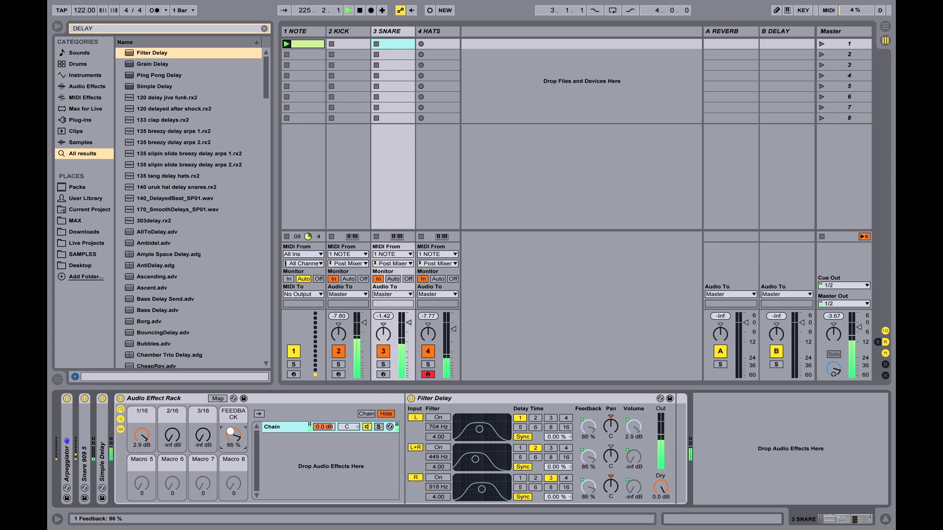
{"action": "left_click_drag", "start_coordinate": [141, 434], "coordinate": [138, 438]}
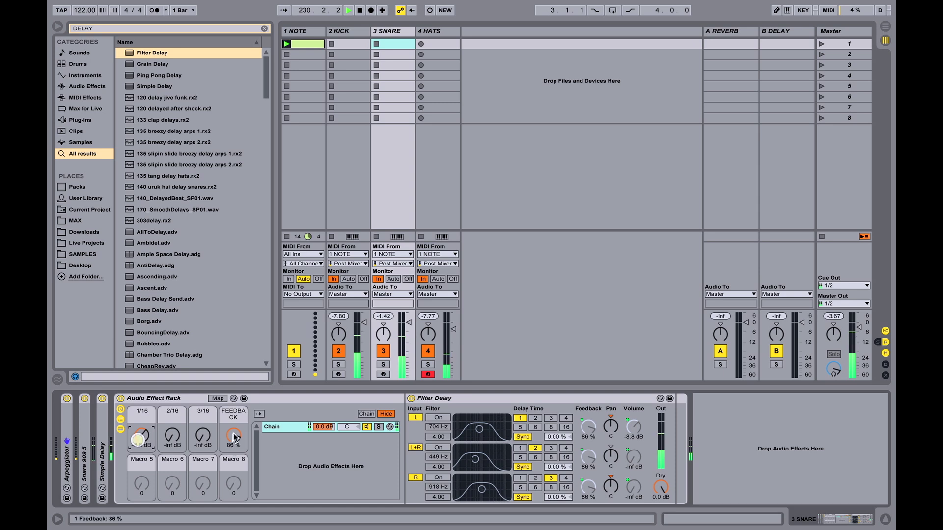
{"action": "left_click_drag", "start_coordinate": [234, 435], "coordinate": [233, 442]}
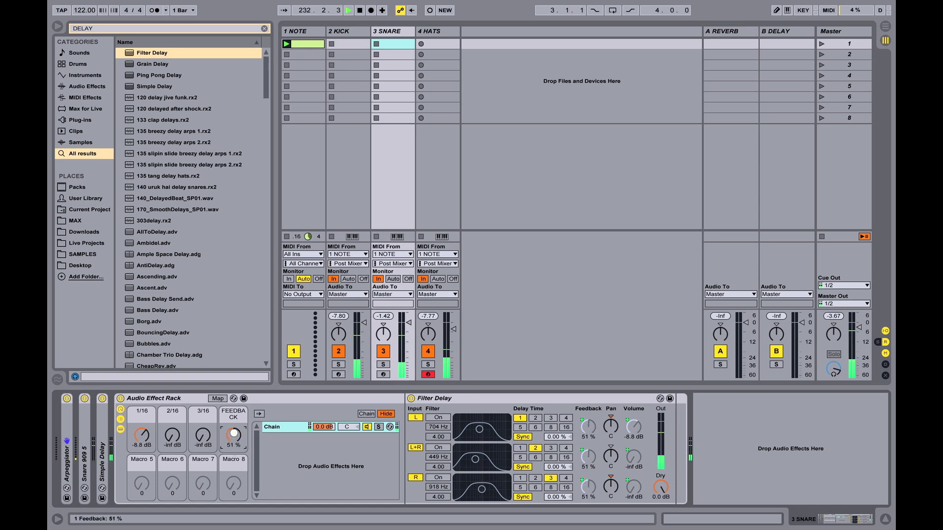
Enable the filters of the Filter Delay's L, L+R and R bands.
{"action": "left_click", "coordinate": [438, 418]}
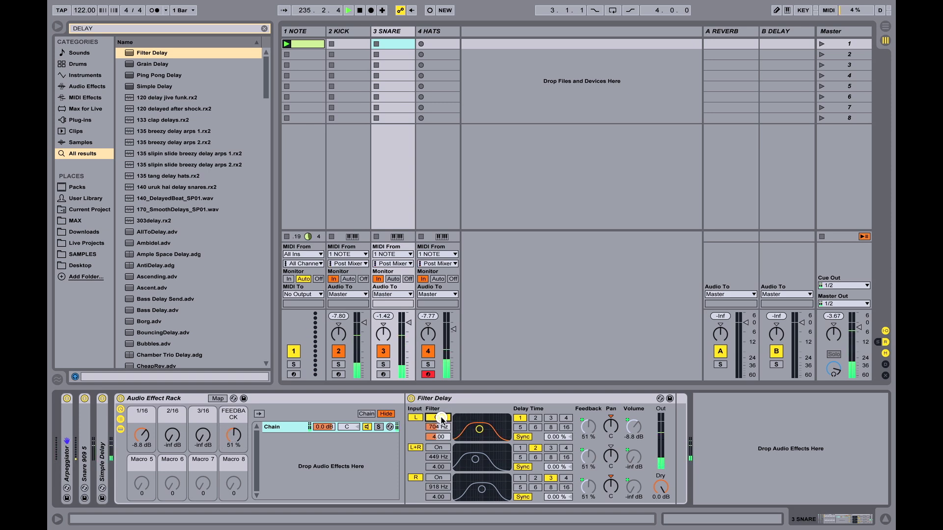
{"action": "left_click", "coordinate": [438, 448]}
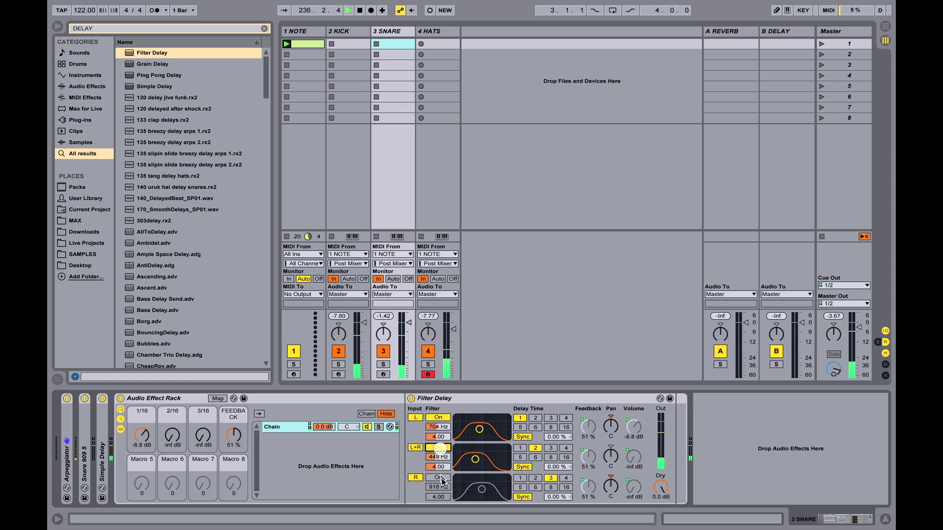
{"action": "left_click", "coordinate": [438, 478]}
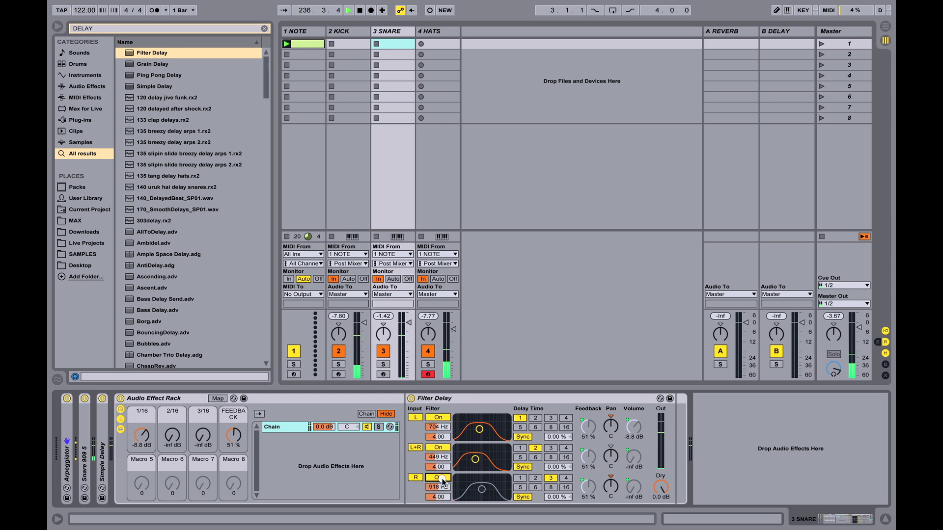
Map the filter frequency of the Filter Delay's L band to Macro 5.
{"action": "right_click", "coordinate": [439, 427]}
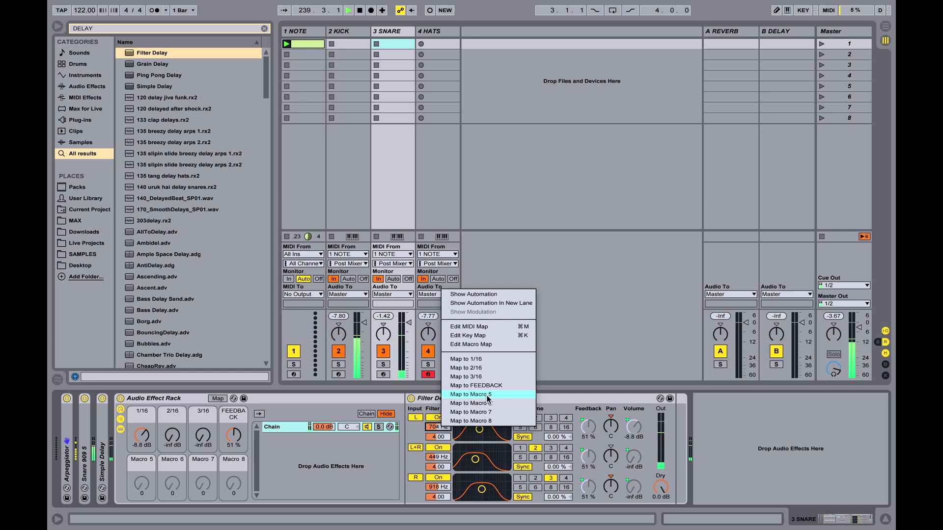
Colour the 1/16 macro and Macro 5 of the Audio Effect Rack light salmon.
{"action": "left_click", "coordinate": [145, 414]}
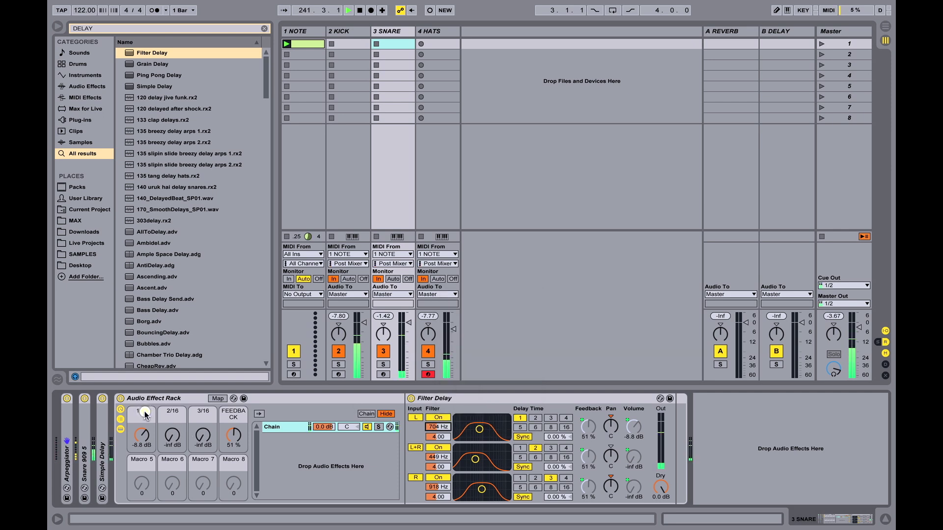
{"action": "right_click", "coordinate": [145, 414]}
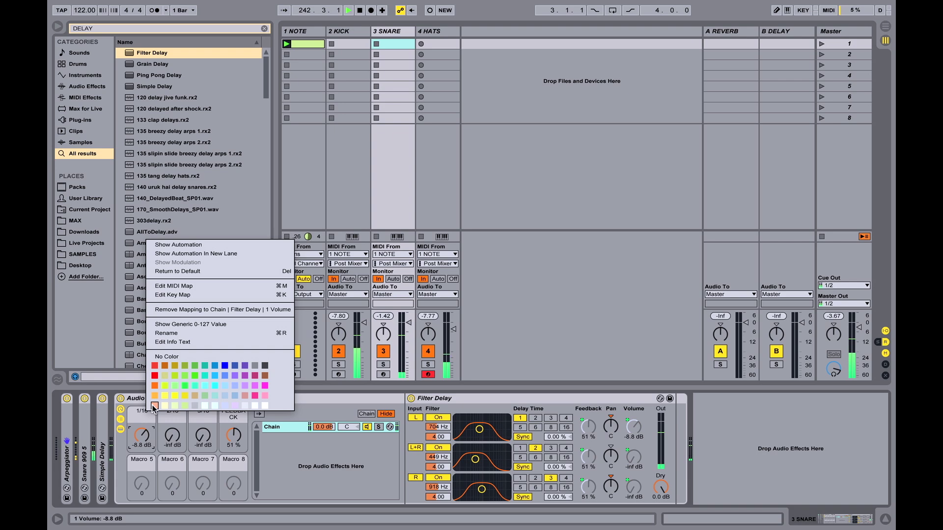
{"action": "left_click", "coordinate": [153, 406]}
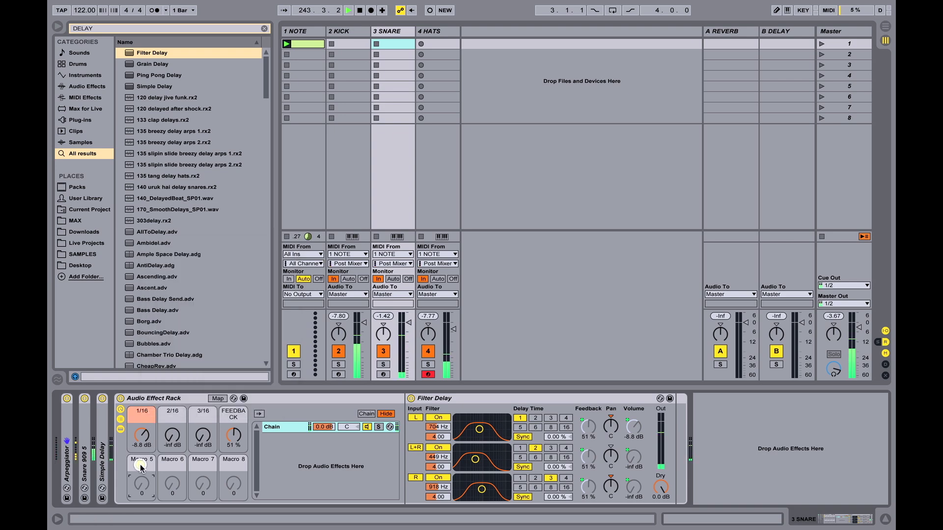
{"action": "right_click", "coordinate": [140, 464]}
{"action": "left_click", "coordinate": [150, 458]}
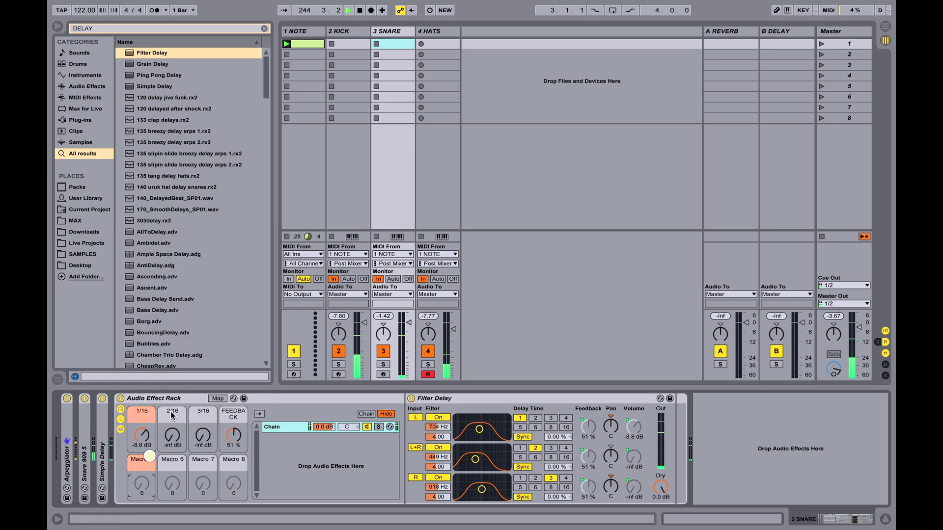
Colour the 2/16 macro and Macro 6 pale yellow.
{"action": "right_click", "coordinate": [172, 414]}
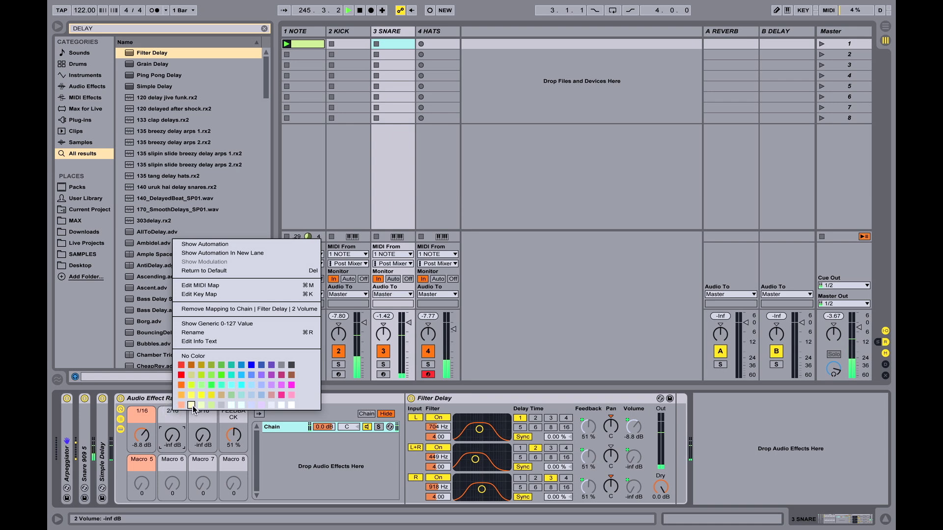
{"action": "left_click", "coordinate": [192, 406]}
{"action": "right_click", "coordinate": [182, 459]}
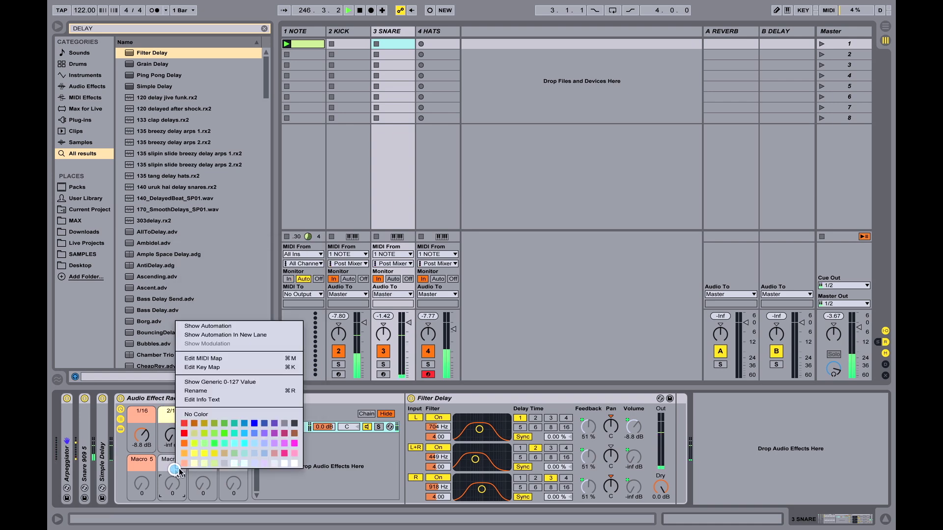
{"action": "left_click", "coordinate": [195, 466]}
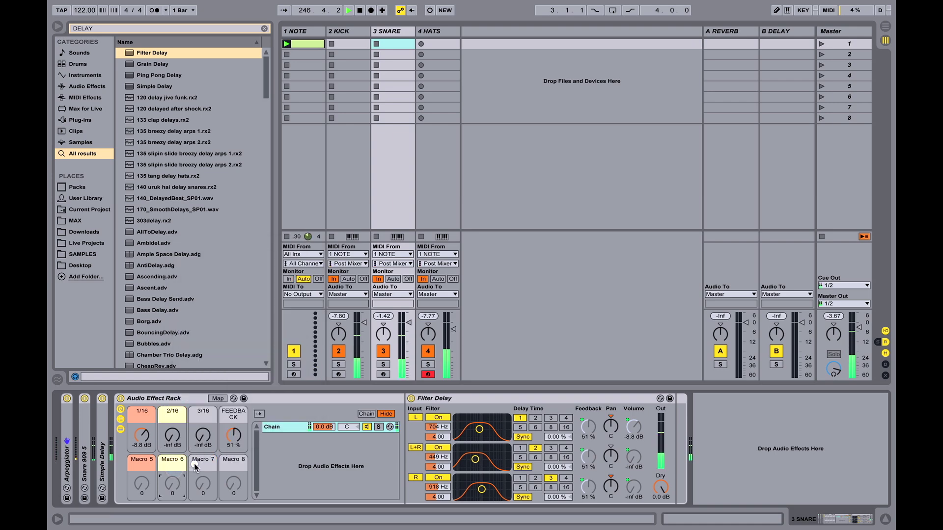
Colour the 3/16 macro and Macro 7 pale green.
{"action": "right_click", "coordinate": [202, 415]}
{"action": "left_click", "coordinate": [223, 409]}
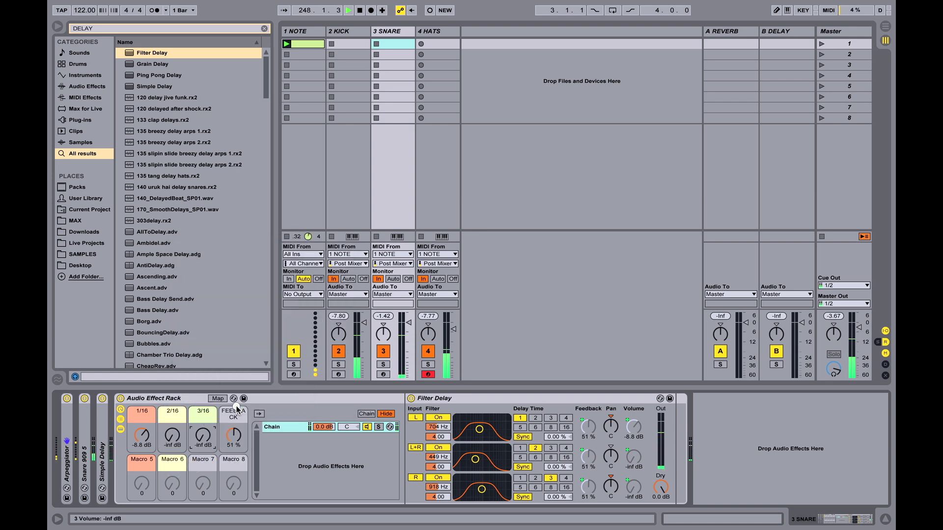
{"action": "right_click", "coordinate": [204, 464]}
{"action": "left_click", "coordinate": [230, 458]}
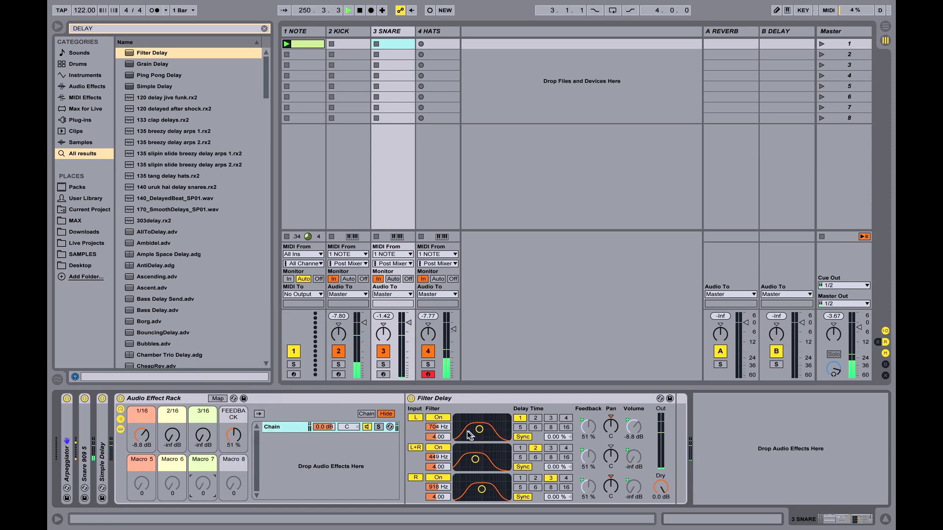
Map the Filter Delay's L, L+R and R filter frequencies to Macro 5, Macro 6 and Macro 7 respectively.
{"action": "right_click", "coordinate": [444, 428]}
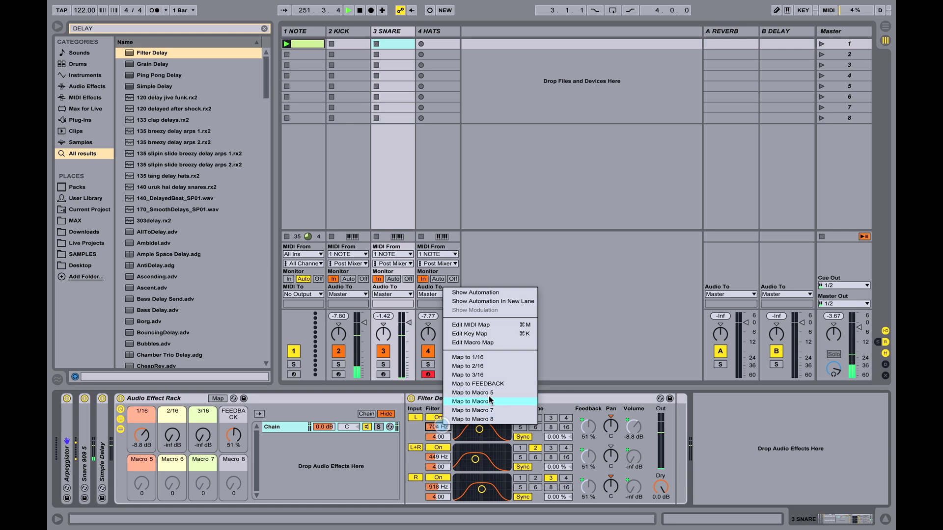
{"action": "left_click", "coordinate": [466, 393]}
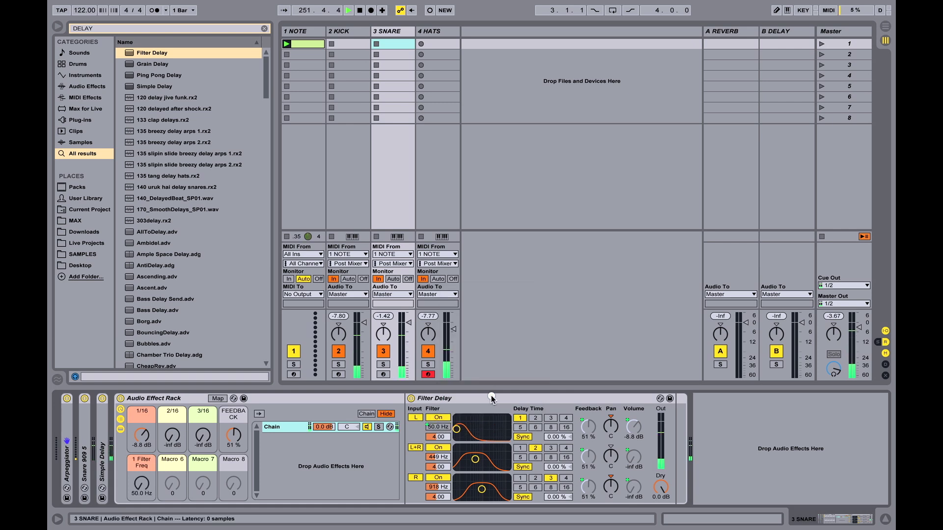
{"action": "right_click", "coordinate": [442, 458]}
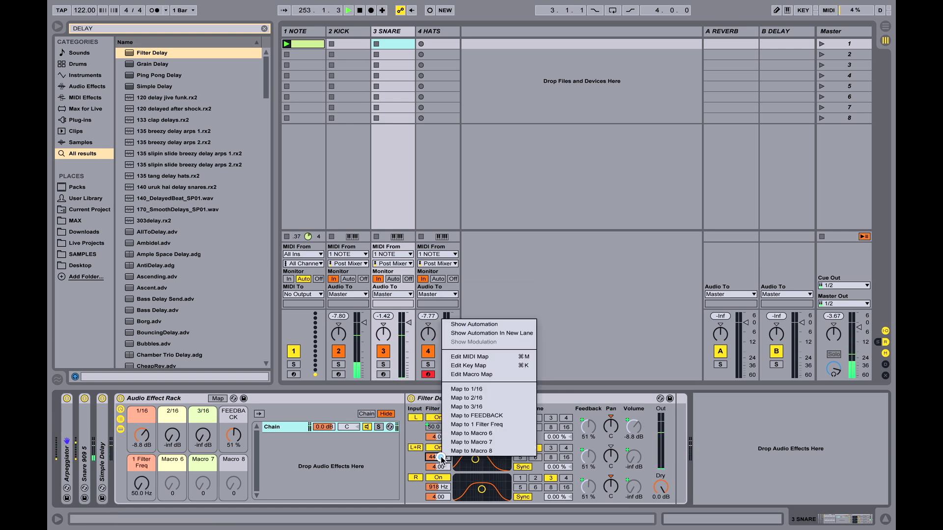
{"action": "left_click", "coordinate": [489, 434]}
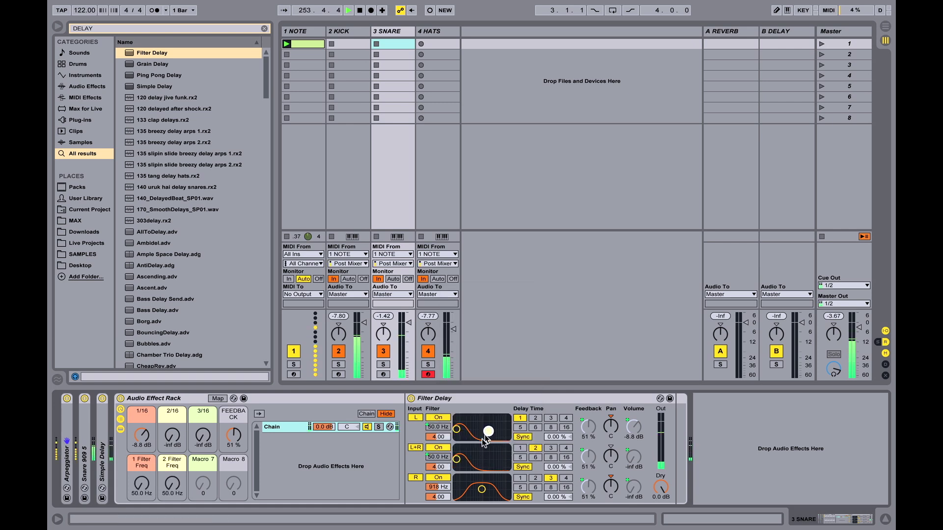
{"action": "right_click", "coordinate": [441, 488]}
{"action": "left_click", "coordinate": [496, 470]}
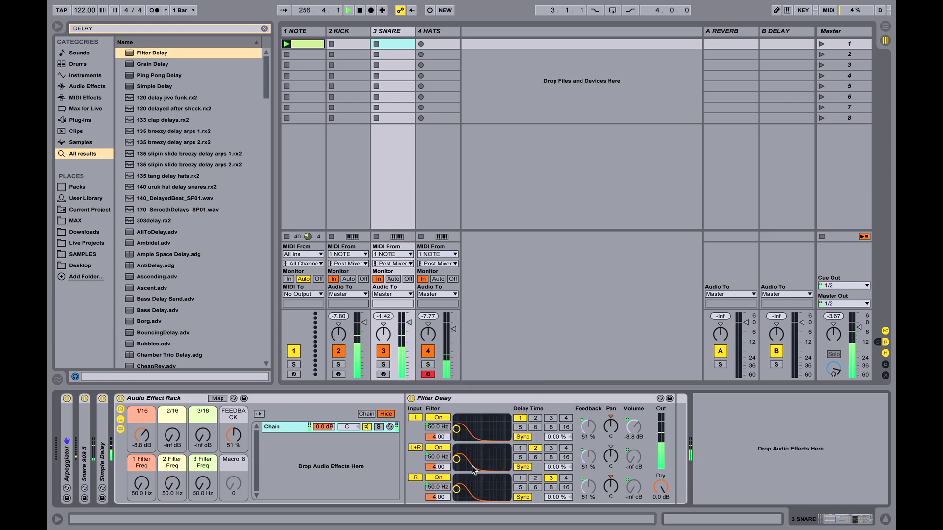
Set the 3 Filter Freq macro to 422 Hz, 1 Filter Freq to 2.04 kHz and the 1/16 volume to about -0.6 dB.
{"action": "left_click_drag", "start_coordinate": [202, 484], "coordinate": [202, 463]}
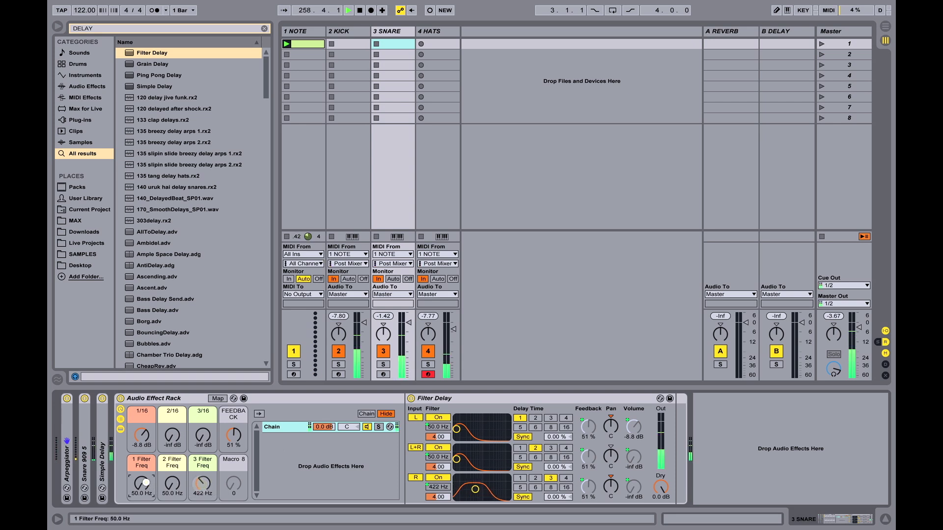
{"action": "mouse_move", "coordinate": [145, 485]}
{"action": "left_mouse_down"}
{"action": "mouse_move", "coordinate": [147, 476]}
{"action": "mouse_move", "coordinate": [147, 485]}
{"action": "left_mouse_up"}
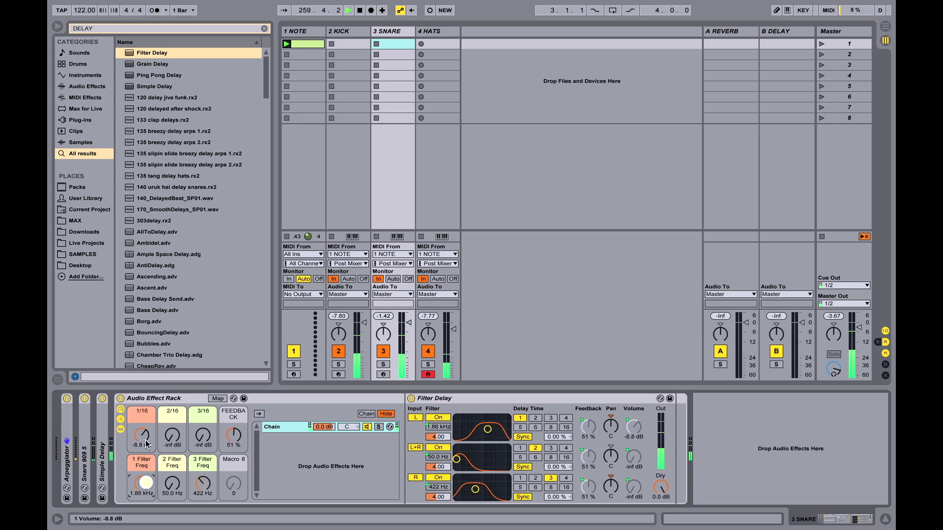
{"action": "left_click_drag", "start_coordinate": [145, 433], "coordinate": [141, 437]}
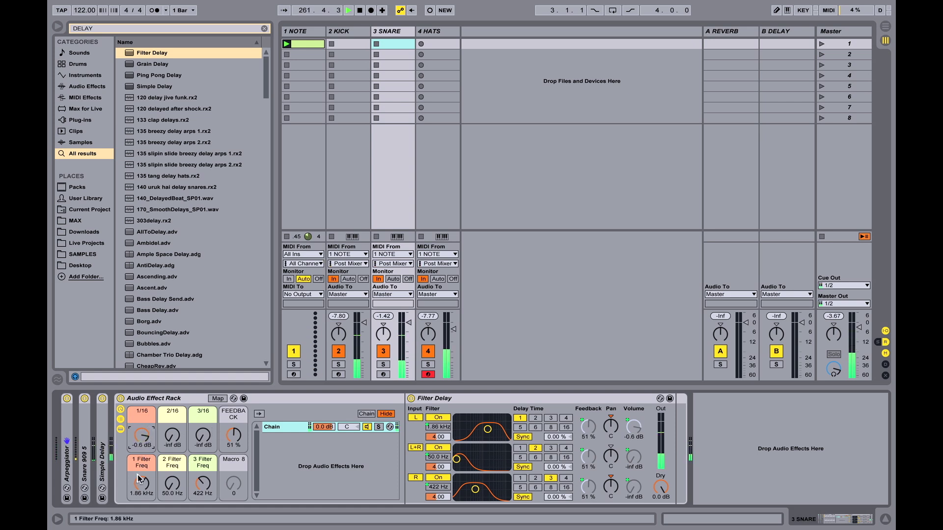
{"action": "mouse_move", "coordinate": [138, 477]}
{"action": "left_mouse_down"}
{"action": "mouse_move", "coordinate": [138, 486]}
{"action": "mouse_move", "coordinate": [139, 474]}
{"action": "left_mouse_up"}
Set 2/16 to -16 dB, 3/16 to 6.0 dB, 2 Filter Freq to 2.13 kHz, FEEDBACK to 39 % and 1/16 to about -9.4 dB.
{"action": "left_click_drag", "start_coordinate": [172, 447], "coordinate": [203, 430]}
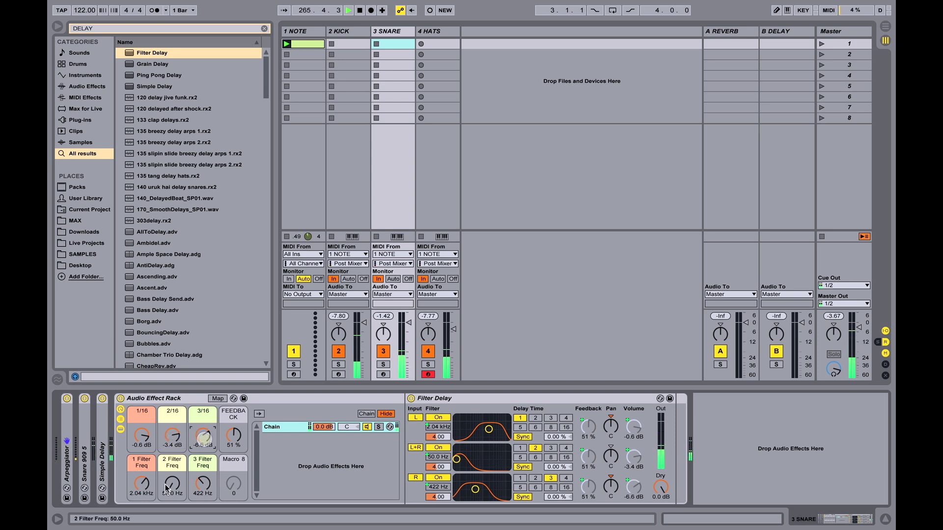
{"action": "left_click_drag", "start_coordinate": [171, 483], "coordinate": [171, 487]}
{"action": "mouse_move", "coordinate": [234, 438]}
{"action": "left_mouse_down"}
{"action": "mouse_move", "coordinate": [209, 432]}
{"action": "mouse_move", "coordinate": [146, 447]}
{"action": "mouse_move", "coordinate": [238, 442]}
{"action": "mouse_move", "coordinate": [237, 453]}
{"action": "left_mouse_up"}
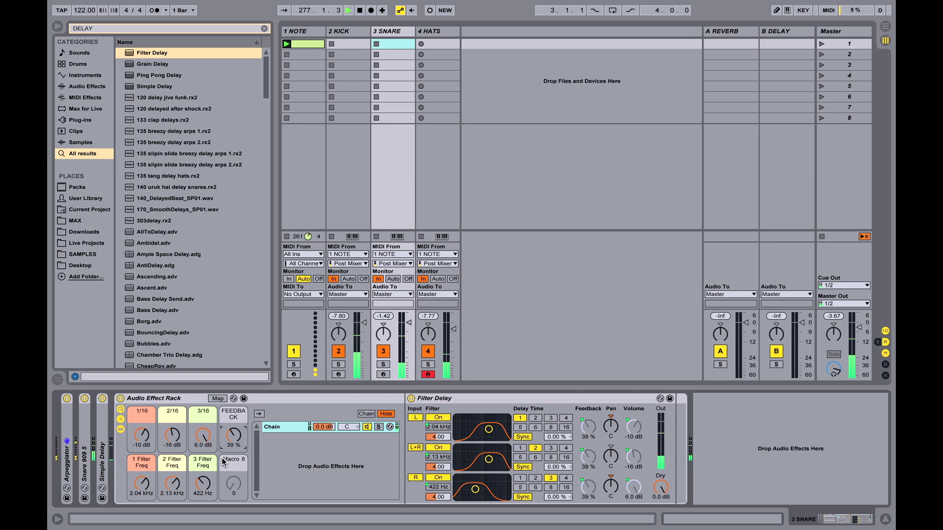
{"action": "left_click_drag", "start_coordinate": [145, 436], "coordinate": [144, 432]}
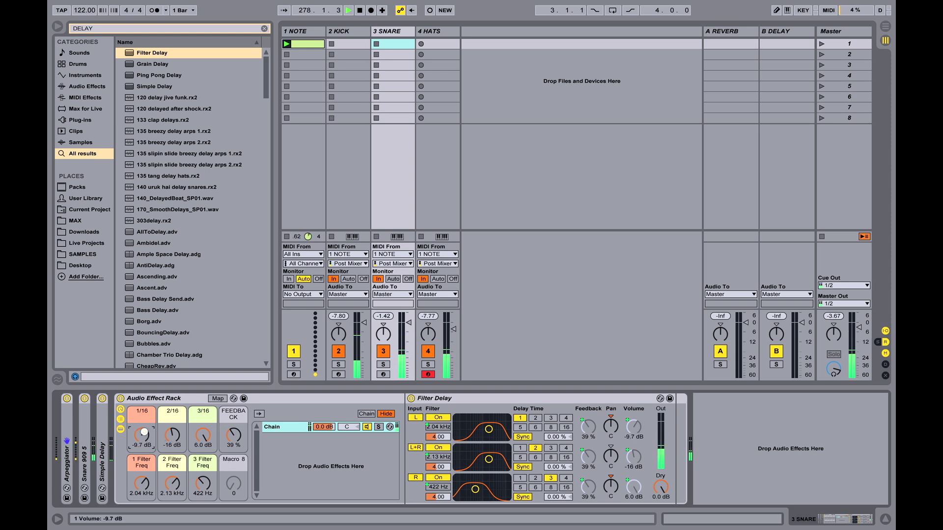
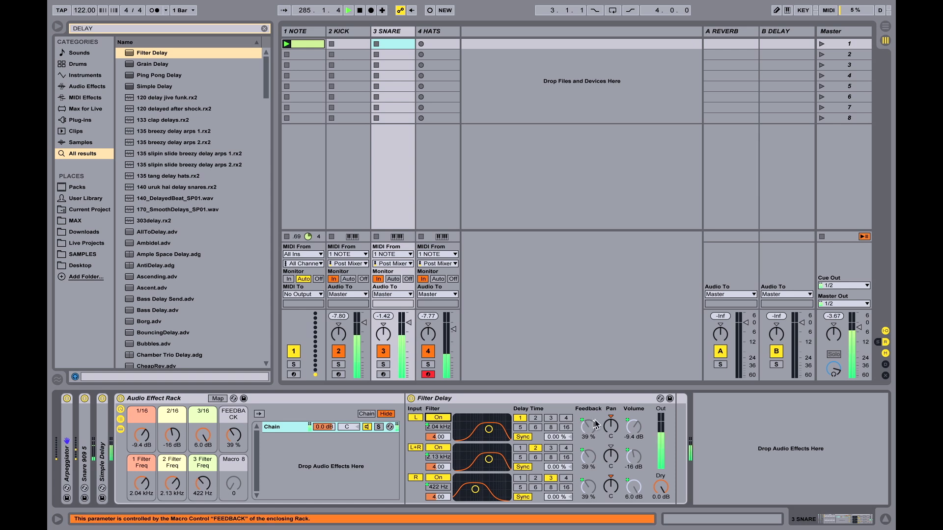
Map the filter on/off switches of the L, L+R and R delay lines to the FEEDBACK macro.
{"action": "right_click", "coordinate": [437, 416]}
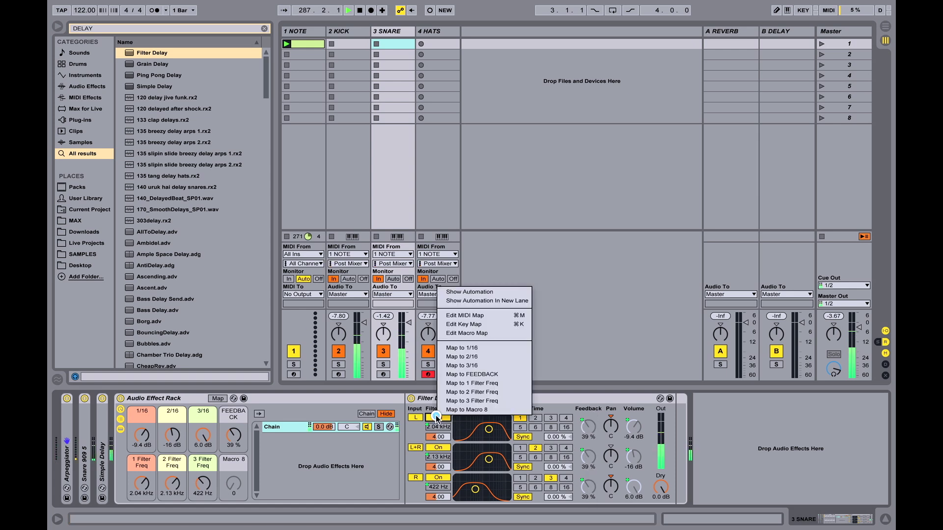
{"action": "left_click", "coordinate": [500, 372]}
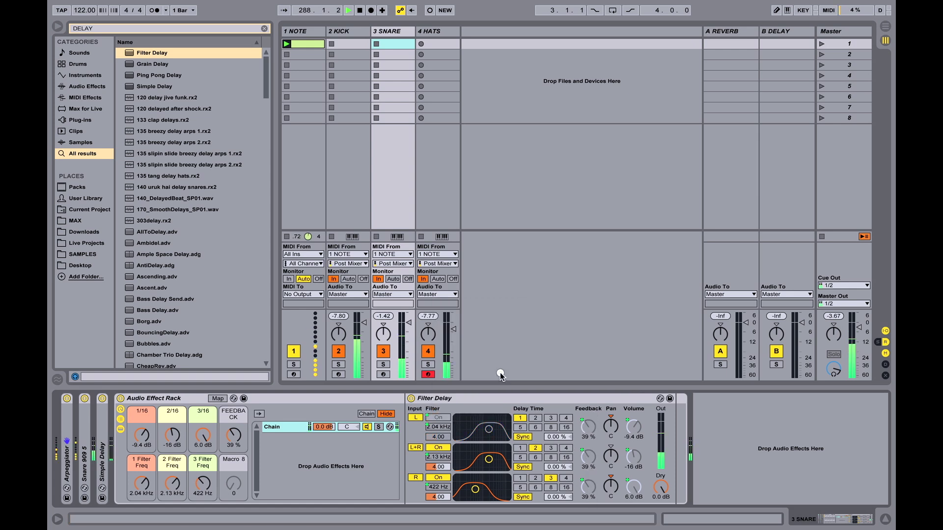
{"action": "right_click", "coordinate": [439, 448]}
{"action": "left_click", "coordinate": [492, 408]}
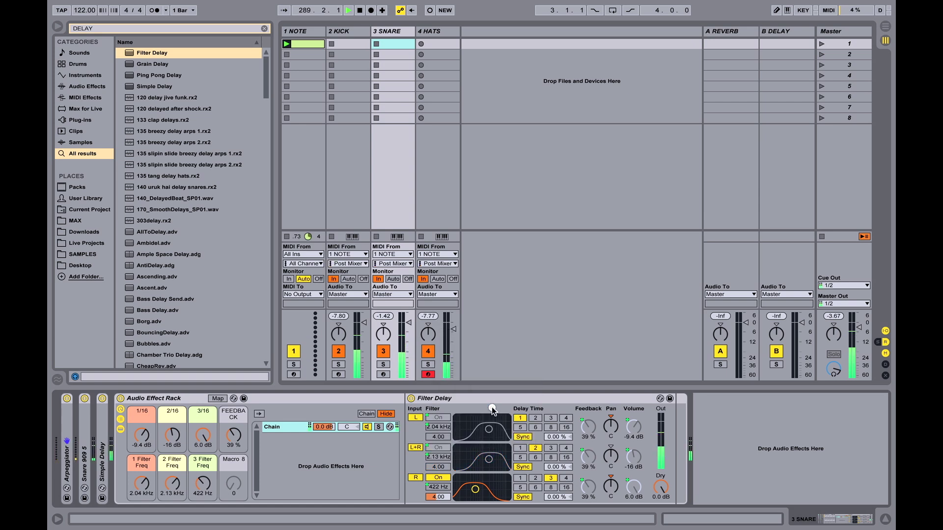
{"action": "right_click", "coordinate": [443, 480]}
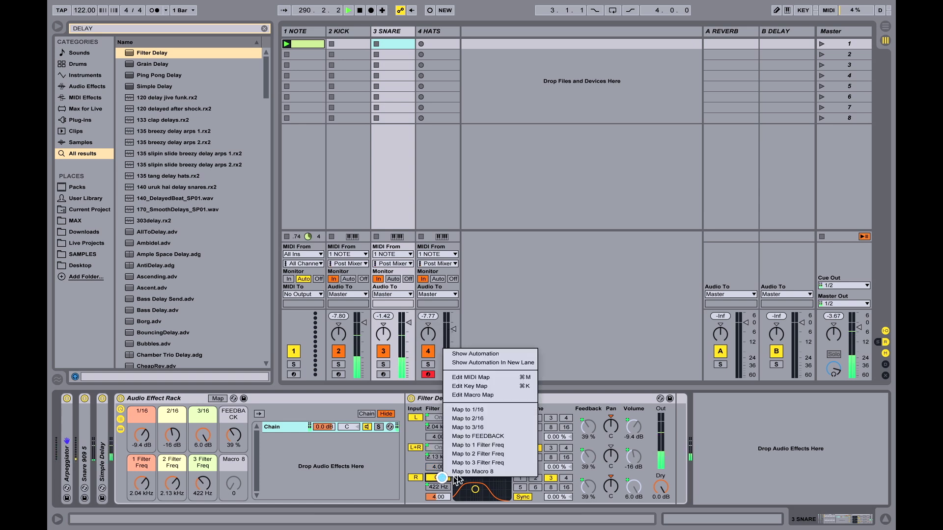
{"action": "left_click", "coordinate": [491, 438]}
Raise the FEEDBACK macro to 85 %.
{"action": "left_click", "coordinate": [232, 435]}
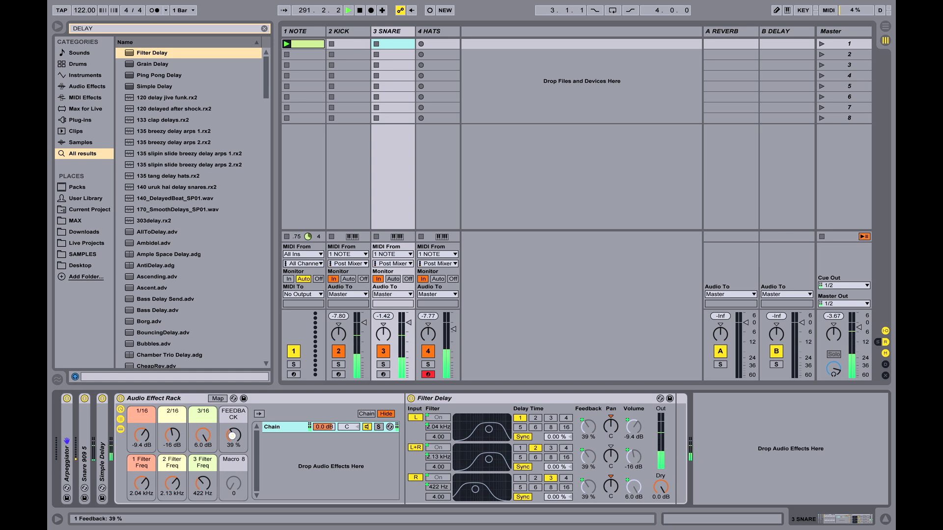
{"action": "left_click_drag", "start_coordinate": [232, 435], "coordinate": [232, 417]}
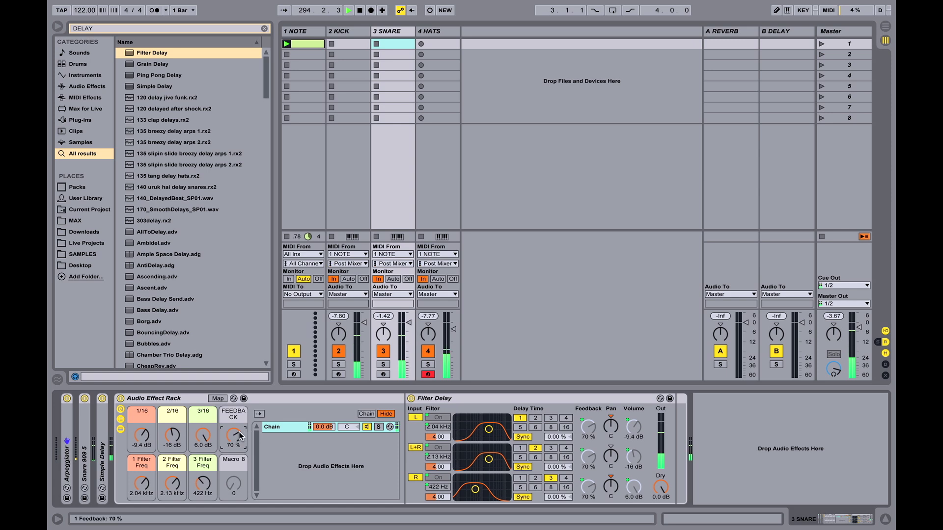
{"action": "left_click_drag", "start_coordinate": [235, 435], "coordinate": [236, 425]}
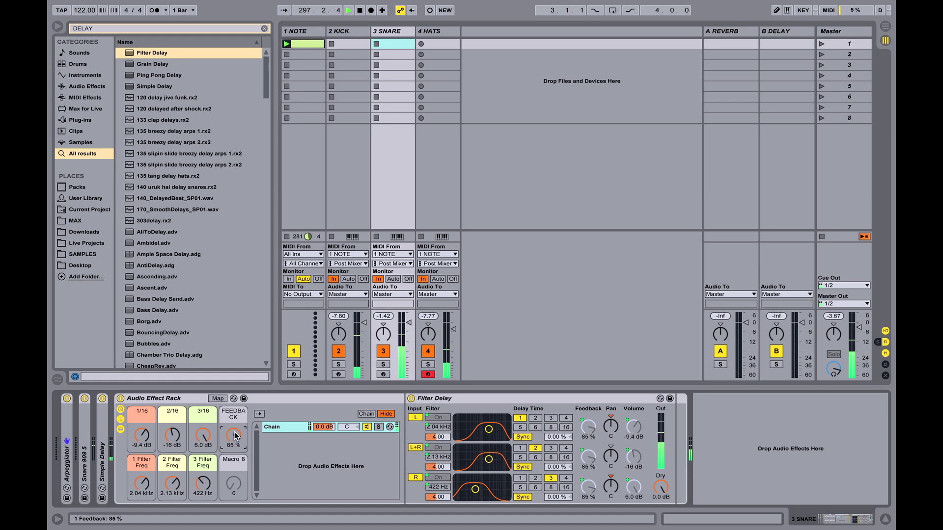
Show the rack's macro mappings and colour the FEEDBACK macro bright yellow.
{"action": "left_click", "coordinate": [219, 398]}
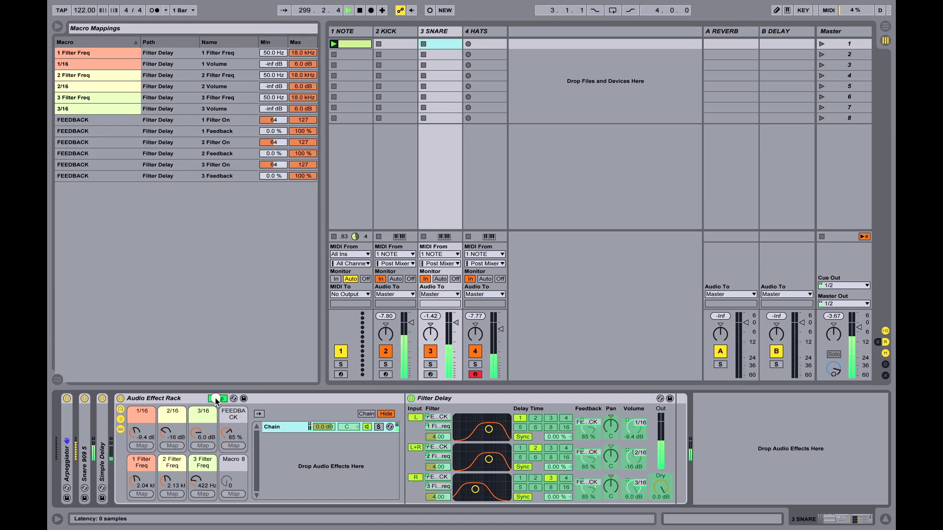
{"action": "right_click", "coordinate": [233, 419]}
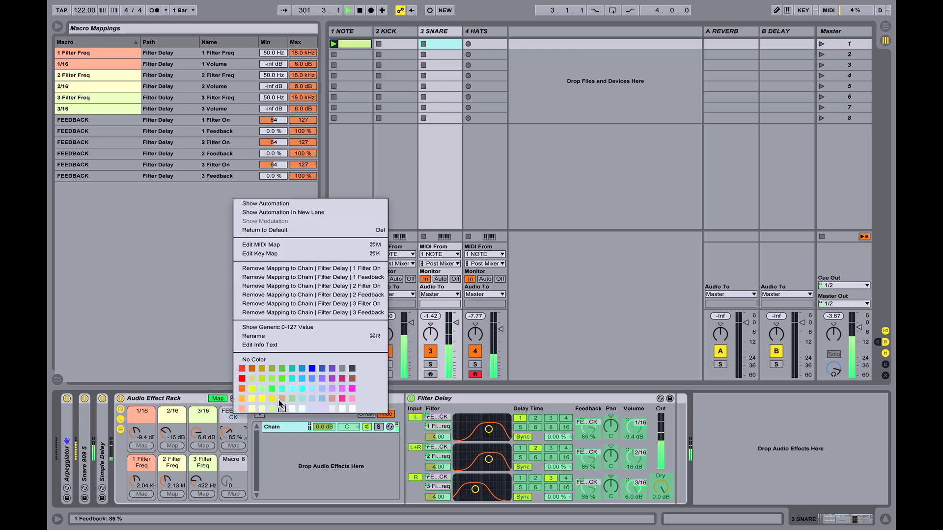
{"action": "left_click", "coordinate": [265, 397]}
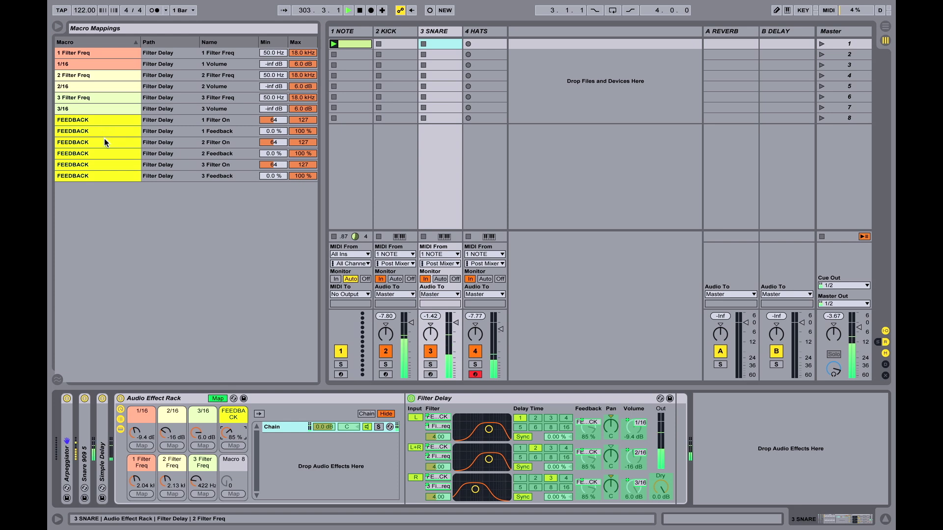
Set the minimum of the 3 Filter Freq, 2 Filter Freq and 1 Filter Freq macro mappings to 120 Hz.
{"action": "left_click", "coordinate": [271, 98]}
{"action": "type", "text": "1"}
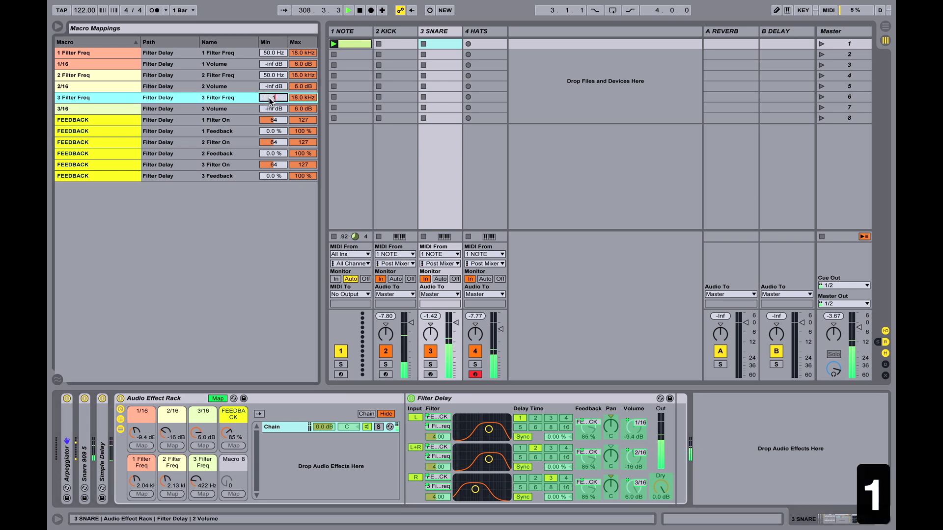
{"action": "type", "text": "20"}
{"action": "key", "text": "Return"}
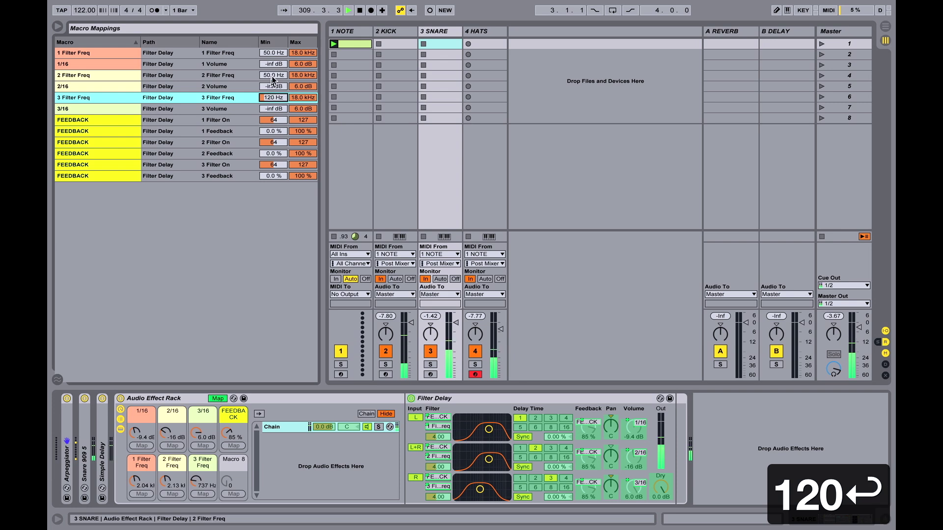
{"action": "left_click", "coordinate": [273, 75]}
{"action": "type", "text": "120"}
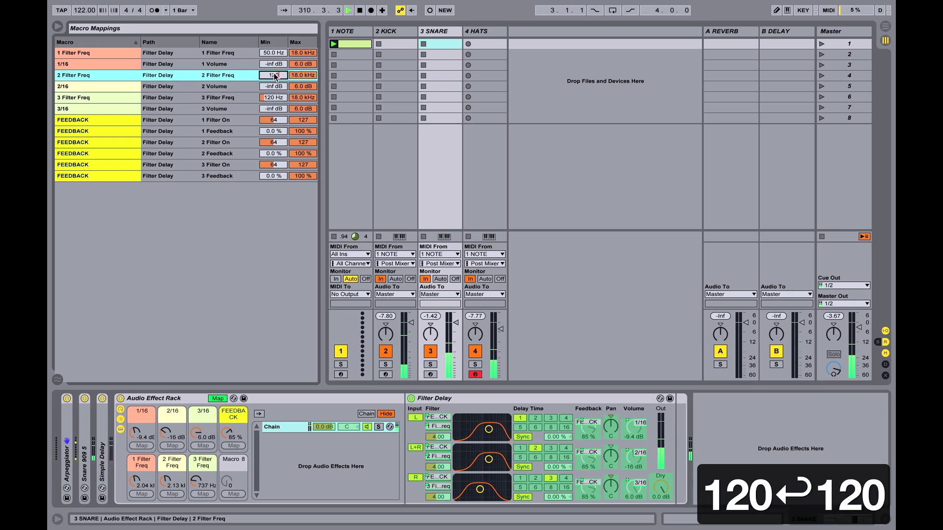
{"action": "key", "text": "Return"}
{"action": "left_click", "coordinate": [275, 54]}
{"action": "type", "text": "120"}
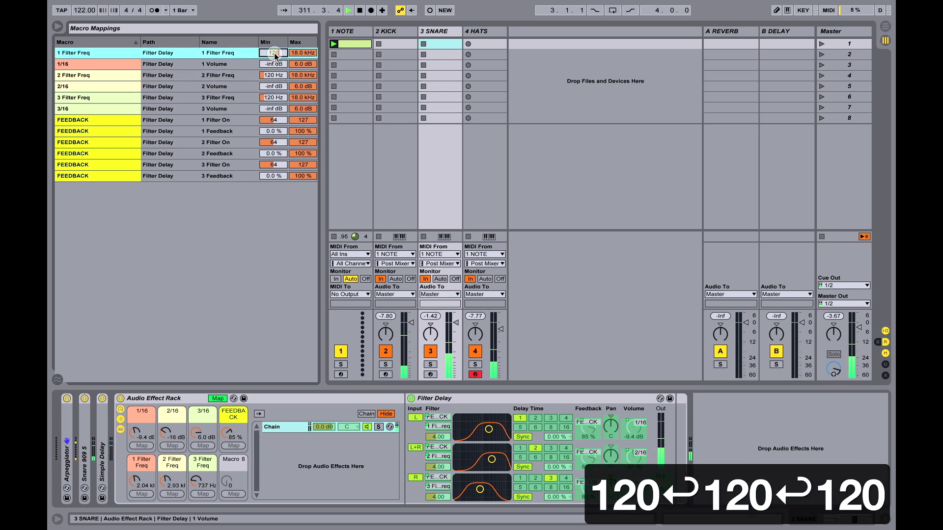
{"action": "key", "text": "Return"}
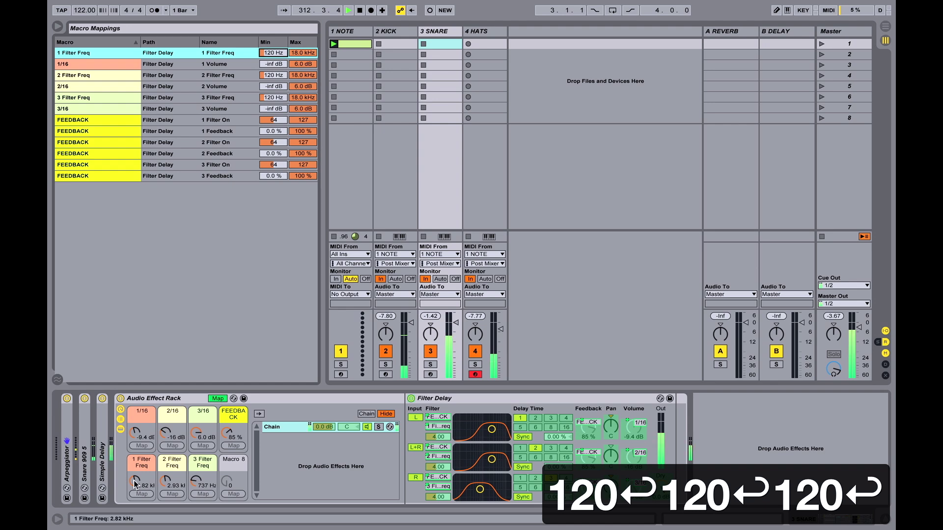
Lower the 1 Filter Freq macro to 120 Hz, leave macro mapping mode and sweep the macro back up to 1.98 kHz.
{"action": "left_click_drag", "start_coordinate": [135, 484], "coordinate": [135, 518]}
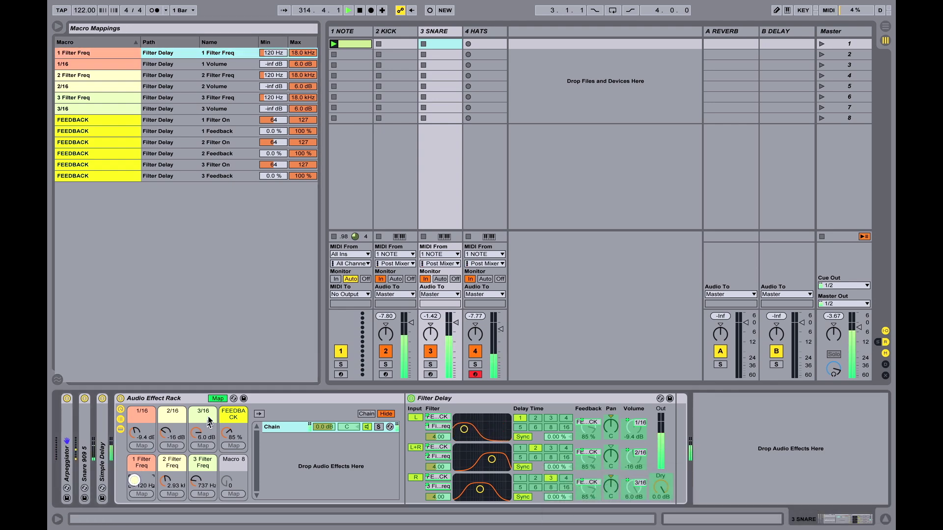
{"action": "left_click", "coordinate": [217, 399]}
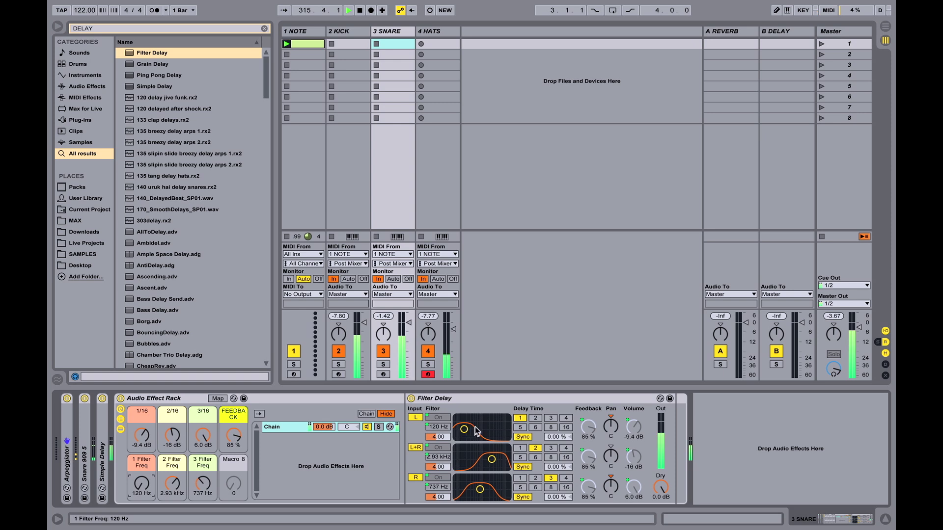
{"action": "left_click", "coordinate": [442, 430]}
{"action": "left_click_drag", "start_coordinate": [139, 493], "coordinate": [138, 490]}
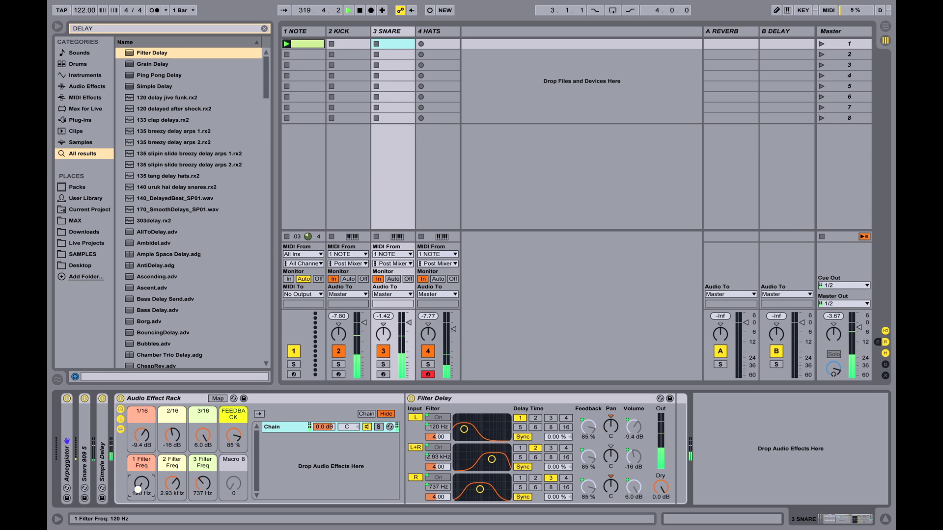
{"action": "left_click_drag", "start_coordinate": [138, 489], "coordinate": [138, 488]}
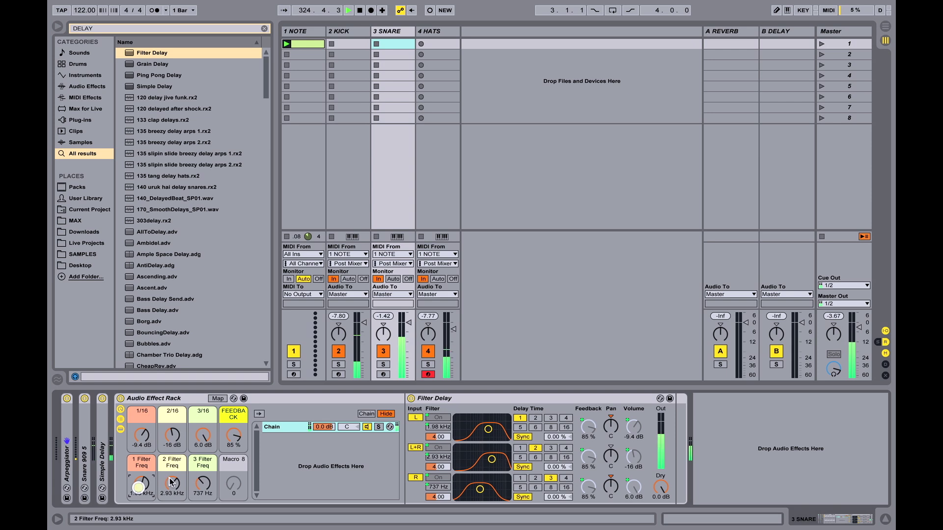
Invert the 1 Filter On mapping of the FEEDBACK macro by setting its minimum to 1 and its maximum to 0.
{"action": "left_click", "coordinate": [221, 399]}
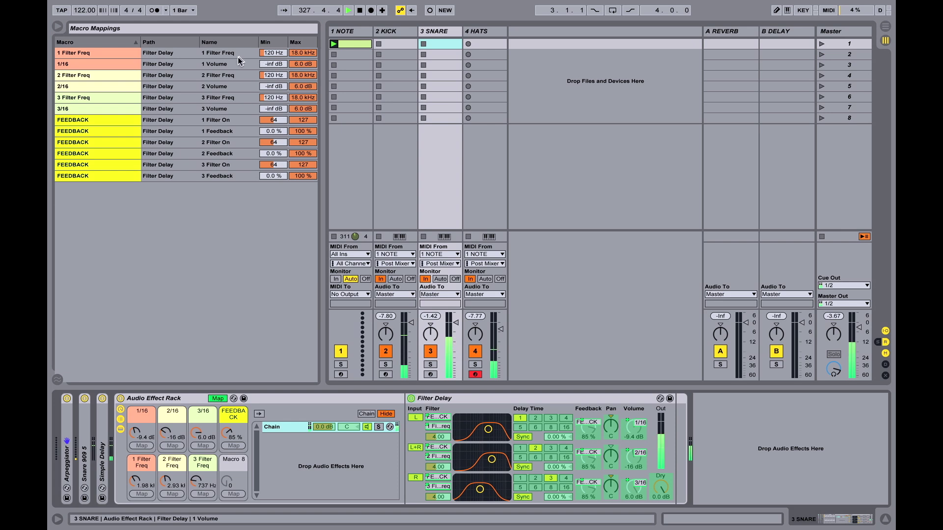
{"action": "left_click", "coordinate": [232, 120]}
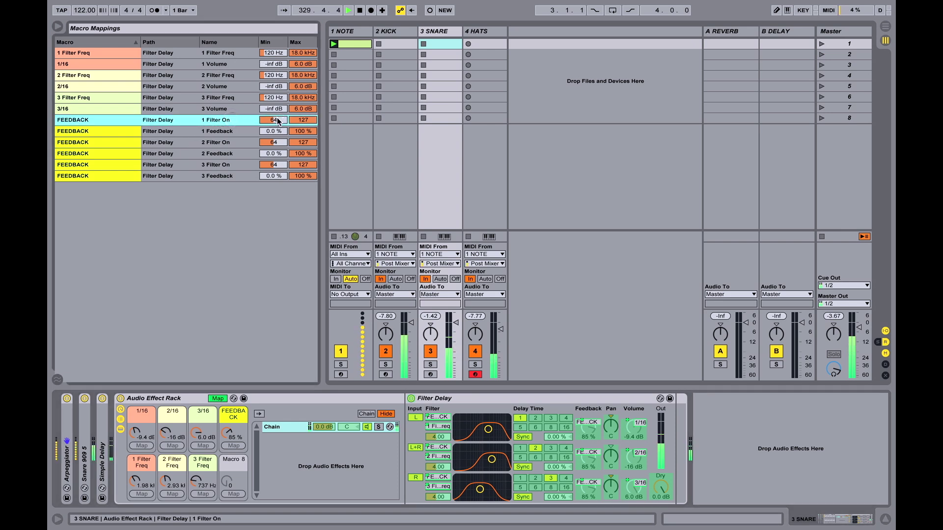
{"action": "type", "text": "1"}
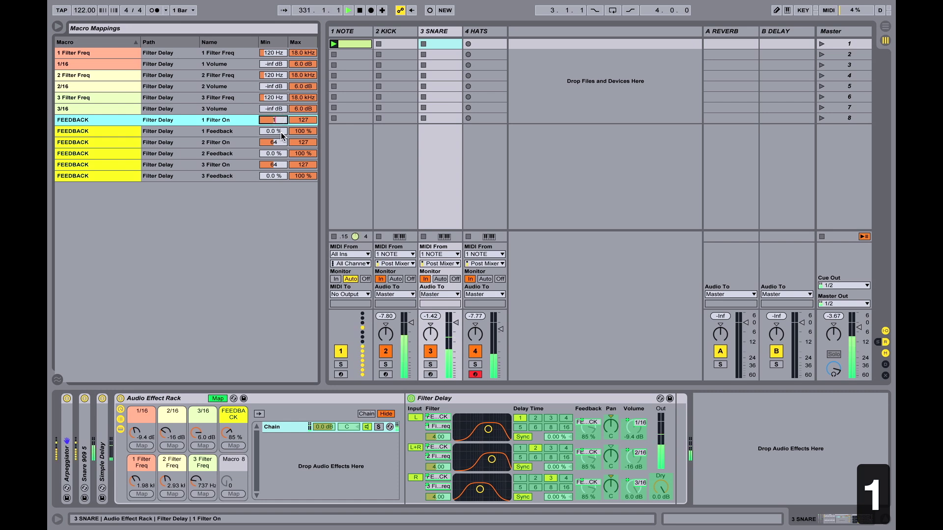
{"action": "key", "text": "Return"}
{"action": "left_click", "coordinate": [308, 120]}
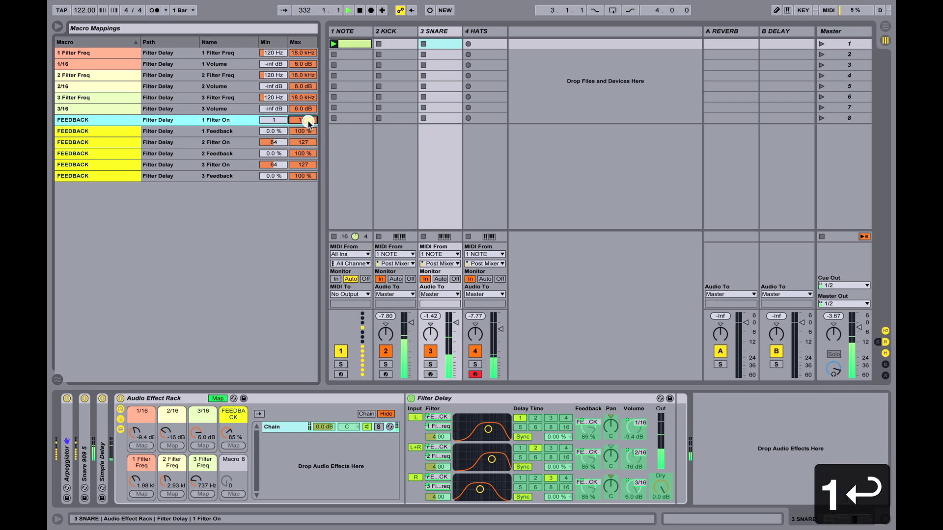
{"action": "type", "text": "0"}
{"action": "key", "text": "Return"}
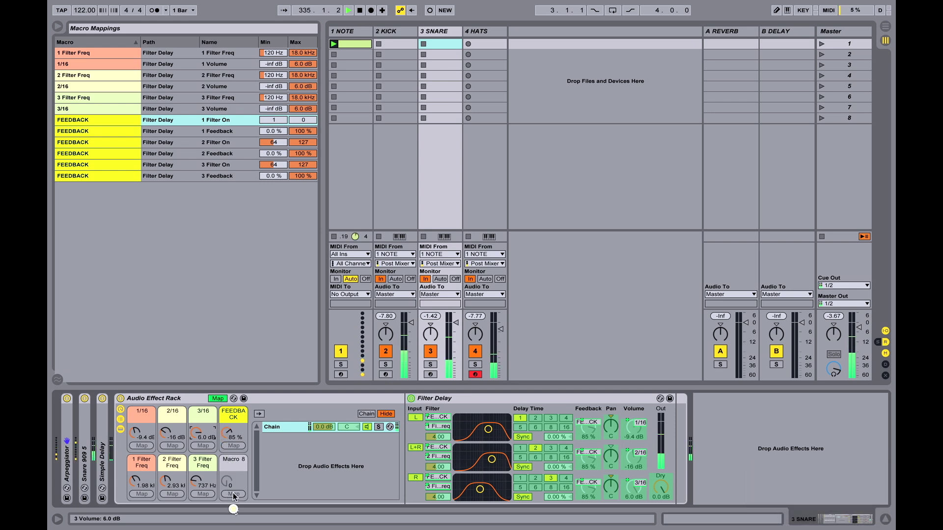
Sweep the FEEDBACK macro down to 0 % to test where the first delay line's filter switches.
{"action": "left_click_drag", "start_coordinate": [226, 435], "coordinate": [226, 436]}
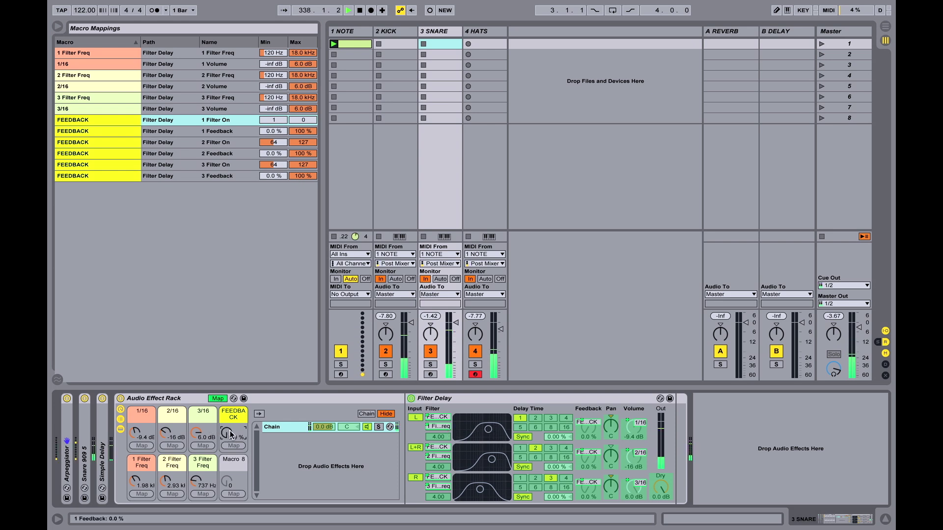
{"action": "left_click_drag", "start_coordinate": [230, 434], "coordinate": [229, 433]}
{"action": "left_click_drag", "start_coordinate": [229, 431], "coordinate": [230, 433]}
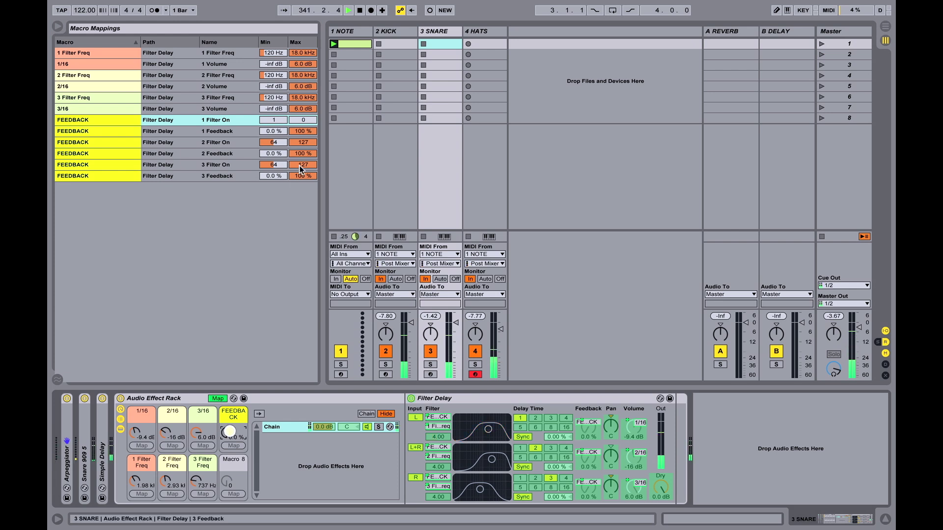
Try a minimum of 21 for the 1 Filter On mapping and test it with the FEEDBACK macro.
{"action": "left_click", "coordinate": [274, 120]}
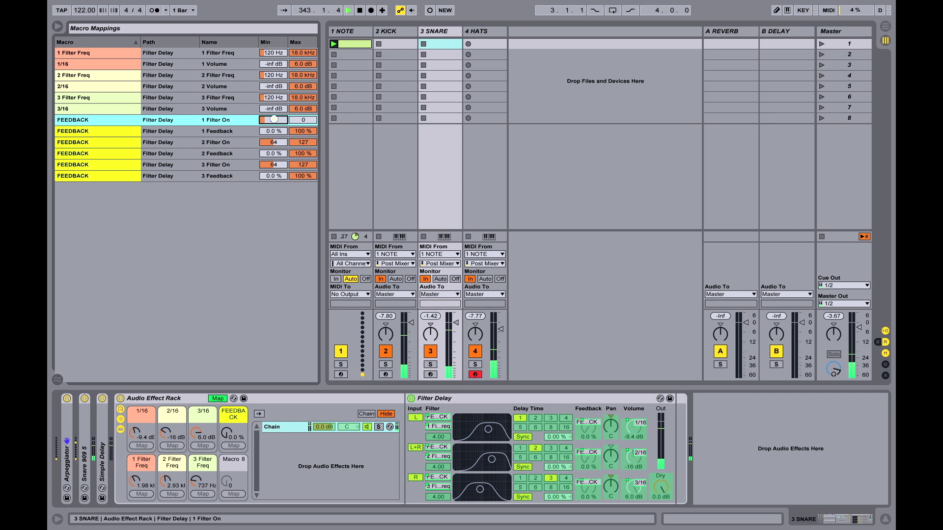
{"action": "left_click_drag", "start_coordinate": [274, 119], "coordinate": [252, 261]}
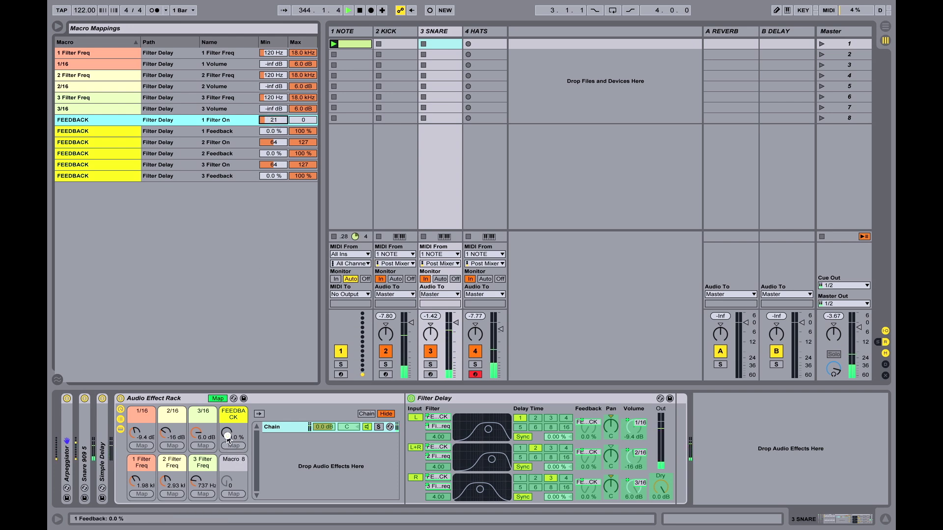
{"action": "left_click_drag", "start_coordinate": [227, 434], "coordinate": [227, 440]}
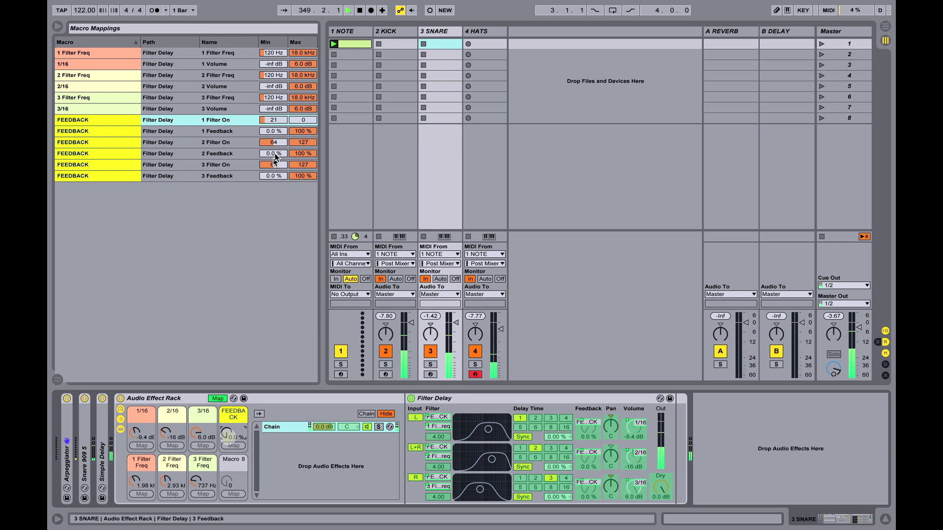
Set the minimum of the 1 Filter On and 2 Filter On mappings to 30, and the 2 Filter On maximum to 0.
{"action": "left_click", "coordinate": [277, 123]}
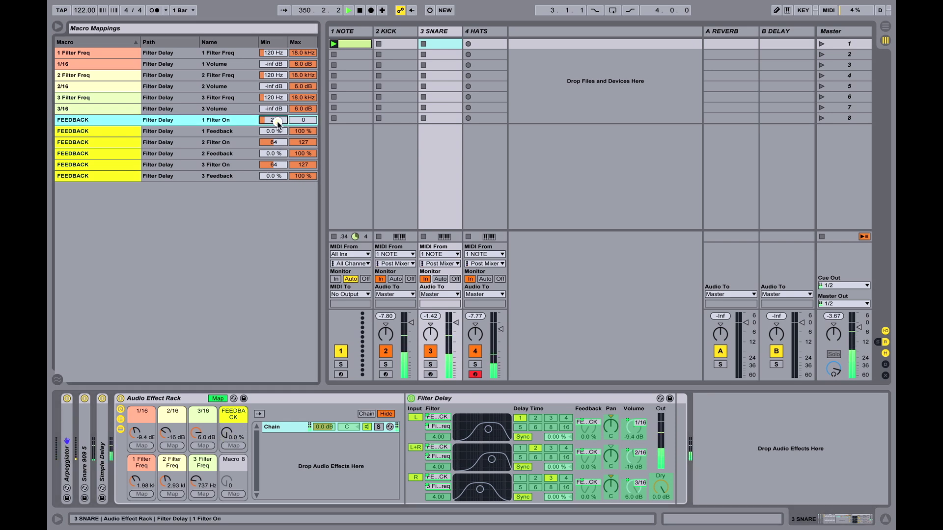
{"action": "type", "text": "30"}
{"action": "key", "text": "Return"}
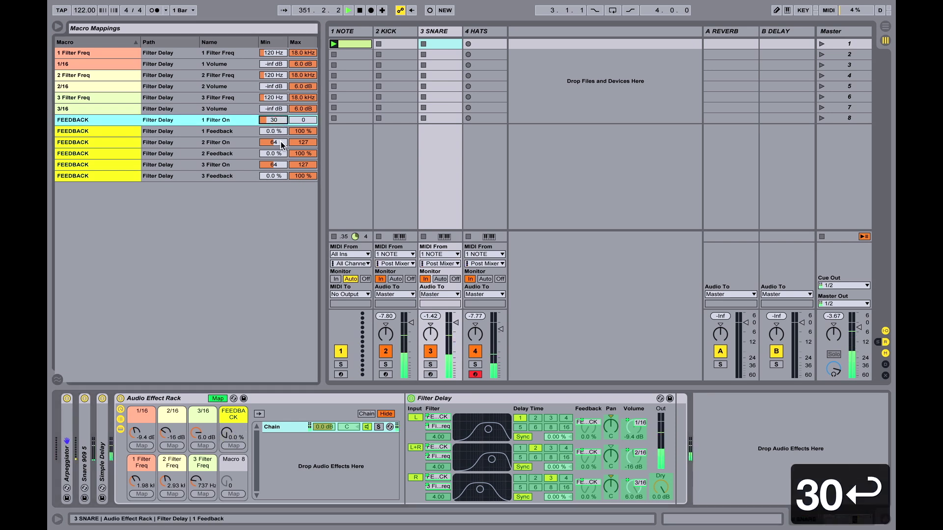
{"action": "left_click", "coordinate": [282, 143]}
{"action": "type", "text": "30"}
{"action": "key", "text": "Return"}
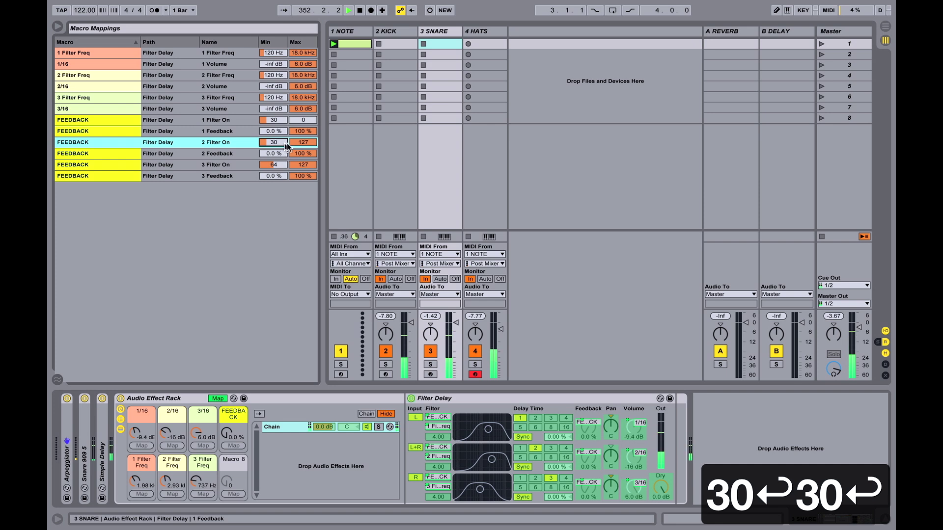
{"action": "left_click_drag", "start_coordinate": [301, 142], "coordinate": [296, 182]}
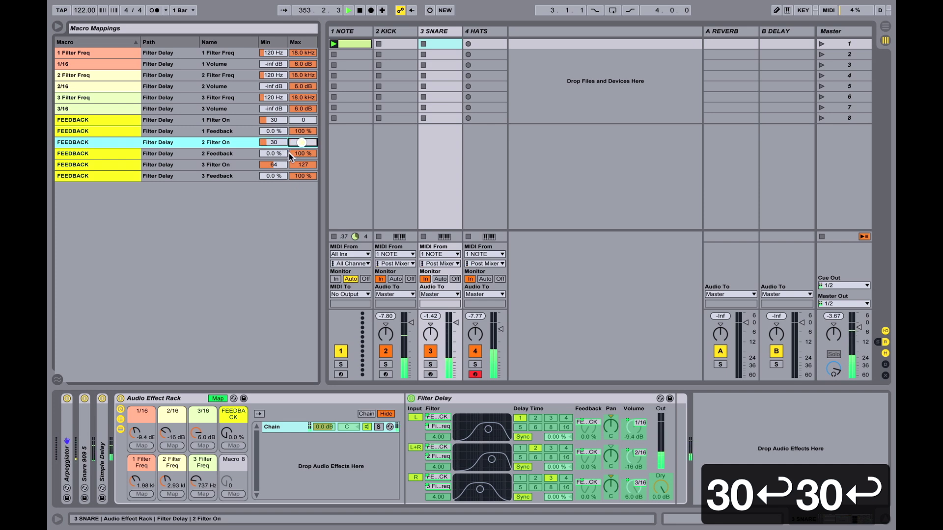
Set the 3 Filter On mapping's minimum to 30 and its maximum to 0.
{"action": "left_click", "coordinate": [278, 164]}
{"action": "type", "text": "30"}
{"action": "key", "text": "Return"}
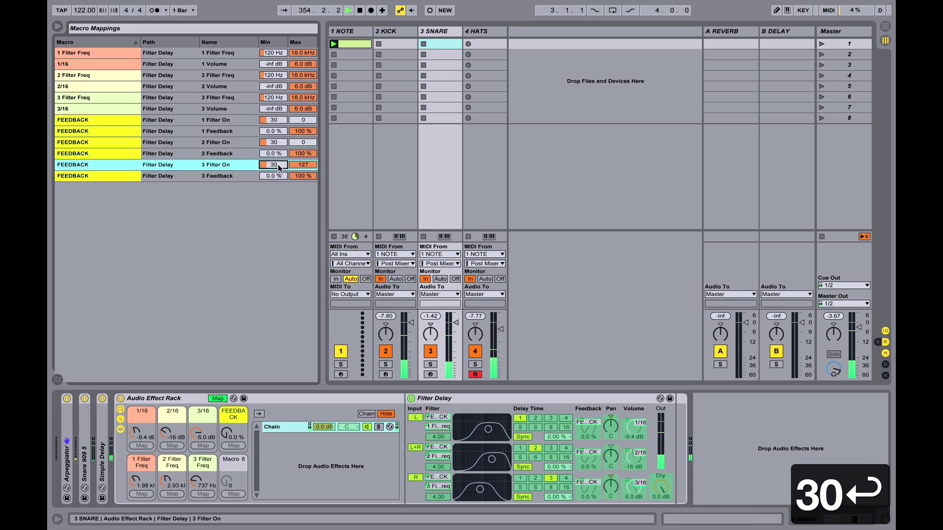
{"action": "type", "text": "0"}
{"action": "key", "text": "Return"}
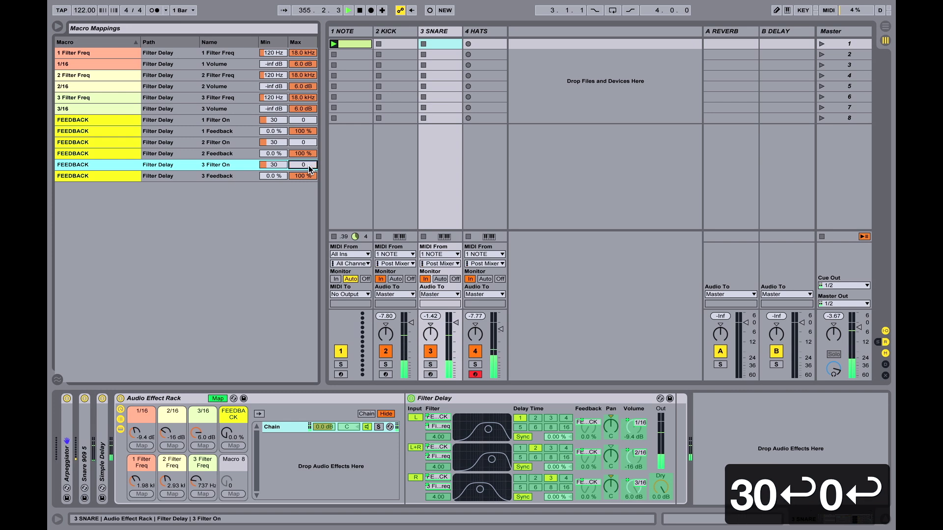
Leave macro mapping mode and test the FEEDBACK macro between high and low settings, ending at 46 %.
{"action": "mouse_move", "coordinate": [227, 432]}
{"action": "left_mouse_down"}
{"action": "mouse_move", "coordinate": [228, 413]}
{"action": "mouse_move", "coordinate": [234, 433]}
{"action": "left_mouse_up"}
{"action": "left_click", "coordinate": [216, 397]}
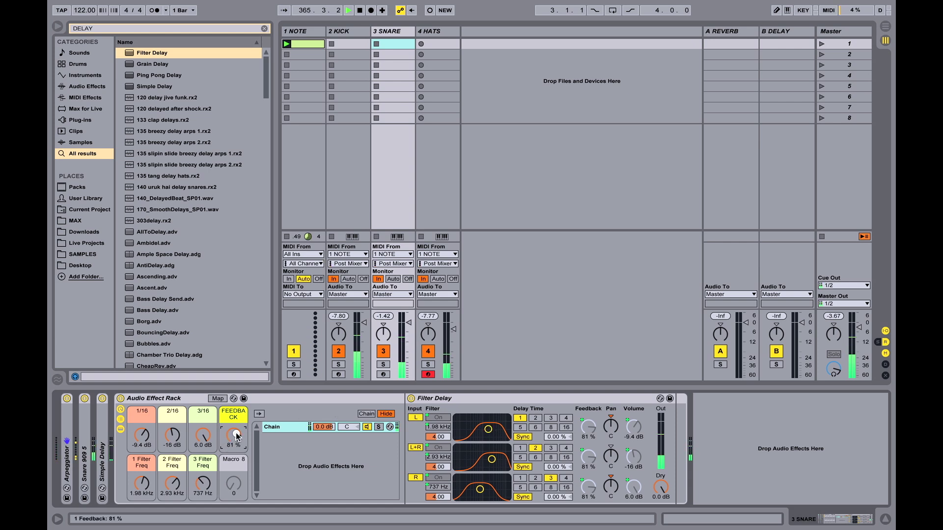
{"action": "left_click_drag", "start_coordinate": [236, 435], "coordinate": [236, 474]}
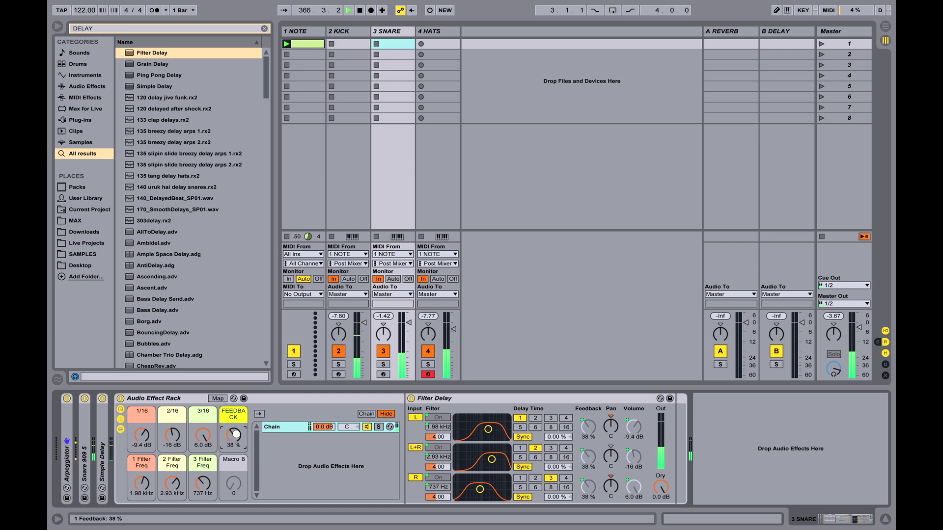
{"action": "left_click_drag", "start_coordinate": [236, 434], "coordinate": [236, 441]}
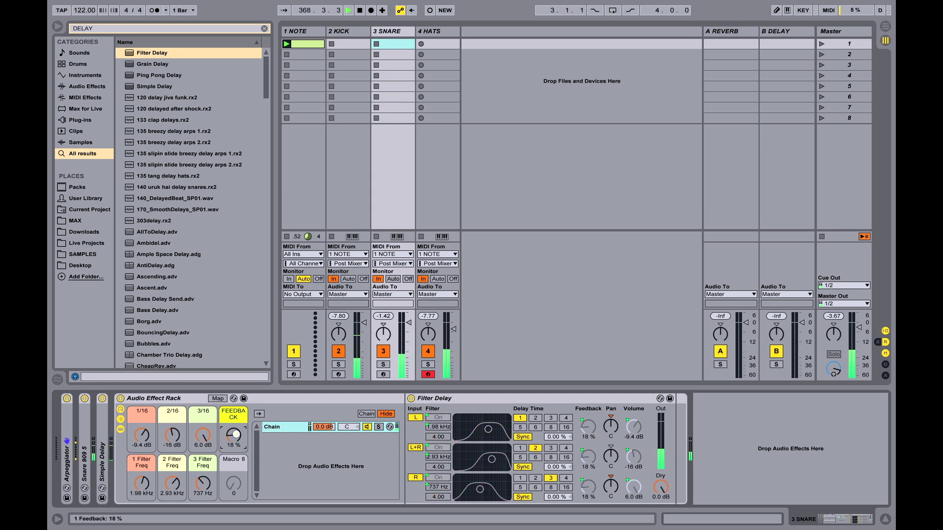
{"action": "left_click_drag", "start_coordinate": [236, 434], "coordinate": [236, 417]}
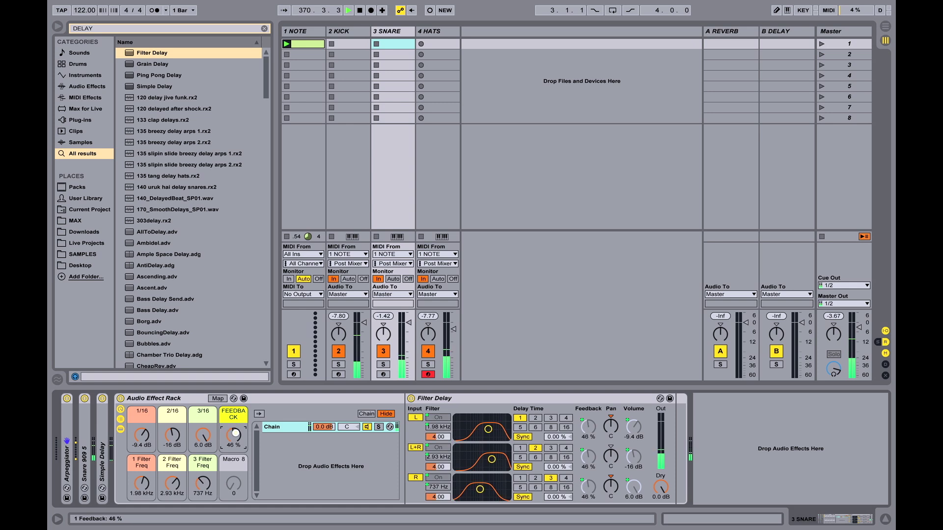
Map the filter width of the L, L+R and R delay lines to the FEEDBACK macro.
{"action": "right_click", "coordinate": [444, 435]}
{"action": "left_click", "coordinate": [499, 392]}
{"action": "right_click", "coordinate": [440, 469]}
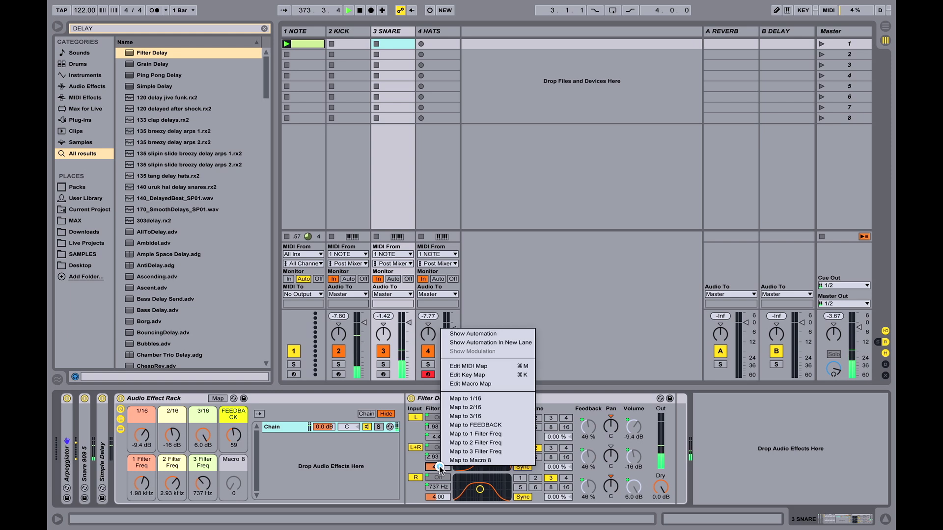
{"action": "left_click", "coordinate": [493, 426]}
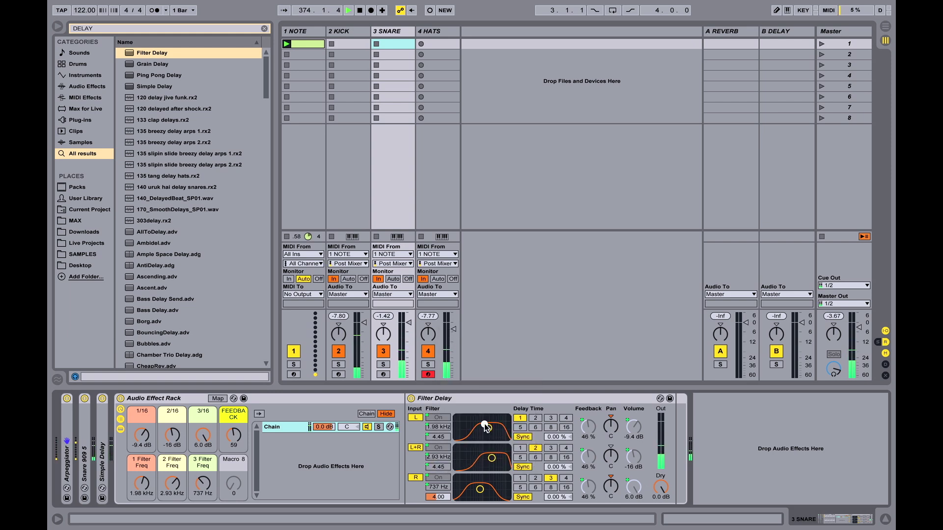
{"action": "right_click", "coordinate": [441, 497]}
{"action": "left_click", "coordinate": [488, 464]}
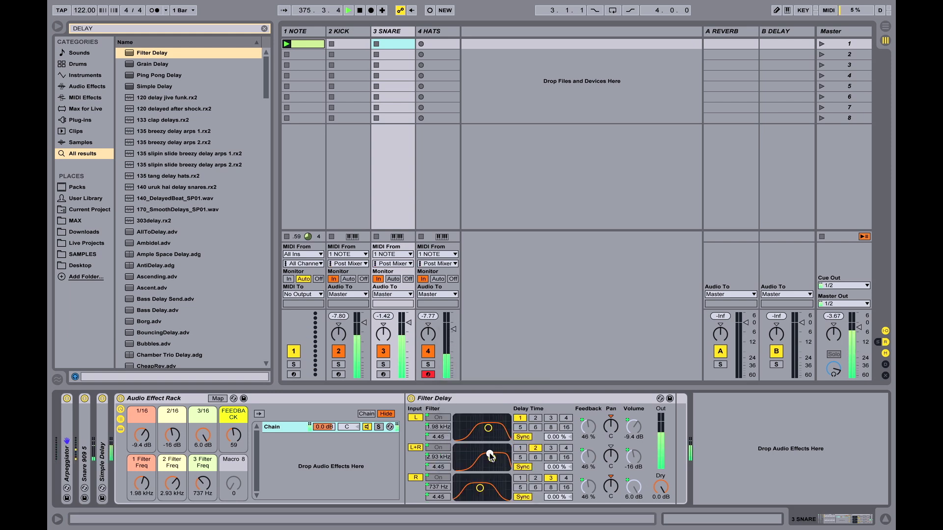
Raise the FEEDBACK macro to 79, show the macro mappings and set the 3 Filter Width minimum to 4.00.
{"action": "mouse_move", "coordinate": [232, 437]}
{"action": "left_mouse_down"}
{"action": "mouse_move", "coordinate": [232, 415]}
{"action": "mouse_move", "coordinate": [234, 466]}
{"action": "mouse_move", "coordinate": [235, 424]}
{"action": "left_mouse_up"}
{"action": "left_click", "coordinate": [219, 399]}
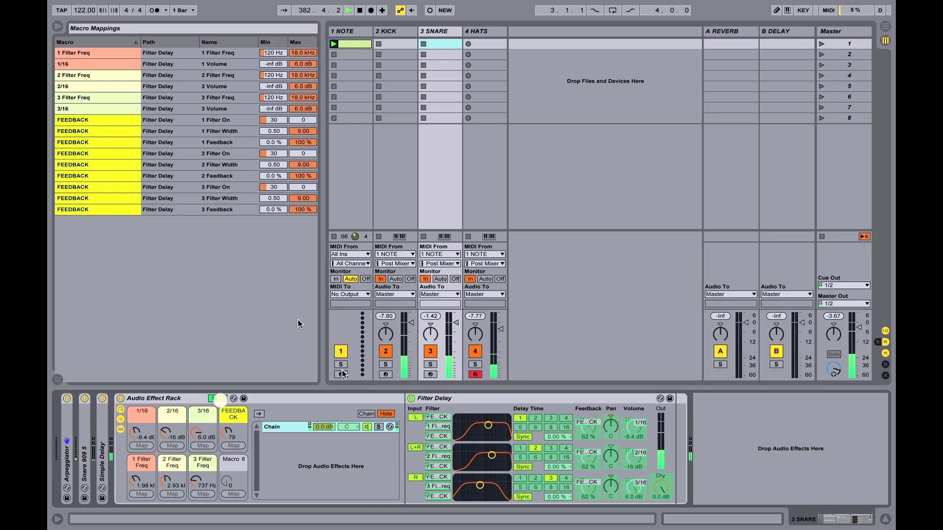
{"action": "left_click", "coordinate": [279, 198]}
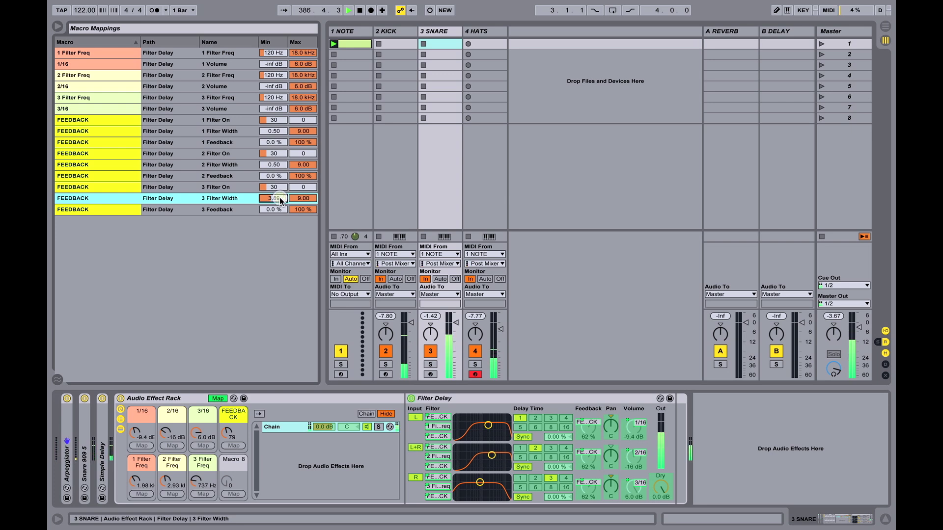
{"action": "type", "text": "4"}
{"action": "key", "text": "Return"}
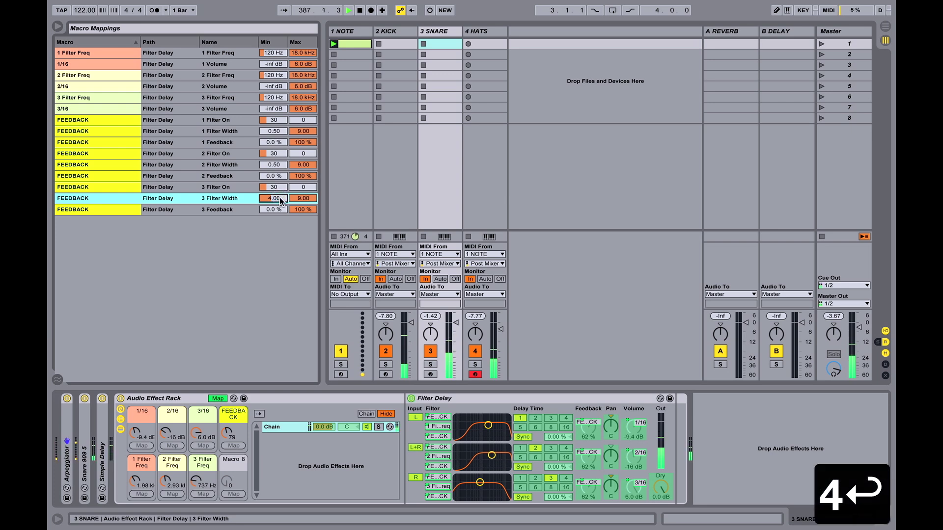
Set the minimum of the 2 Filter Width and 1 Filter Width mappings to 4.00.
{"action": "left_click", "coordinate": [276, 162]}
{"action": "type", "text": "4"}
{"action": "key", "text": "Return"}
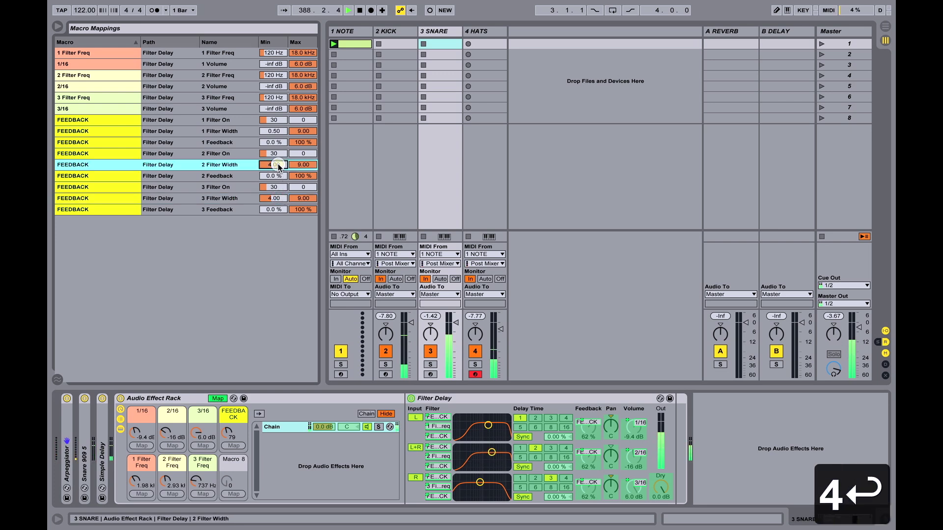
{"action": "left_click", "coordinate": [280, 131]}
{"action": "type", "text": "4"}
{"action": "key", "text": "Return"}
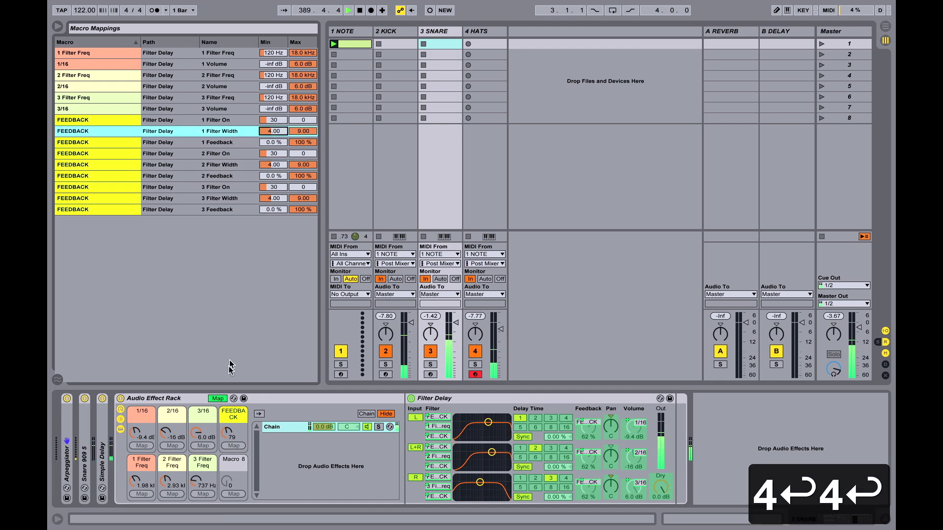
Test the FEEDBACK macro at 99 outside mapping mode, and reset the minimums of all three Filter Width mappings to 0.50.
{"action": "left_click", "coordinate": [218, 398]}
{"action": "mouse_move", "coordinate": [230, 433]}
{"action": "left_mouse_down"}
{"action": "mouse_move", "coordinate": [230, 450]}
{"action": "mouse_move", "coordinate": [230, 432]}
{"action": "left_mouse_up"}
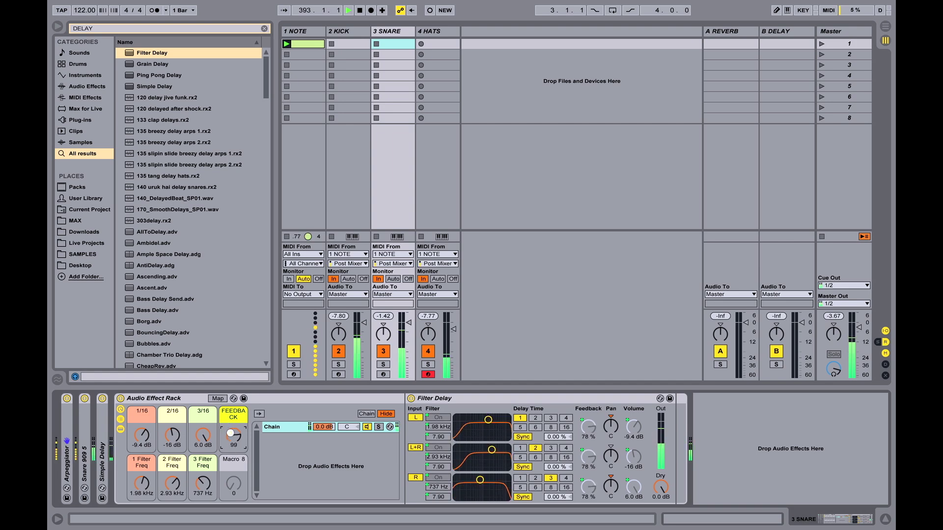
{"action": "left_click", "coordinate": [218, 399]}
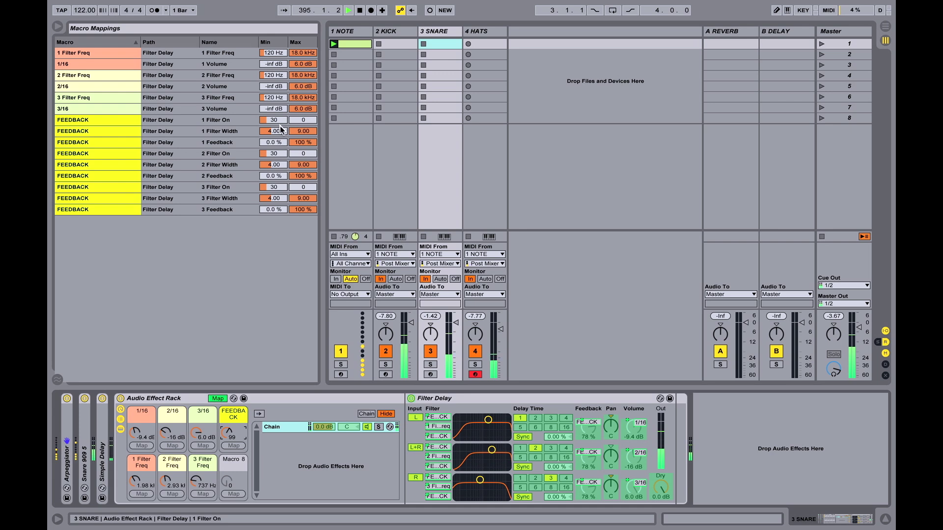
{"action": "left_click_drag", "start_coordinate": [281, 129], "coordinate": [279, 129]}
{"action": "left_click_drag", "start_coordinate": [276, 165], "coordinate": [301, 199]}
Set the maximum of the 3, 2 and 1 Filter Width mappings to 6.00.
{"action": "left_click", "coordinate": [301, 199]}
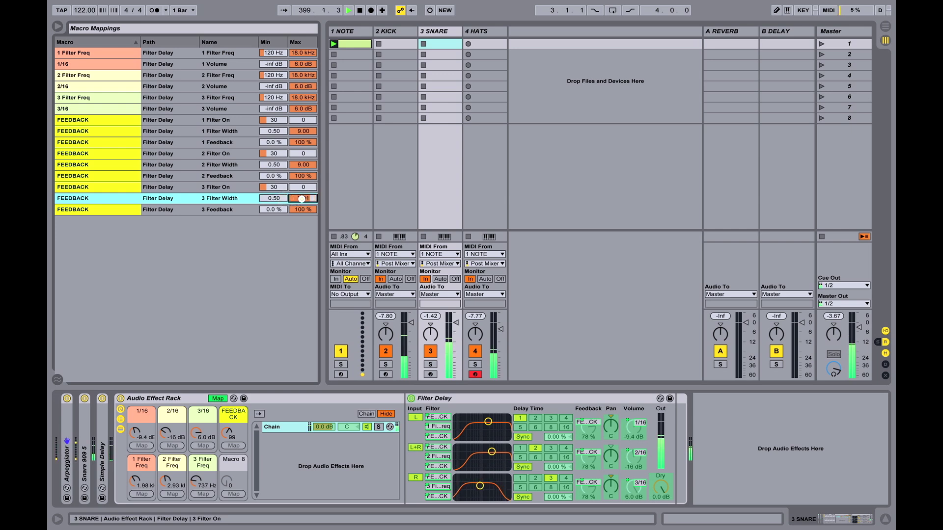
{"action": "type", "text": "6"}
{"action": "key", "text": "Return"}
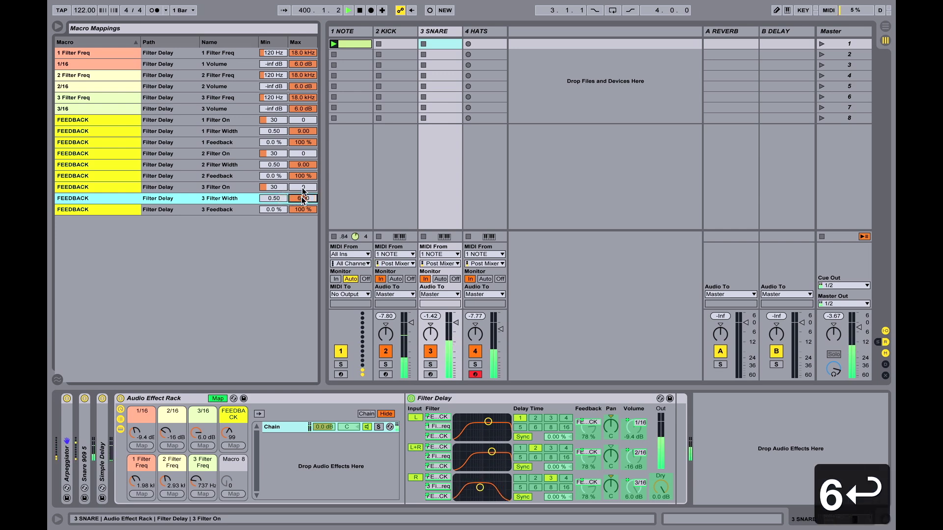
{"action": "left_click", "coordinate": [305, 164]}
{"action": "type", "text": "6"}
{"action": "key", "text": "Return"}
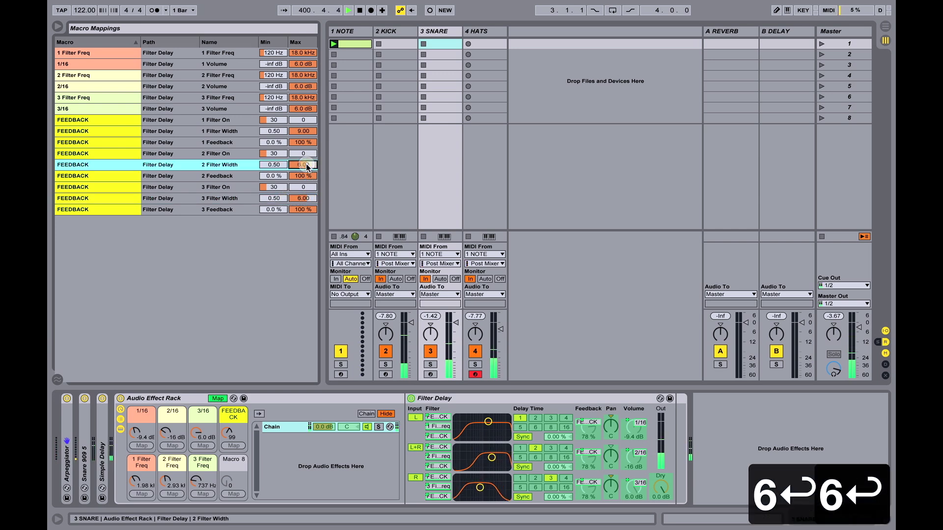
{"action": "left_click", "coordinate": [307, 130]}
{"action": "type", "text": "6"}
{"action": "key", "text": "Return"}
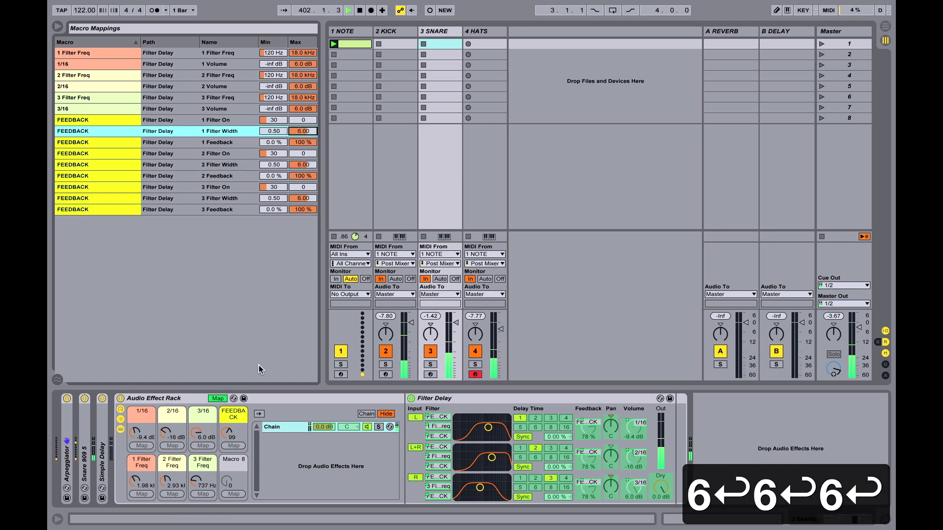
Leave mapping mode, raise FEEDBACK to 126 and set the filter frequency macros 1, 2 and 3 to 971 Hz, 797 Hz and 1.50 kHz.
{"action": "left_click", "coordinate": [217, 398]}
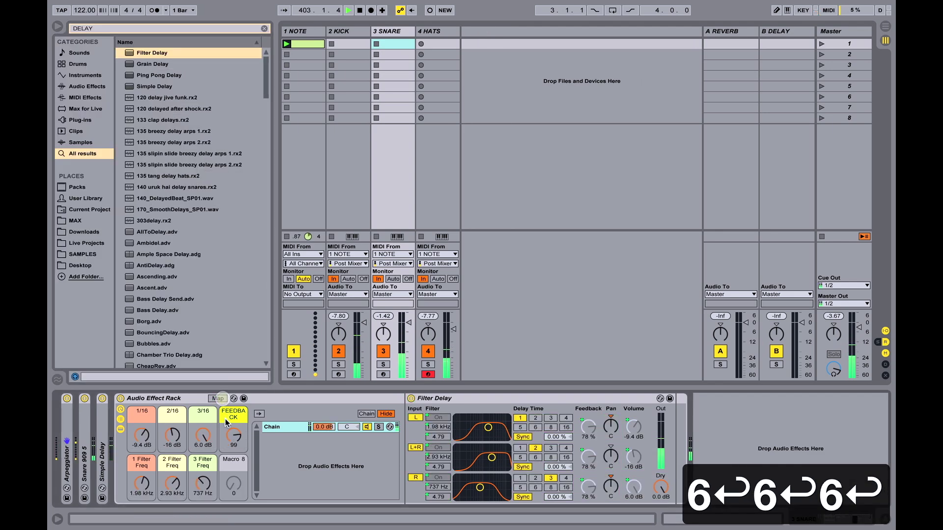
{"action": "mouse_move", "coordinate": [234, 436]}
{"action": "left_mouse_down"}
{"action": "mouse_move", "coordinate": [233, 422]}
{"action": "mouse_move", "coordinate": [234, 434]}
{"action": "left_mouse_up"}
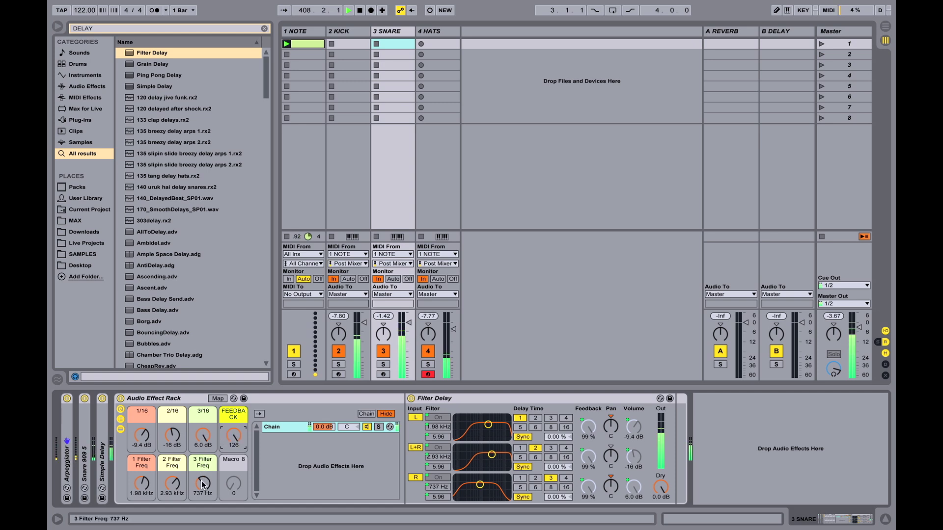
{"action": "left_click_drag", "start_coordinate": [202, 481], "coordinate": [144, 491]}
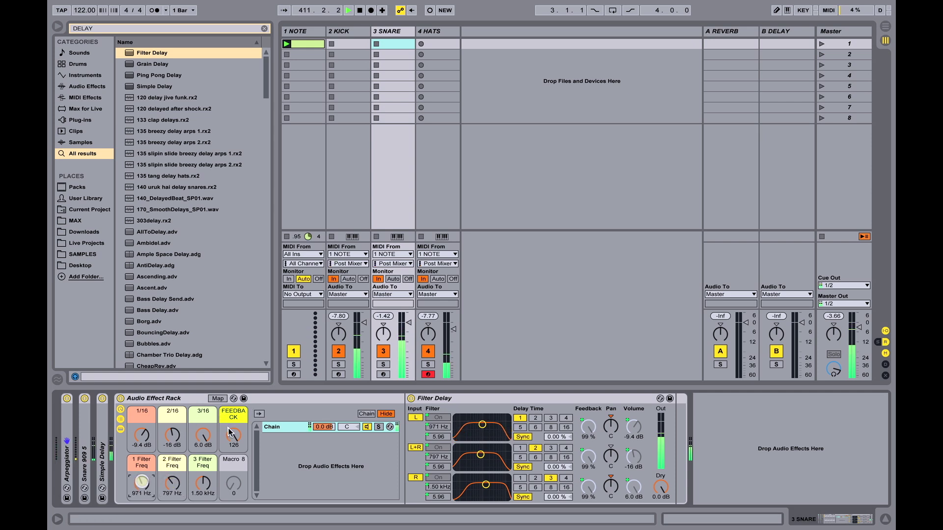
Sweep the FEEDBACK macro up to 127 and down to 0, and select Macro 8.
{"action": "left_click_drag", "start_coordinate": [234, 436], "coordinate": [234, 398]}
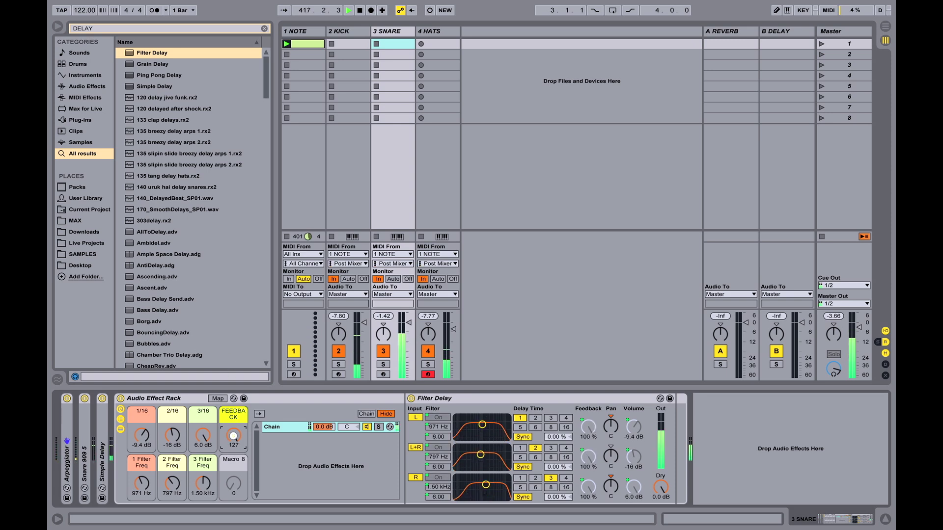
{"action": "mouse_move", "coordinate": [233, 436]}
{"action": "left_mouse_down"}
{"action": "mouse_move", "coordinate": [234, 463]}
{"action": "mouse_move", "coordinate": [234, 445]}
{"action": "left_mouse_up"}
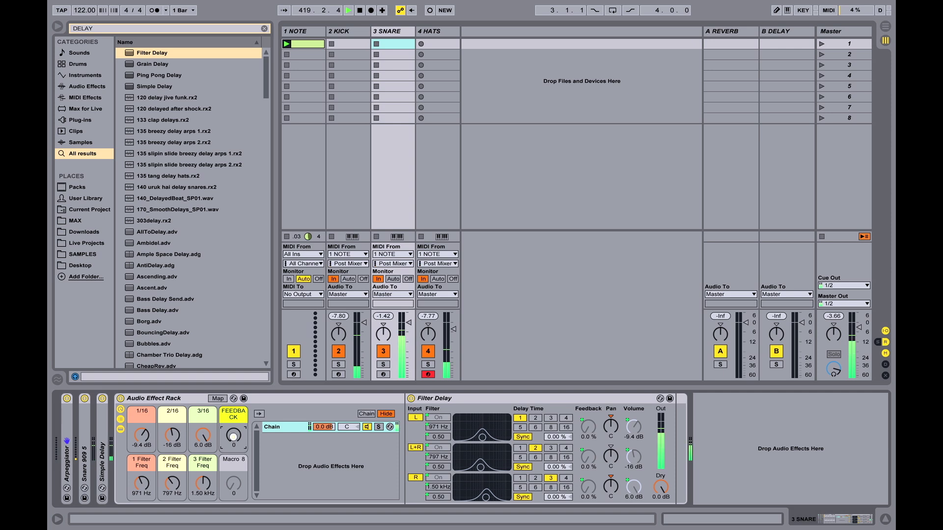
{"action": "left_click", "coordinate": [231, 466]}
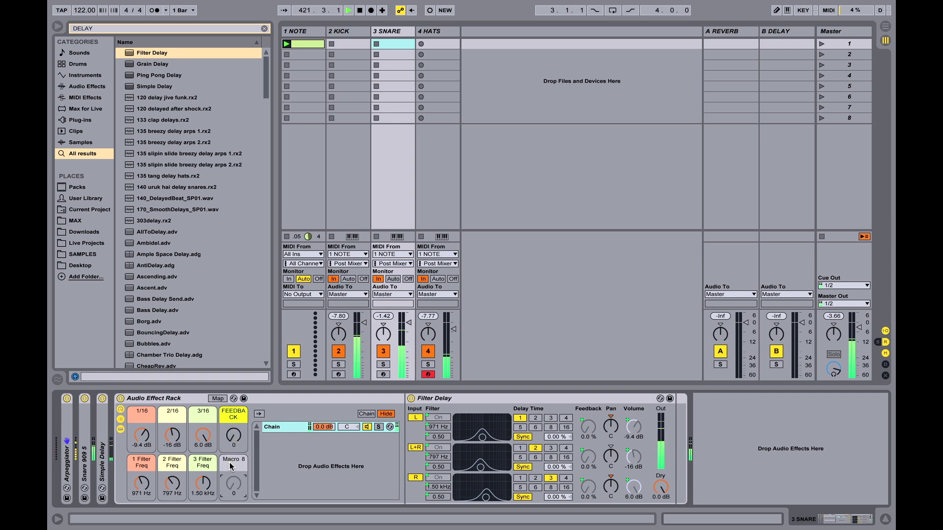
Search the browser for SATURA and add the Saturator after Filter Delay on the snare track.
{"action": "left_click", "coordinate": [266, 28]}
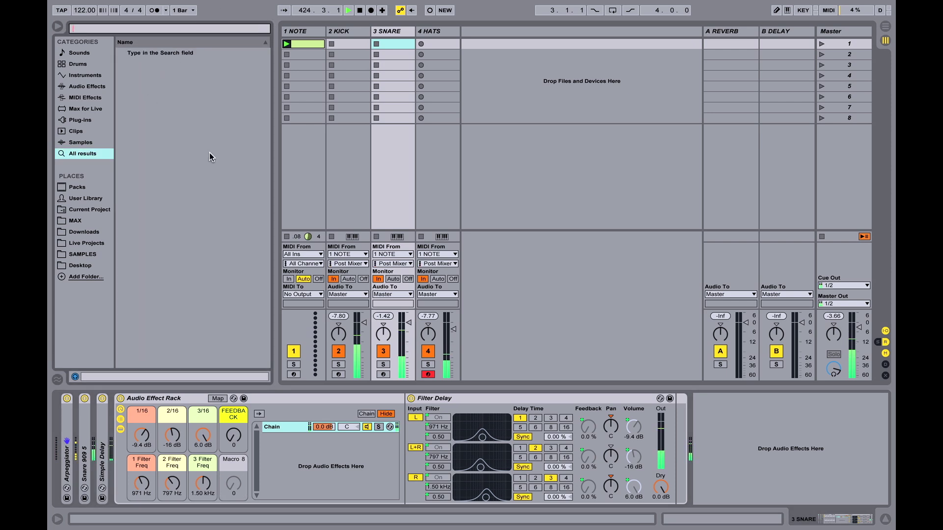
{"action": "key", "text": "ctrl+alt+b"}
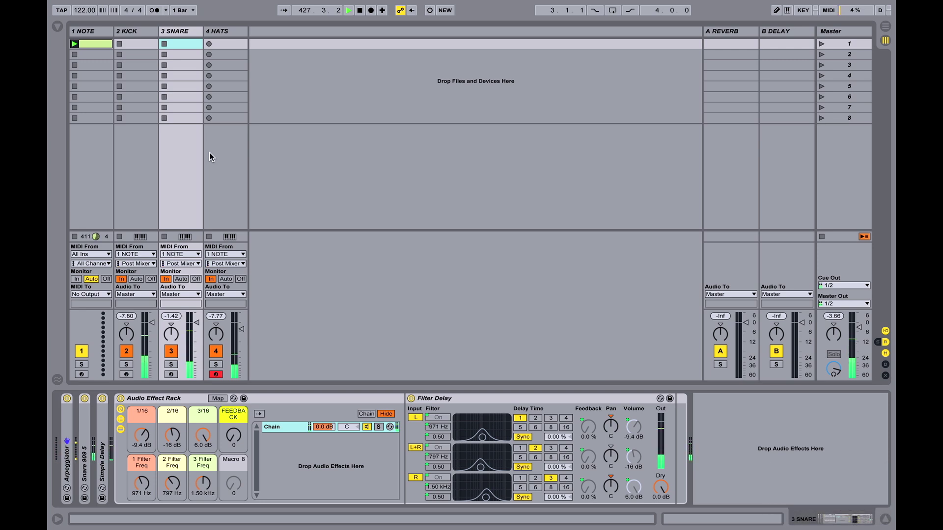
{"action": "key", "text": "super+f"}
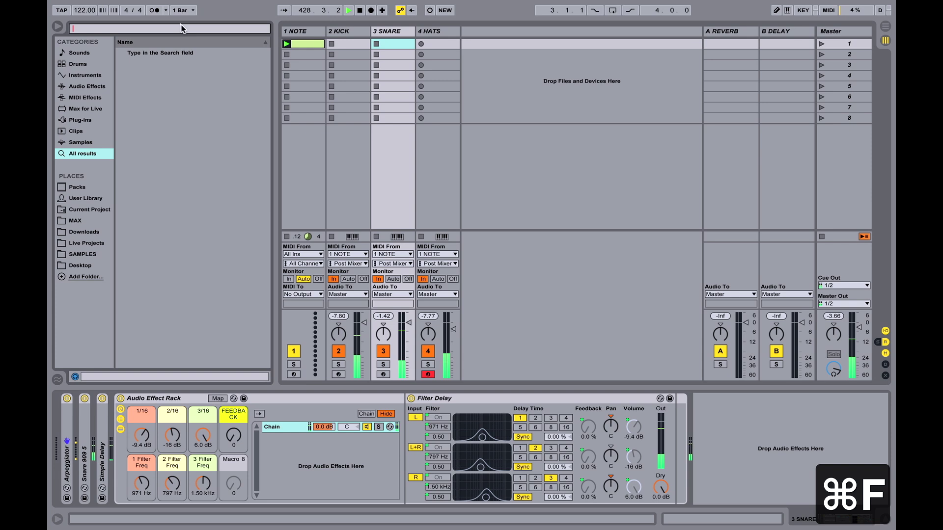
{"action": "type", "text": "SATURA"}
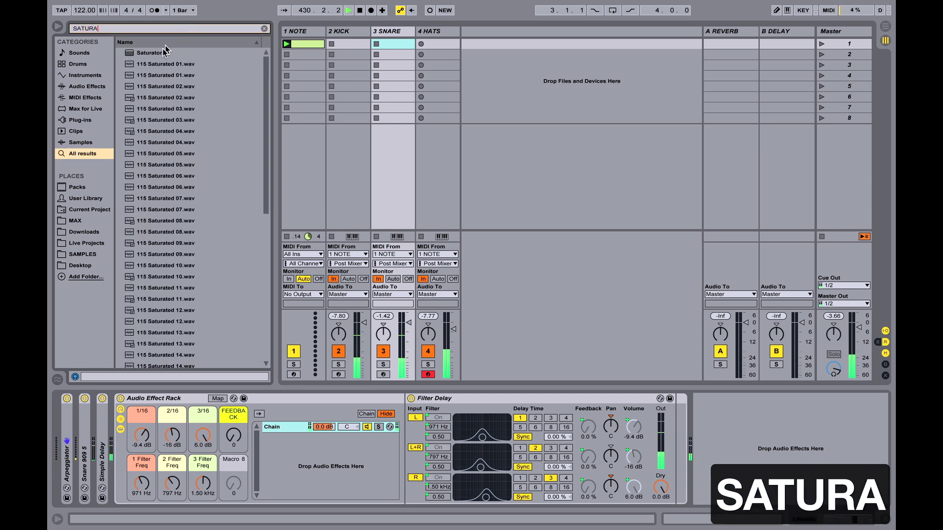
{"action": "left_click", "coordinate": [151, 51]}
{"action": "left_click_drag", "start_coordinate": [271, 386], "coordinate": [741, 464]}
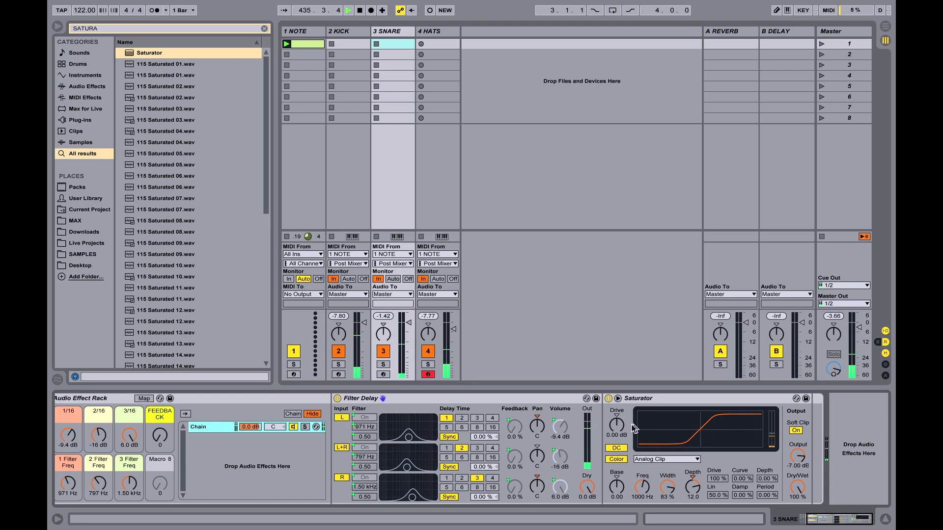
Raise the Saturator's Drive to 16.6 dB and set its curve type to Medium Curve.
{"action": "left_click", "coordinate": [617, 427]}
{"action": "left_click_drag", "start_coordinate": [617, 426], "coordinate": [618, 393]}
{"action": "left_click", "coordinate": [663, 459]}
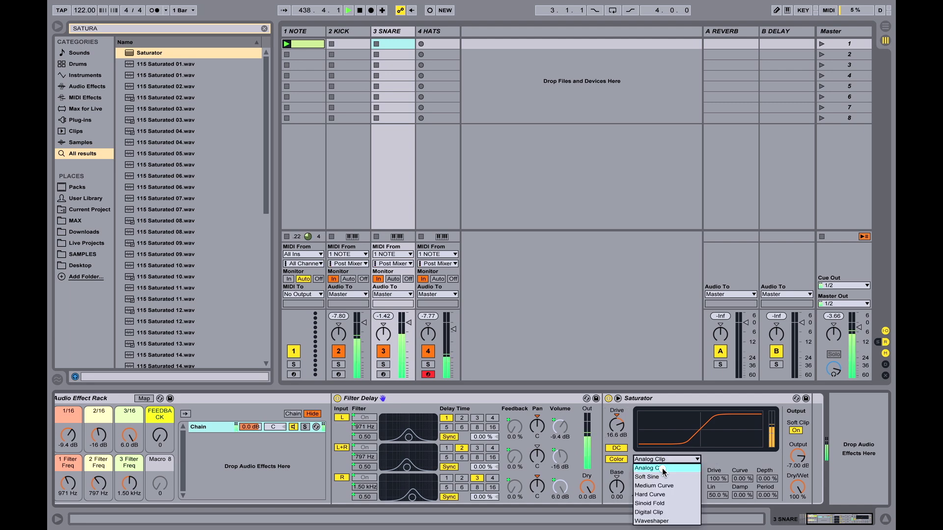
{"action": "left_click", "coordinate": [662, 485]}
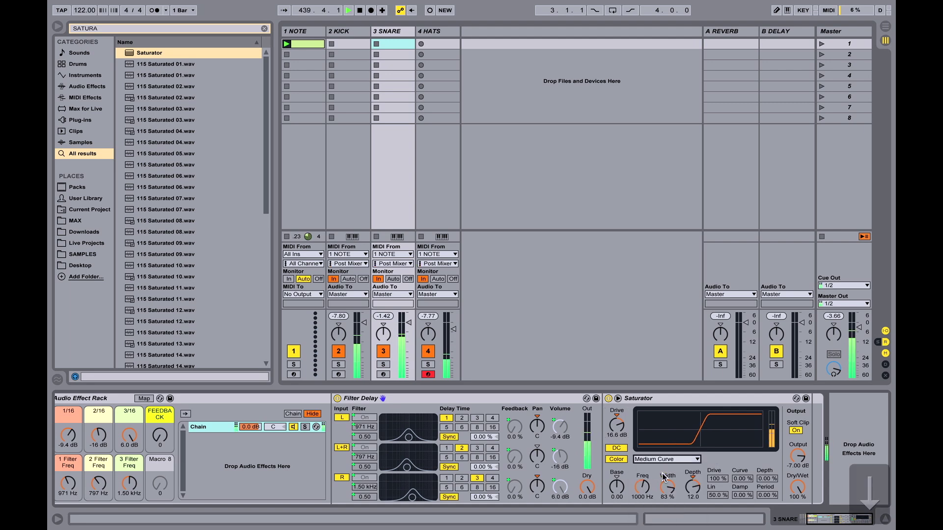
Audition the Saturator's neighbouring curve types, including Hard Curve and Soft Sine, and return to Medium Curve.
{"action": "key", "text": "Down"}
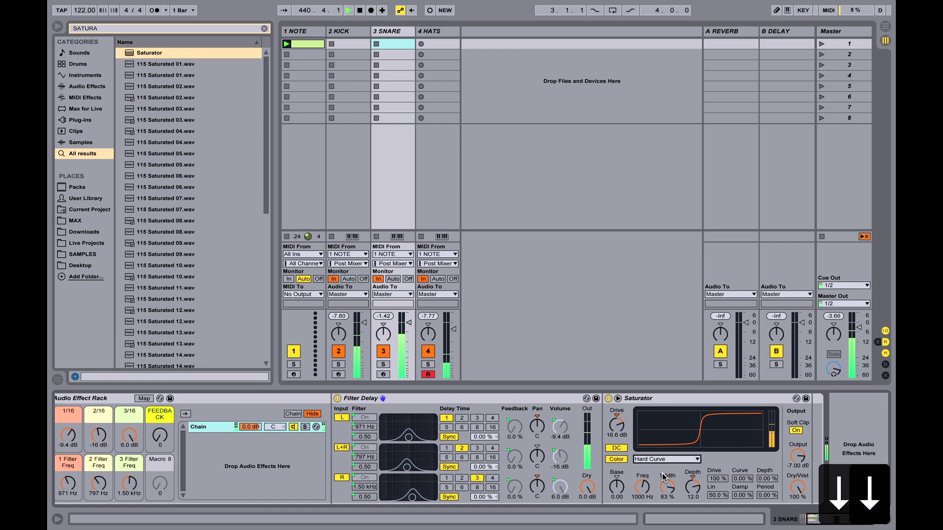
{"action": "key", "text": "Down"}
{"action": "key", "text": "Up"}
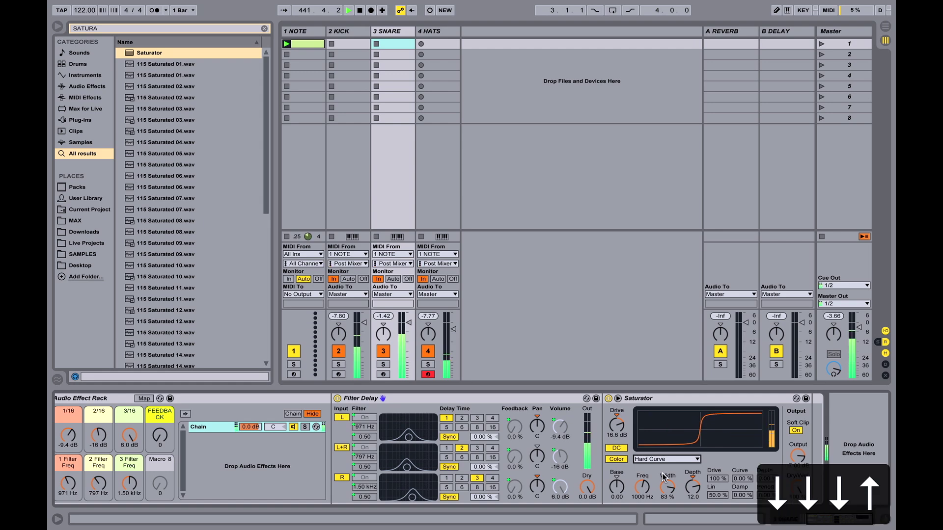
{"action": "key", "text": "Up"}
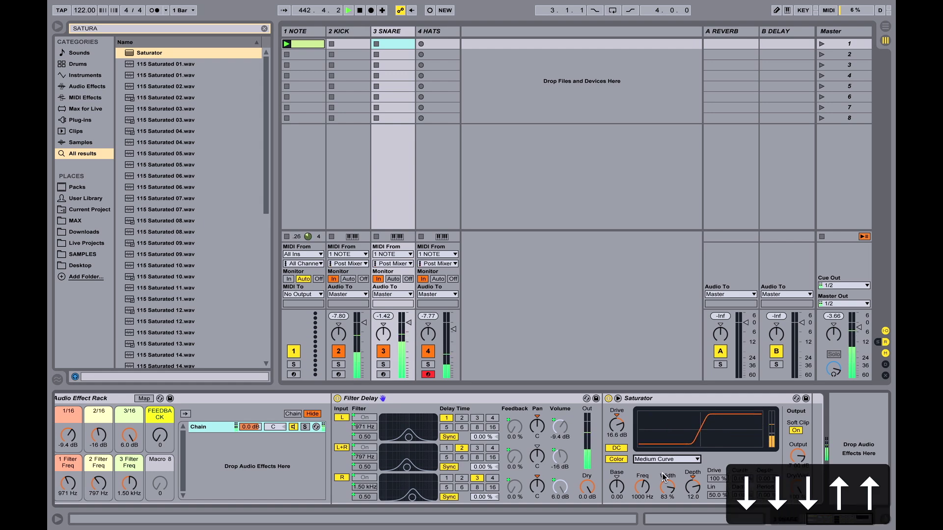
{"action": "key", "text": "Up"}
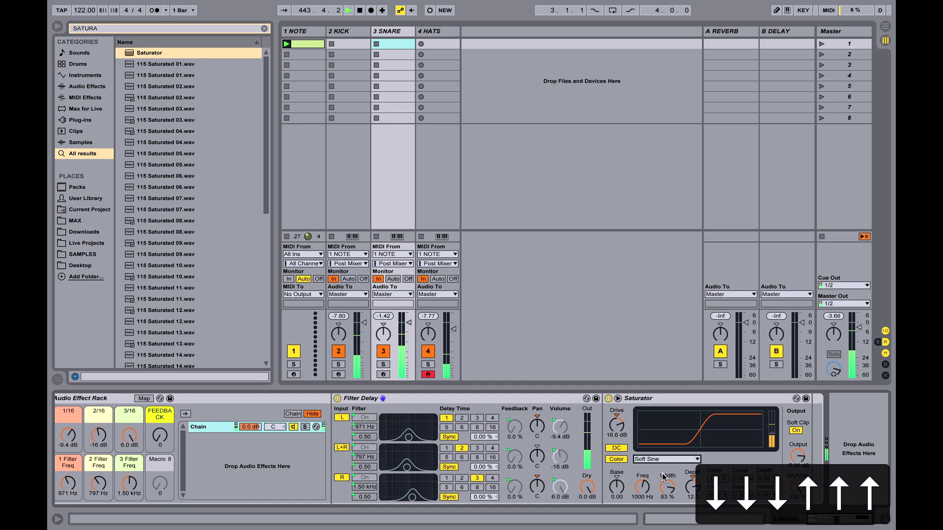
{"action": "key", "text": "Down"}
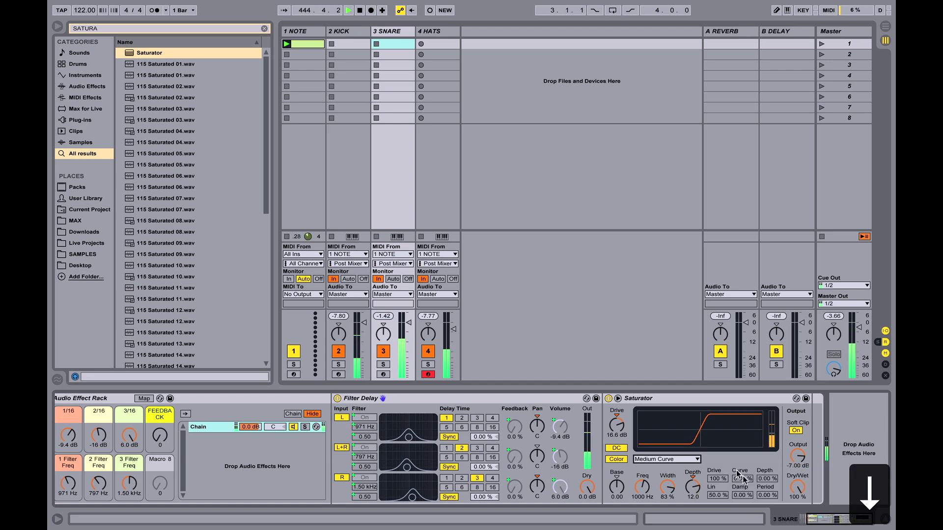
Map the Saturator's Dry/Wet to Macro 8 and rename the macro DISTO.
{"action": "right_click", "coordinate": [799, 485]}
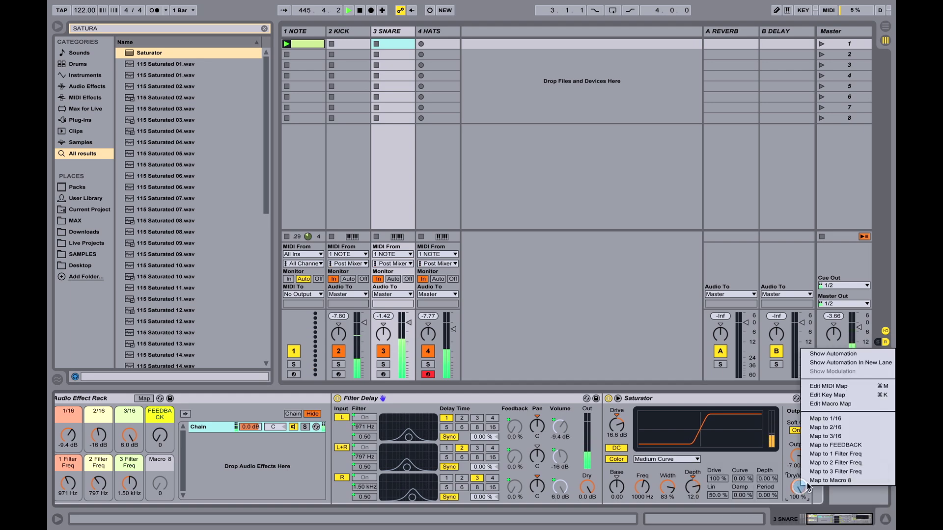
{"action": "left_click", "coordinate": [809, 480]}
{"action": "left_click", "coordinate": [165, 464]}
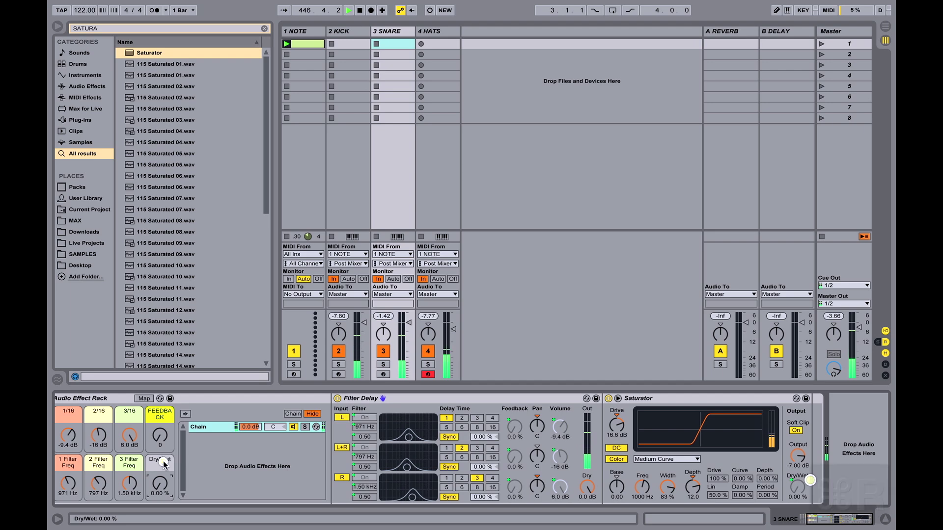
{"action": "key", "text": "super+r"}
{"action": "type", "text": "DI"}
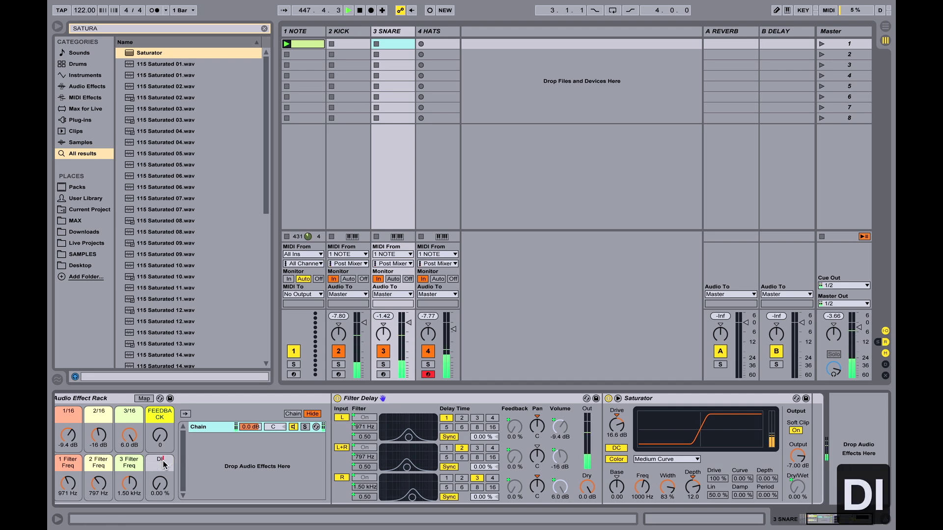
{"action": "type", "text": "STORT"}
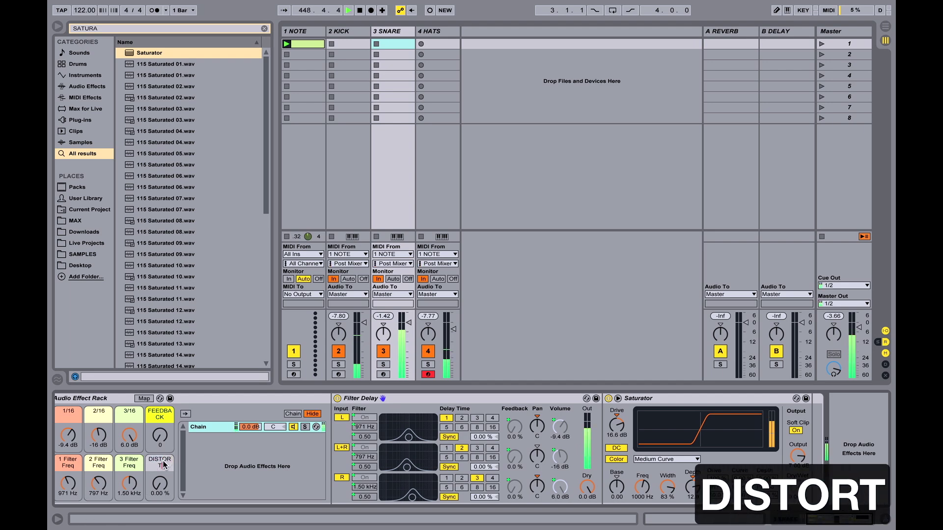
{"action": "key", "text": "BackSpace"}
{"action": "key", "text": "BackSpace"}
{"action": "key", "text": "Return"}
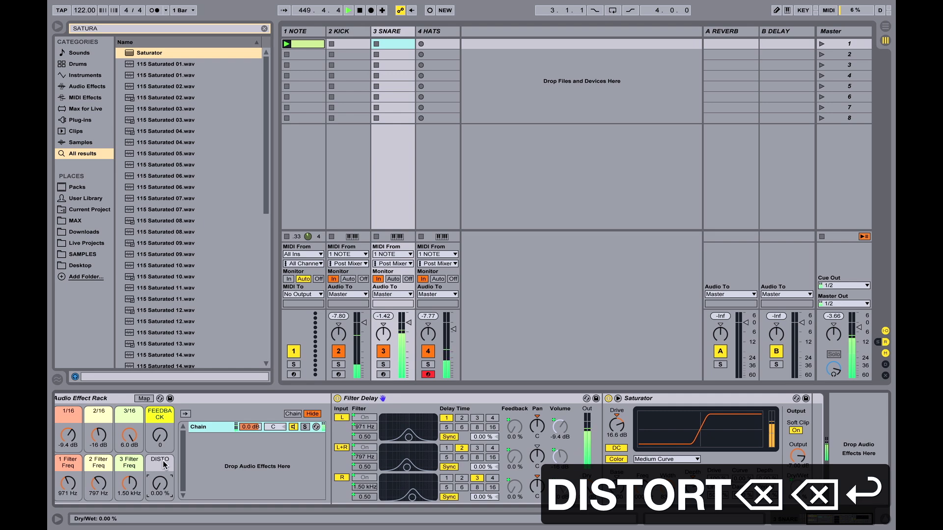
Color the DISTO macro red and raise it to 44.9 %.
{"action": "right_click", "coordinate": [164, 464]}
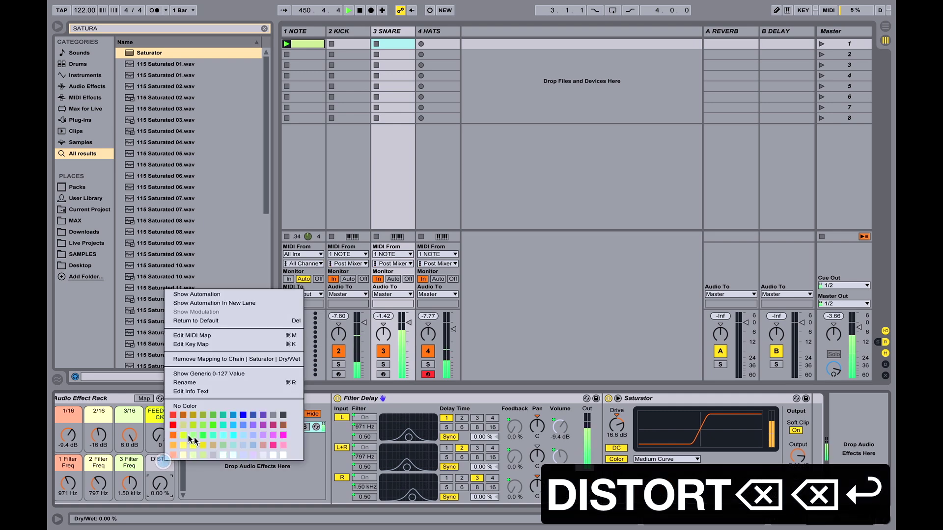
{"action": "left_click", "coordinate": [174, 428]}
{"action": "left_click_drag", "start_coordinate": [160, 485], "coordinate": [160, 484]}
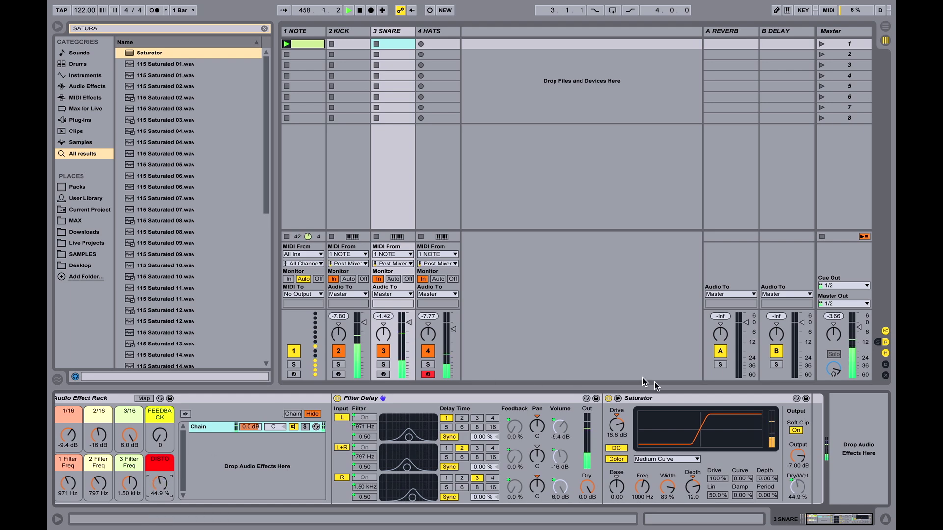
Bypass the Saturator to compare the sound and switch it back on.
{"action": "left_click", "coordinate": [608, 399]}
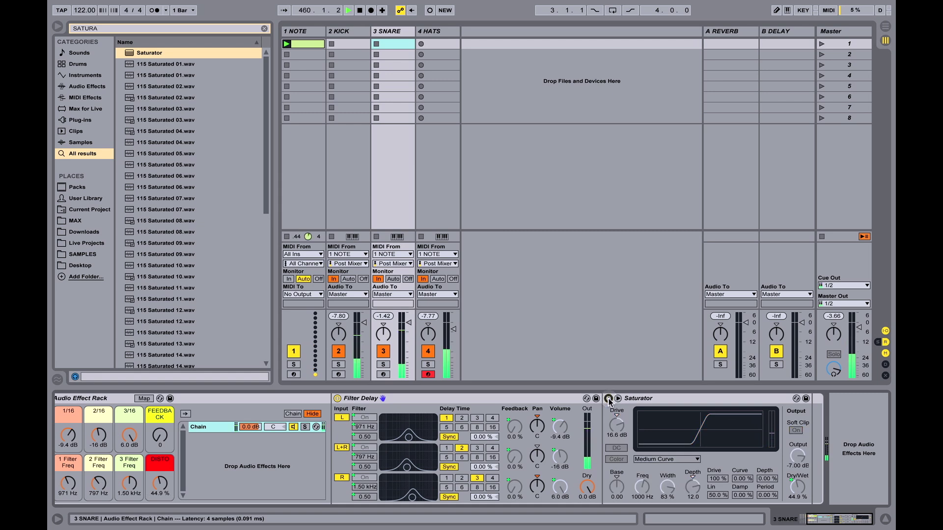
{"action": "left_click", "coordinate": [608, 398]}
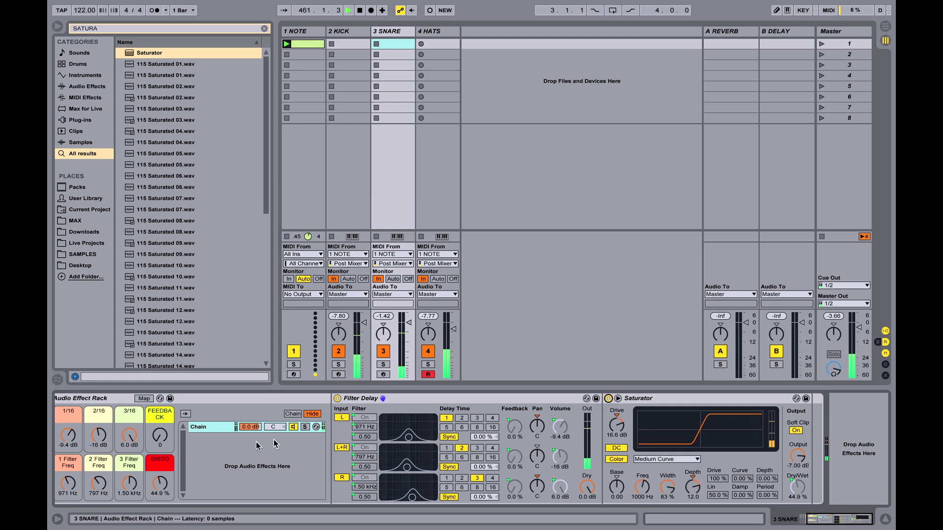
Lower the DISTO macro to 37.0 % and bypass the Saturator briefly to compare the sound.
{"action": "left_click_drag", "start_coordinate": [160, 488], "coordinate": [160, 494]}
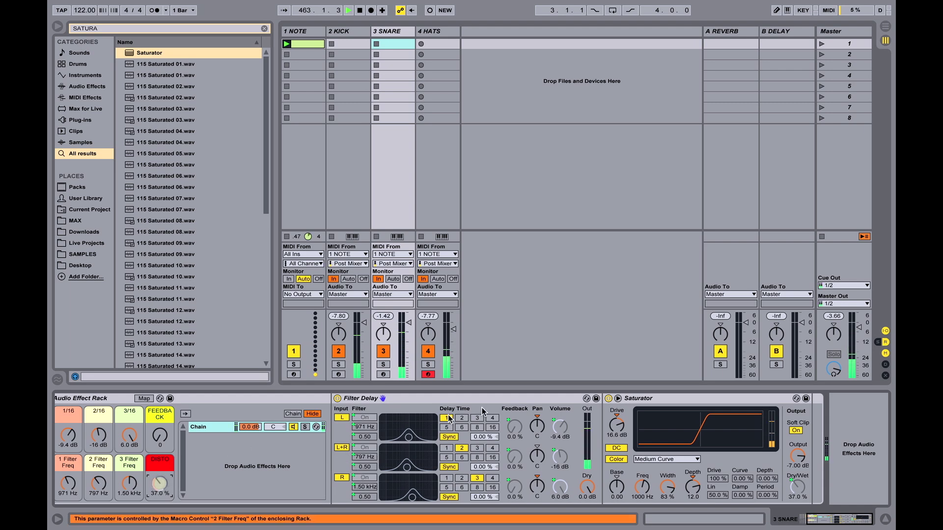
{"action": "left_click", "coordinate": [509, 402]}
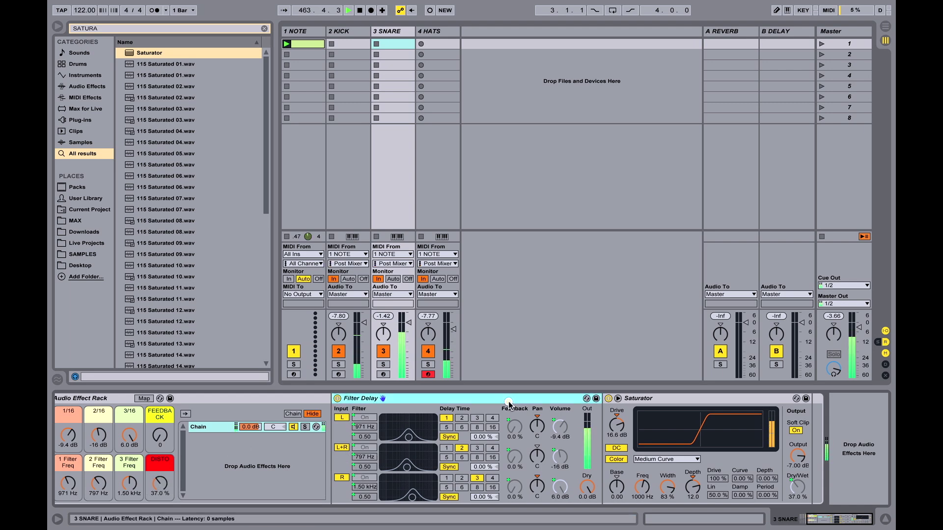
{"action": "left_click", "coordinate": [610, 398]}
{"action": "left_click", "coordinate": [609, 398]}
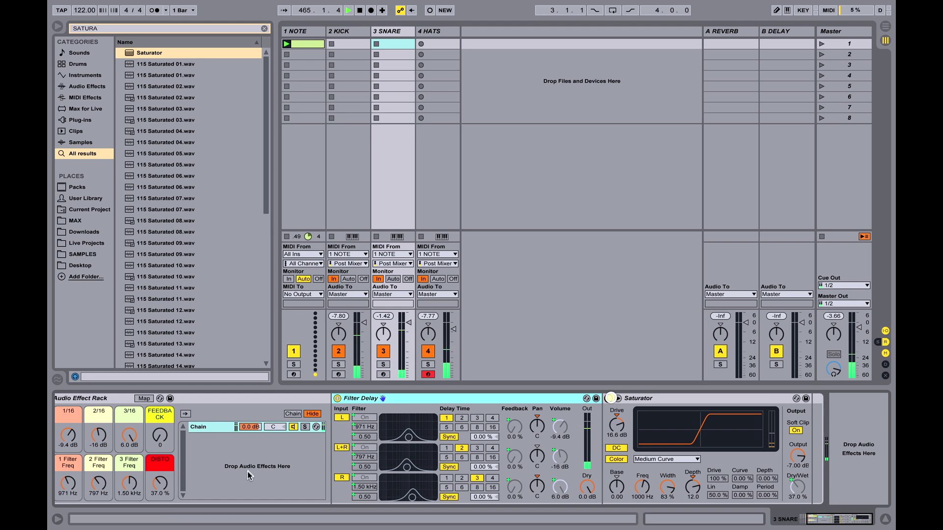
Raise DISTO to 61.4 % and FEEDBACK to 101, and set the second and third filter frequency macros to 3.86 kHz and 2.93 kHz.
{"action": "left_click_drag", "start_coordinate": [160, 483], "coordinate": [160, 393]}
{"action": "left_click_drag", "start_coordinate": [160, 433], "coordinate": [159, 427]}
{"action": "left_click_drag", "start_coordinate": [157, 483], "coordinate": [156, 494]}
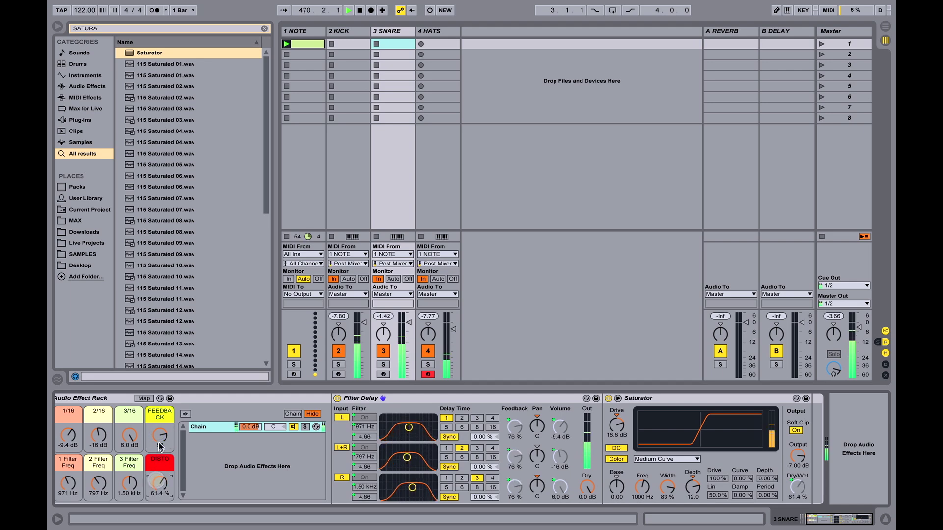
{"action": "left_click_drag", "start_coordinate": [159, 434], "coordinate": [159, 430]}
{"action": "left_click_drag", "start_coordinate": [128, 481], "coordinate": [130, 435]}
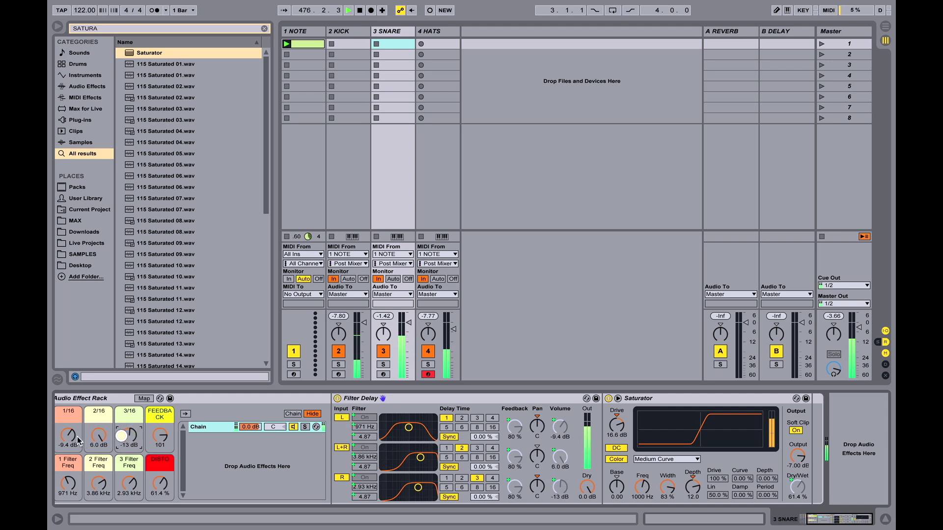
Balance the volume macros at -7.5 dB for 1/16, 6.0 dB for 2/16 and -11 dB for 3/16, with DISTO at 43.3 %.
{"action": "mouse_move", "coordinate": [68, 434]}
{"action": "left_mouse_down"}
{"action": "mouse_move", "coordinate": [67, 446]}
{"action": "mouse_move", "coordinate": [68, 439]}
{"action": "left_mouse_up"}
{"action": "left_click_drag", "start_coordinate": [130, 434], "coordinate": [130, 444]}
{"action": "left_click", "coordinate": [94, 437]}
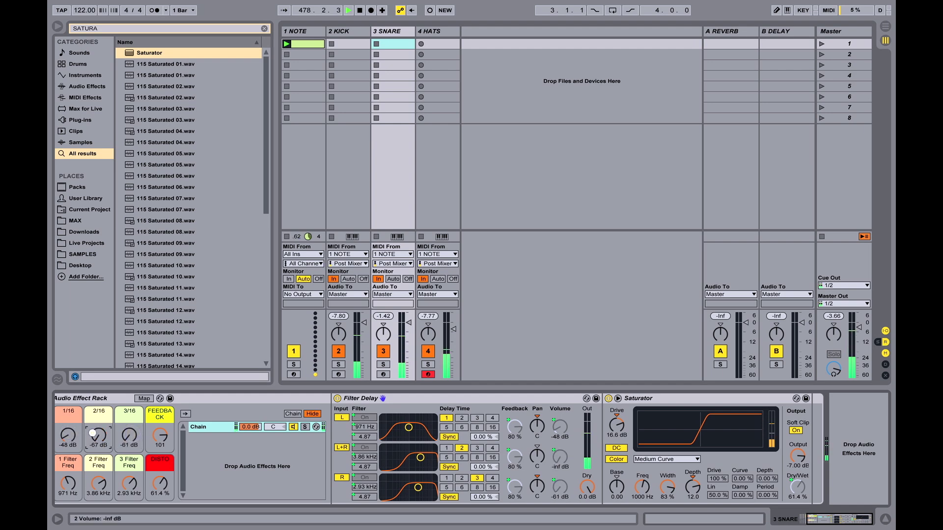
{"action": "left_click", "coordinate": [64, 433]}
{"action": "left_click_drag", "start_coordinate": [70, 435], "coordinate": [70, 422]}
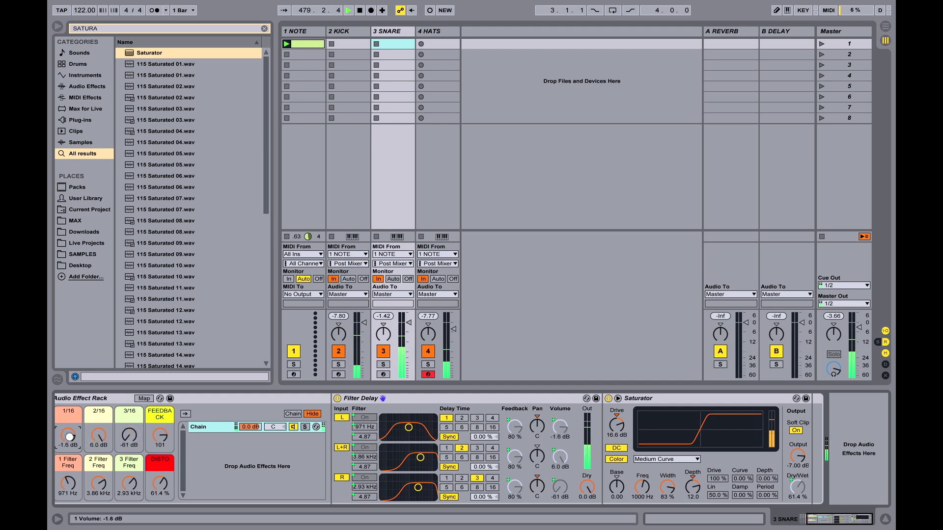
{"action": "left_click", "coordinate": [130, 433]}
{"action": "left_click_drag", "start_coordinate": [130, 429], "coordinate": [130, 434]}
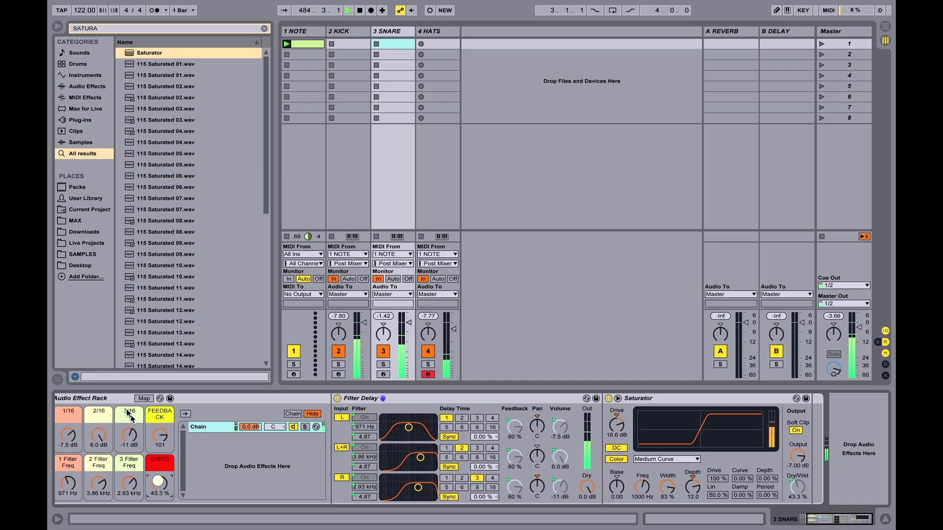
Map computer keys 1, 2, 3 and 4 to the rack's 1/16, 2/16, 3/16 and FEEDBACK macros.
{"action": "left_click", "coordinate": [108, 395]}
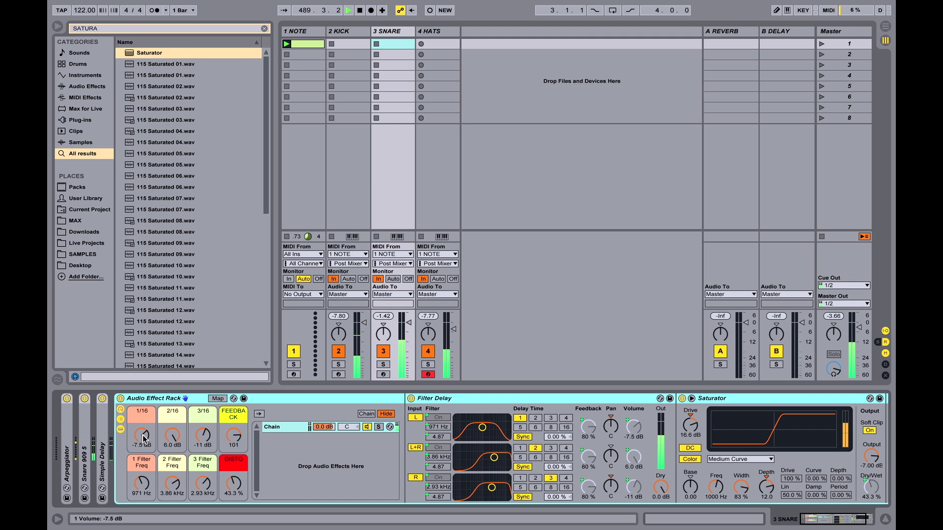
{"action": "key", "text": "super+k"}
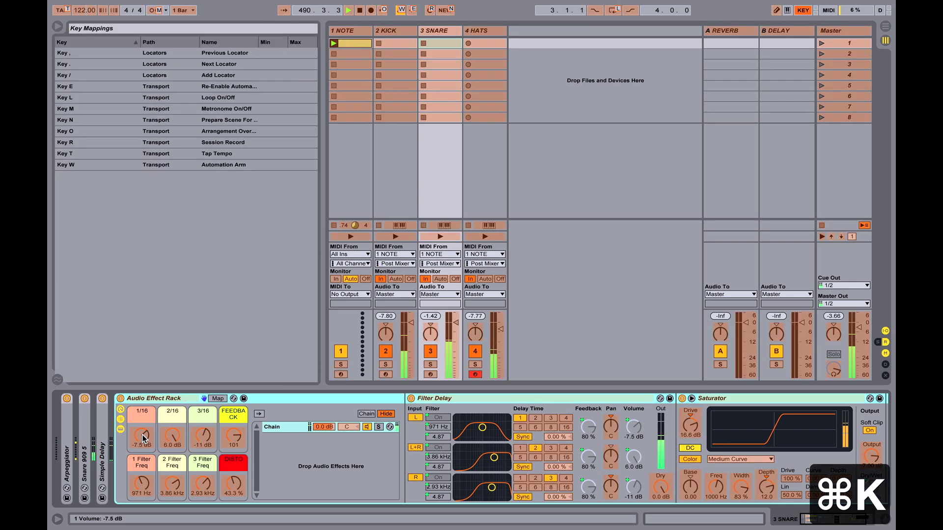
{"action": "left_click", "coordinate": [143, 439]}
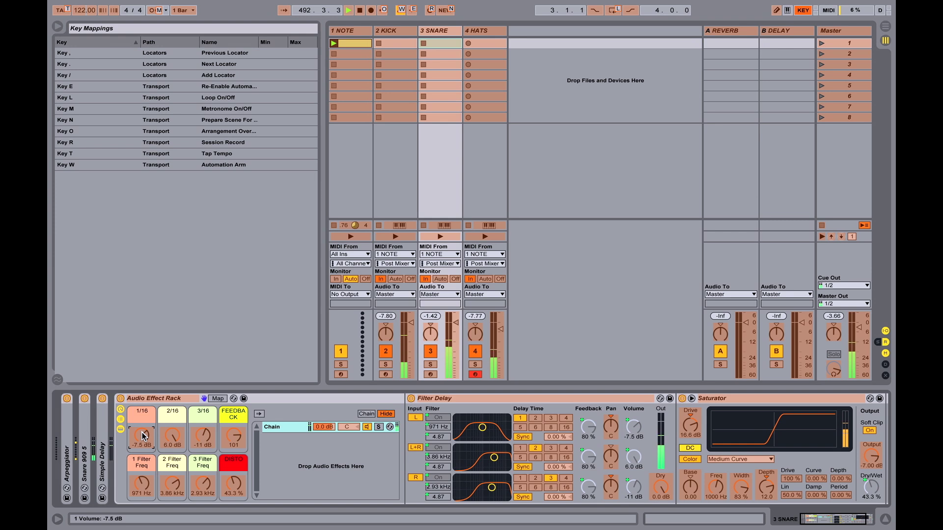
{"action": "key", "text": "1"}
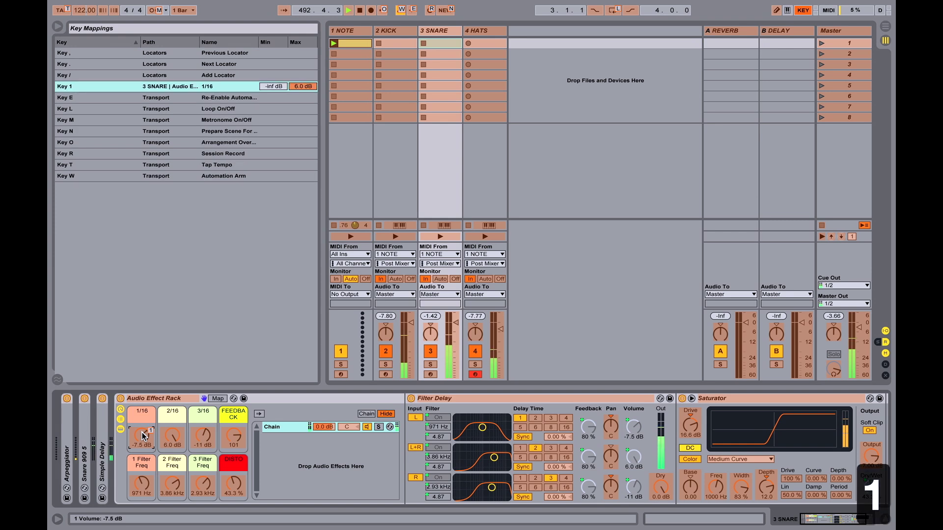
{"action": "left_click", "coordinate": [173, 435]}
{"action": "key", "text": "2"}
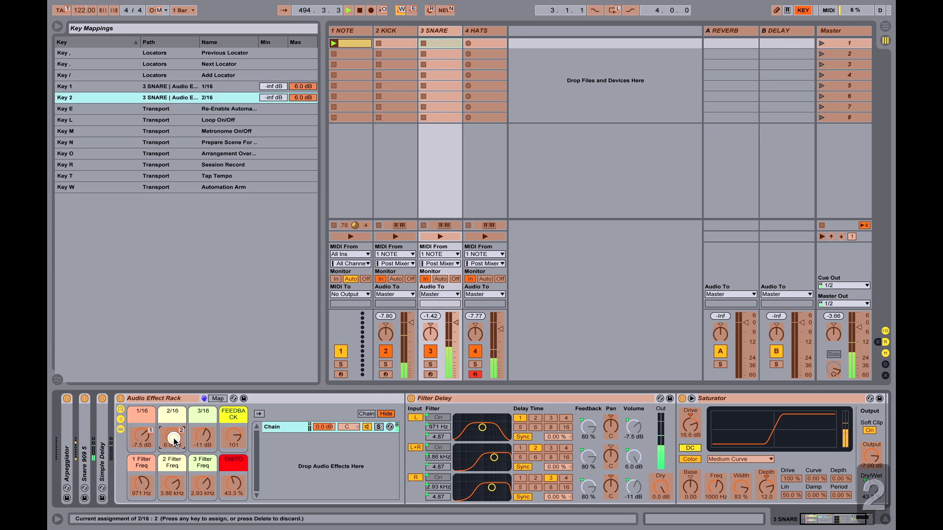
{"action": "left_click", "coordinate": [202, 436]}
{"action": "key", "text": "3"}
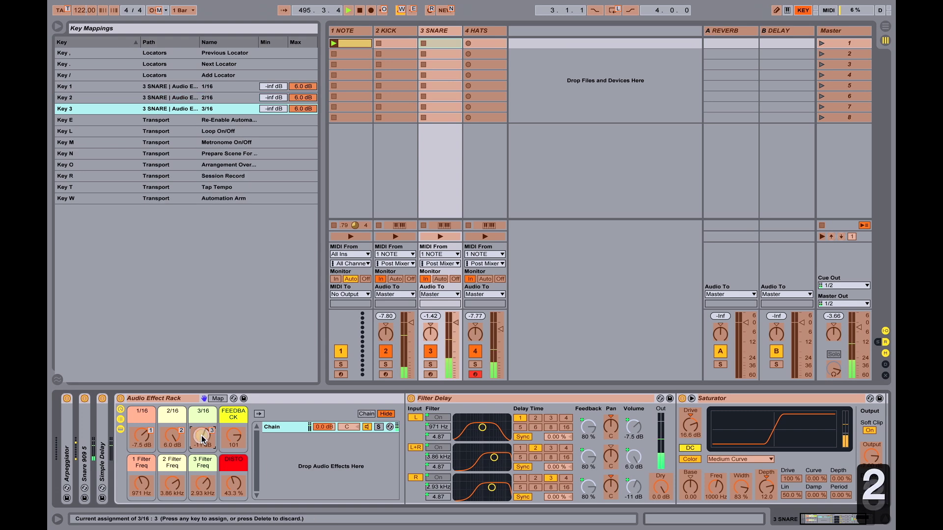
{"action": "left_click", "coordinate": [234, 437]}
{"action": "key", "text": "4"}
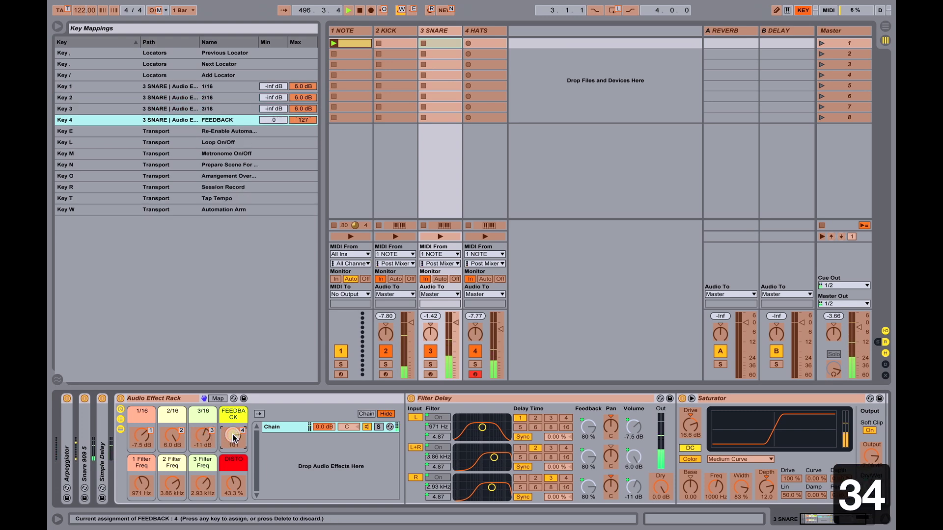
Map computer keys Q, W and E to the three Filter Freq macros and R to DISTO, and leave key mapping.
{"action": "left_click", "coordinate": [140, 488]}
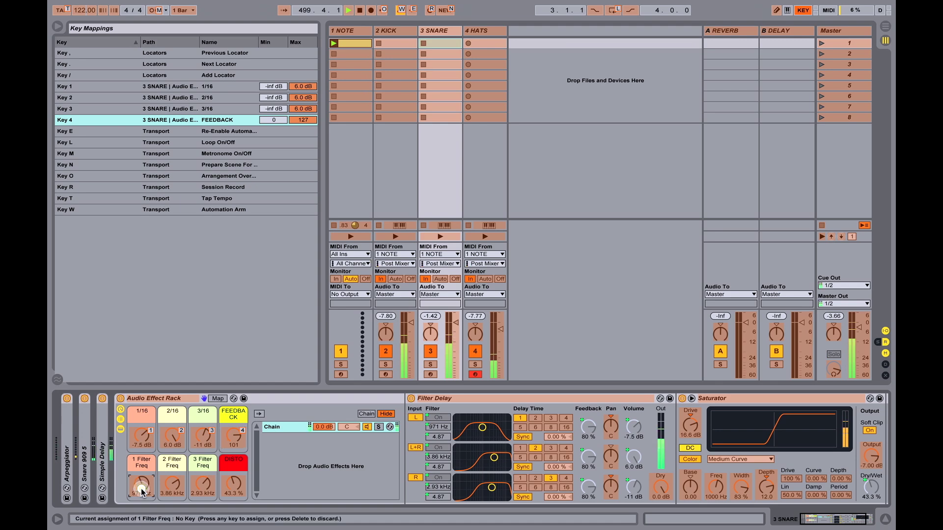
{"action": "key", "text": "q"}
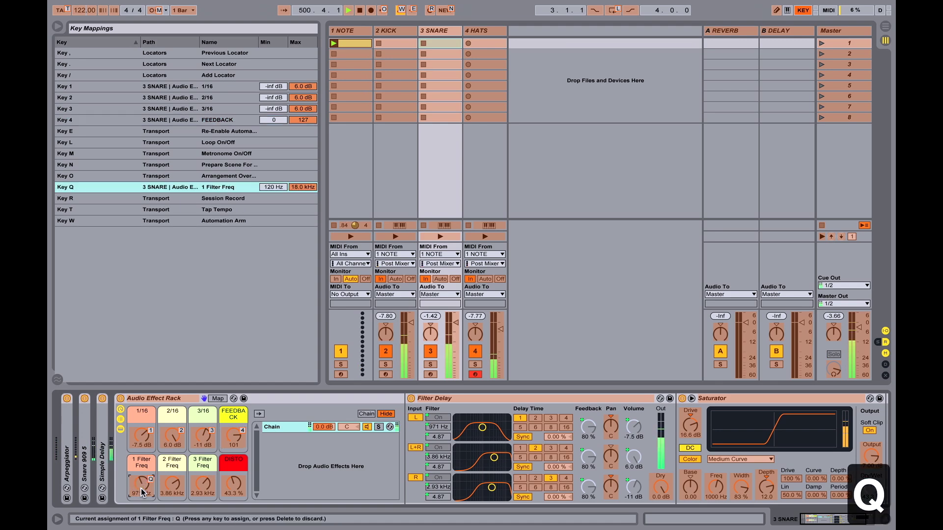
{"action": "left_click", "coordinate": [172, 485]}
{"action": "key", "text": "w"}
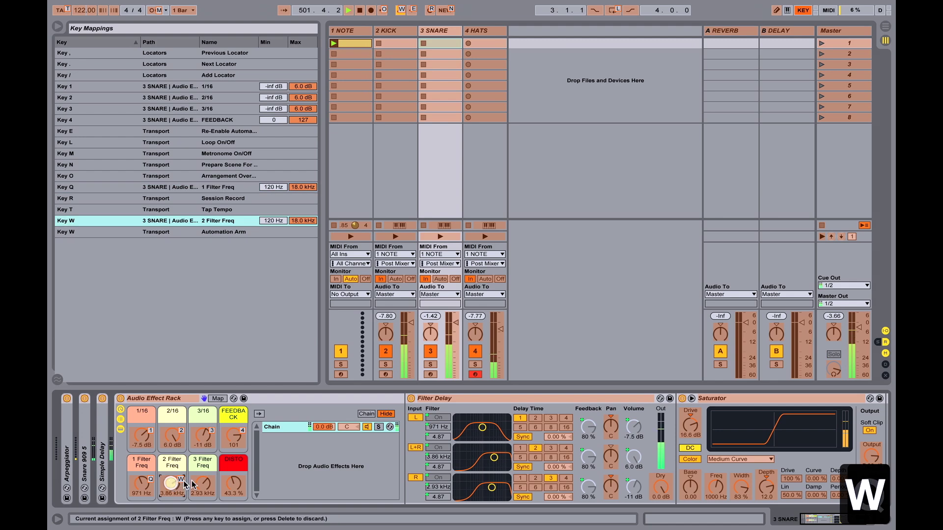
{"action": "left_click", "coordinate": [210, 484]}
{"action": "key", "text": "e"}
{"action": "left_click", "coordinate": [238, 485]}
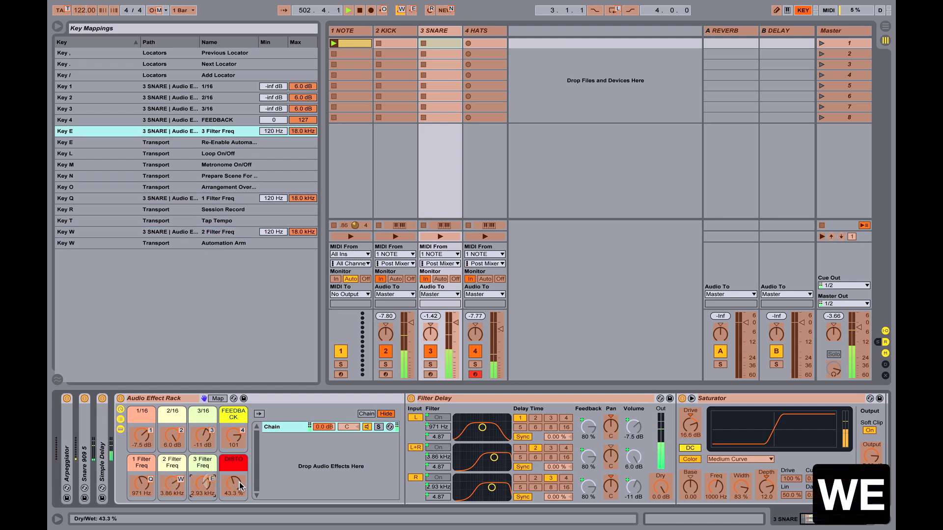
{"action": "key", "text": "r"}
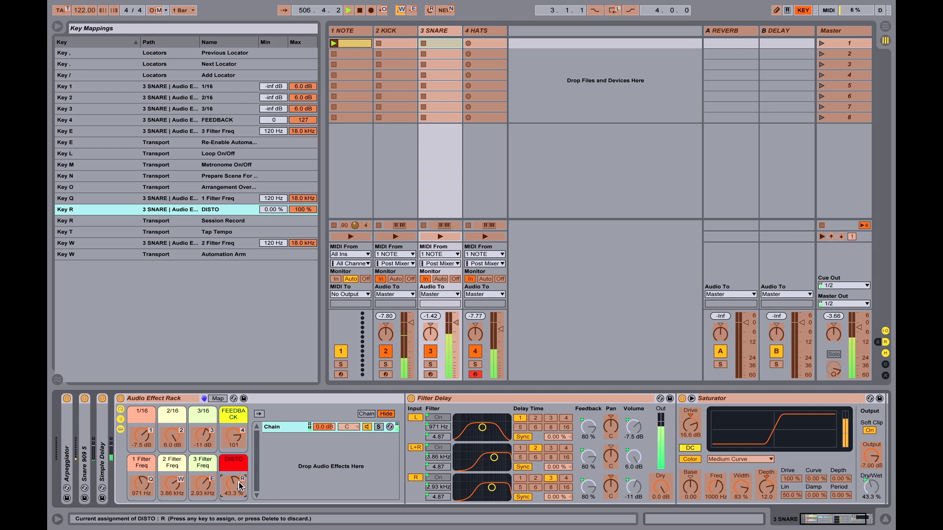
{"action": "key", "text": "super+k"}
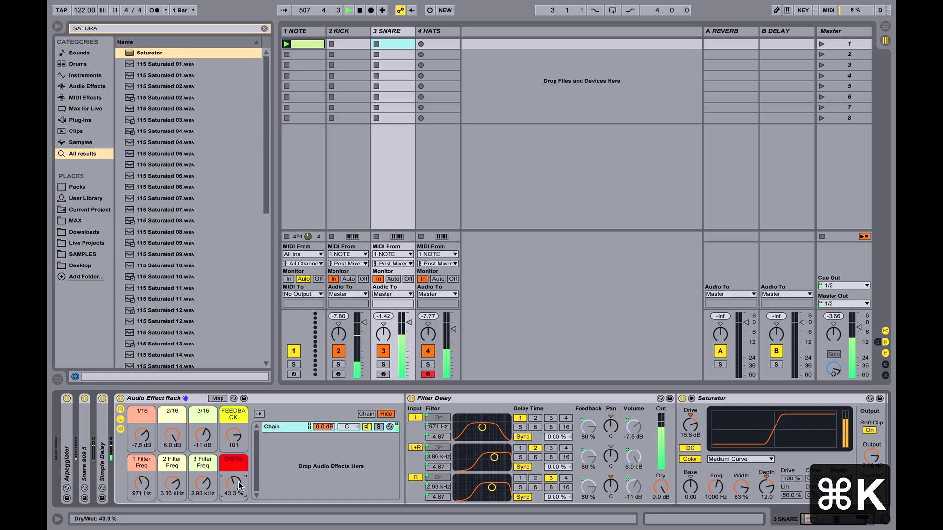
Use the mapped number keys to switch the 1/16, 2/16 and 3/16 volumes to -inf dB and FEEDBACK to 0.
{"action": "left_click", "coordinate": [787, 11]}
{"action": "key", "text": "1"}
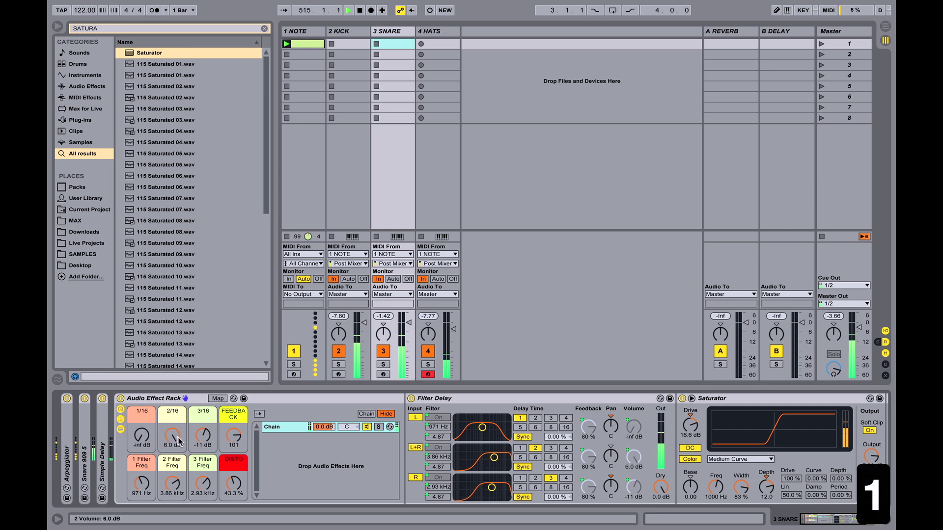
{"action": "key", "text": "2"}
{"action": "key", "text": "3"}
{"action": "key", "text": "4"}
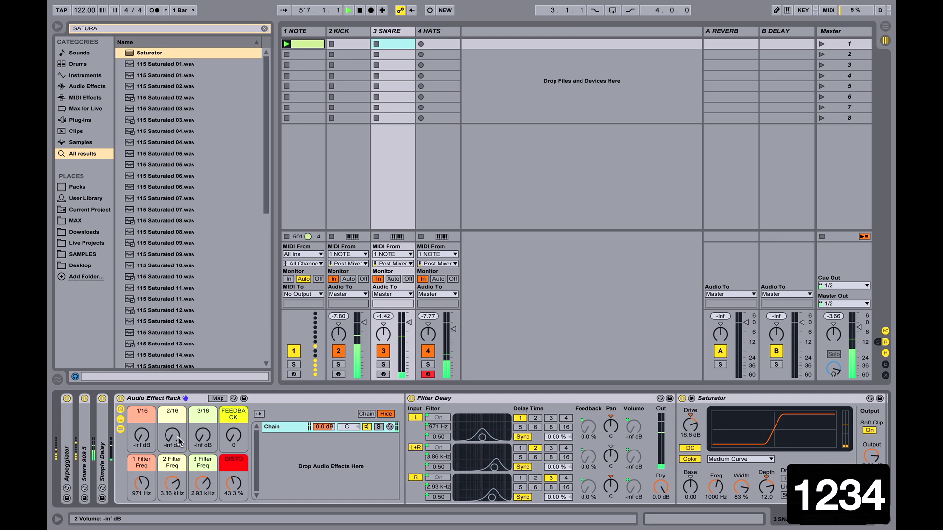
Toggle 1 Filter Freq repeatedly between 18.0 kHz and 120 Hz with its mapped key, and set the macro to 2.93 kHz.
{"action": "key", "text": "q"}
{"action": "key", "text": "q"}
{"action": "key", "text": "q"}
{"action": "key", "text": "q"}
{"action": "key", "text": "q"}
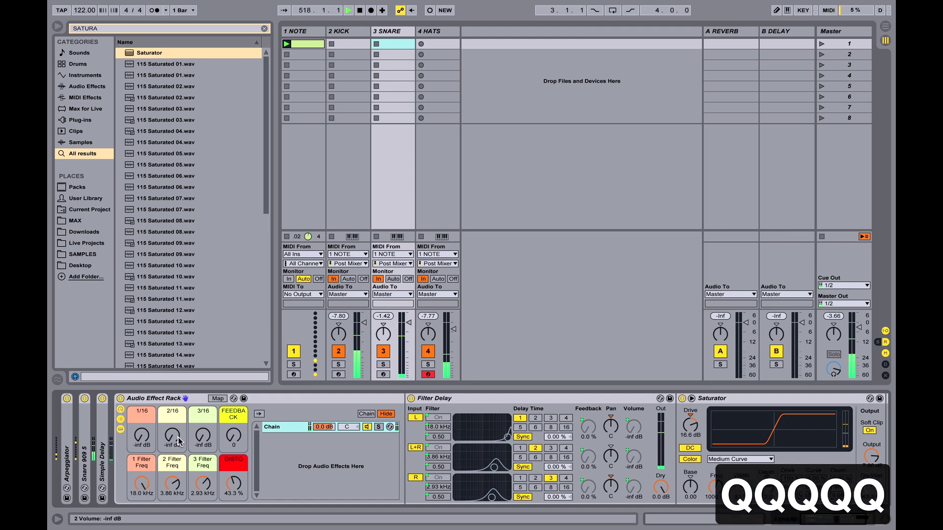
{"action": "key", "text": "q"}
{"action": "key", "text": "q"}
{"action": "key", "text": "q"}
{"action": "key", "text": "q"}
{"action": "key", "text": "q"}
{"action": "key", "text": "q"}
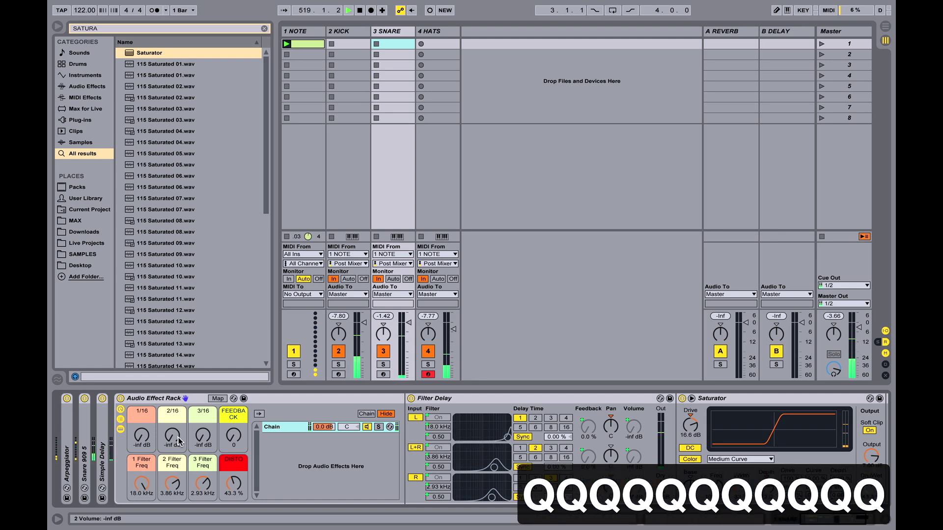
{"action": "key", "text": "q"}
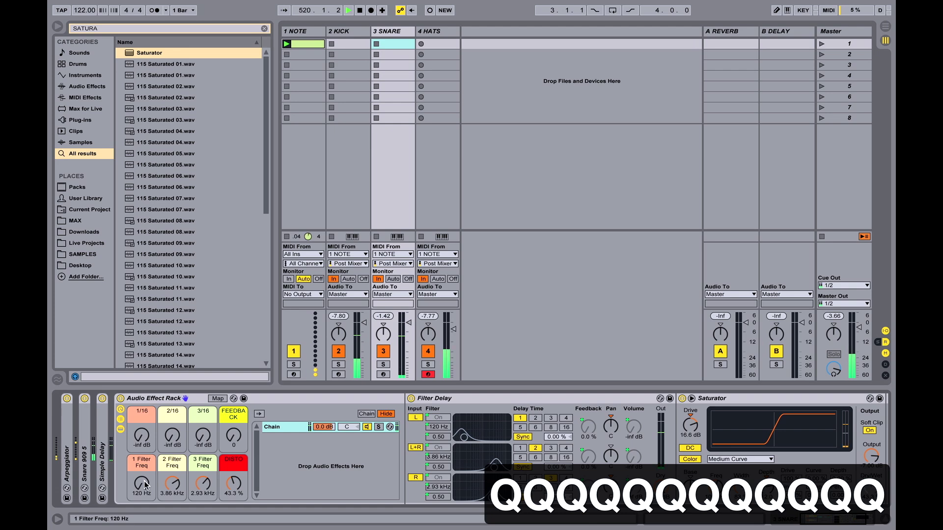
{"action": "left_click_drag", "start_coordinate": [144, 481], "coordinate": [143, 481]}
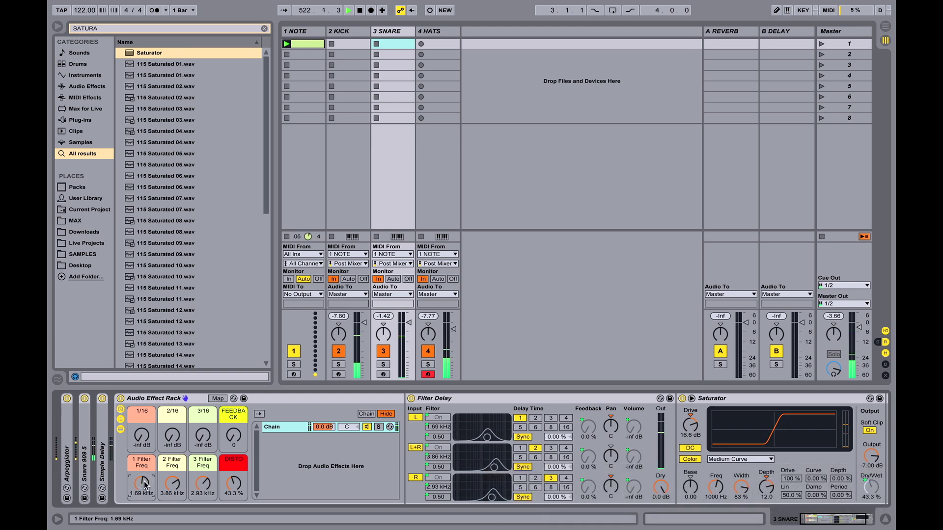
{"action": "left_click_drag", "start_coordinate": [143, 481], "coordinate": [143, 474]}
MIDI-map the three Filter Freq macros to CC 45, 46 and 47 and DISTO to CC 48, and check the key mappings.
{"action": "key", "text": "super+m"}
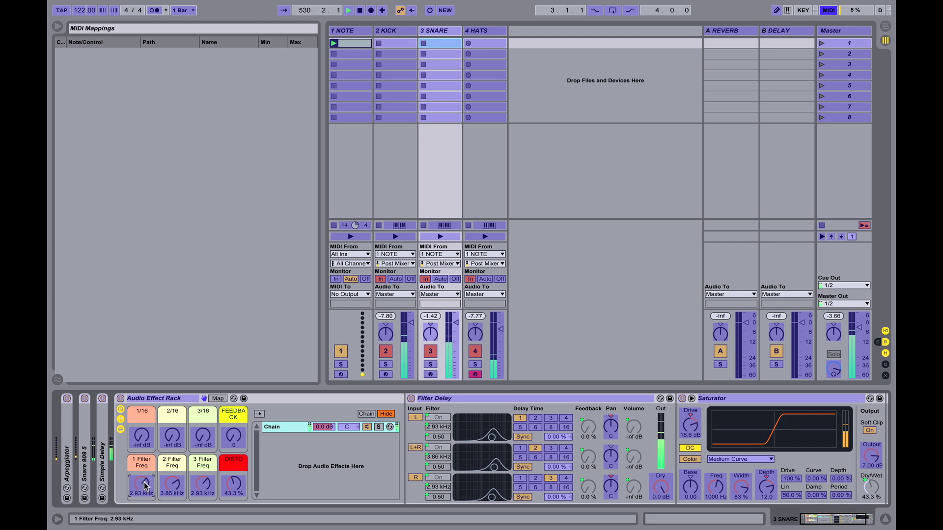
{"action": "left_click", "coordinate": [172, 484]}
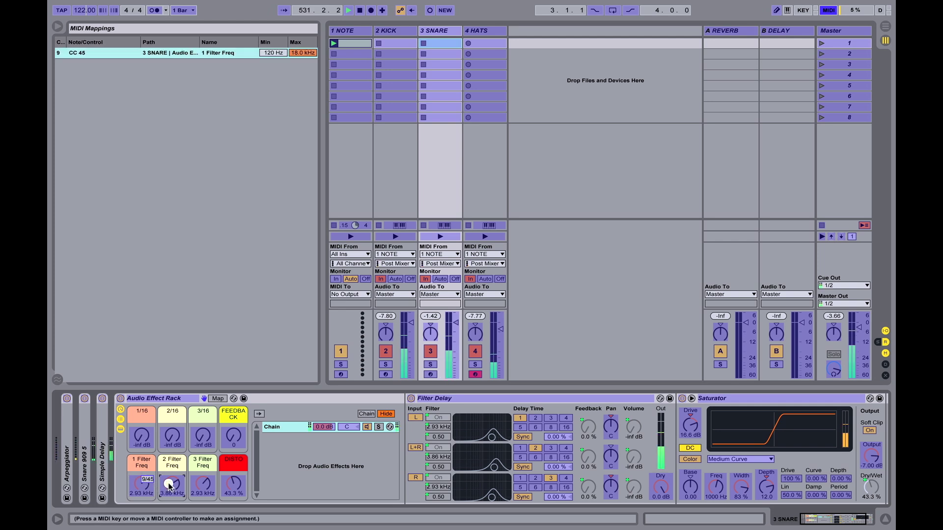
{"action": "left_click", "coordinate": [206, 483]}
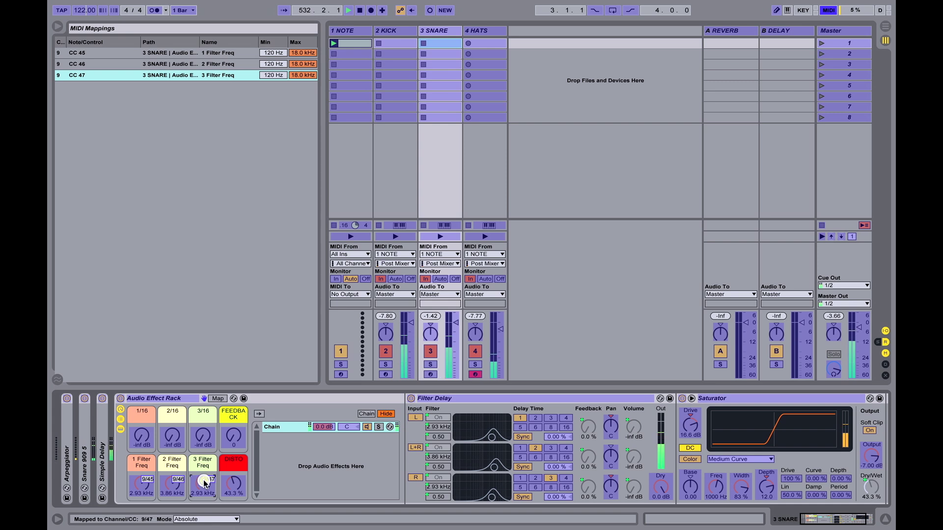
{"action": "left_click", "coordinate": [236, 484]}
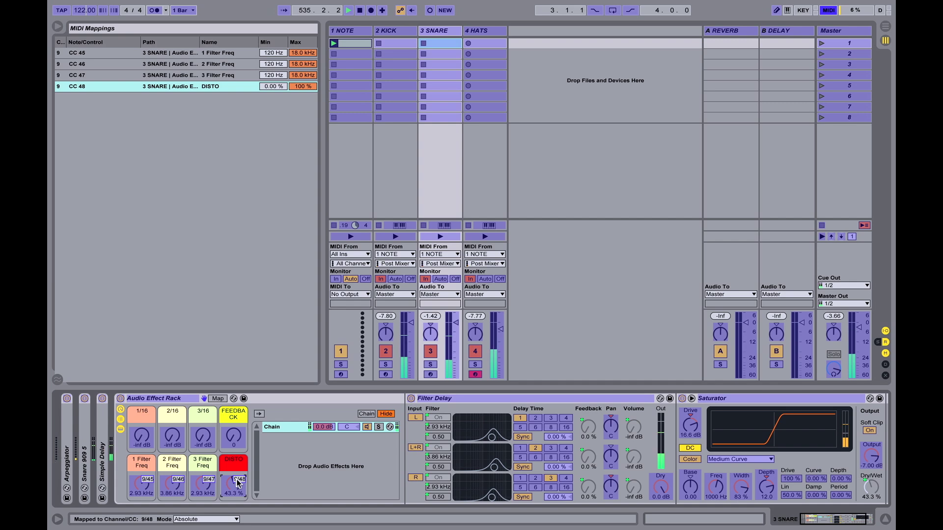
{"action": "key", "text": "super+k"}
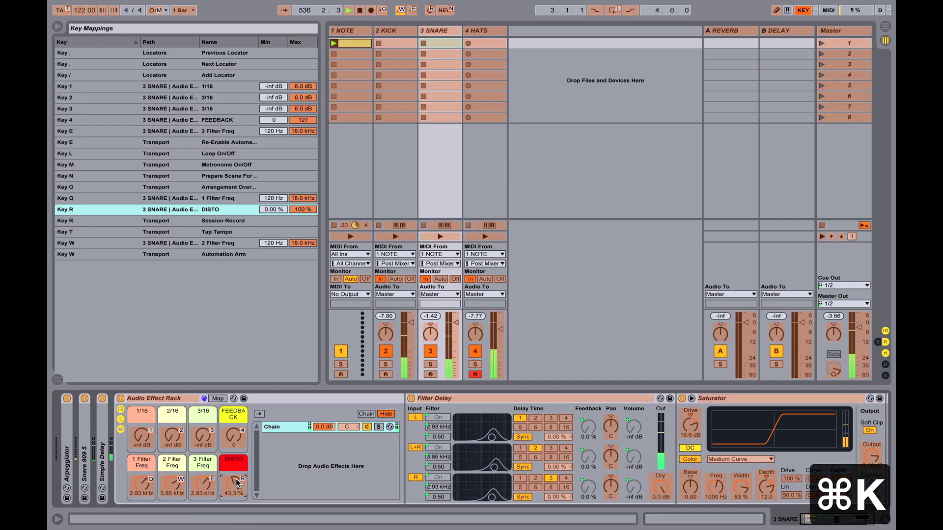
{"action": "key", "text": "super+k"}
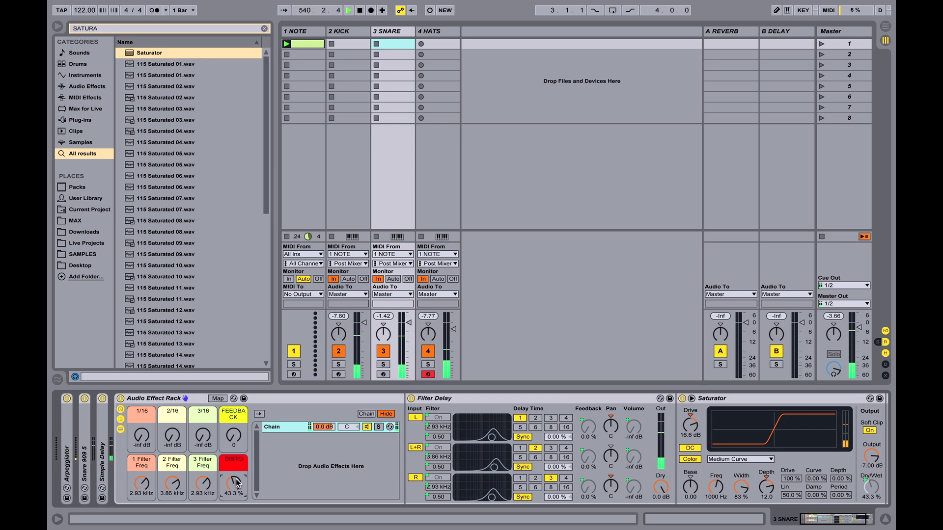
Switch the 1/16 volume macro to 6.0 dB with its mapped computer key.
{"action": "key", "text": "1"}
{"action": "key", "text": "Escape"}
{"action": "key", "text": "Escape"}
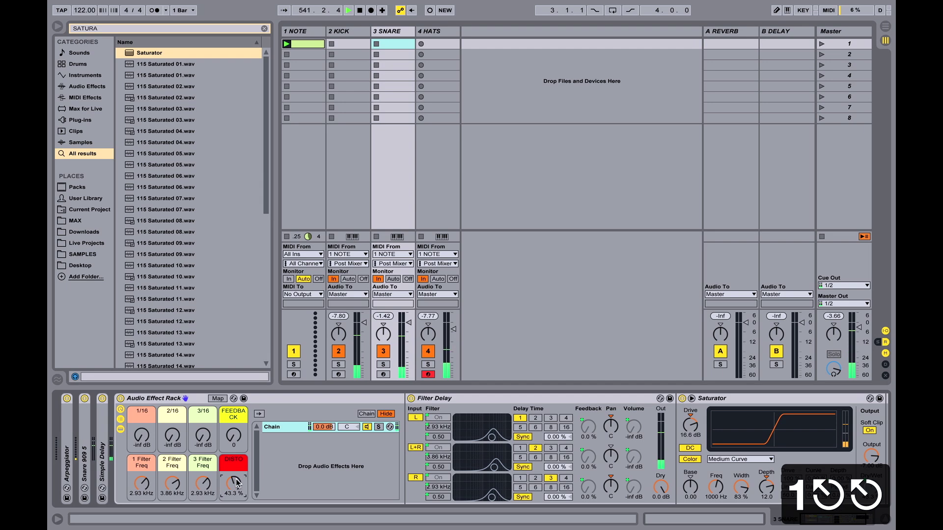
{"action": "key", "text": "Escape"}
{"action": "key", "text": "Escape"}
{"action": "key", "text": "1"}
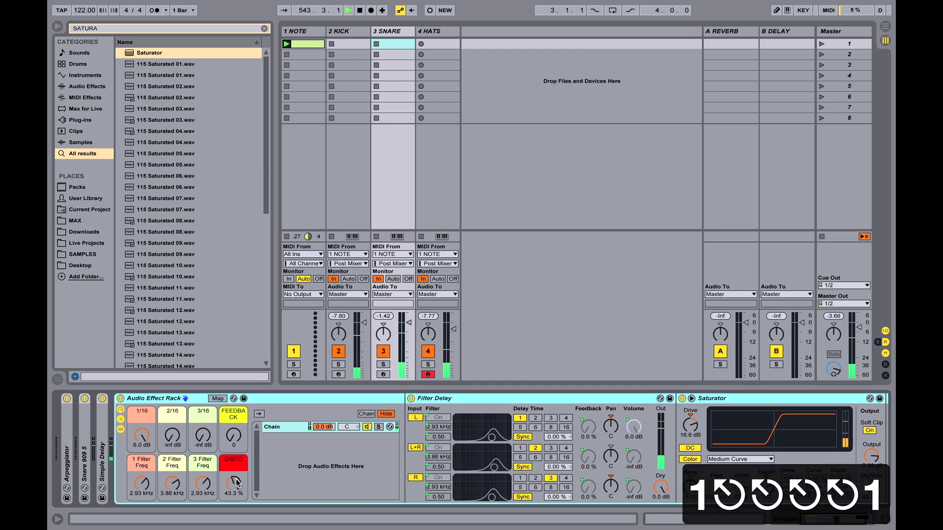
Toggle the 1/16, 2/16 and 3/16 volume macros between -inf dB and 6.0 dB with their mapped keys, leaving all three at 6.0 dB.
{"action": "key", "text": "2"}
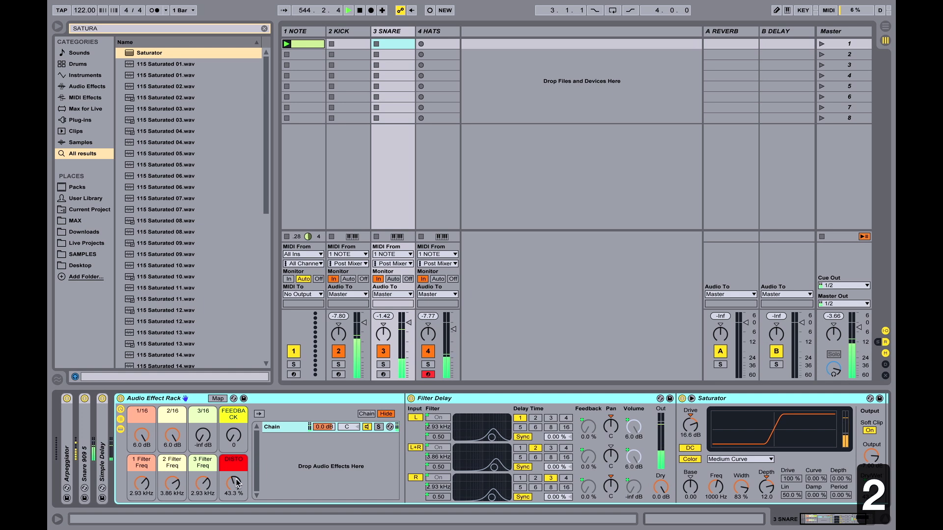
{"action": "key", "text": "3"}
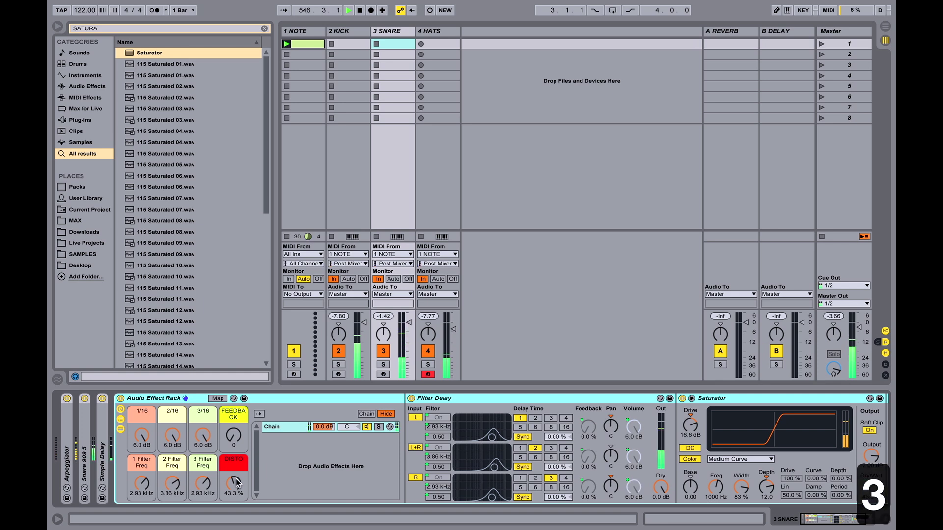
{"action": "key", "text": "1"}
{"action": "key", "text": "2"}
{"action": "key", "text": "3"}
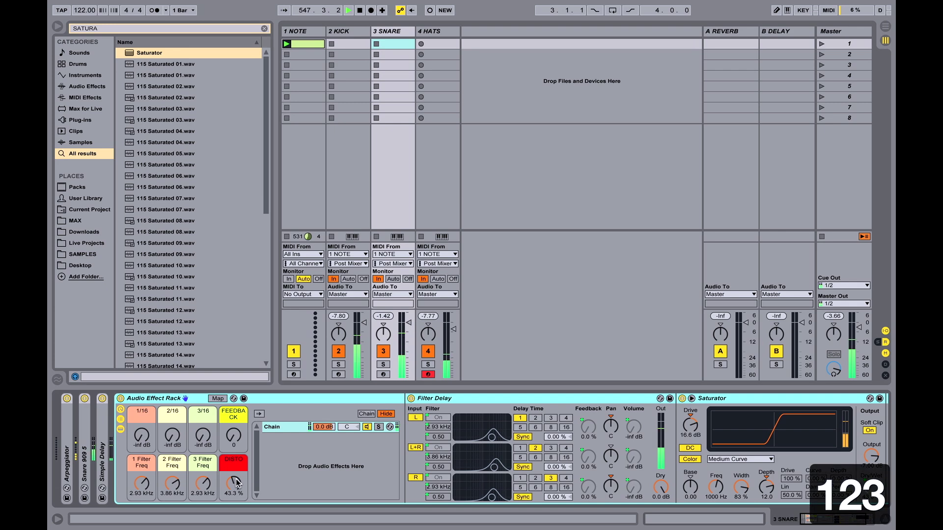
{"action": "key", "text": "1"}
{"action": "key", "text": "2"}
{"action": "key", "text": "3"}
{"action": "key", "text": "1"}
{"action": "key", "text": "2"}
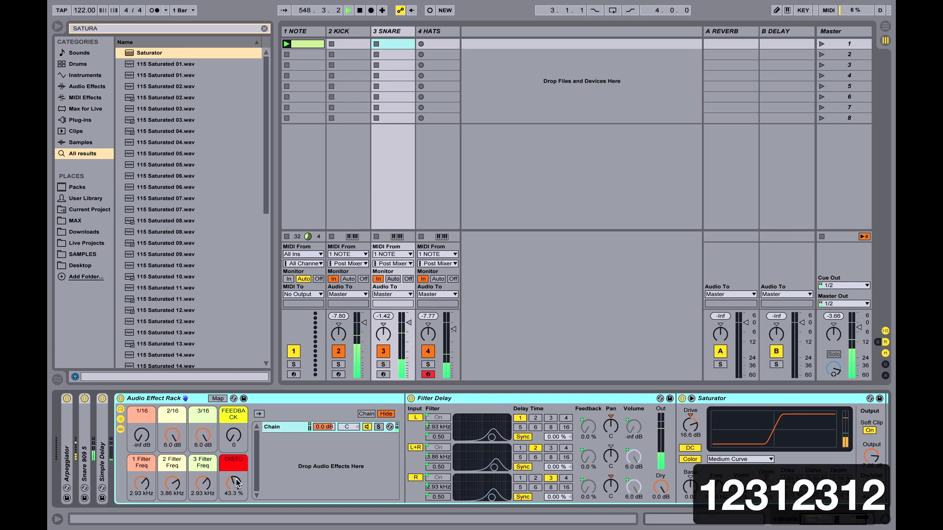
{"action": "key", "text": "3"}
{"action": "key", "text": "1"}
{"action": "key", "text": "2"}
{"action": "key", "text": "3"}
Toggle FEEDBACK between 0 and 127 while switching the volume macros, leaving 1/16 and 2/16 at -inf dB and 3/16 at 6.0 dB.
{"action": "key", "text": "4"}
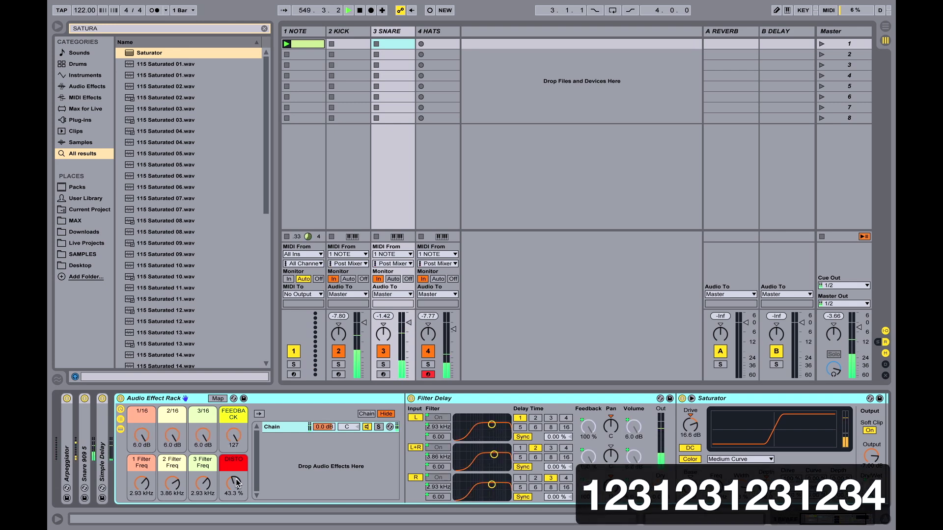
{"action": "key", "text": "1"}
{"action": "key", "text": "4"}
{"action": "key", "text": "3"}
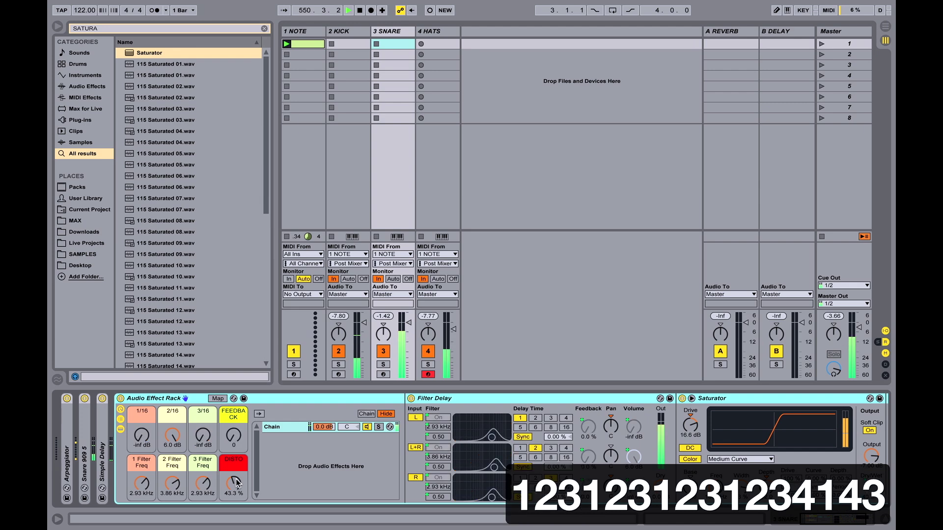
{"action": "key", "text": "2"}
{"action": "key", "text": "4"}
{"action": "key", "text": "3"}
{"action": "key", "text": "2"}
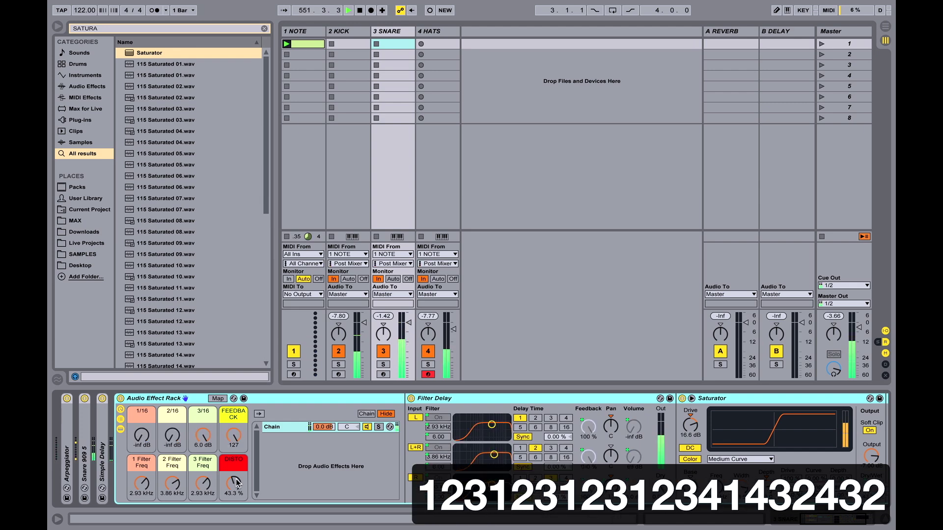
Rapidly toggle the 2/16 volume and FEEDBACK with their mapped keys, leaving them at -inf dB and 0.
{"action": "key", "text": "2"}
{"action": "key", "text": "2"}
{"action": "key", "text": "2"}
{"action": "key", "text": "2"}
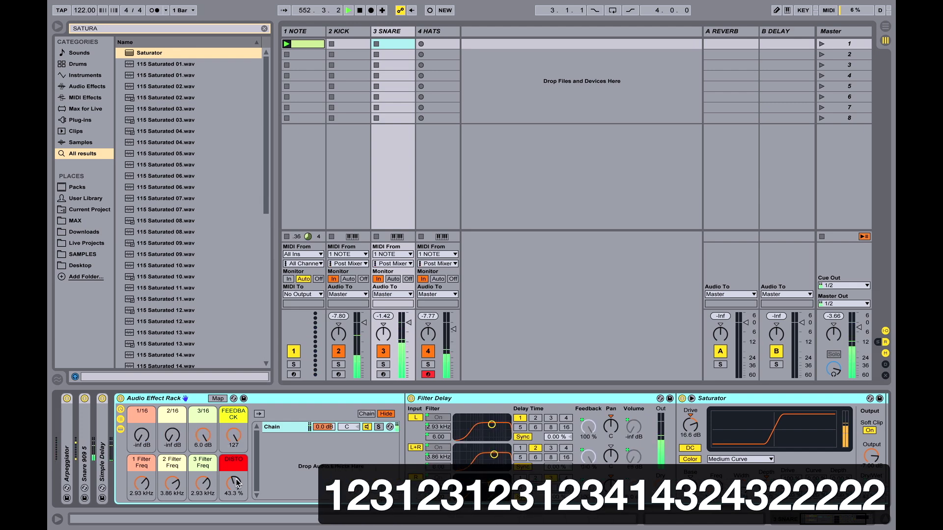
{"action": "key", "text": "2"}
{"action": "key", "text": "4"}
{"action": "key", "text": "4"}
{"action": "key", "text": "2"}
{"action": "key", "text": "2"}
{"action": "key", "text": "4"}
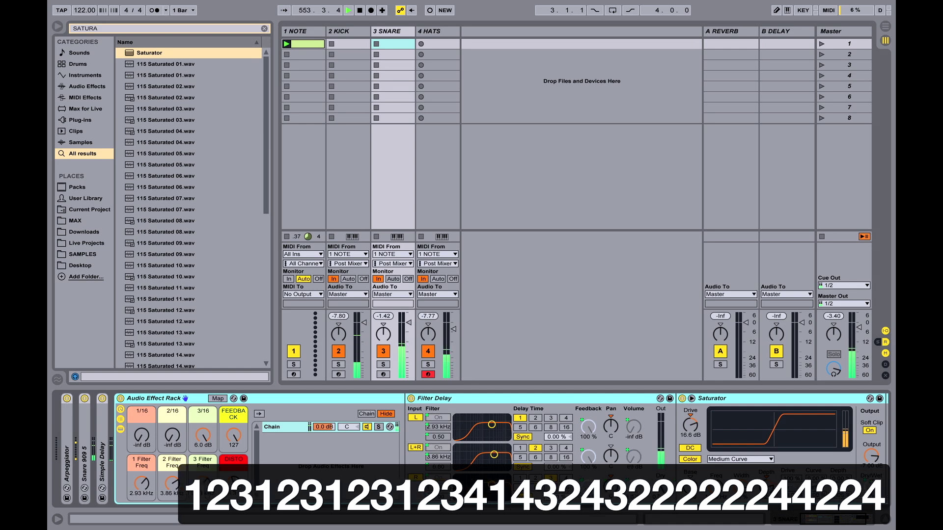
{"action": "key", "text": "4"}
{"action": "key", "text": "2"}
{"action": "key", "text": "4"}
{"action": "key", "text": "2"}
{"action": "key", "text": "4"}
{"action": "key", "text": "2"}
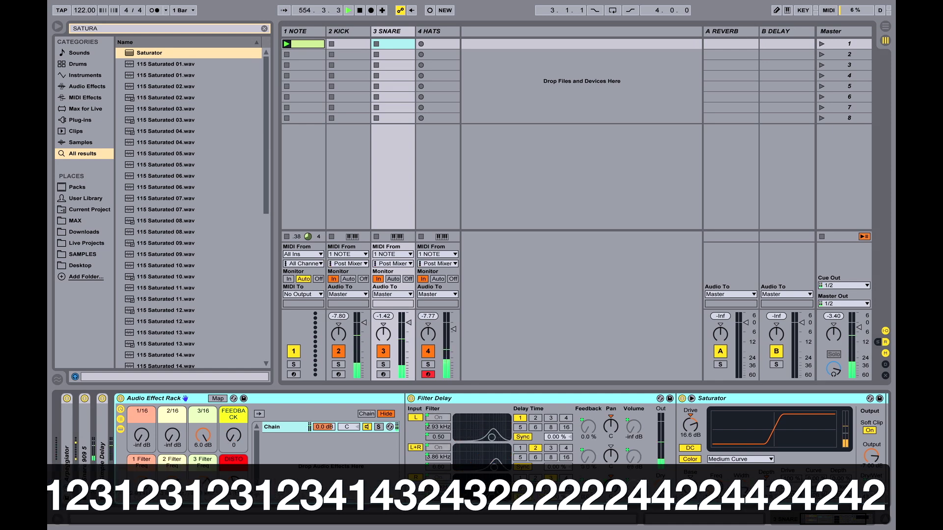
{"action": "key", "text": "2"}
{"action": "key", "text": "4"}
{"action": "key", "text": "4"}
{"action": "key", "text": "2"}
{"action": "key", "text": "2"}
{"action": "key", "text": "4"}
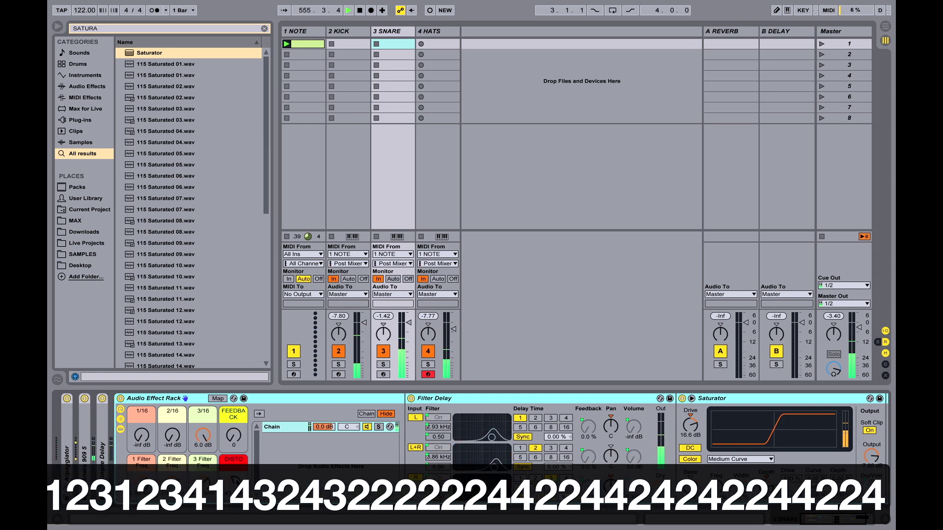
Toggle the three volume macros and FEEDBACK, leaving 1/16 and 3/16 at 6.0 dB, 2/16 at -inf dB and FEEDBACK at 0.
{"action": "key", "text": "1"}
{"action": "key", "text": "1"}
{"action": "key", "text": "2"}
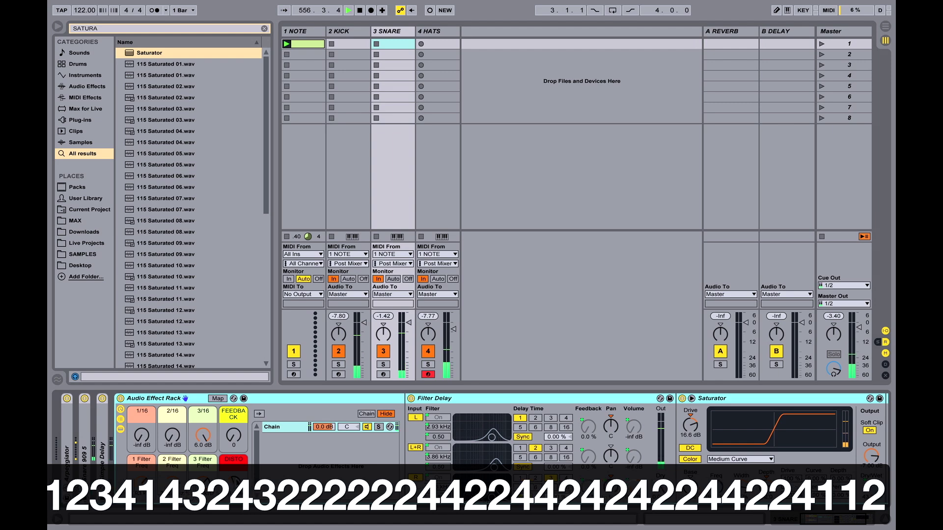
{"action": "key", "text": "3"}
{"action": "key", "text": "4"}
{"action": "key", "text": "1"}
{"action": "key", "text": "2"}
{"action": "key", "text": "3"}
{"action": "key", "text": "4"}
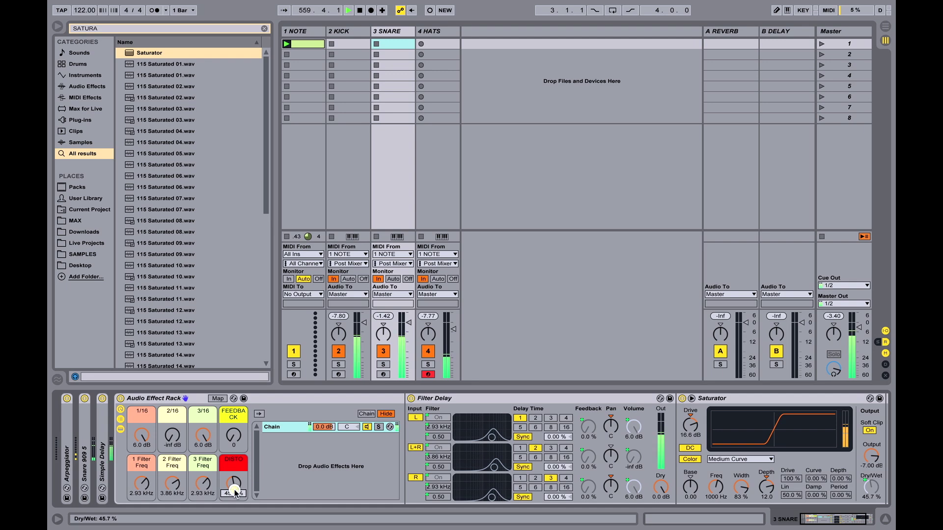
Raise the DISTO macro to 100 %, and toggle it repeatedly between 0.00 % and 100 % with its mapped key.
{"action": "left_click_drag", "start_coordinate": [235, 492], "coordinate": [235, 466]}
{"action": "key", "text": "r"}
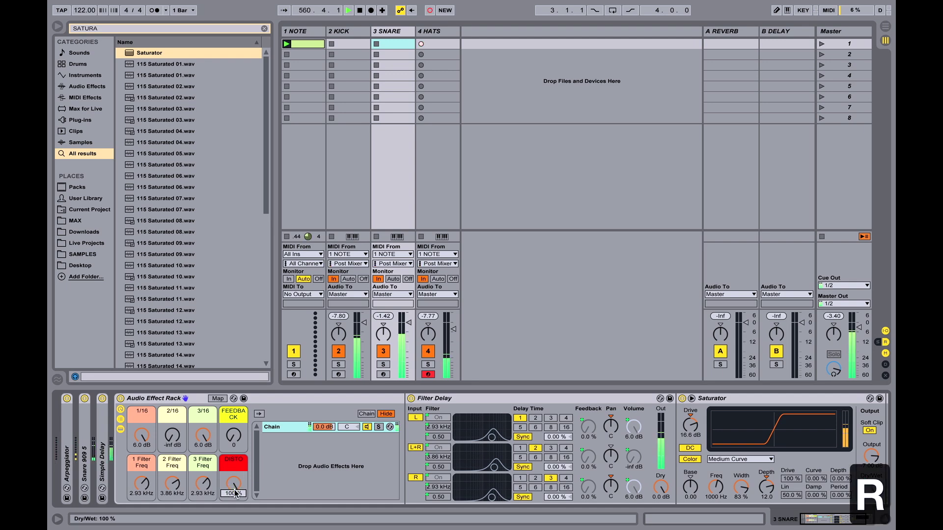
{"action": "key", "text": "r"}
{"action": "key", "text": "r"}
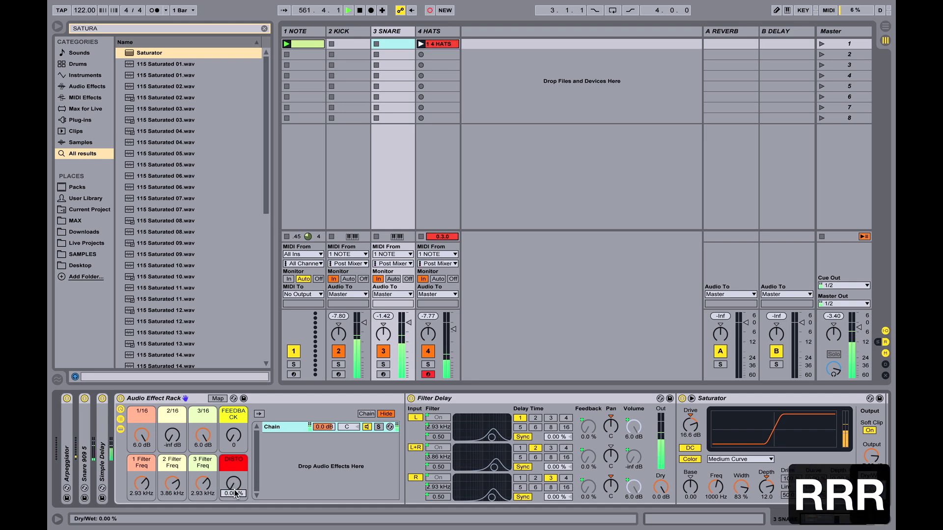
{"action": "key", "text": "r"}
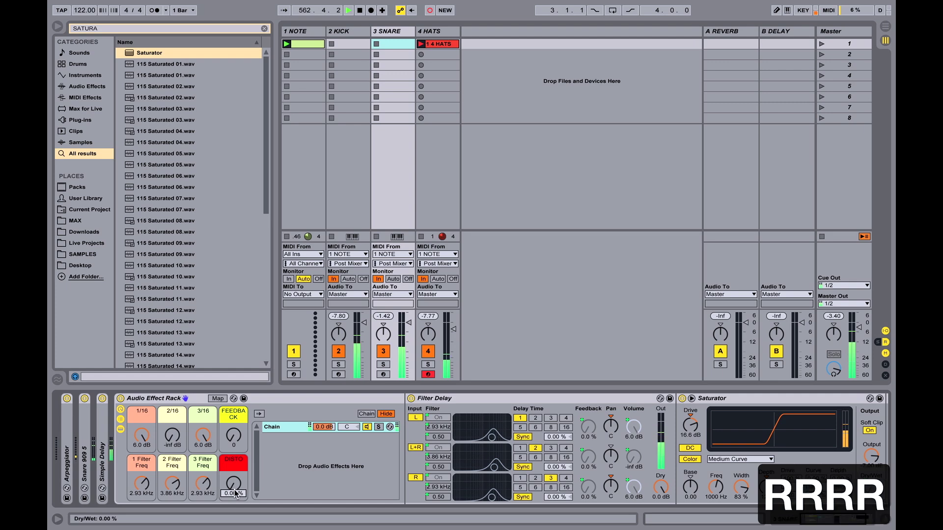
{"action": "key", "text": "r"}
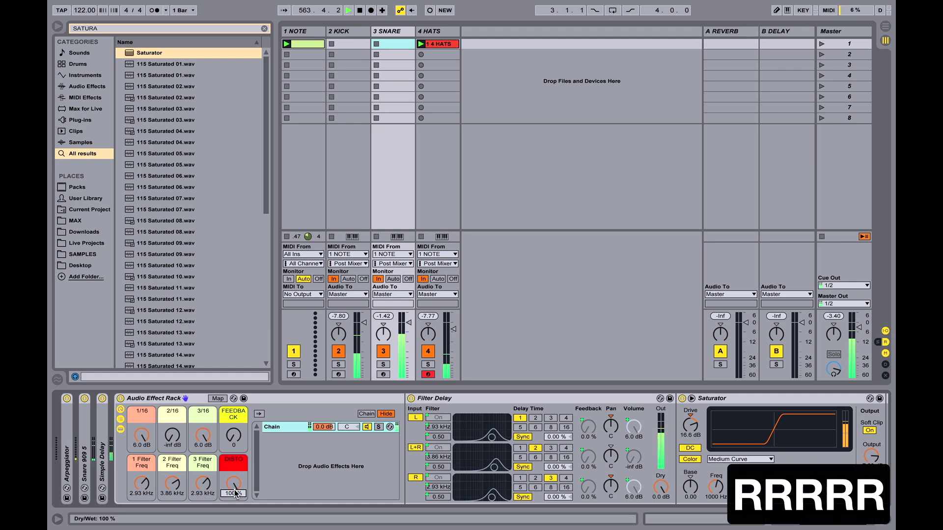
{"action": "key", "text": "r"}
{"action": "key", "text": "r"}
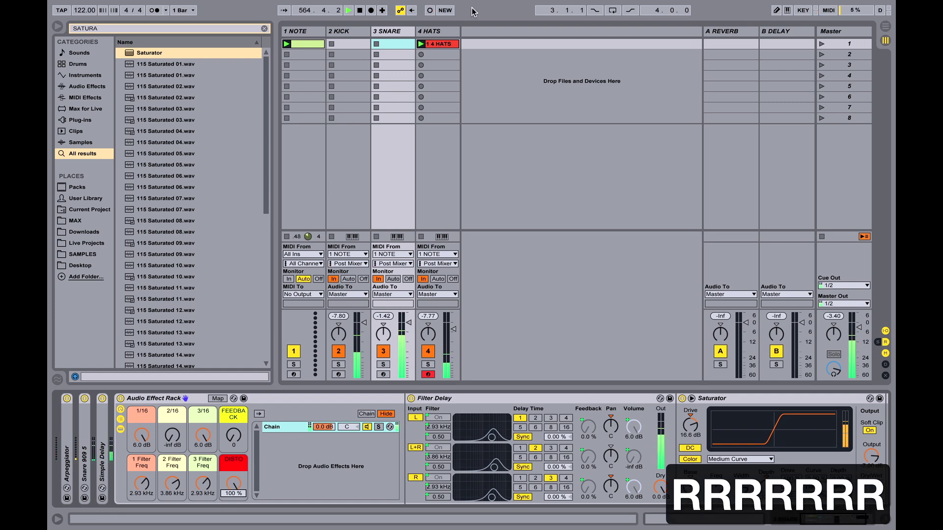
Remove the conflicting R key mapping from Session Record, and toggle DISTO several times to test its own mapping.
{"action": "key", "text": "super+k"}
{"action": "left_click", "coordinate": [430, 10]}
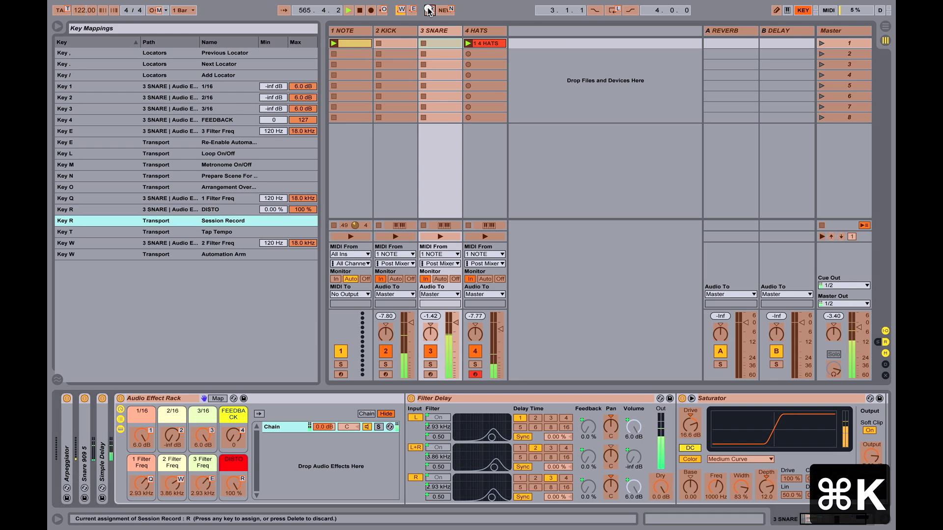
{"action": "key", "text": "BackSpace"}
{"action": "key", "text": "super+k"}
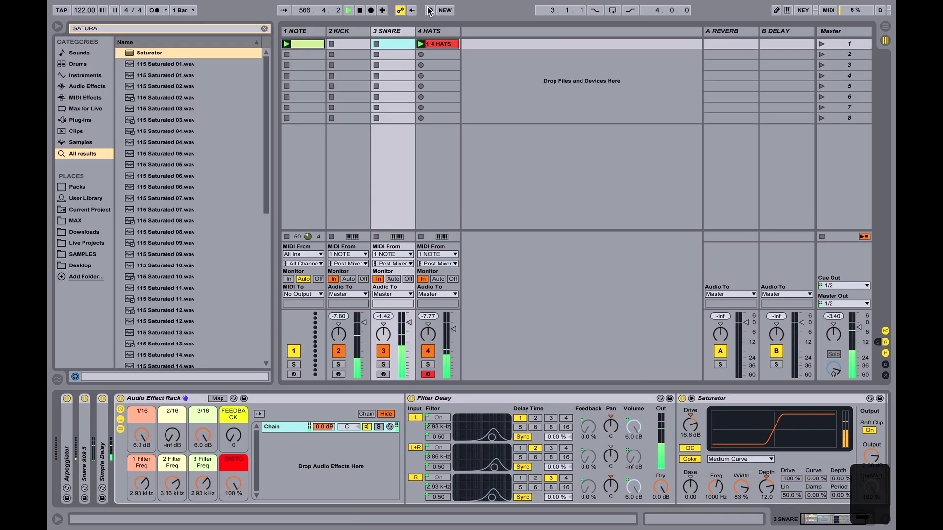
{"action": "key", "text": "r"}
{"action": "key", "text": "r"}
{"action": "key", "text": "r"}
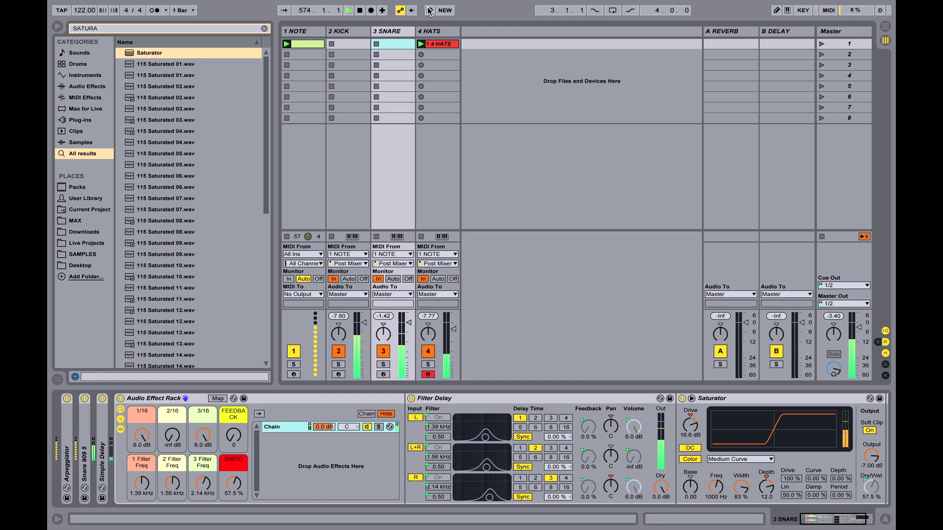
MIDI-map the 1/16, 2/16, 3/16 and FEEDBACK macros to CC 25, 26, 27 and 28.
{"action": "key", "text": "super+m"}
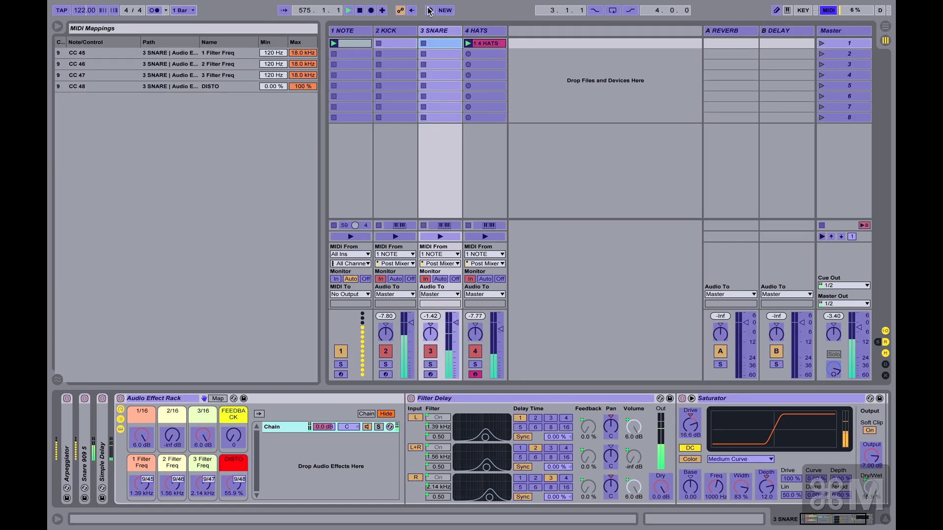
{"action": "left_click", "coordinate": [137, 440]}
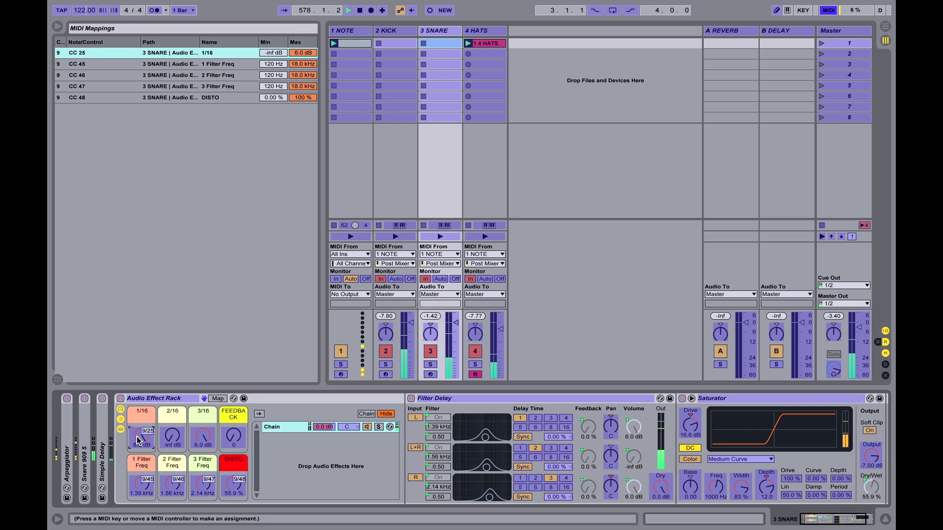
{"action": "left_click", "coordinate": [169, 439]}
{"action": "left_click", "coordinate": [210, 438]}
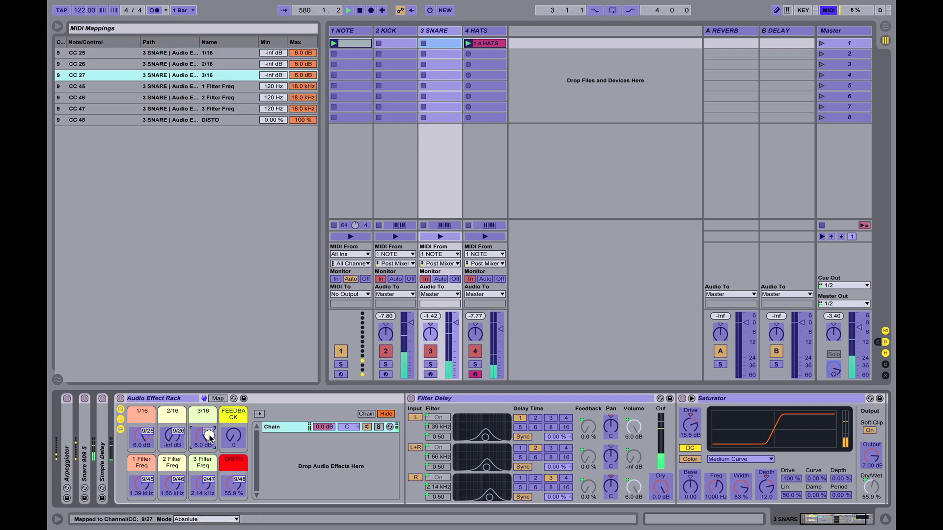
{"action": "left_click", "coordinate": [234, 438]}
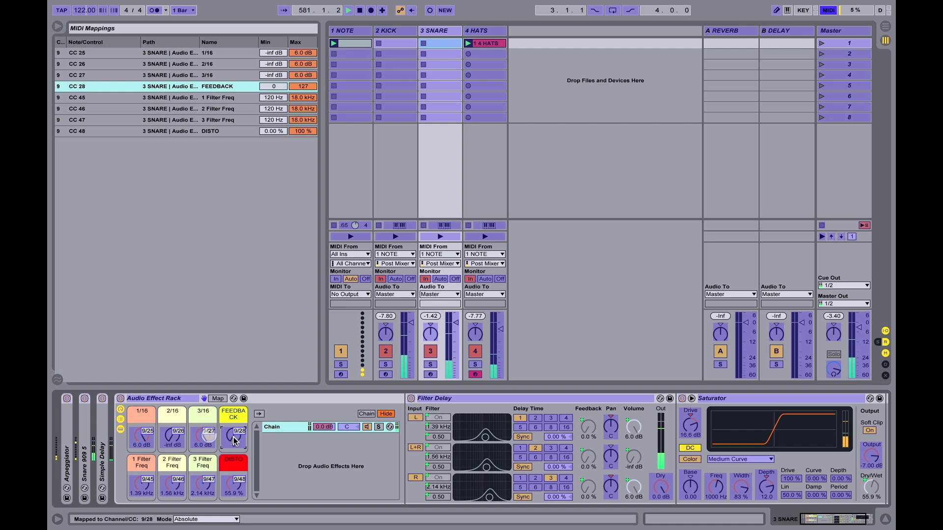
{"action": "key", "text": "super+m"}
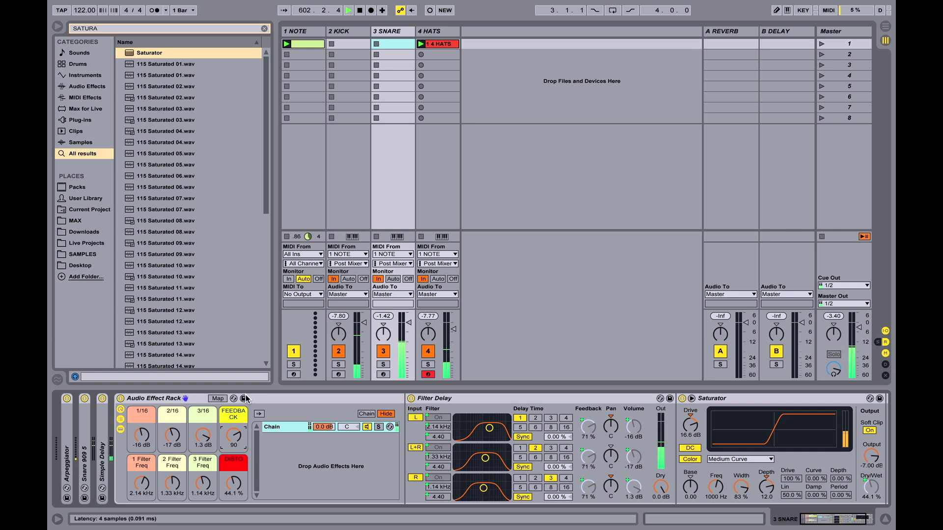
Rename the snare's Audio Effect Rack as DELAY 1/16THS and save it as a preset in the User Library.
{"action": "left_click", "coordinate": [165, 401]}
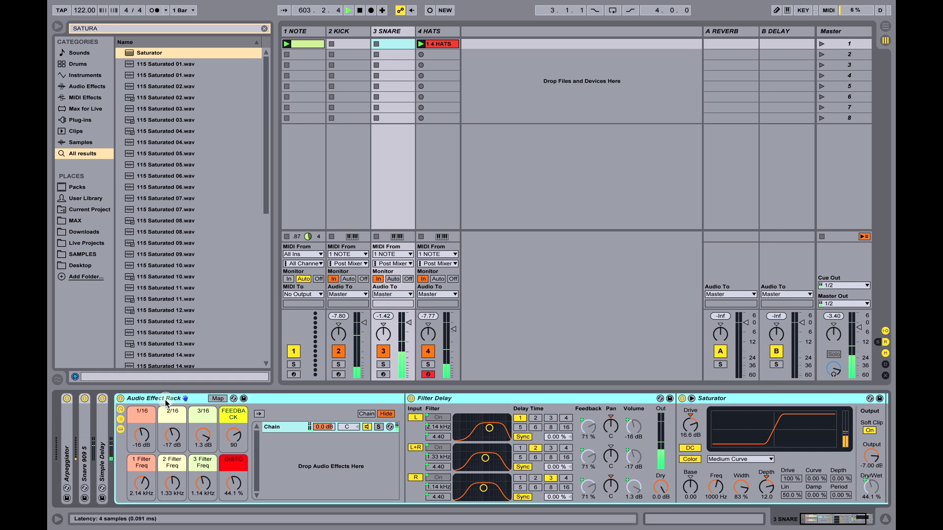
{"action": "key", "text": "super+f"}
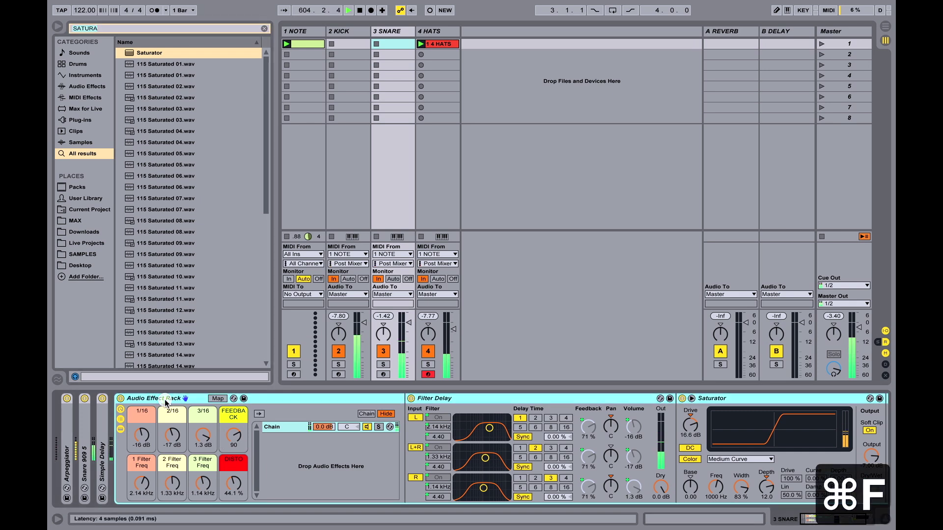
{"action": "key", "text": "super+r"}
{"action": "type", "text": "DELAY 1/"}
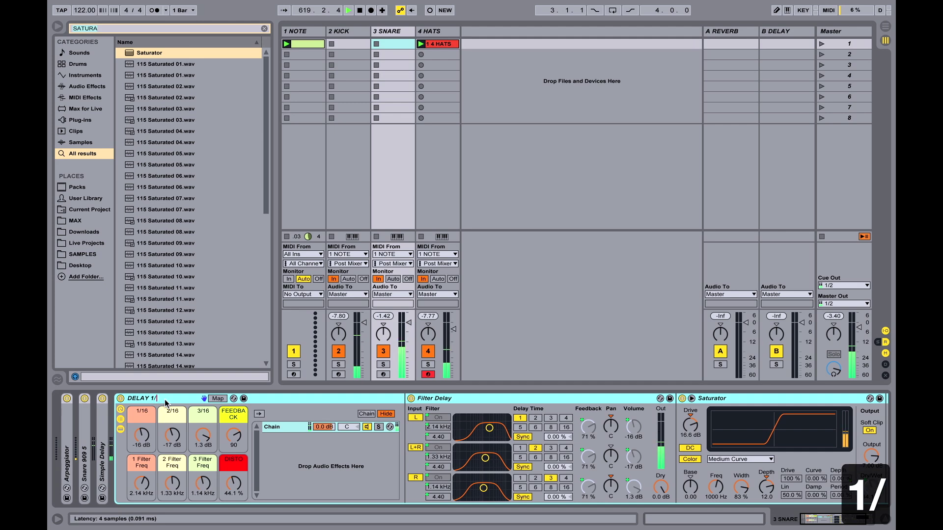
{"action": "type", "text": "16THS"}
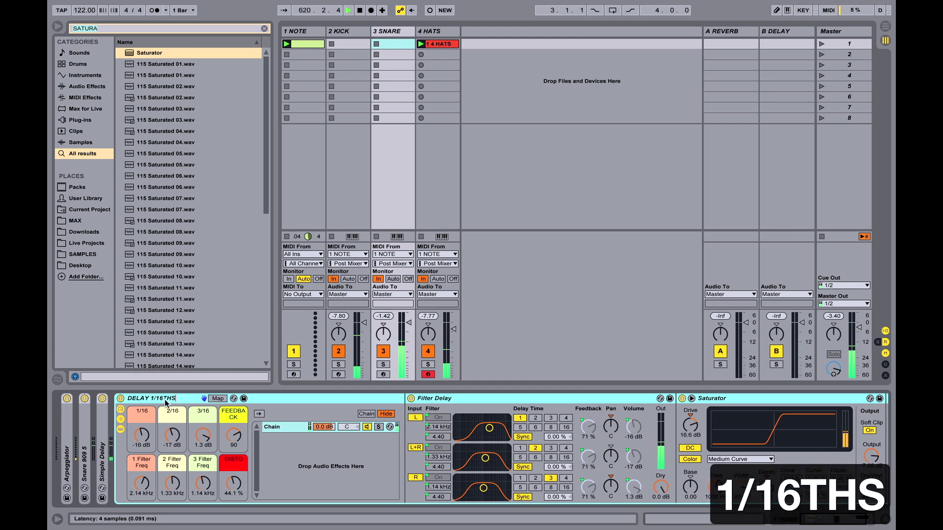
{"action": "key", "text": "Return"}
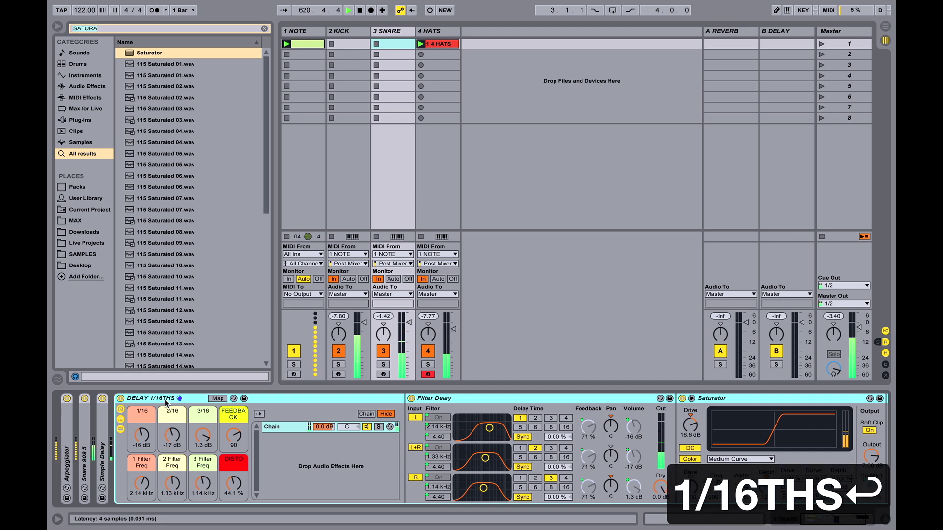
{"action": "left_click", "coordinate": [243, 399]}
Add the DELAY 1_16THS.adg preset to the 2 KICK track, hide the browser, and briefly solo the kick.
{"action": "left_click", "coordinate": [353, 30]}
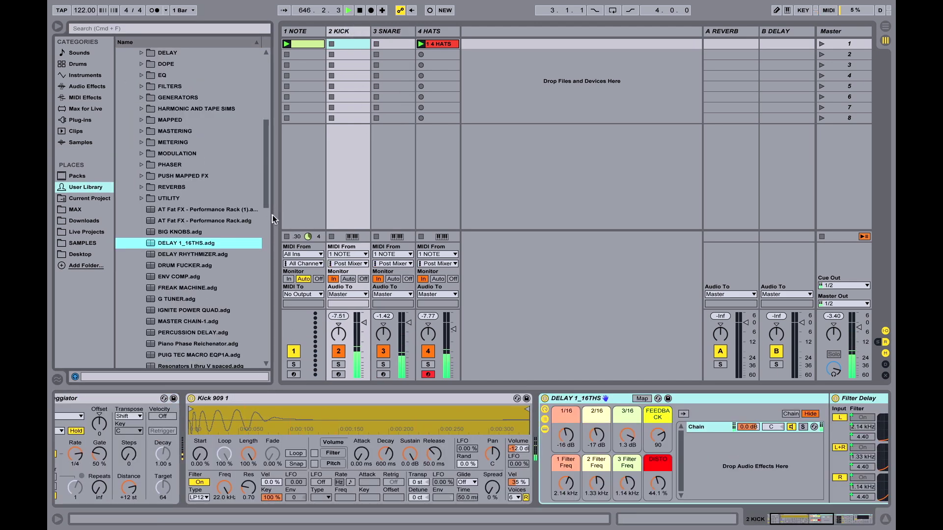
{"action": "key", "text": "super+alt+b"}
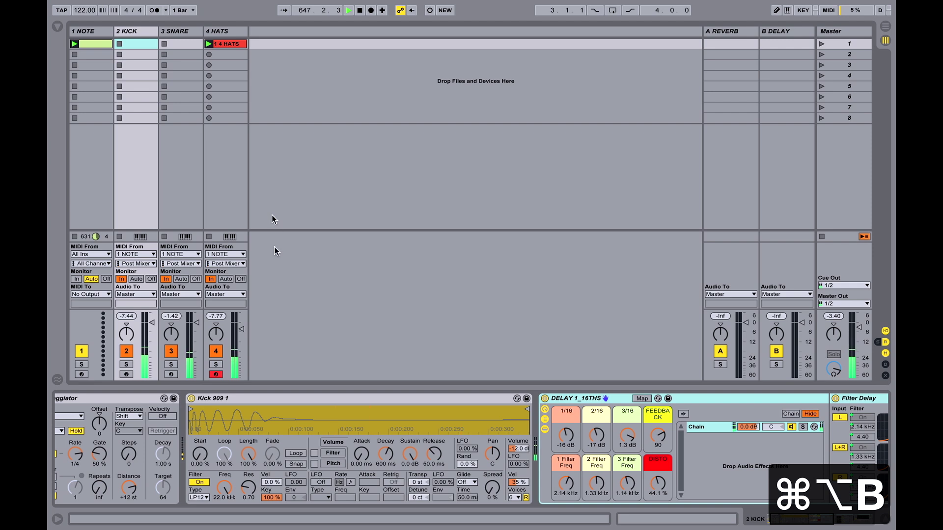
{"action": "left_click", "coordinate": [126, 365]}
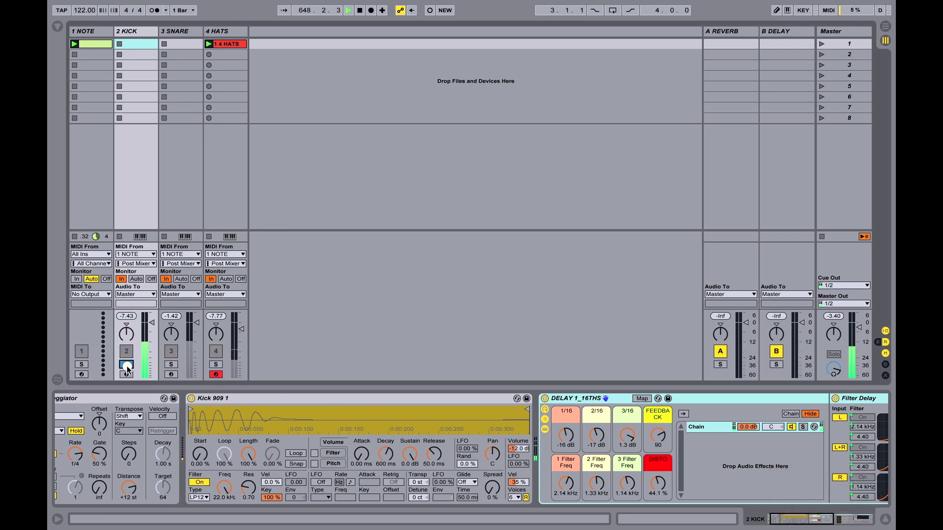
{"action": "left_click", "coordinate": [126, 365]}
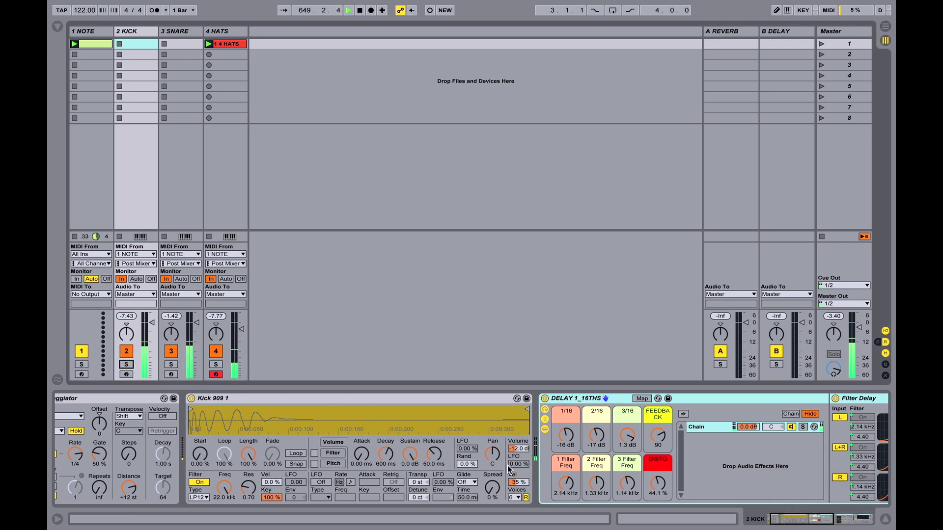
Adjust the kick rack's macros: 3/16 to -1.2 dB, 2 Filter Freq to 1.98 kHz, FEEDBACK to 0 and DISTO to 55.9 %.
{"action": "left_click_drag", "start_coordinate": [631, 437], "coordinate": [632, 452]}
{"action": "left_click_drag", "start_coordinate": [596, 483], "coordinate": [596, 473]}
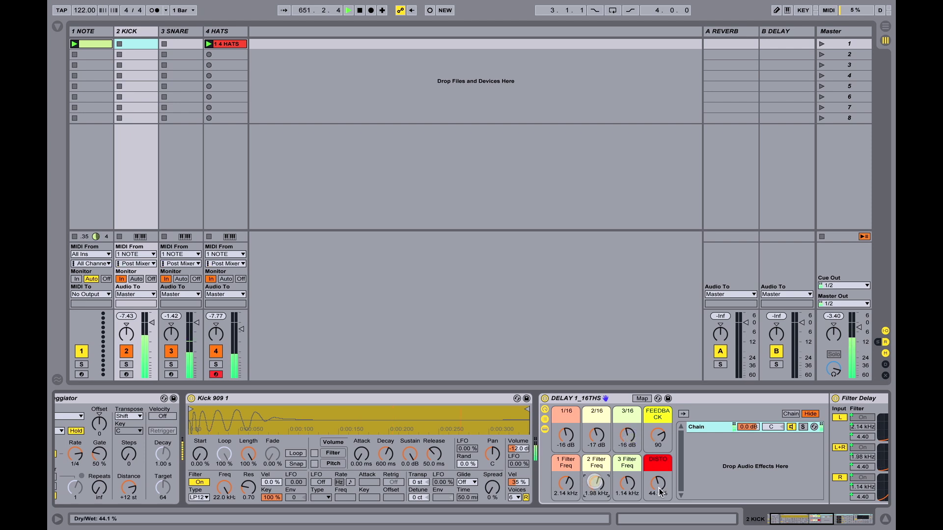
{"action": "left_click_drag", "start_coordinate": [659, 489], "coordinate": [659, 478]}
{"action": "left_click_drag", "start_coordinate": [653, 426], "coordinate": [632, 443]}
{"action": "mouse_move", "coordinate": [660, 488]}
{"action": "left_mouse_down"}
{"action": "mouse_move", "coordinate": [660, 496]}
{"action": "mouse_move", "coordinate": [659, 484]}
{"action": "left_mouse_up"}
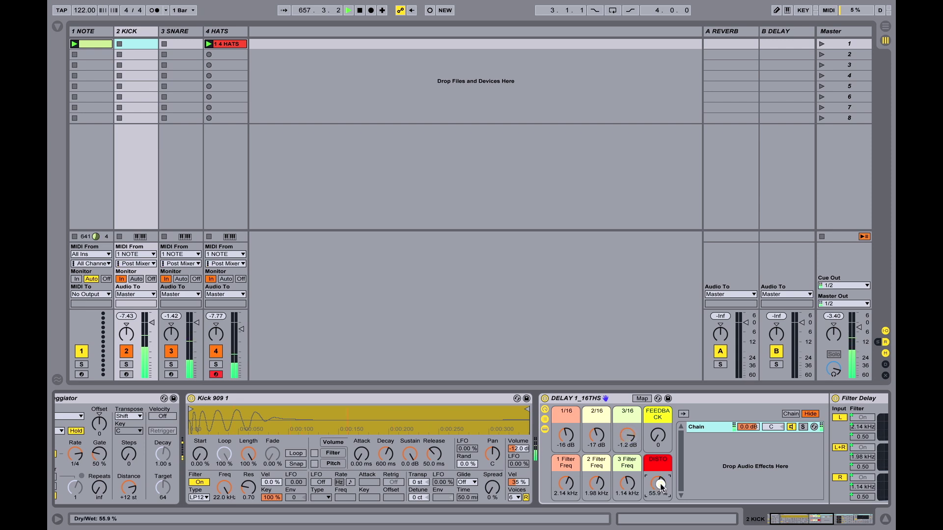
Copy the DELAY 1_16THS rack from the kick track and paste it after Simple Delay on the 4 HATS track.
{"action": "left_click", "coordinate": [576, 400]}
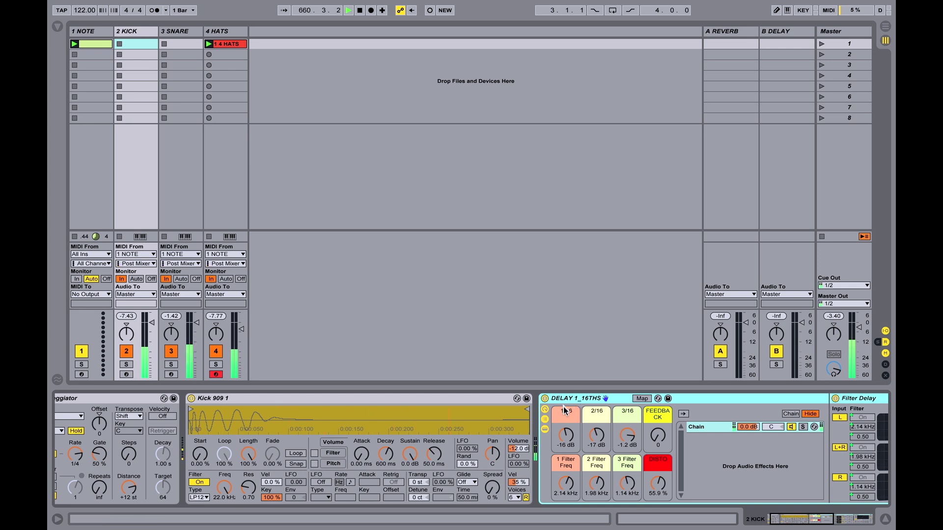
{"action": "left_click", "coordinate": [564, 408]}
{"action": "left_click", "coordinate": [563, 396]}
{"action": "key", "text": "super+c"}
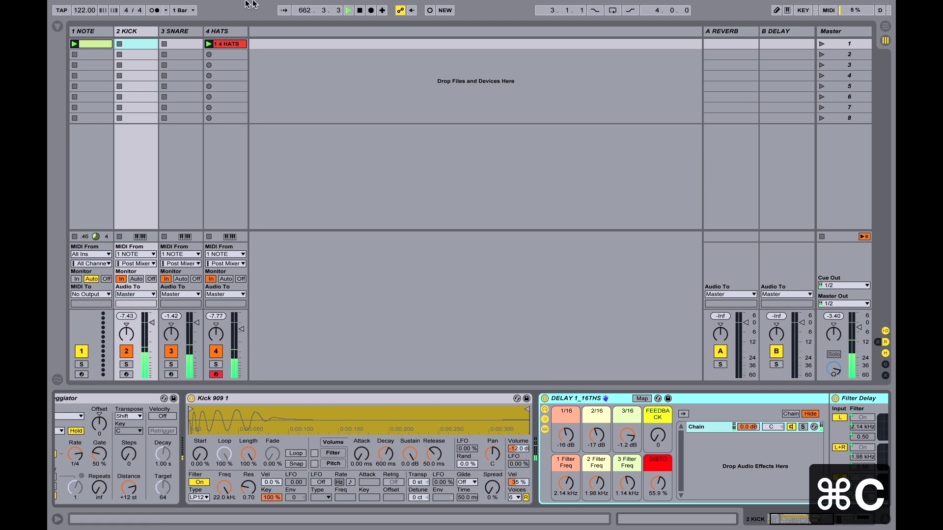
{"action": "left_click", "coordinate": [232, 34]}
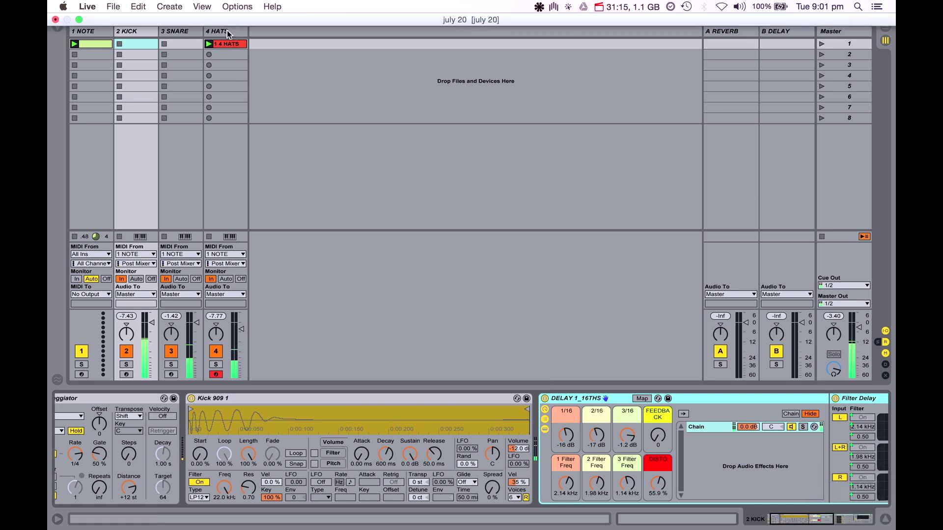
{"action": "left_click", "coordinate": [237, 30]}
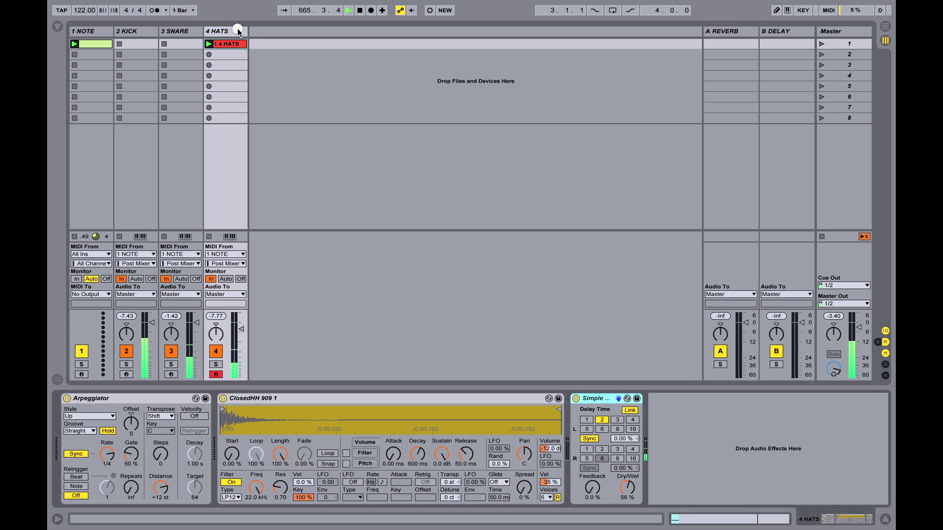
{"action": "left_click", "coordinate": [694, 428]}
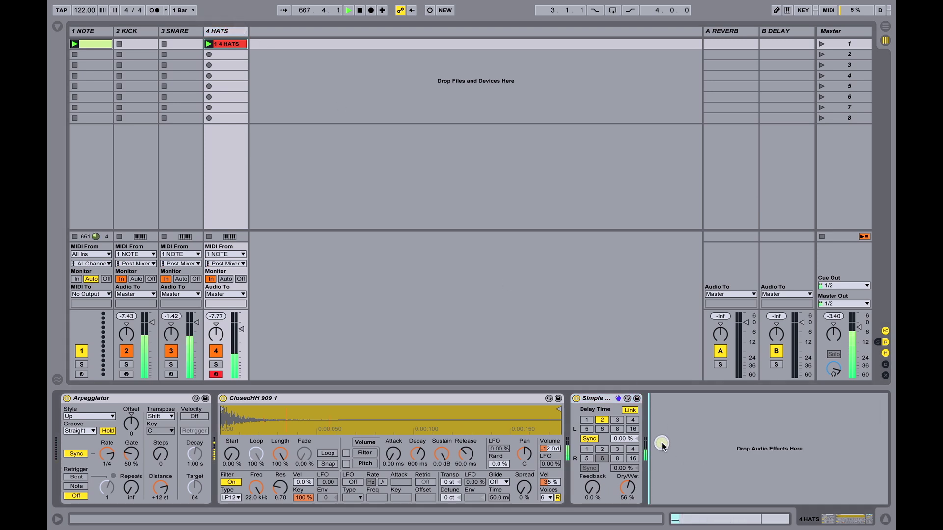
{"action": "key", "text": "super+v"}
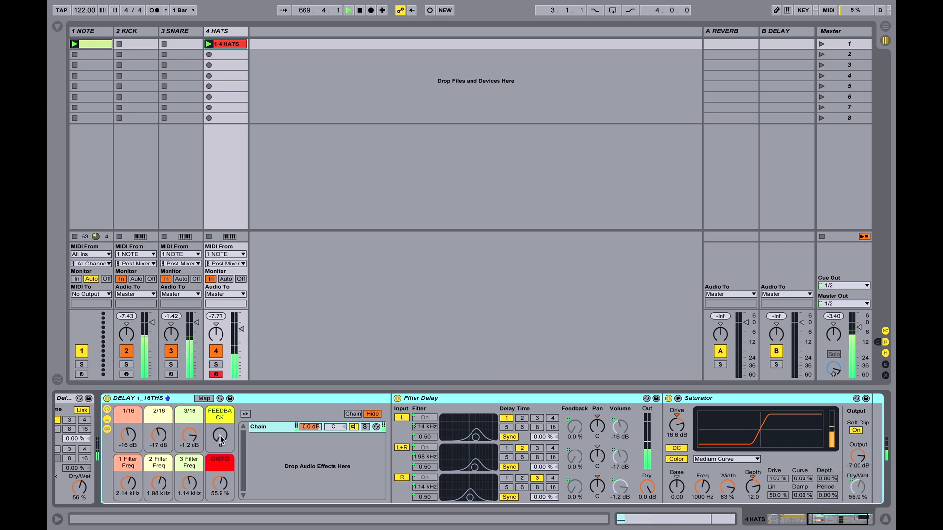
Set the hats rack's 1/16 to -12 dB, 2/16 to -47 dB, 3/16 to -0.6 dB and 3 Filter Freq to 2.14 kHz, and pan the track 5R.
{"action": "left_click_drag", "start_coordinate": [163, 433], "coordinate": [163, 436]}
{"action": "left_click_drag", "start_coordinate": [194, 435], "coordinate": [195, 437]}
{"action": "left_click", "coordinate": [129, 433]}
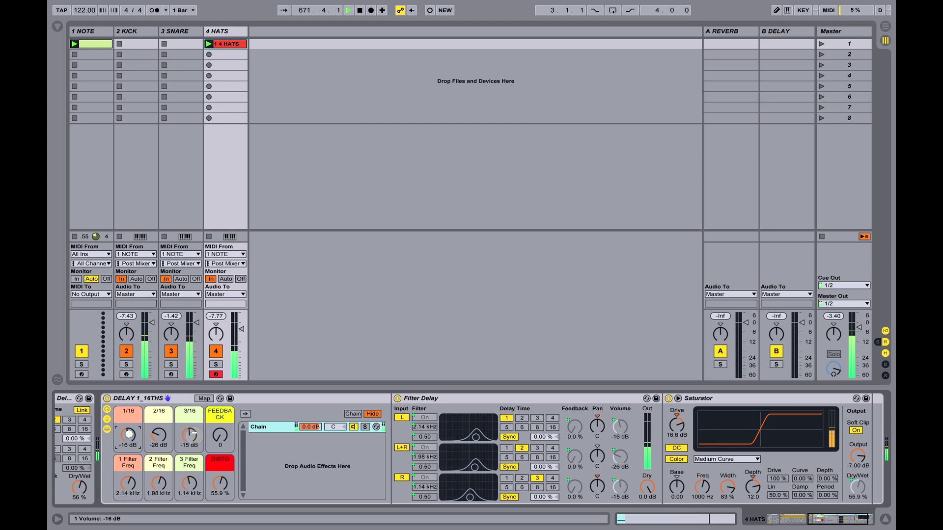
{"action": "left_click_drag", "start_coordinate": [190, 437], "coordinate": [194, 440]}
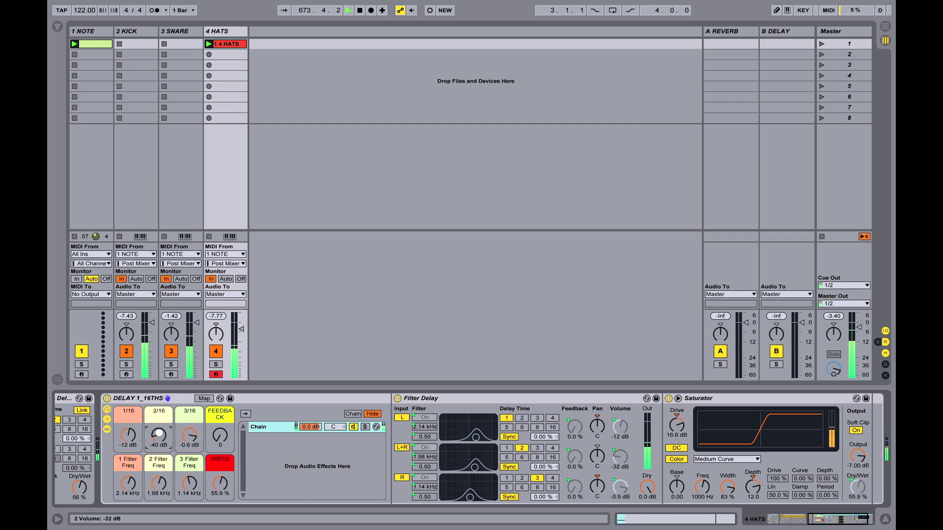
{"action": "left_click_drag", "start_coordinate": [158, 433], "coordinate": [214, 448]}
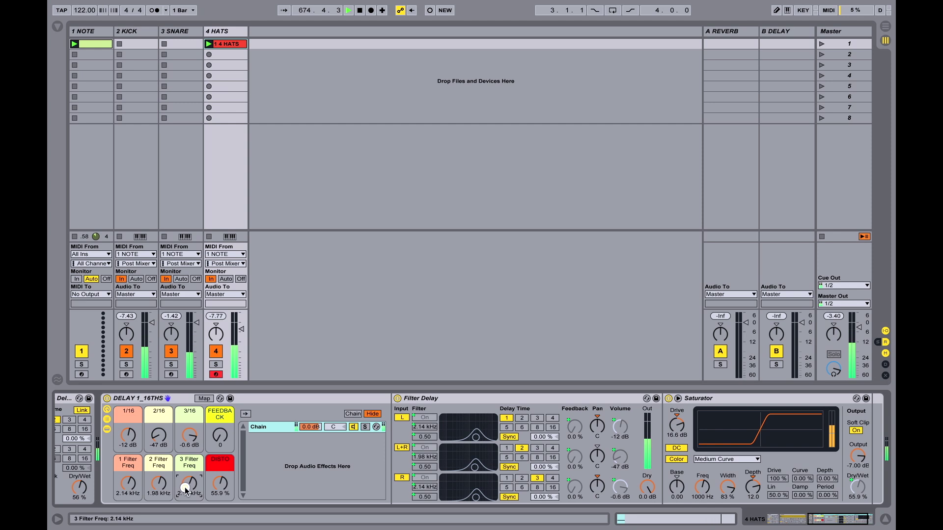
{"action": "left_click", "coordinate": [216, 332]}
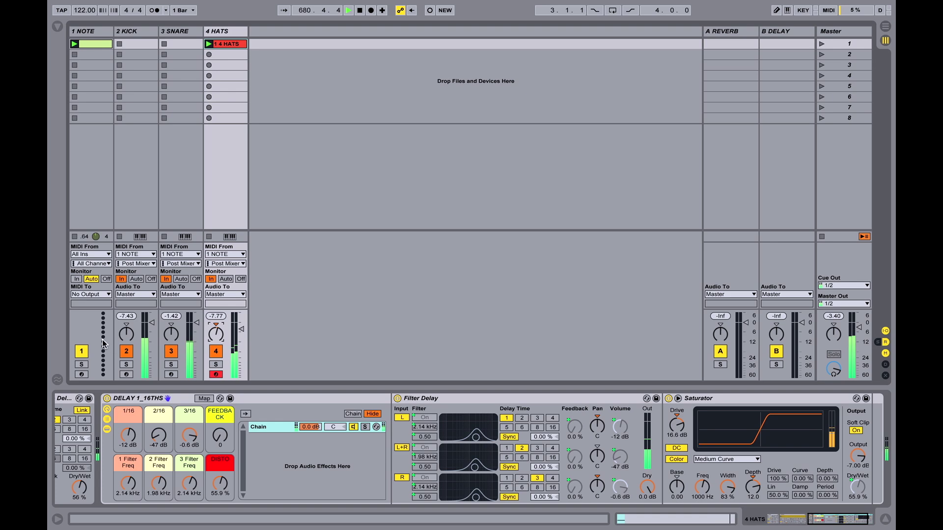
Switch to the Arrangement View with the browser hidden, and stop playback at the start of the song.
{"action": "double_click", "coordinate": [96, 45]}
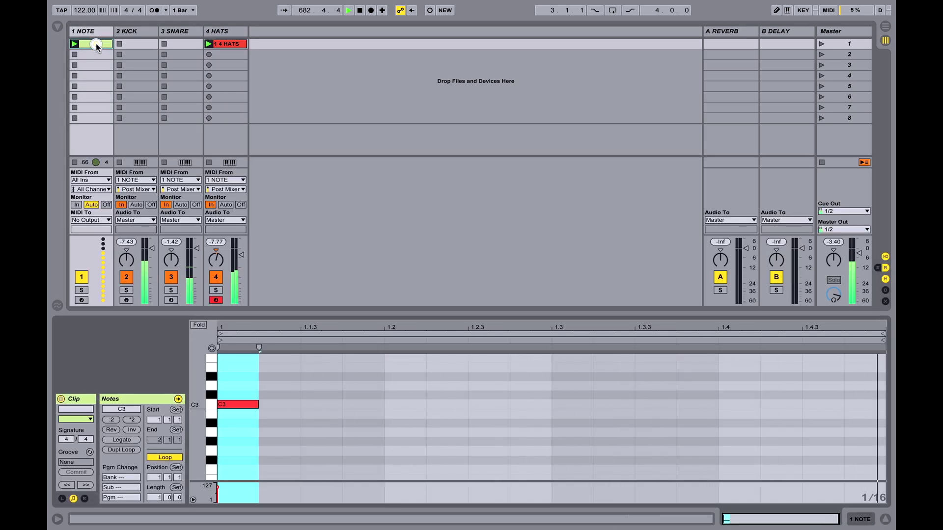
{"action": "key", "text": "Tab"}
{"action": "key", "text": "Tab"}
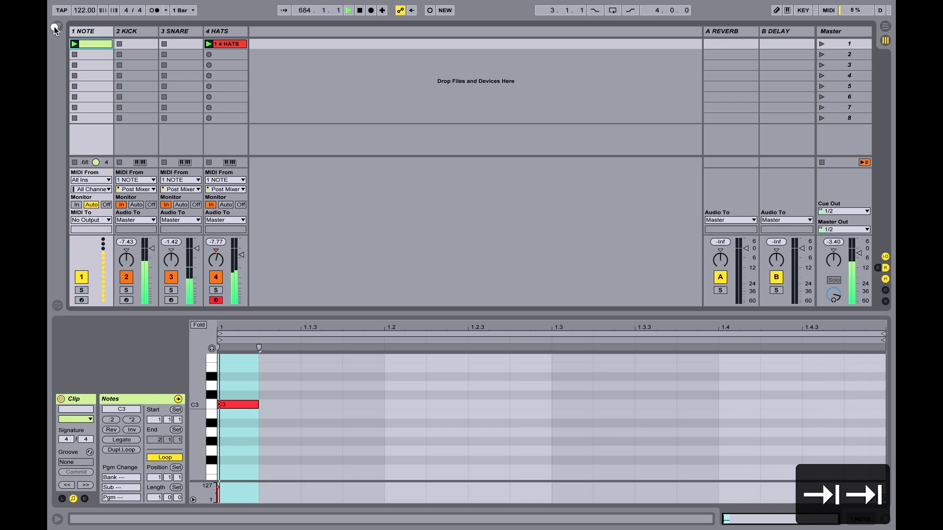
{"action": "left_click", "coordinate": [56, 28]}
{"action": "left_click", "coordinate": [56, 28]}
{"action": "key", "text": "Tab"}
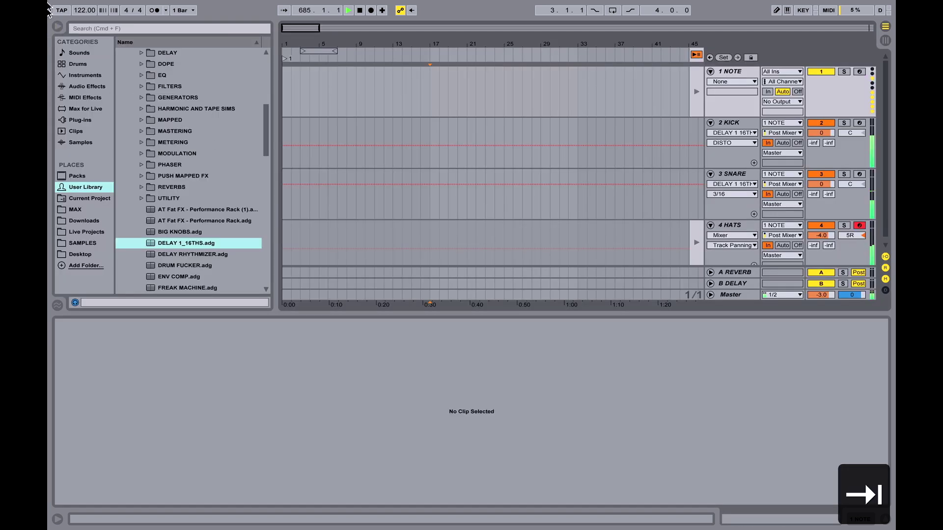
{"action": "left_click", "coordinate": [54, 29]}
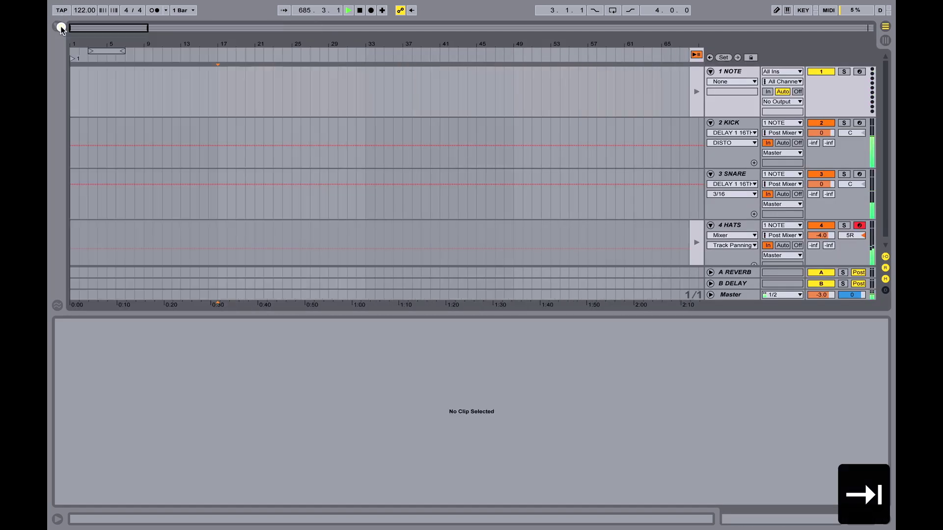
{"action": "left_click", "coordinate": [360, 10]}
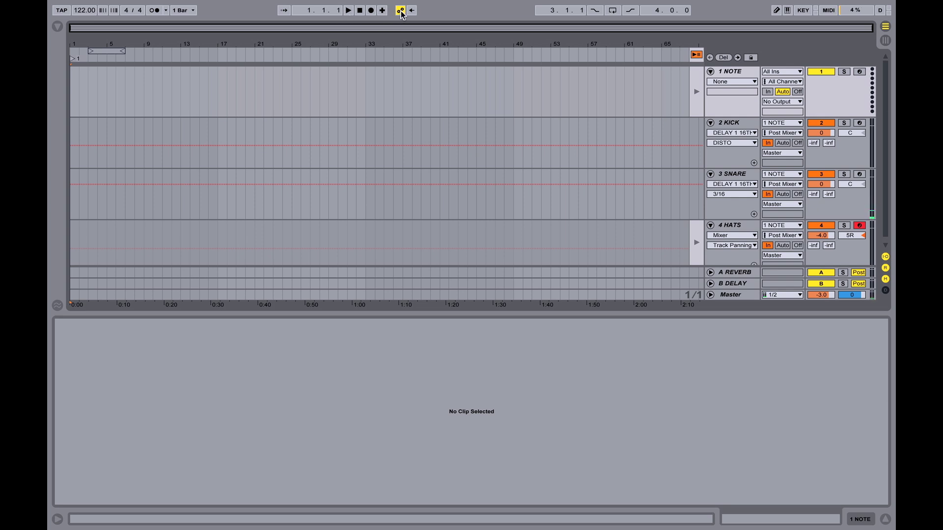
Show the Info View and start recording the playing Session clips into the Arrangement from bar 1.
{"action": "key", "text": "shift+question"}
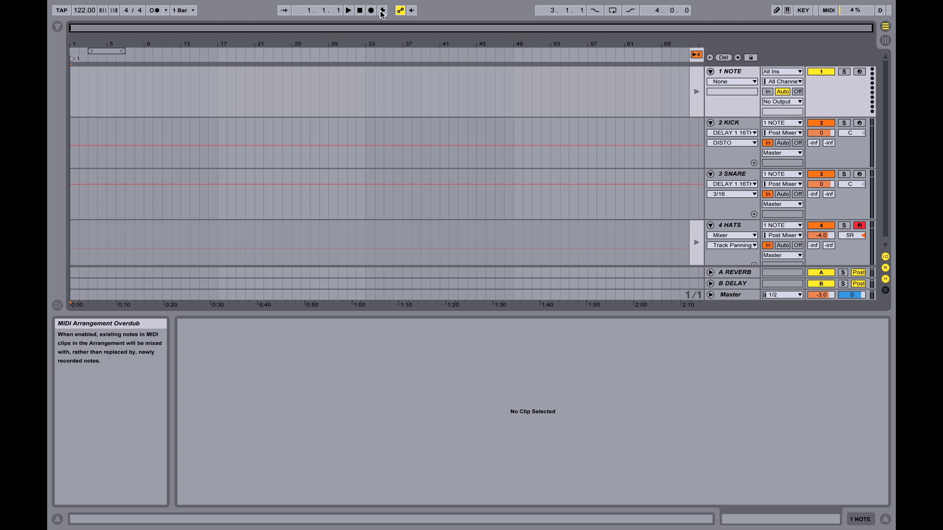
{"action": "key", "text": "Tab"}
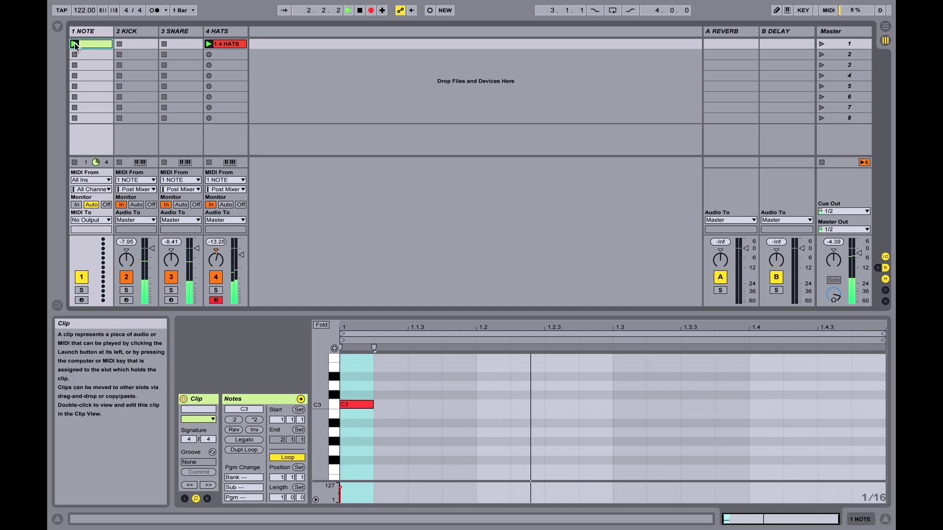
{"action": "key", "text": "Tab"}
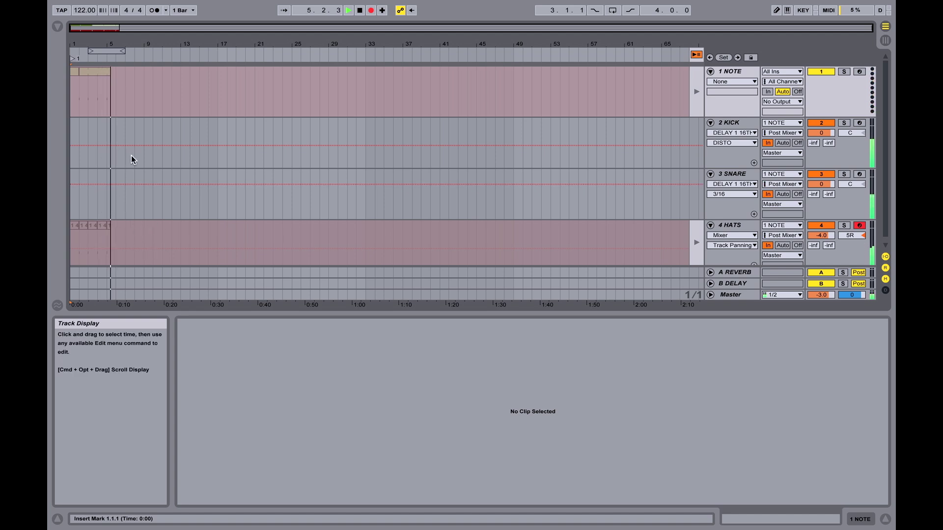
{"action": "key", "text": "Tab"}
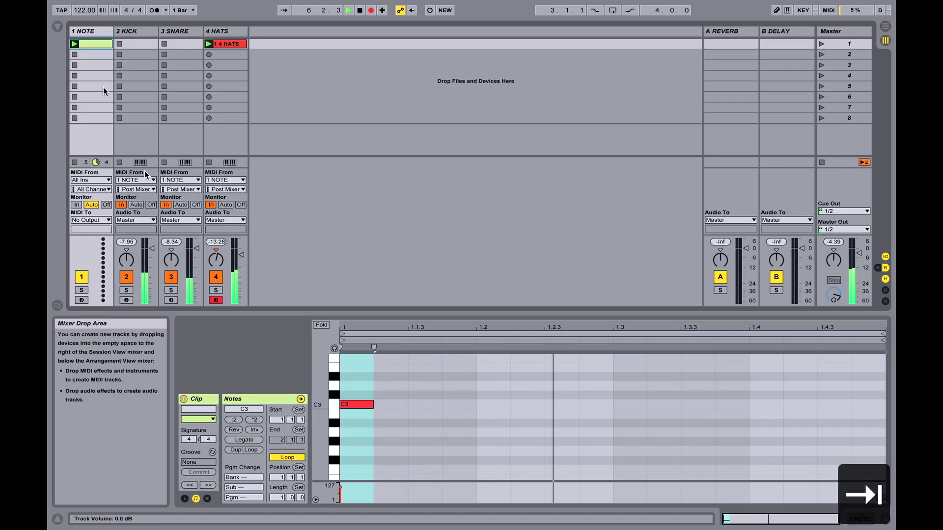
Record snare rack macro automation, bringing 3/16 to -5.3 dB, 2/16 to 4.1 dB, 1/16 to 0.6 dB, FEEDBACK to 62 and DISTO to 60.6 %, and stop recording.
{"action": "left_click", "coordinate": [174, 28]}
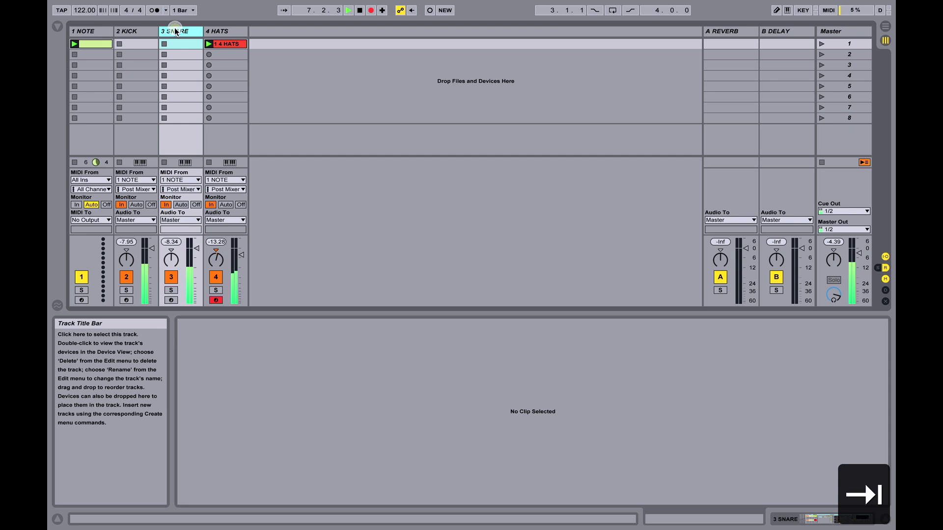
{"action": "key", "text": "F12"}
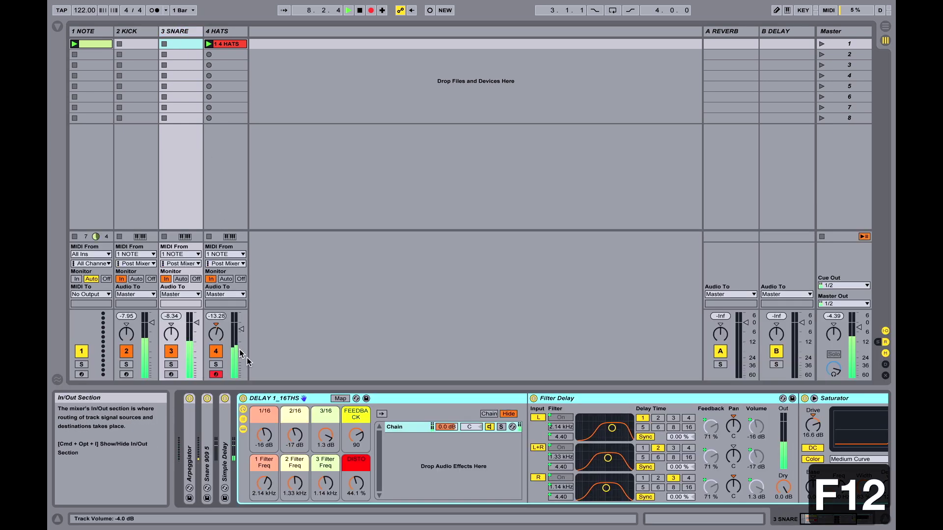
{"action": "left_click_drag", "start_coordinate": [327, 439], "coordinate": [320, 465]}
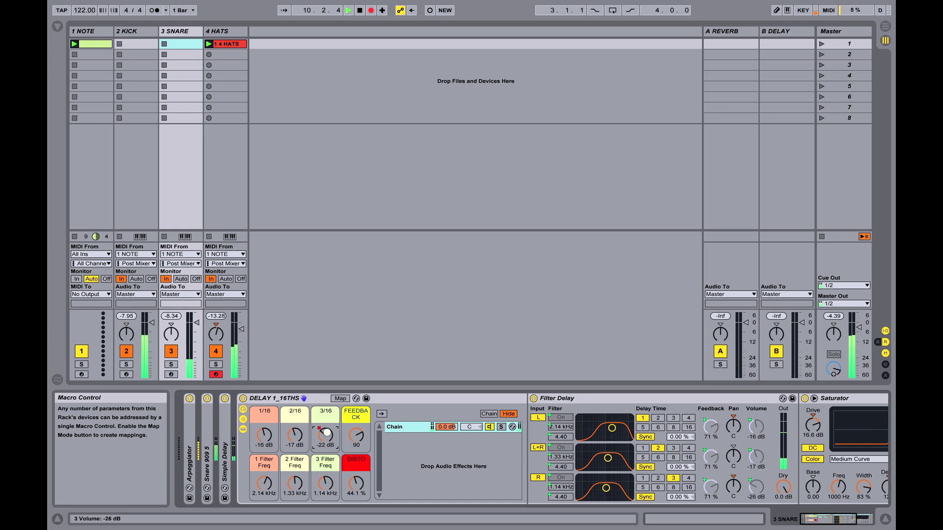
{"action": "left_click_drag", "start_coordinate": [327, 437], "coordinate": [355, 452]}
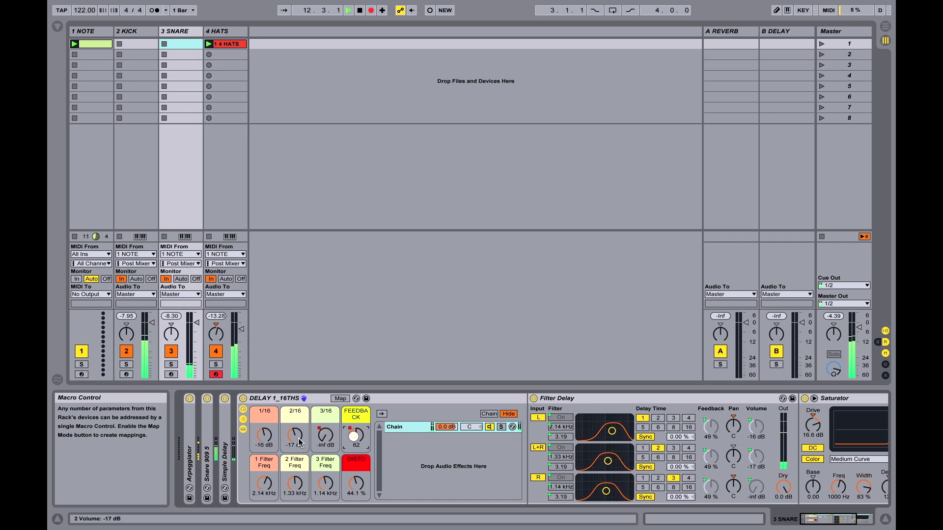
{"action": "left_click_drag", "start_coordinate": [297, 435], "coordinate": [326, 429]}
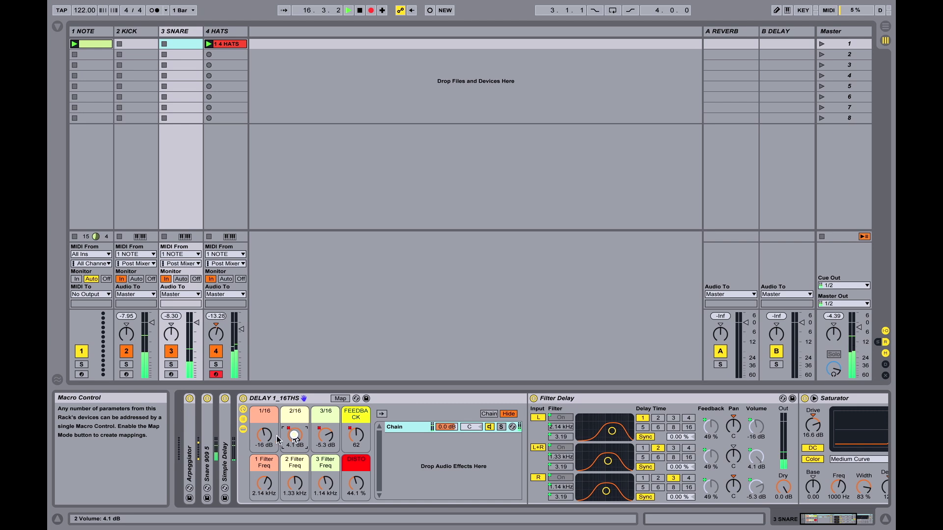
{"action": "left_click_drag", "start_coordinate": [266, 428], "coordinate": [266, 434]}
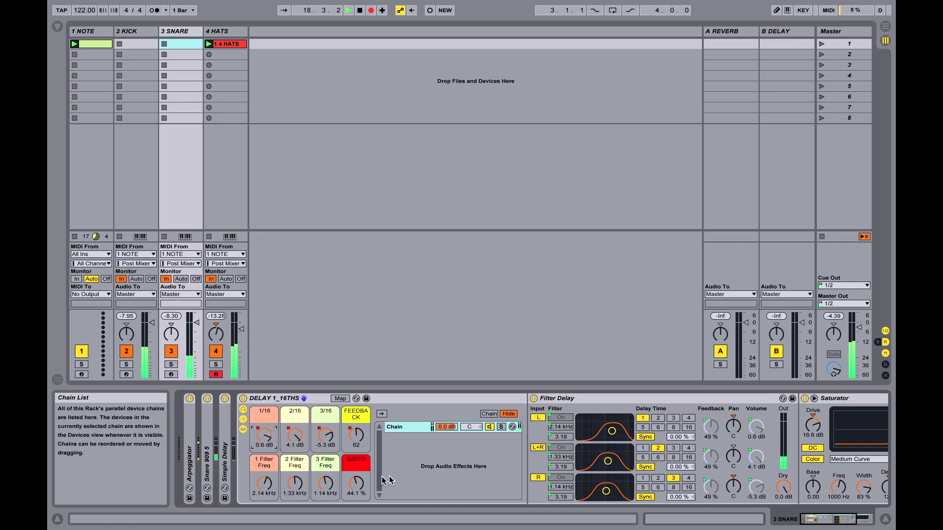
{"action": "left_click_drag", "start_coordinate": [352, 484], "coordinate": [352, 475]}
{"action": "key", "text": "Tab"}
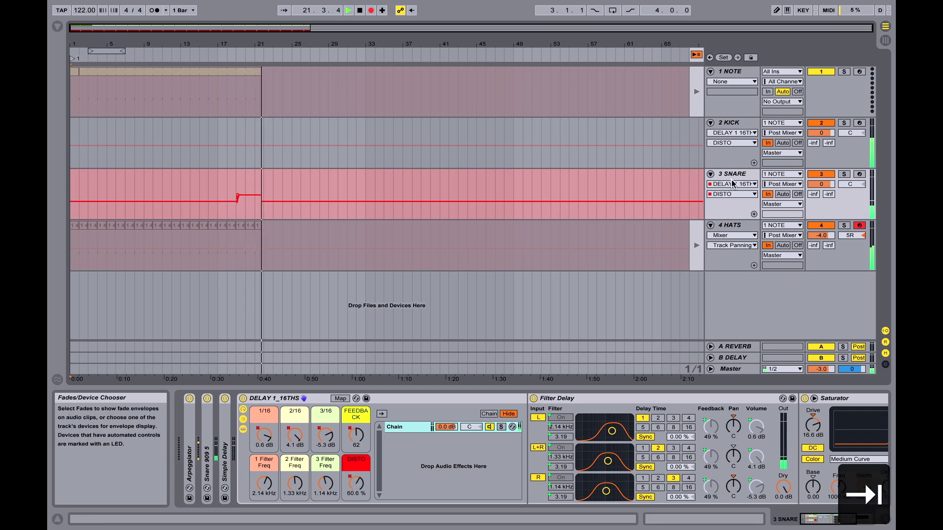
{"action": "key", "text": "space"}
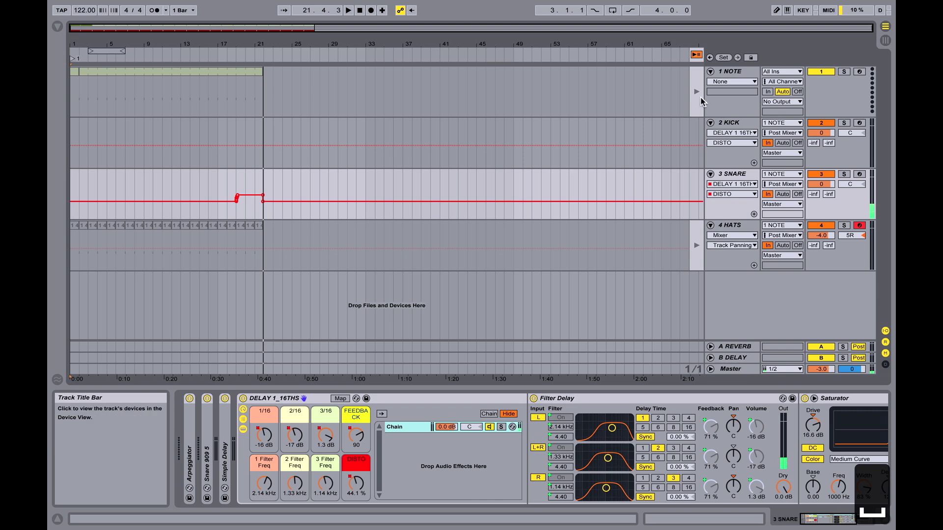
Display the recorded automation envelope of the snare rack's 2/16 macro in the Arrangement.
{"action": "key", "text": "Tab"}
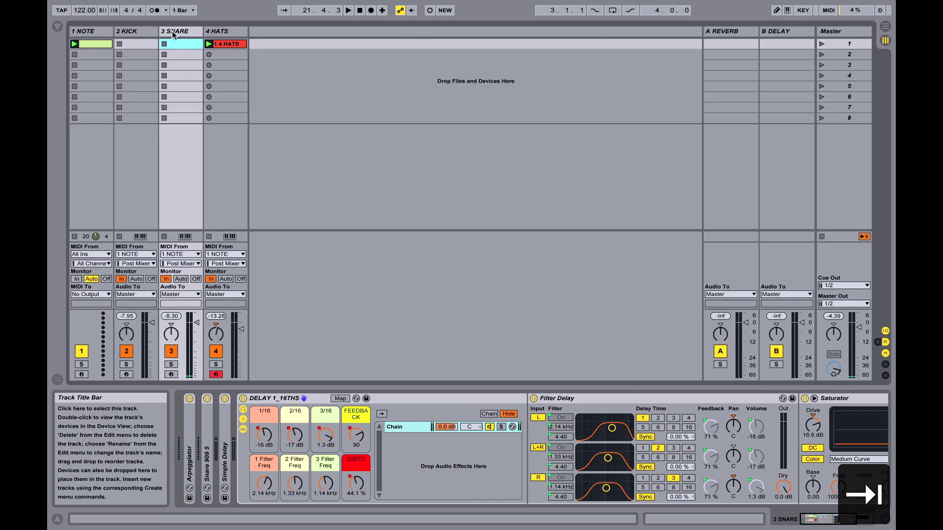
{"action": "left_click", "coordinate": [311, 399]}
{"action": "key", "text": "Tab"}
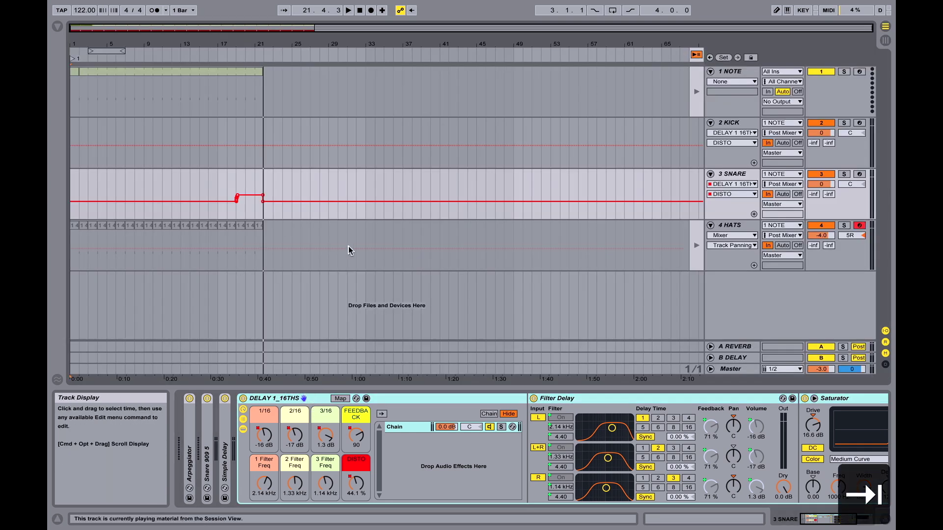
{"action": "left_click", "coordinate": [737, 184]}
{"action": "left_click", "coordinate": [737, 184]}
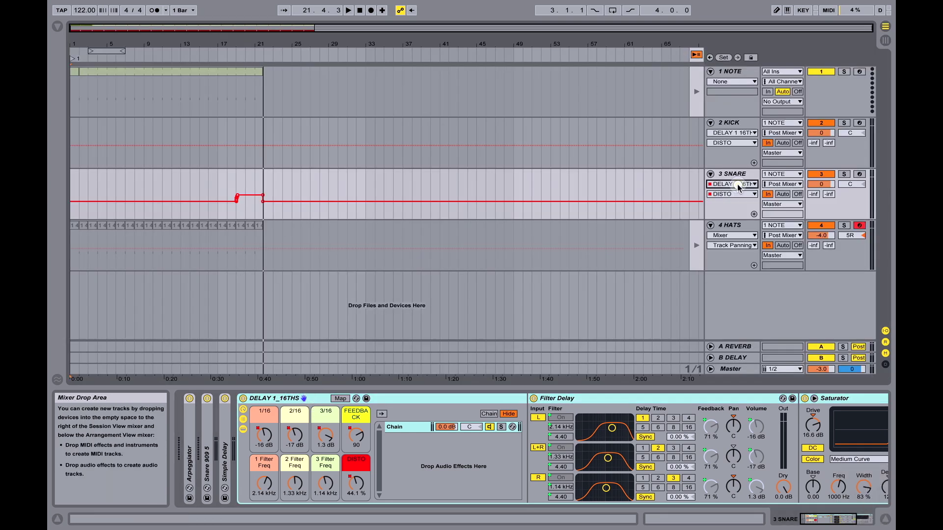
{"action": "left_click", "coordinate": [734, 194]}
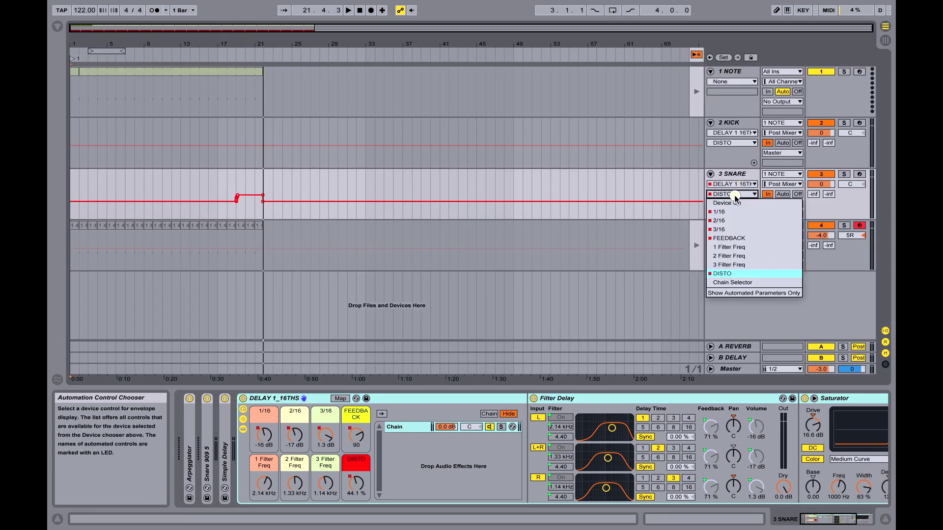
{"action": "left_click", "coordinate": [725, 221]}
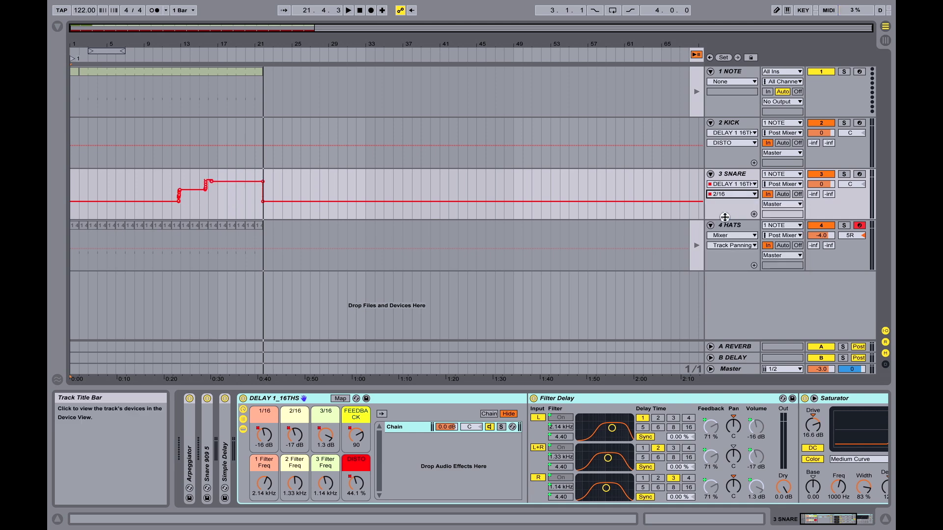
Expand the snare's automated macros into separate lanes and play the recorded arrangement from bar 8.
{"action": "left_click", "coordinate": [754, 215]}
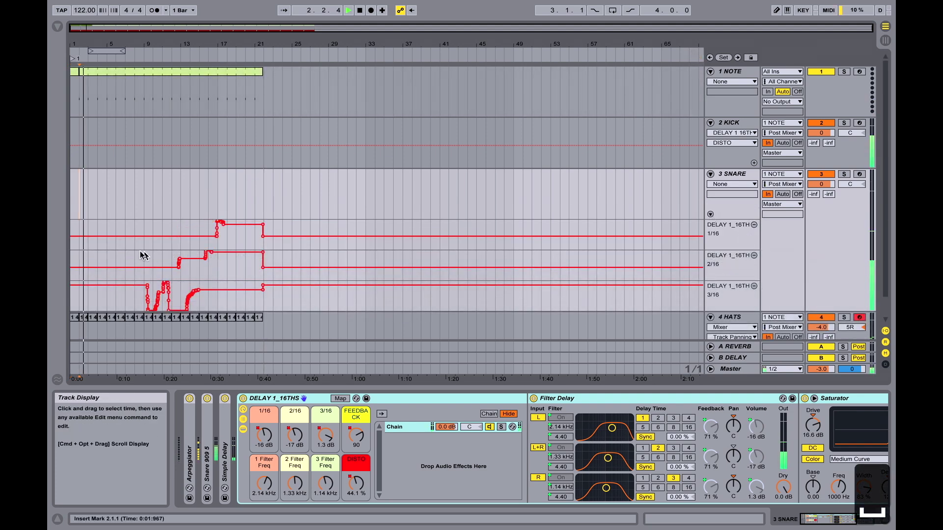
{"action": "left_click", "coordinate": [142, 264]}
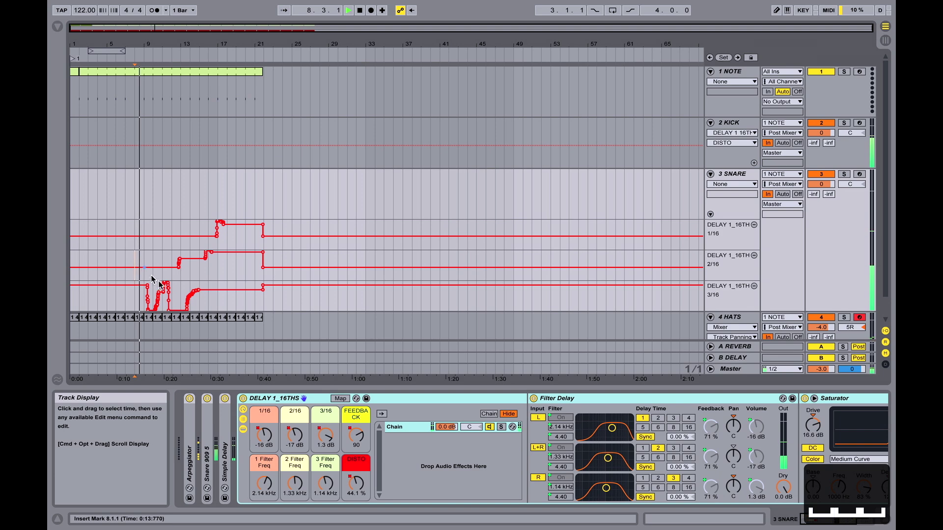